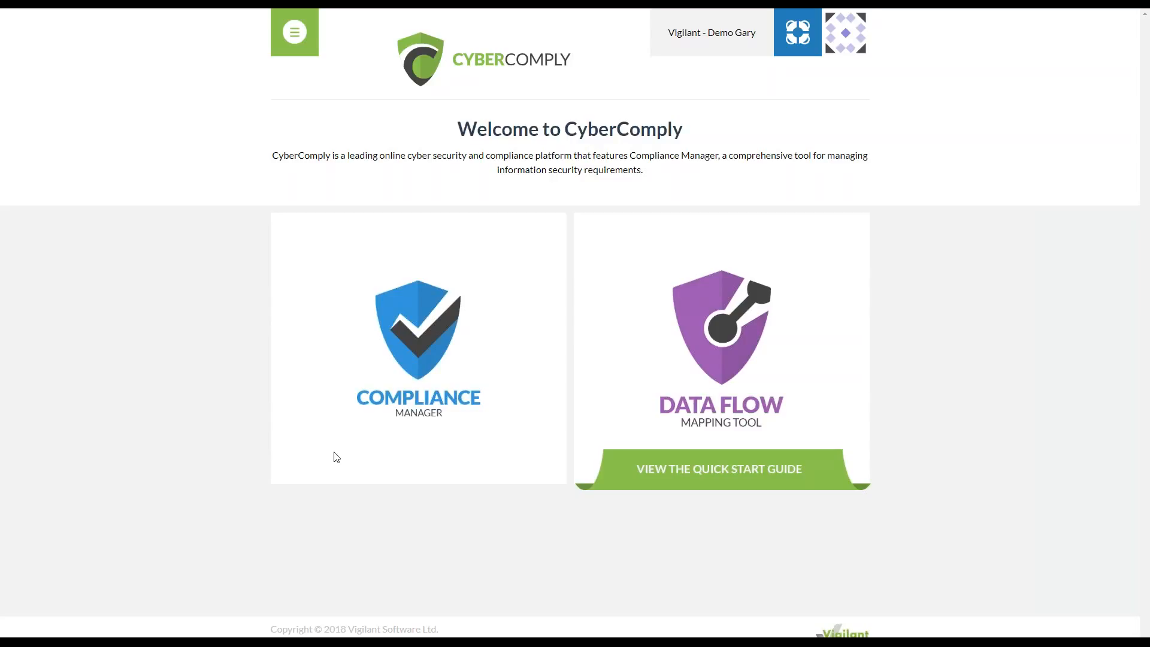
Open the account summary and review the purchase details for Data Flow Mapping Tool 1 Year and Compliance Manager 1 Year
{"action": "left_click", "coordinate": [850, 47]}
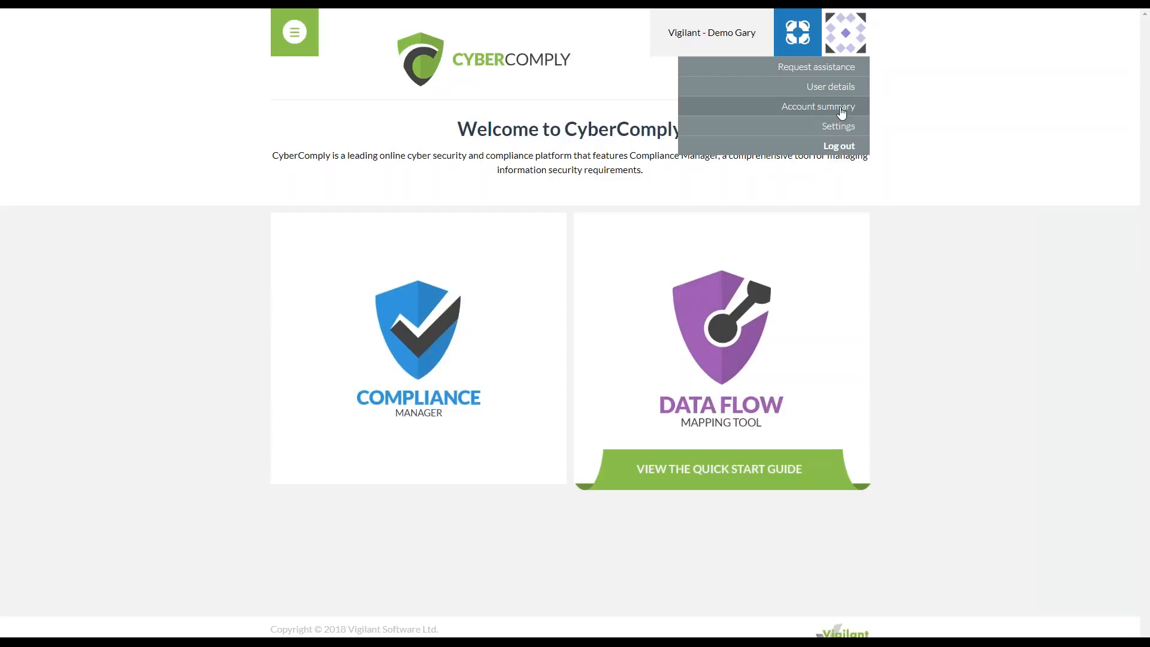
{"action": "left_click", "coordinate": [842, 112]}
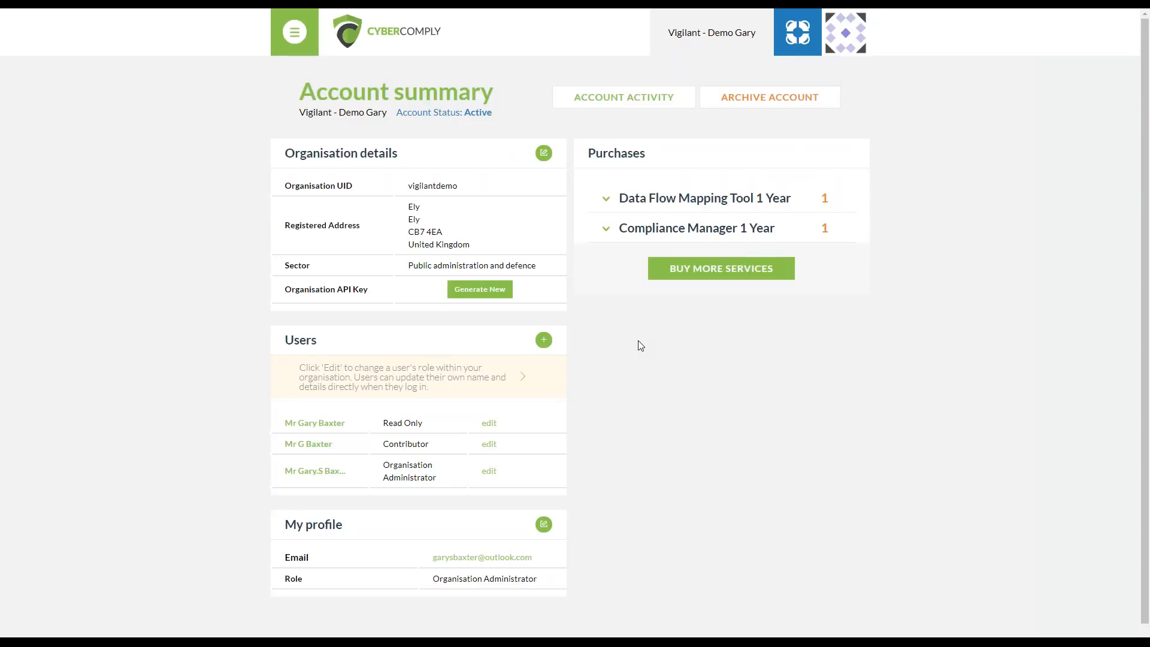
{"action": "left_click", "coordinate": [686, 198]}
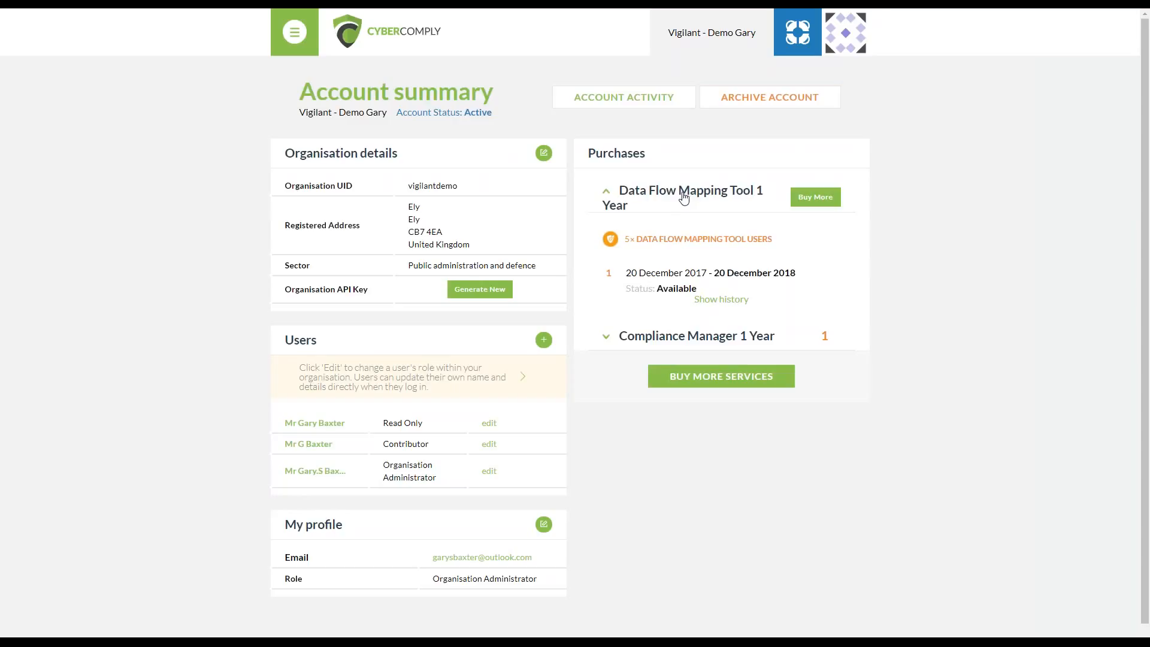
{"action": "left_click", "coordinate": [659, 339]}
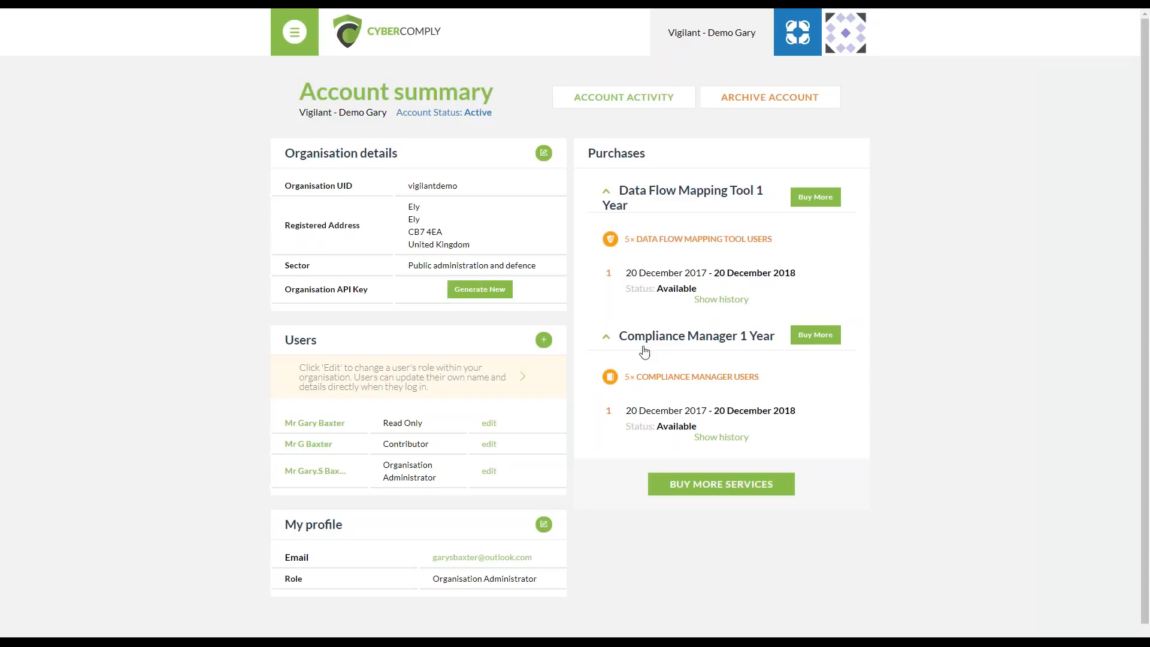
{"action": "scroll", "coordinate": [219, 329], "scroll_direction": "down", "scroll_amount": 1}
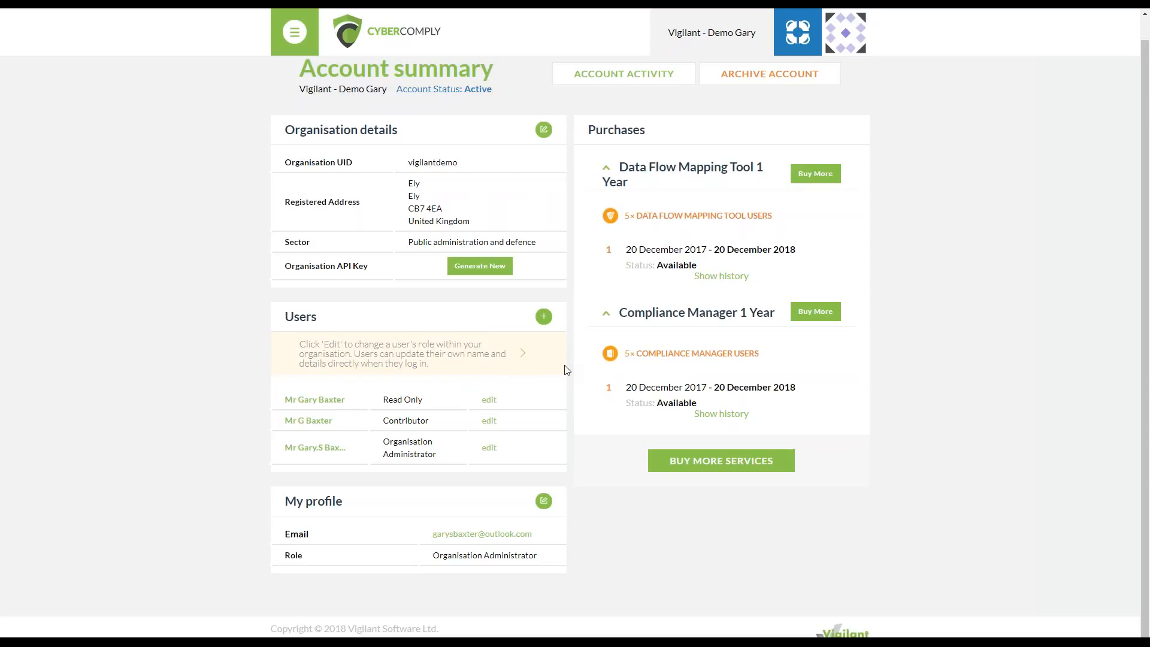
{"action": "left_click", "coordinate": [606, 315]}
{"action": "left_click", "coordinate": [604, 172]}
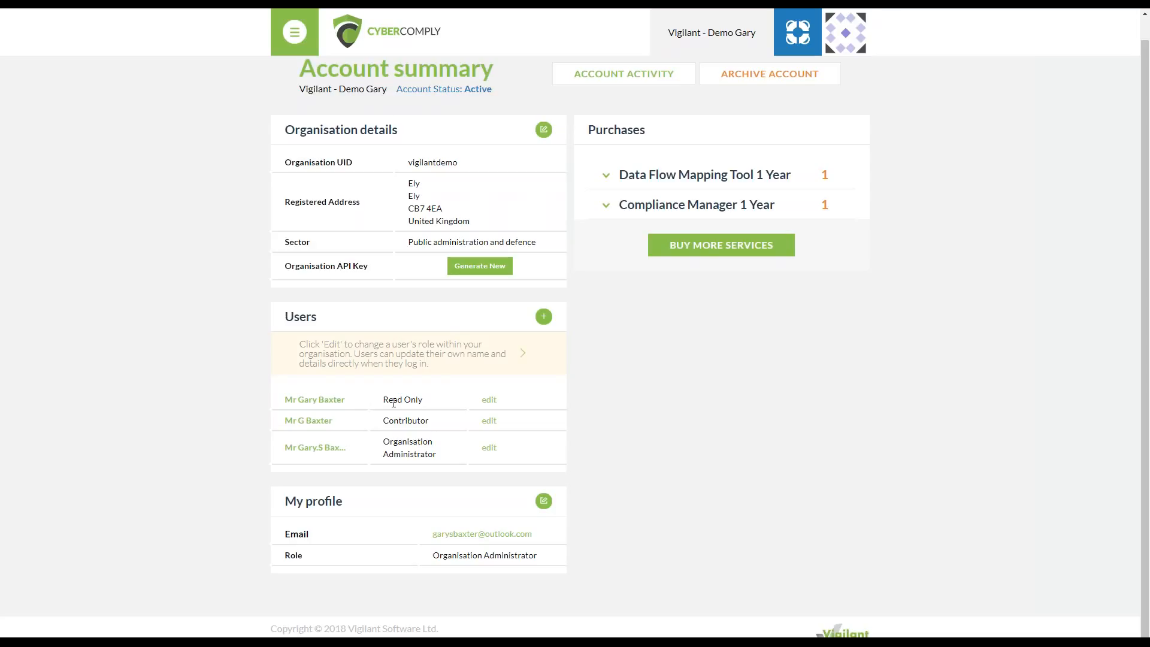
Open the organisation administrator's user details from the Users list and review the password, active sessions and accounts sections
{"action": "left_click_drag", "start_coordinate": [384, 401], "coordinate": [423, 401]}
{"action": "left_click", "coordinate": [424, 399]}
{"action": "left_click", "coordinate": [315, 448]}
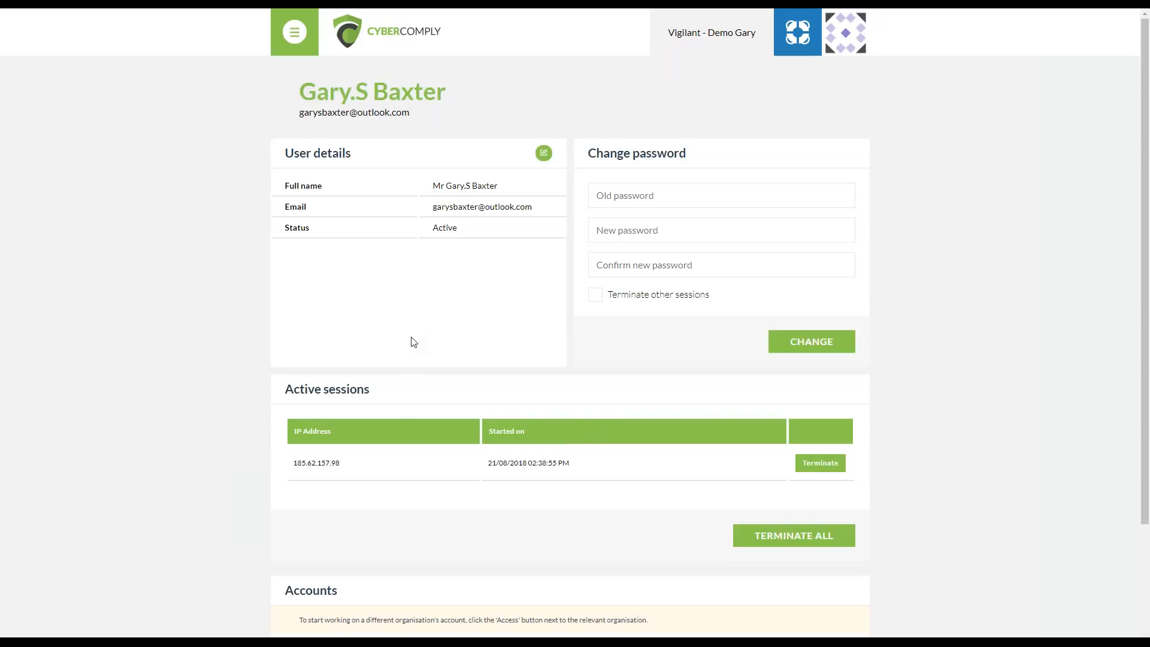
{"action": "scroll", "coordinate": [411, 341], "scroll_direction": "down", "scroll_amount": 1}
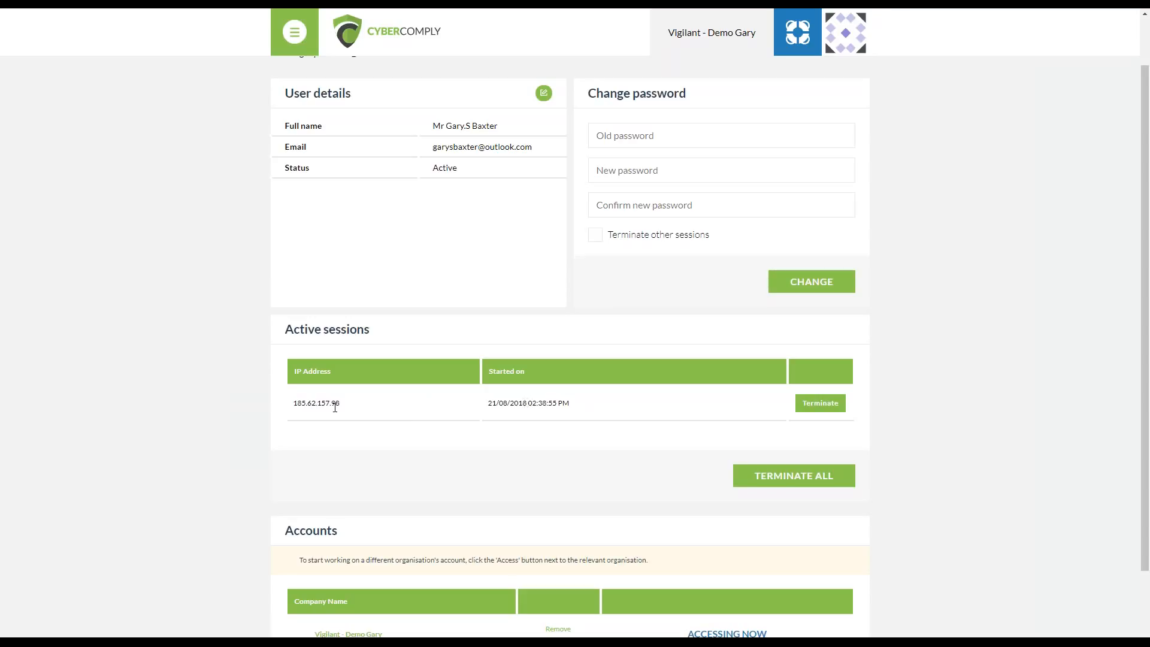
{"action": "scroll", "coordinate": [386, 408], "scroll_direction": "down", "scroll_amount": 1}
{"action": "scroll", "coordinate": [387, 410], "scroll_direction": "down", "scroll_amount": 1}
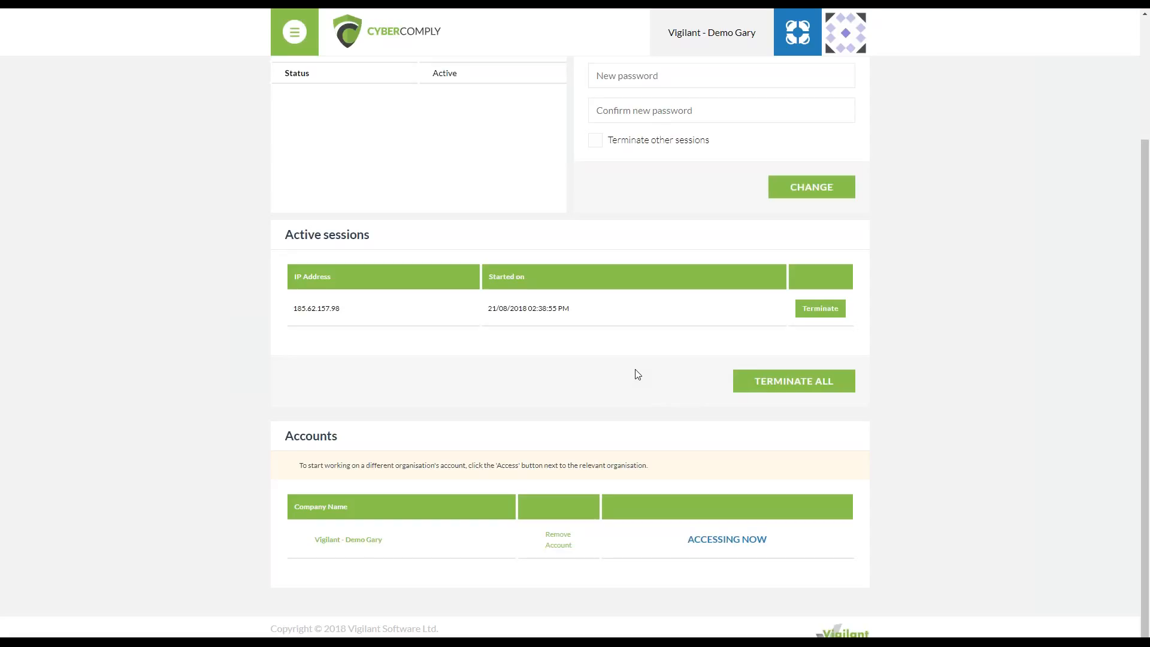
{"action": "left_click", "coordinate": [778, 378]}
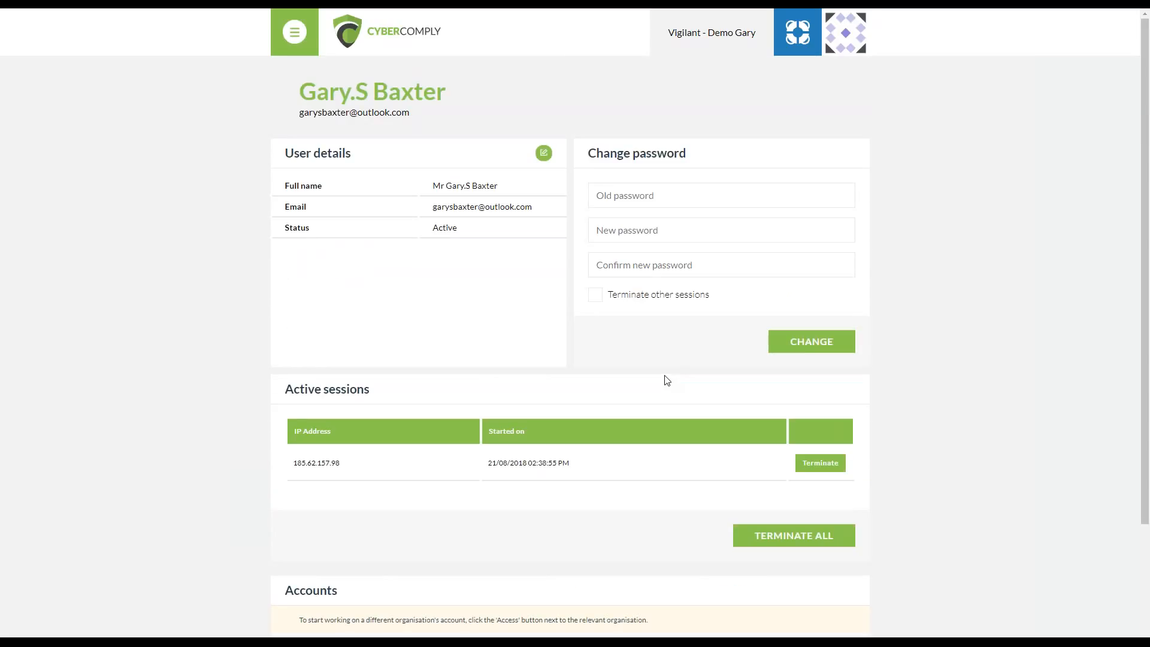
Return to the account summary and examine the role options in the user invitation form, leaving without inviting anyone
{"action": "left_click", "coordinate": [854, 42]}
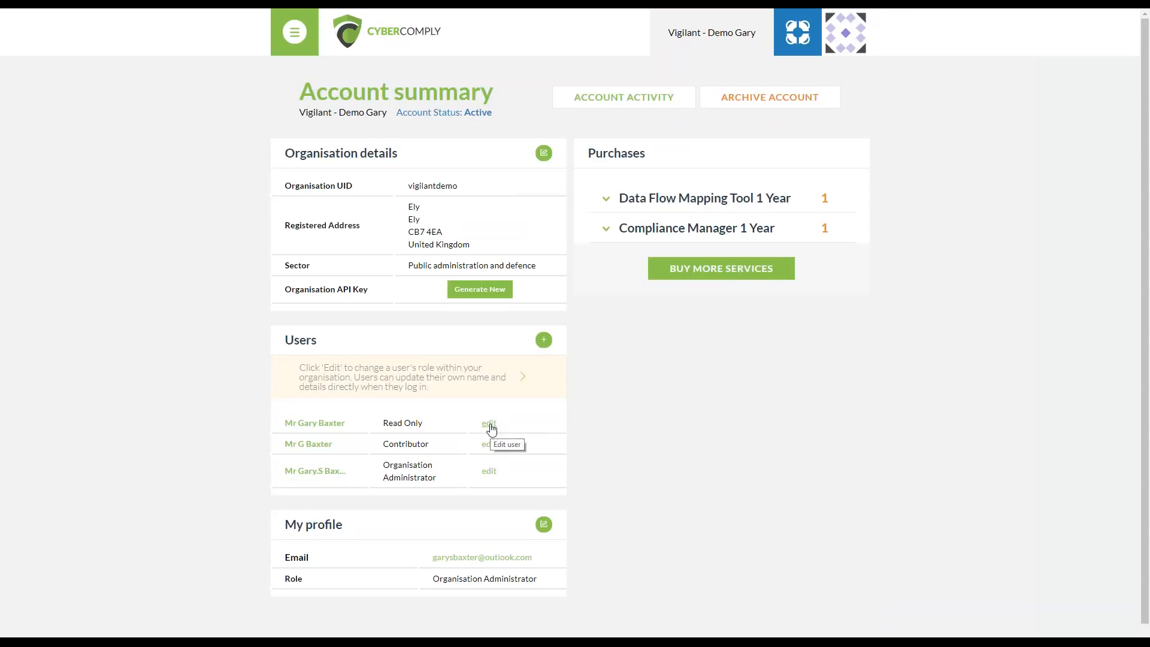
{"action": "left_click", "coordinate": [546, 343]}
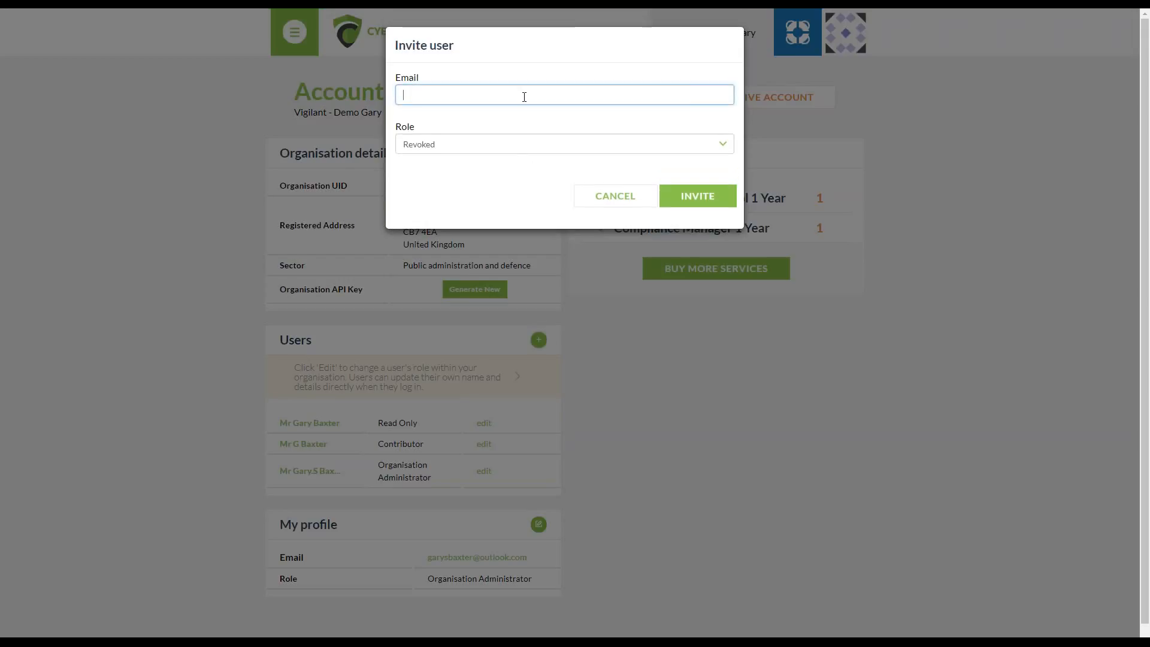
{"action": "left_click", "coordinate": [515, 149]}
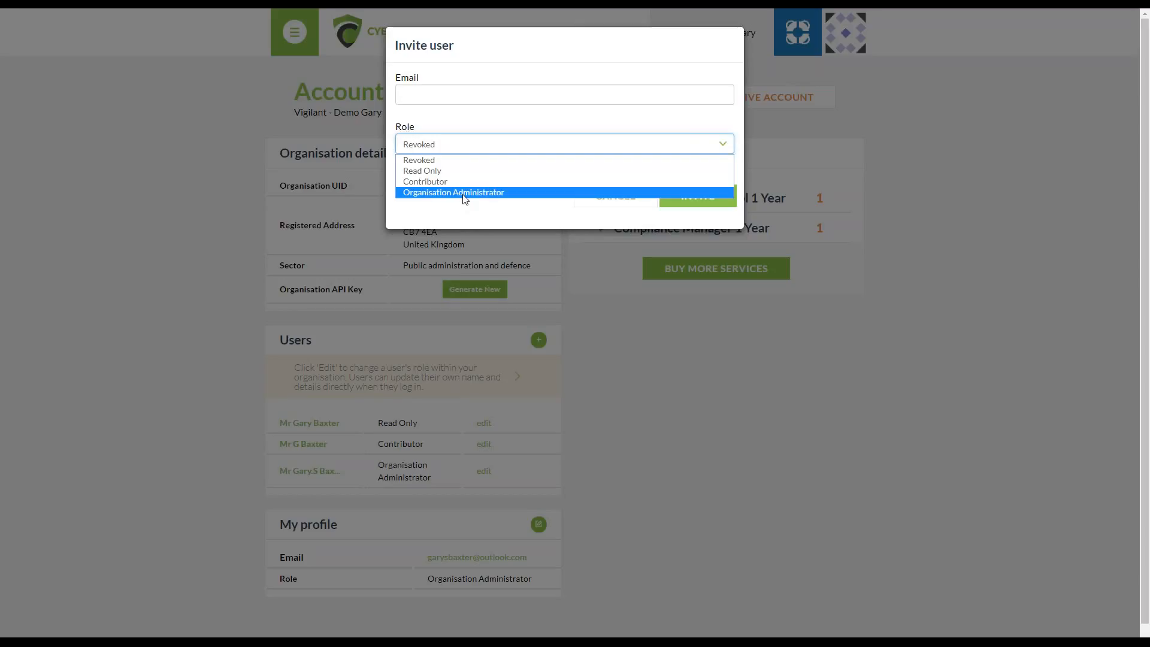
{"action": "left_click", "coordinate": [514, 220]}
{"action": "left_click", "coordinate": [605, 198]}
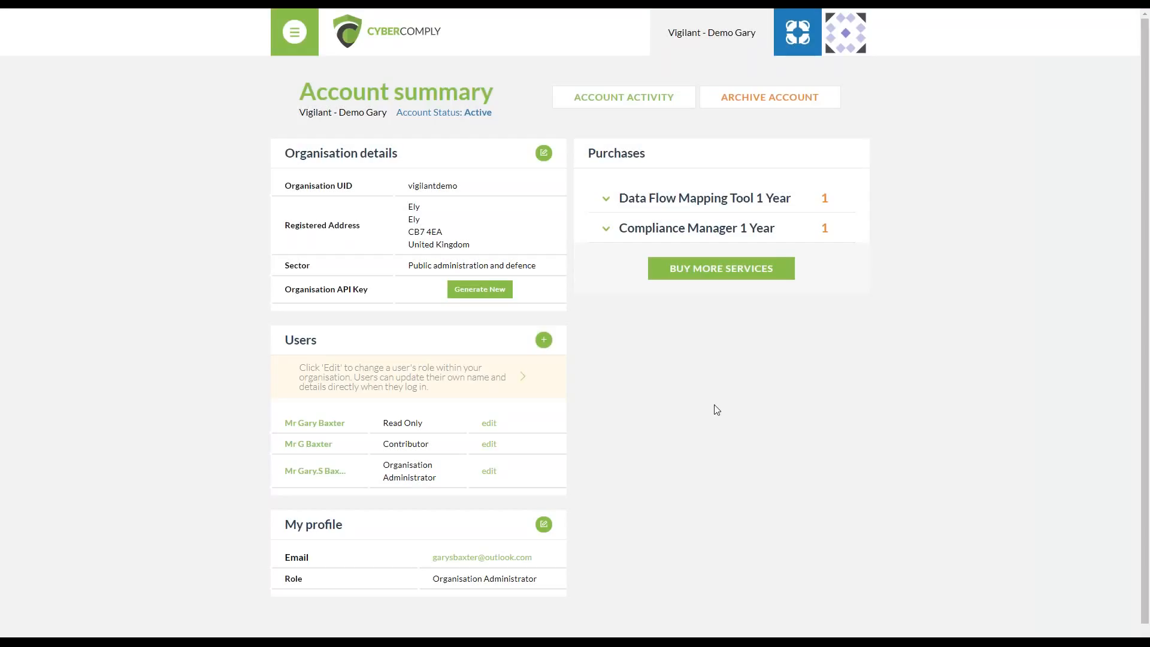
Return to the CyberComply home page and open the Data Flow Mapping Tool
{"action": "left_click", "coordinate": [836, 47]}
{"action": "left_click", "coordinate": [294, 32]}
{"action": "left_click", "coordinate": [380, 70]}
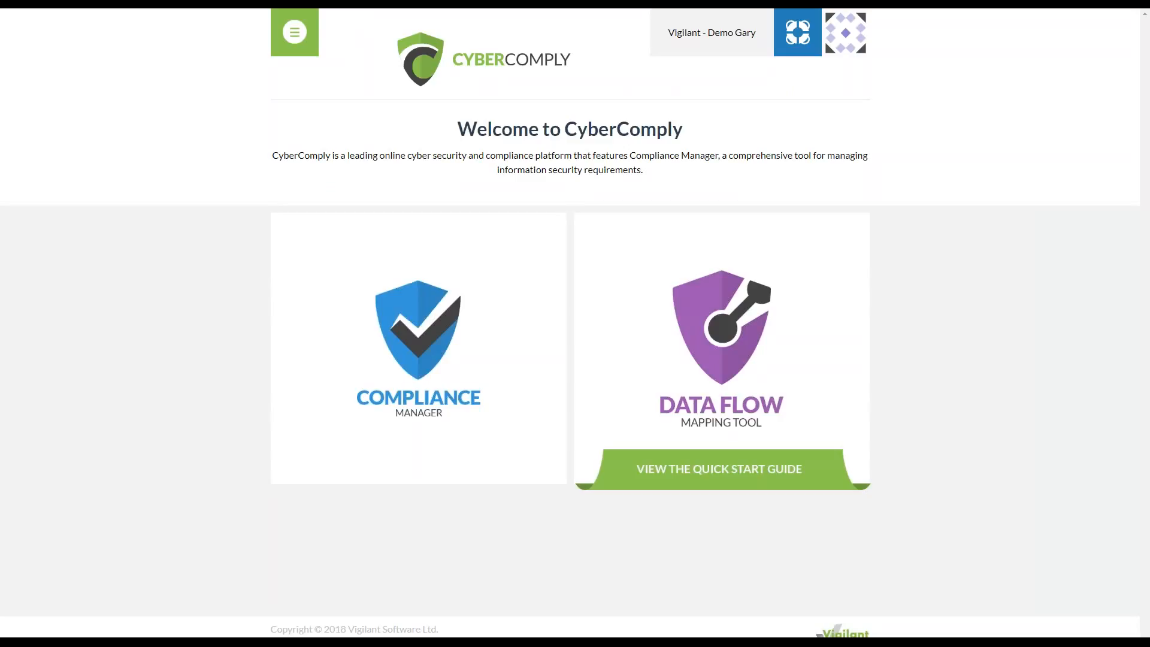
{"action": "left_click", "coordinate": [737, 390]}
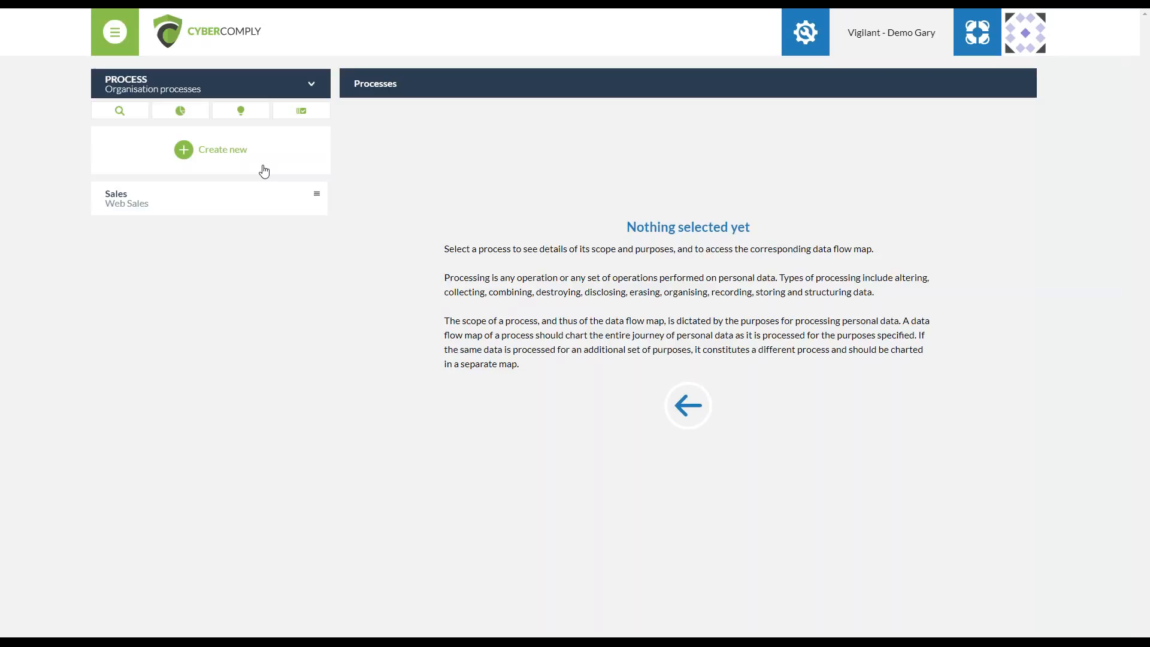
Switch to the organisation assets list and select the Distributor asset to show its details
{"action": "left_click", "coordinate": [214, 91]}
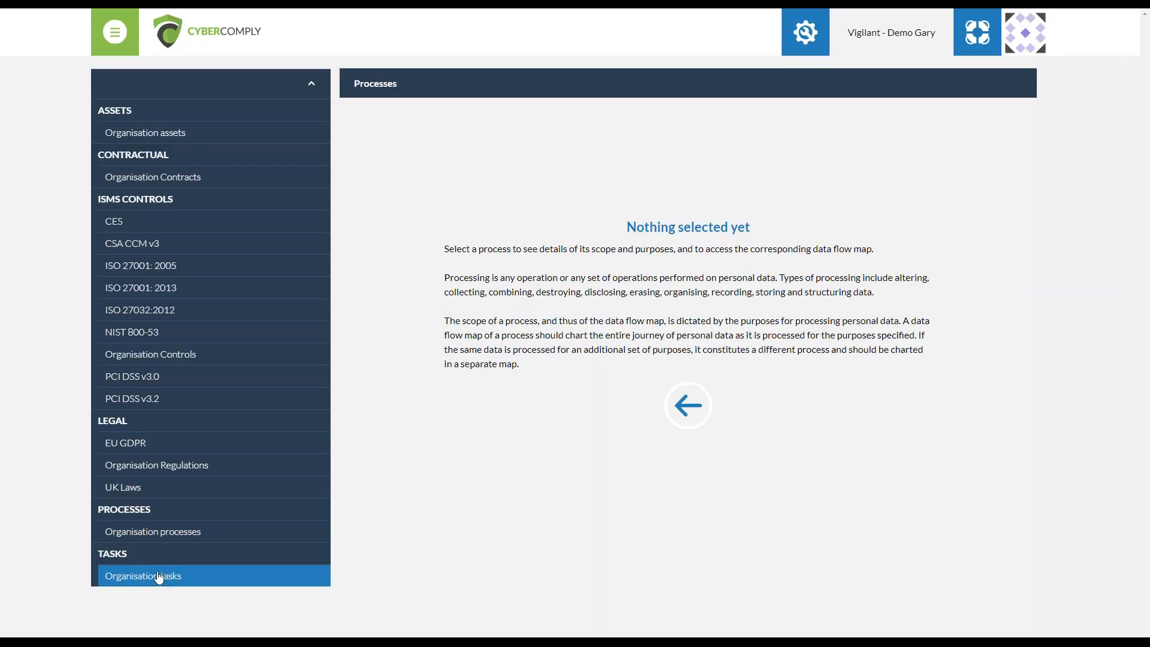
{"action": "left_click", "coordinate": [190, 139]}
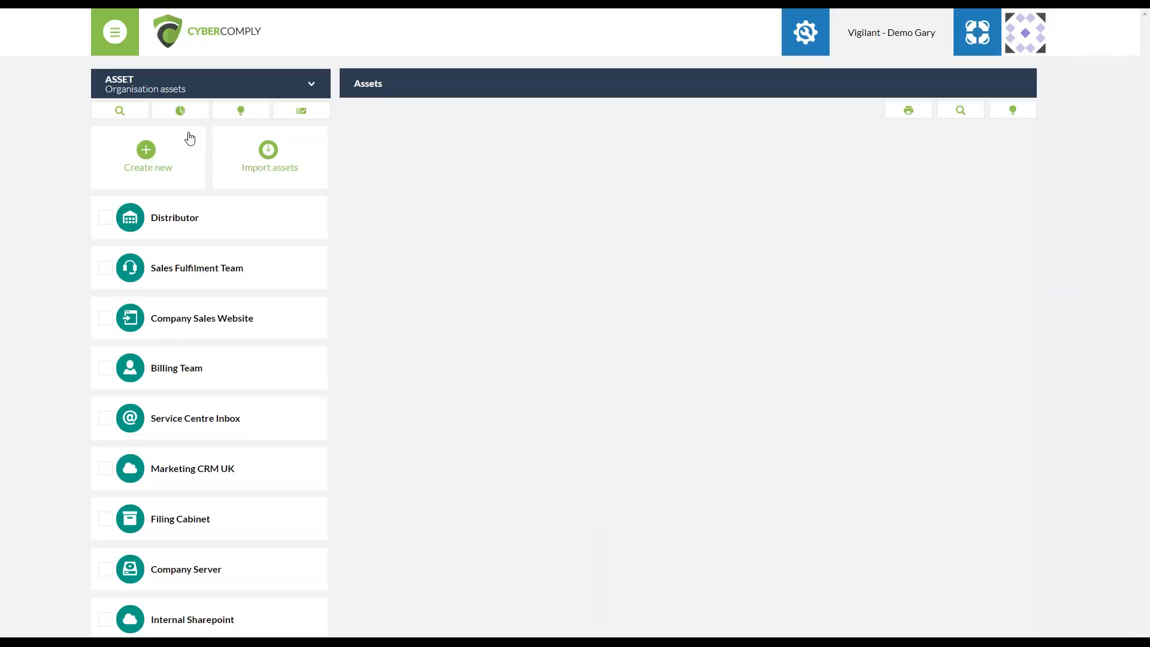
{"action": "left_click", "coordinate": [169, 217]}
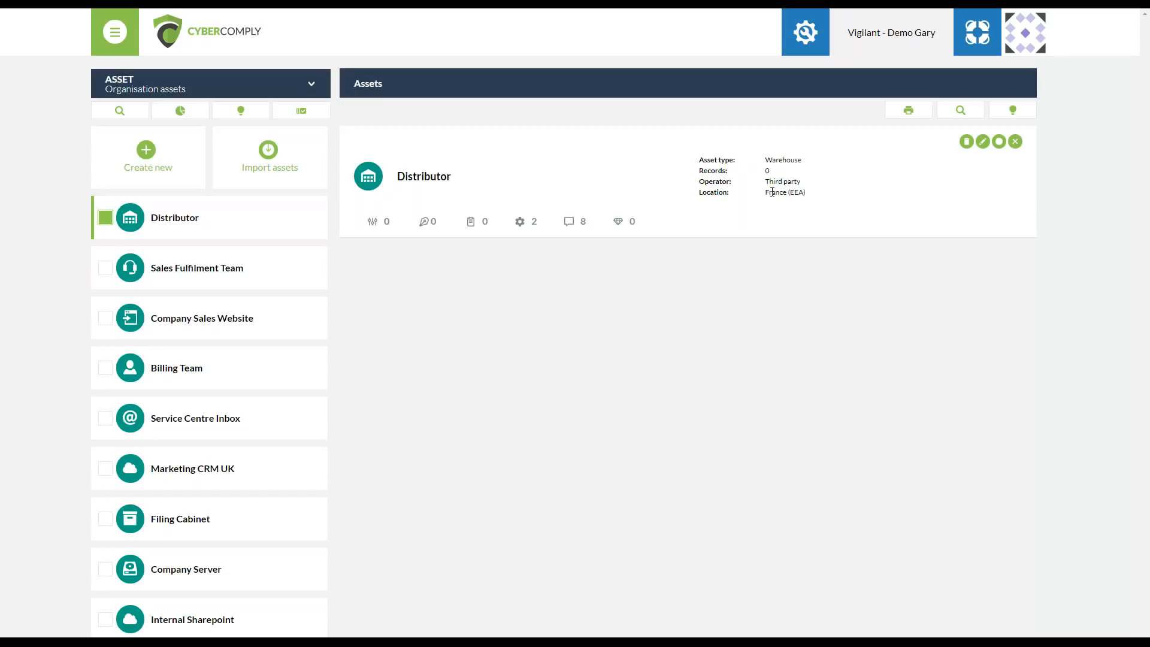
Examine the Distributor asset's editable type, reference, operator and location fields, leaving without saving
{"action": "left_click", "coordinate": [983, 143]}
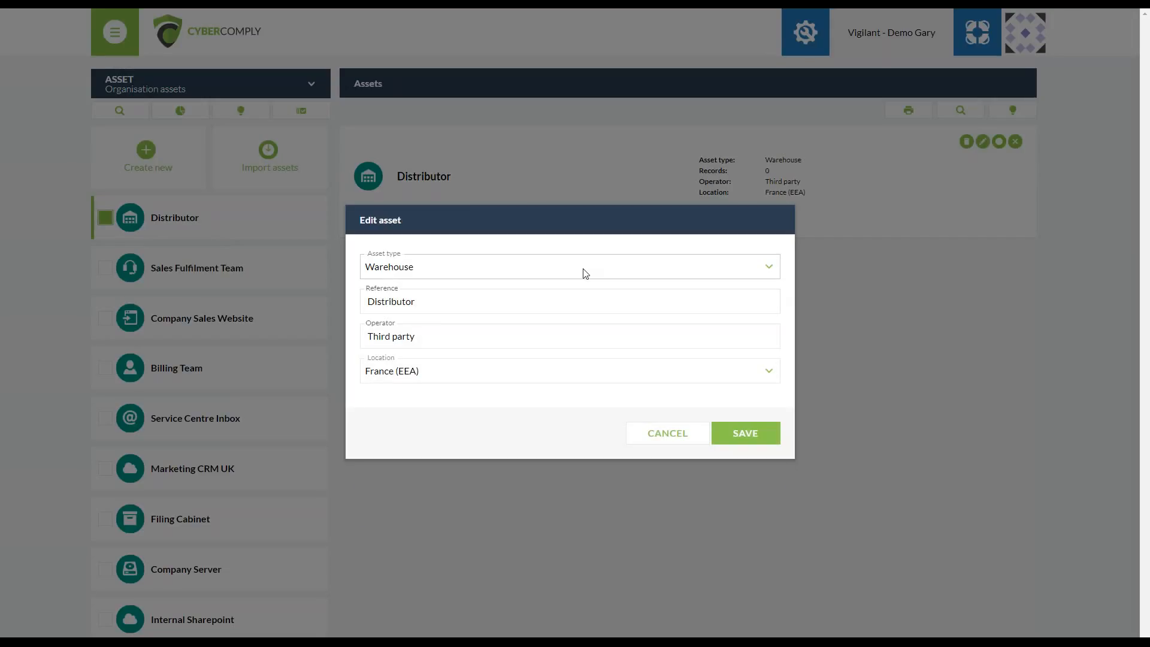
{"action": "left_click", "coordinate": [585, 274]}
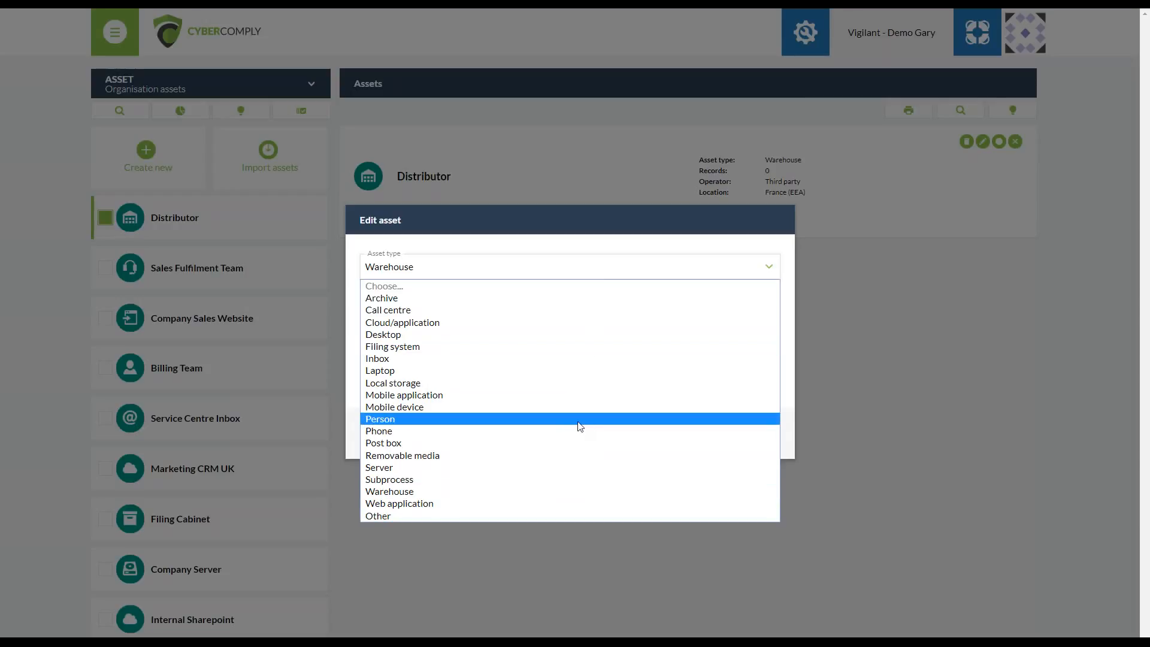
{"action": "left_click", "coordinate": [605, 274]}
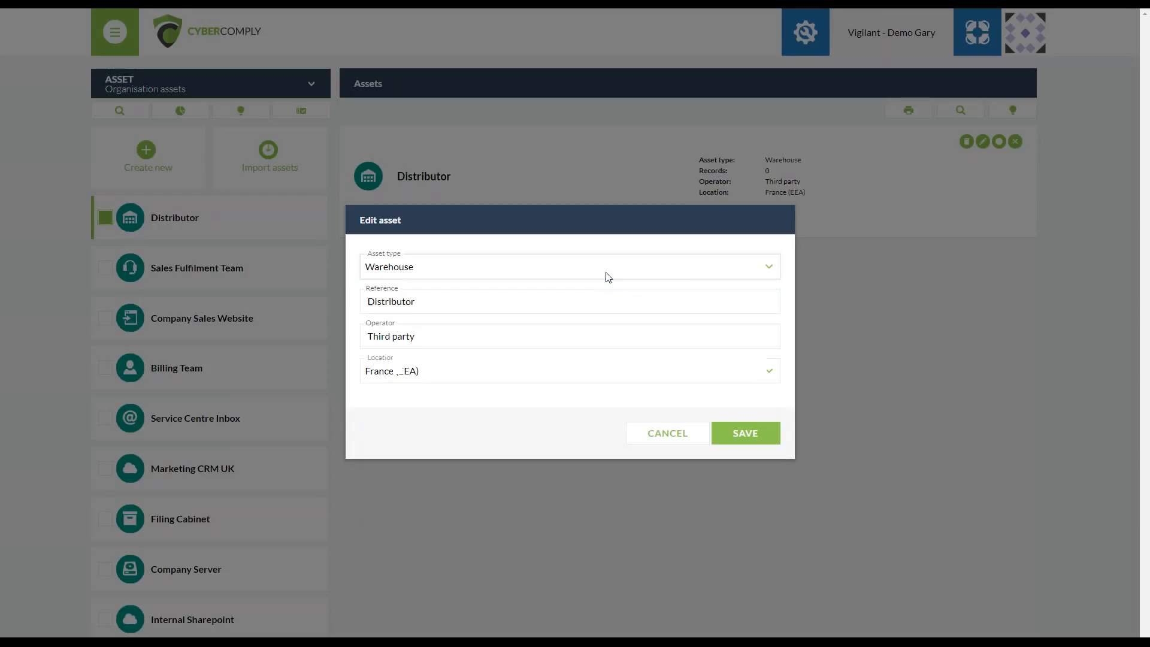
{"action": "left_click", "coordinate": [580, 303]}
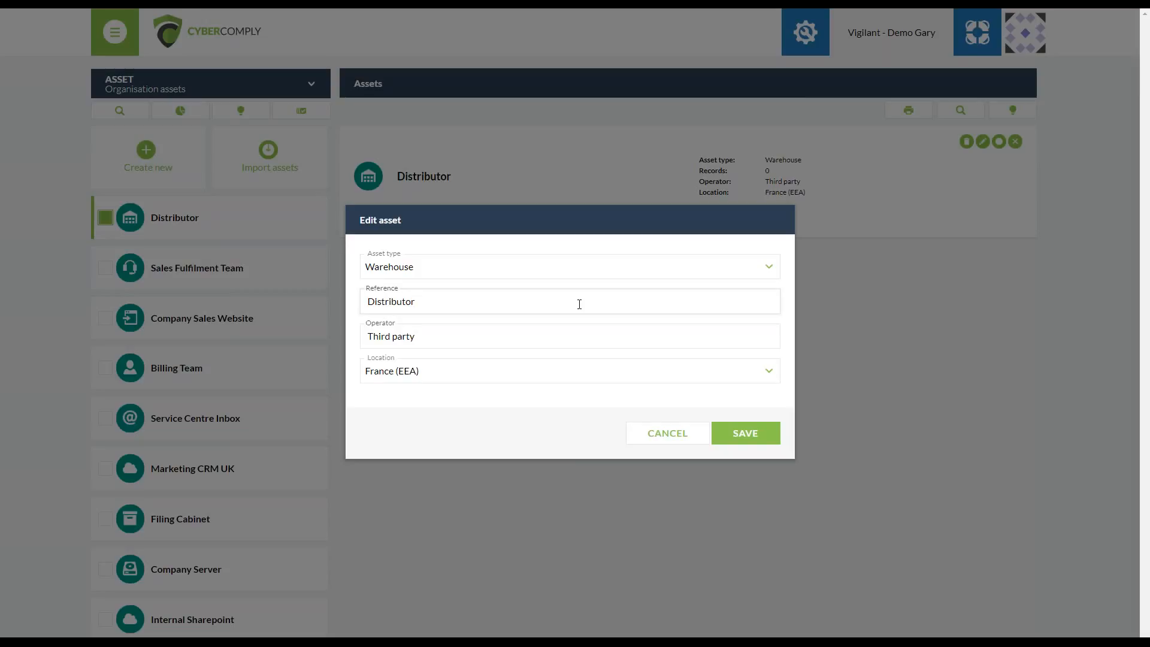
{"action": "left_click", "coordinate": [572, 336]}
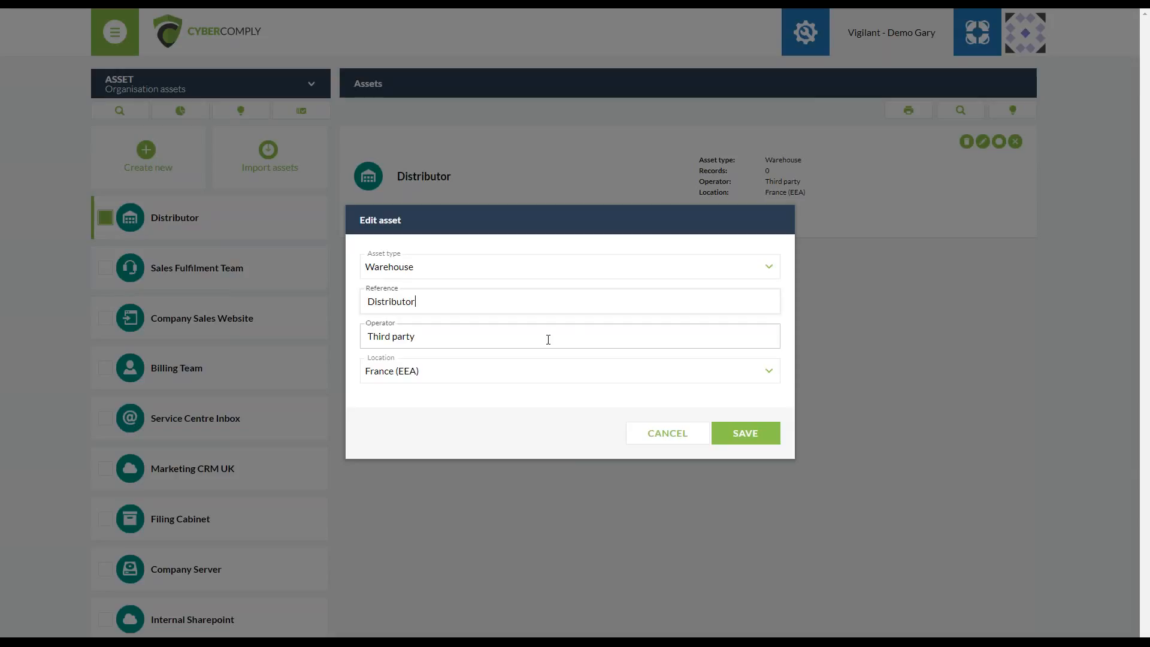
{"action": "left_click", "coordinate": [550, 376]}
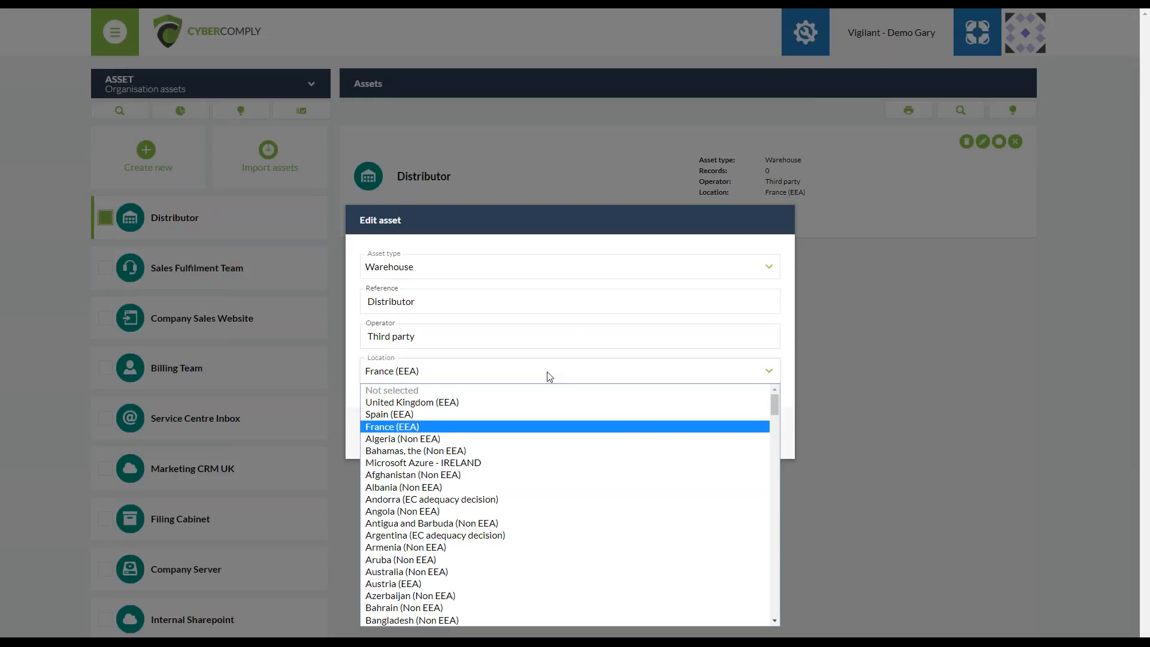
{"action": "left_click", "coordinate": [550, 376]}
{"action": "left_click", "coordinate": [667, 433]}
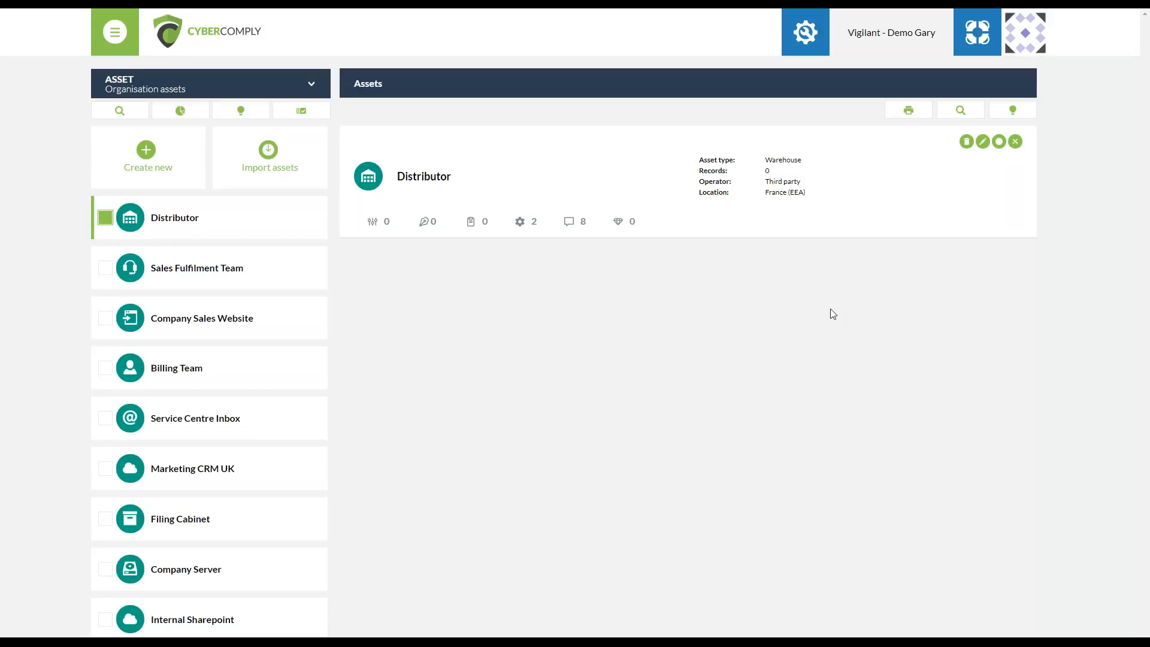
Preview the printable asset report for the Distributor asset, review its processes and records, and close it without printing
{"action": "left_click", "coordinate": [908, 114]}
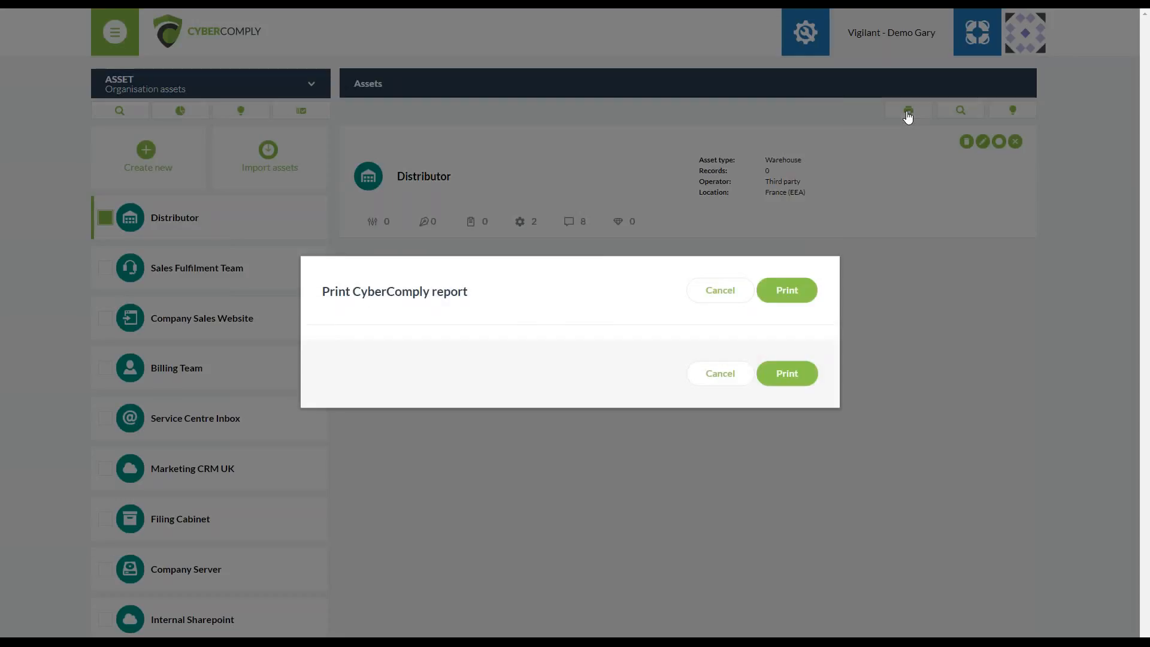
{"action": "scroll", "coordinate": [710, 271], "scroll_direction": "down", "scroll_amount": 1}
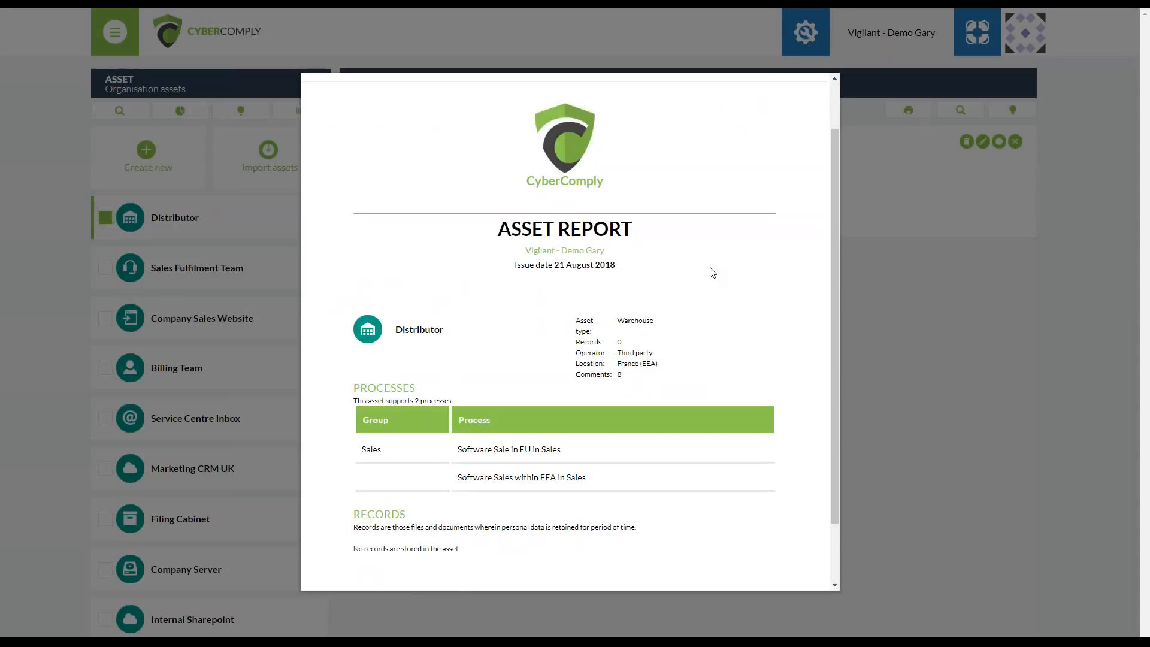
{"action": "scroll", "coordinate": [712, 281], "scroll_direction": "down", "scroll_amount": 1}
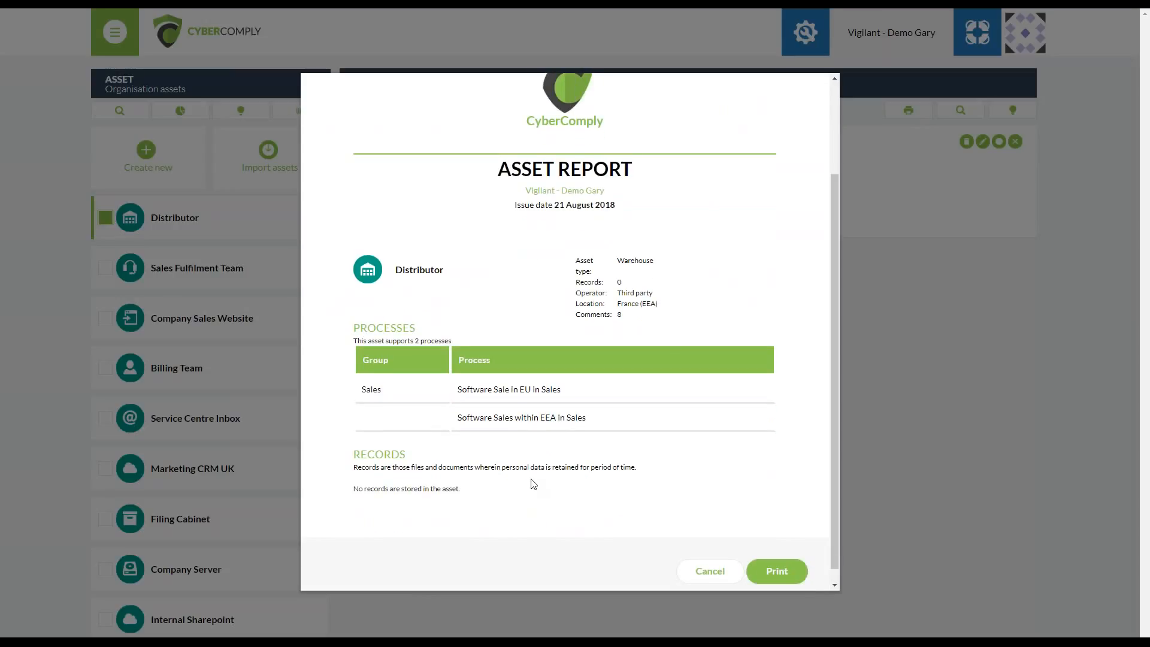
{"action": "left_click_drag", "start_coordinate": [510, 466], "coordinate": [600, 467]}
{"action": "left_click", "coordinate": [599, 467]}
{"action": "left_click", "coordinate": [704, 580]}
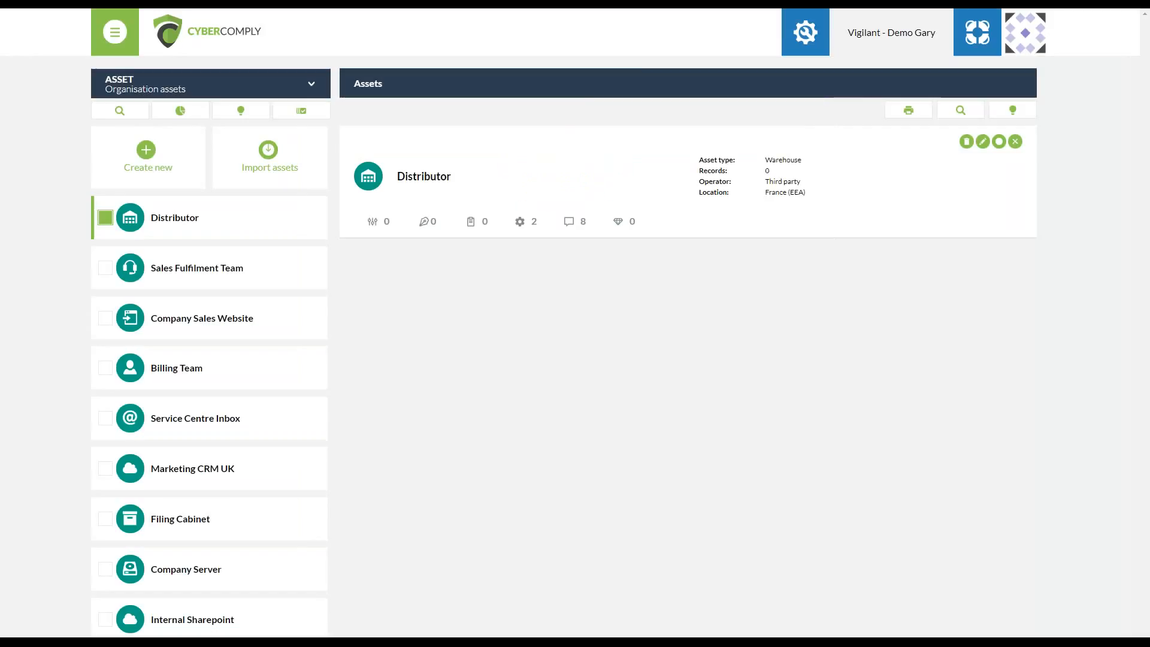
Add the Sales Fulfilment Team, Company Sales Website and Billing Team assets to the selection
{"action": "left_click", "coordinate": [105, 268]}
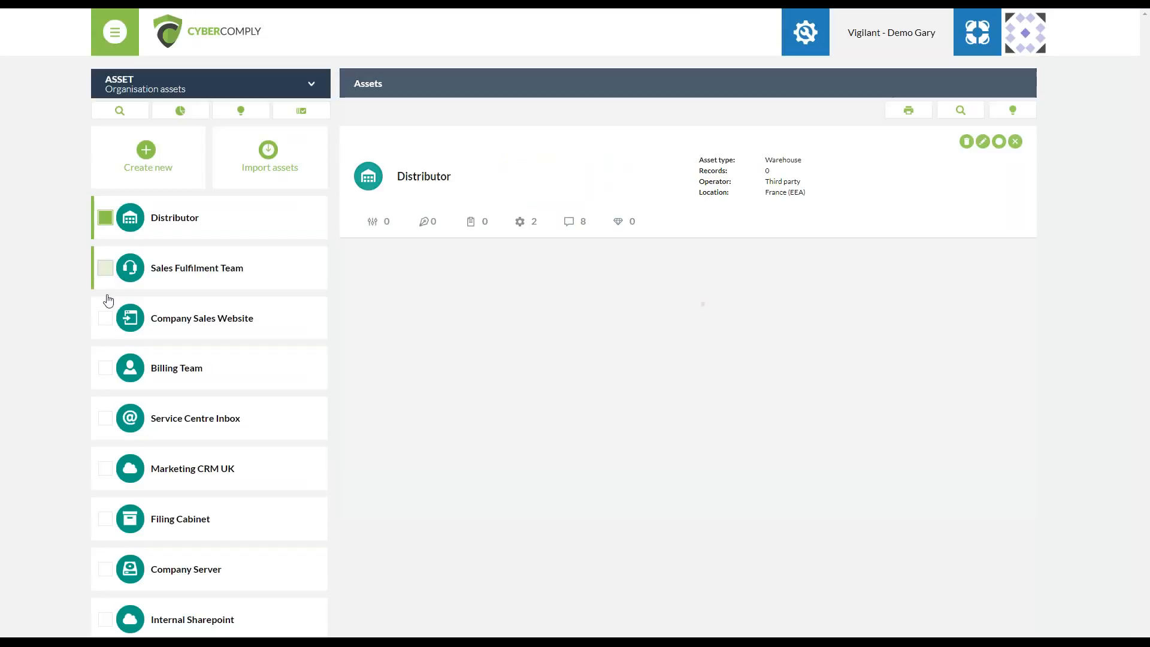
{"action": "left_click", "coordinate": [105, 318]}
{"action": "left_click", "coordinate": [105, 369]}
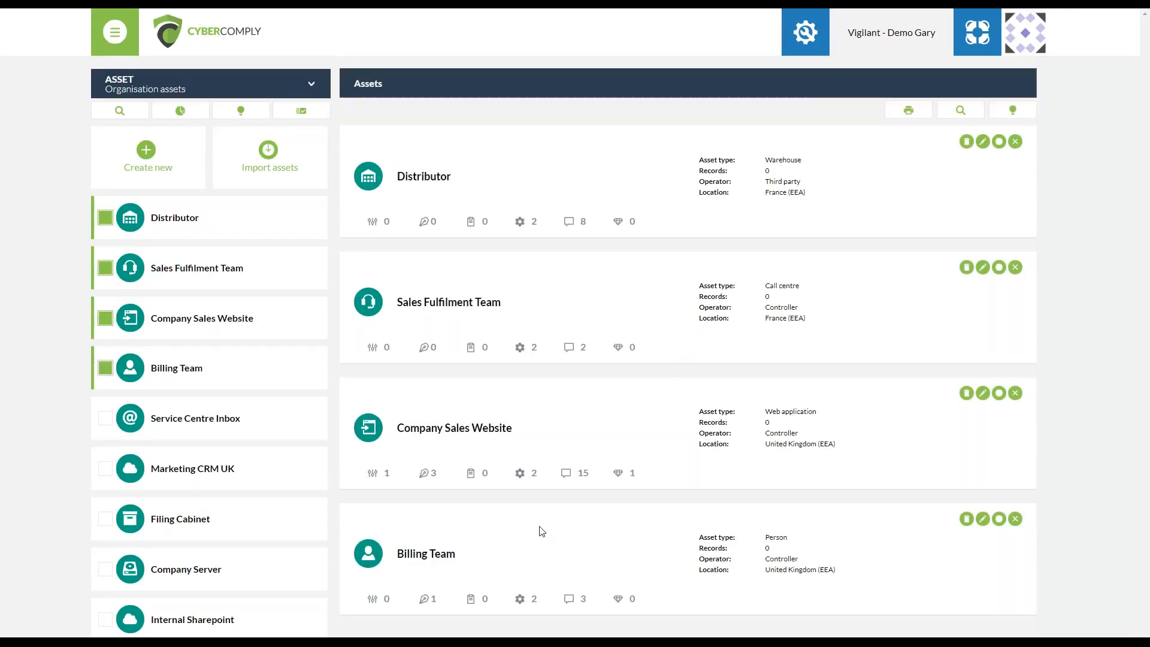
Preview the combined asset report for the four selected assets through to its end and close it without printing
{"action": "left_click", "coordinate": [909, 110]}
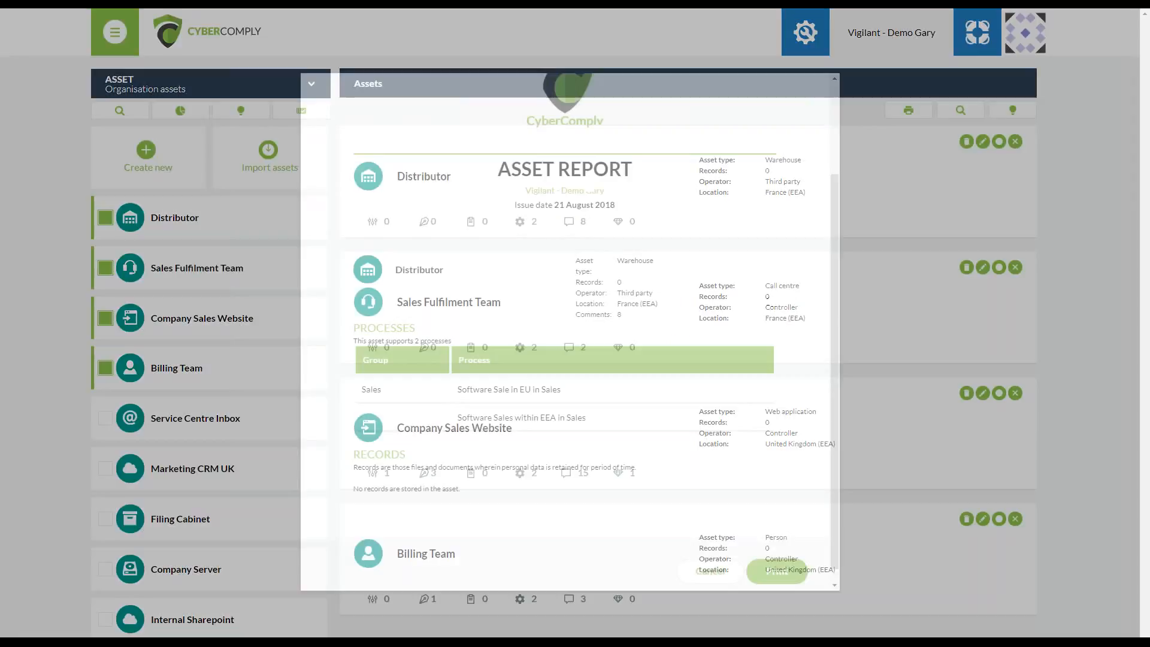
{"action": "scroll", "coordinate": [677, 298], "scroll_direction": "down", "scroll_amount": 4}
{"action": "scroll", "coordinate": [677, 299], "scroll_direction": "down", "scroll_amount": 10}
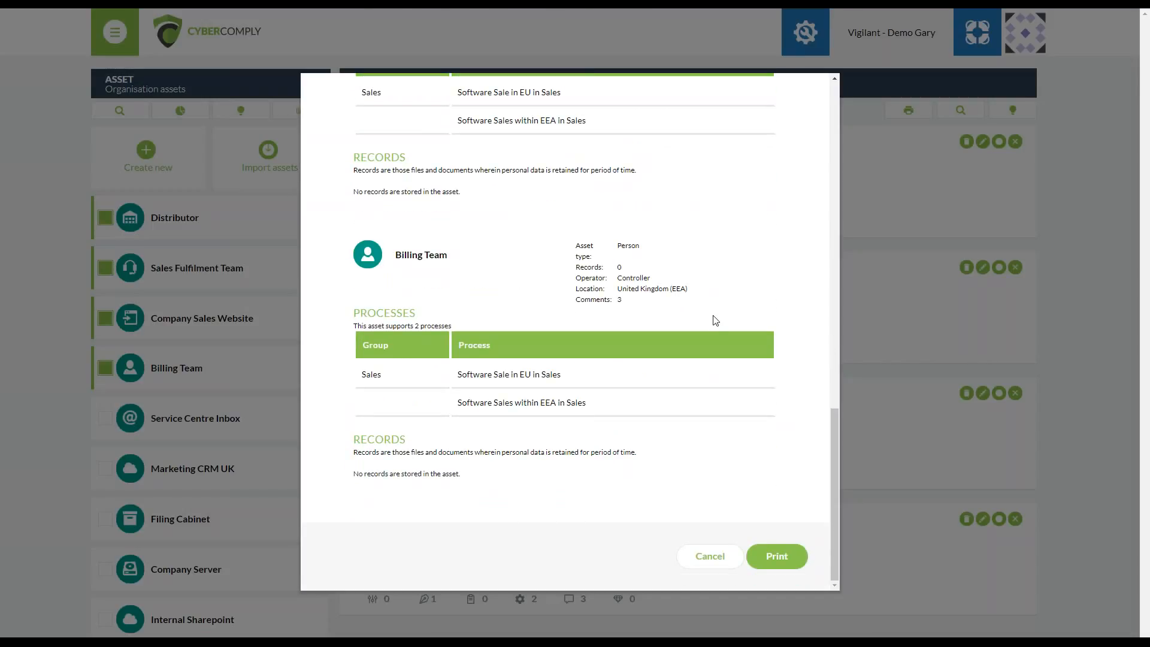
{"action": "left_click", "coordinate": [689, 557]}
Deselect the Distributor, Sales Fulfilment Team, Company Sales Website and Billing Team assets
{"action": "left_click", "coordinate": [111, 219]}
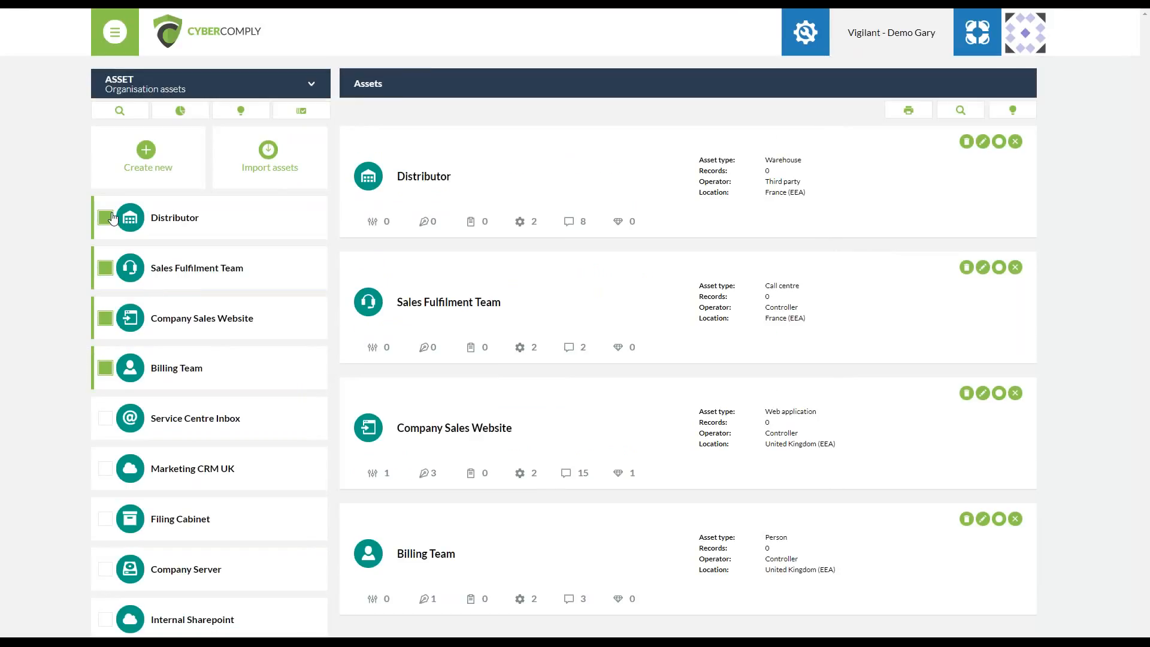
{"action": "left_click", "coordinate": [105, 266]}
{"action": "left_click", "coordinate": [105, 318]}
{"action": "left_click", "coordinate": [106, 368]}
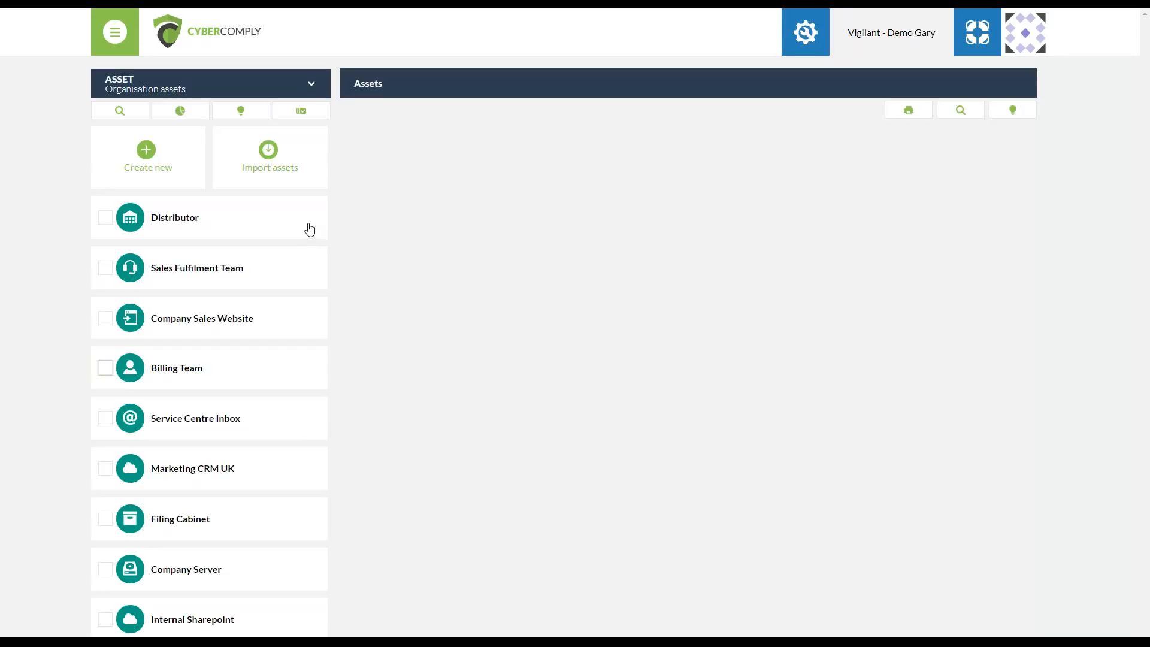
Import assets by uploading the completed AssetsImportTemplate Test file from the Desktop
{"action": "left_click", "coordinate": [278, 173]}
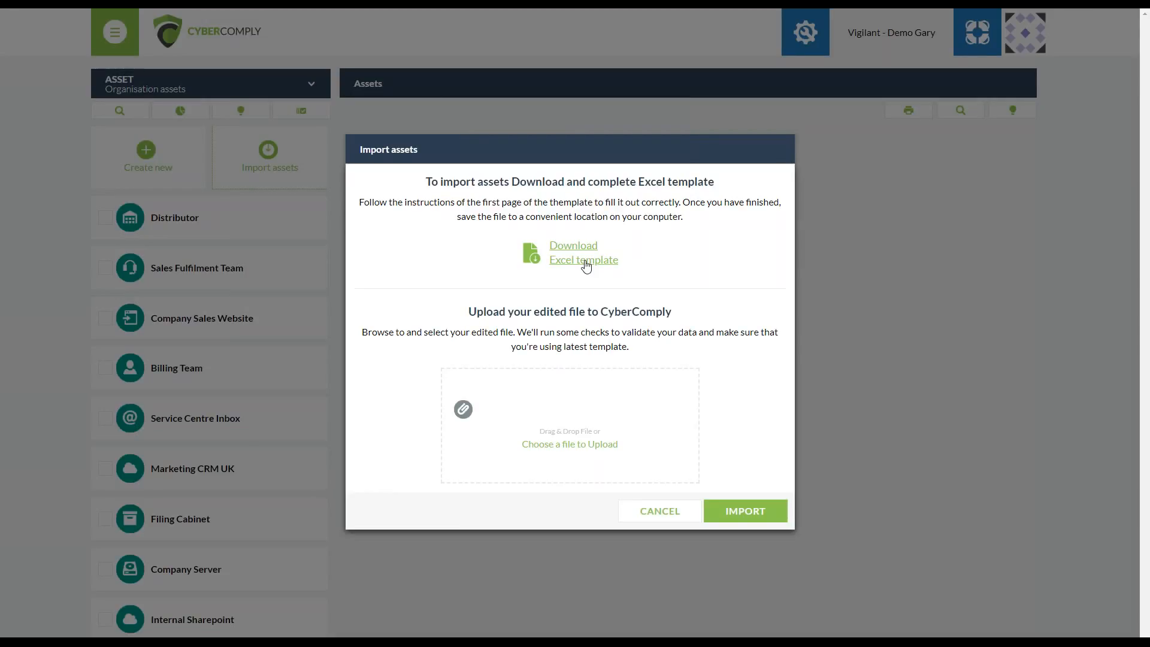
{"action": "left_click", "coordinate": [561, 445]}
{"action": "left_click", "coordinate": [169, 142]}
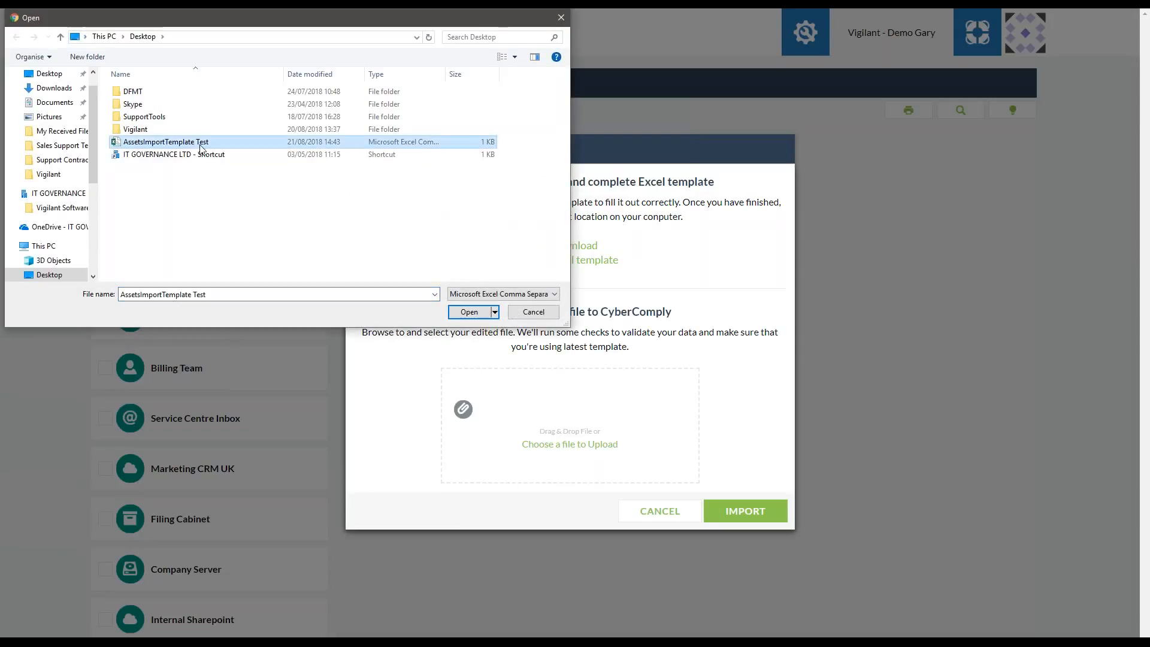
{"action": "left_click", "coordinate": [460, 312]}
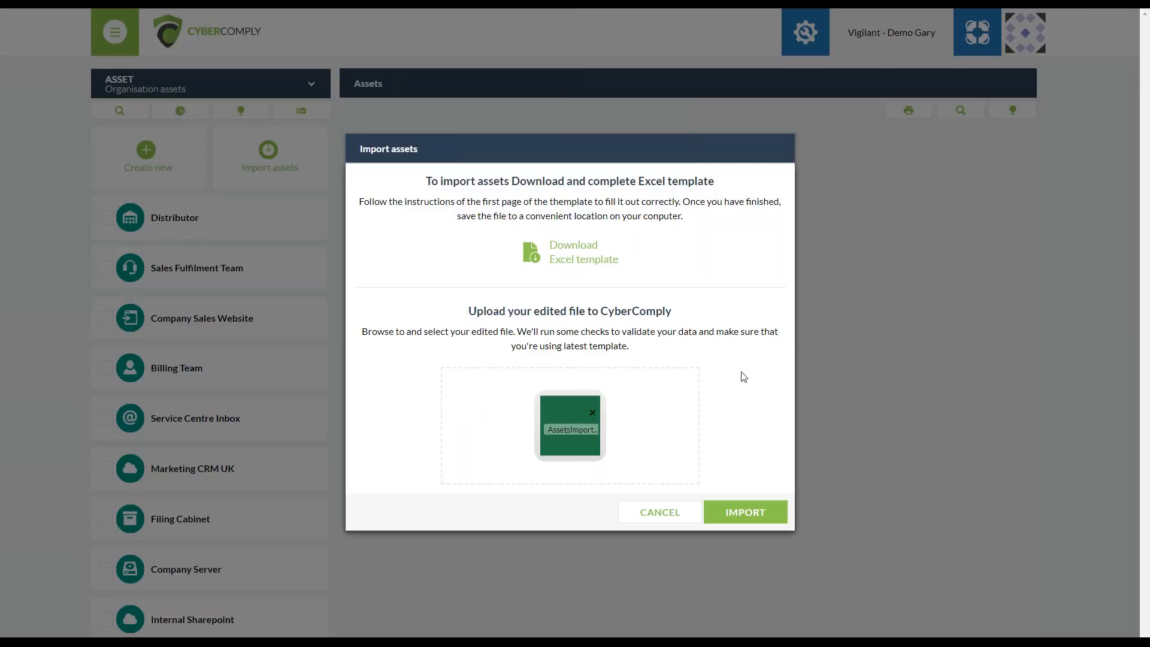
{"action": "left_click", "coordinate": [737, 514]}
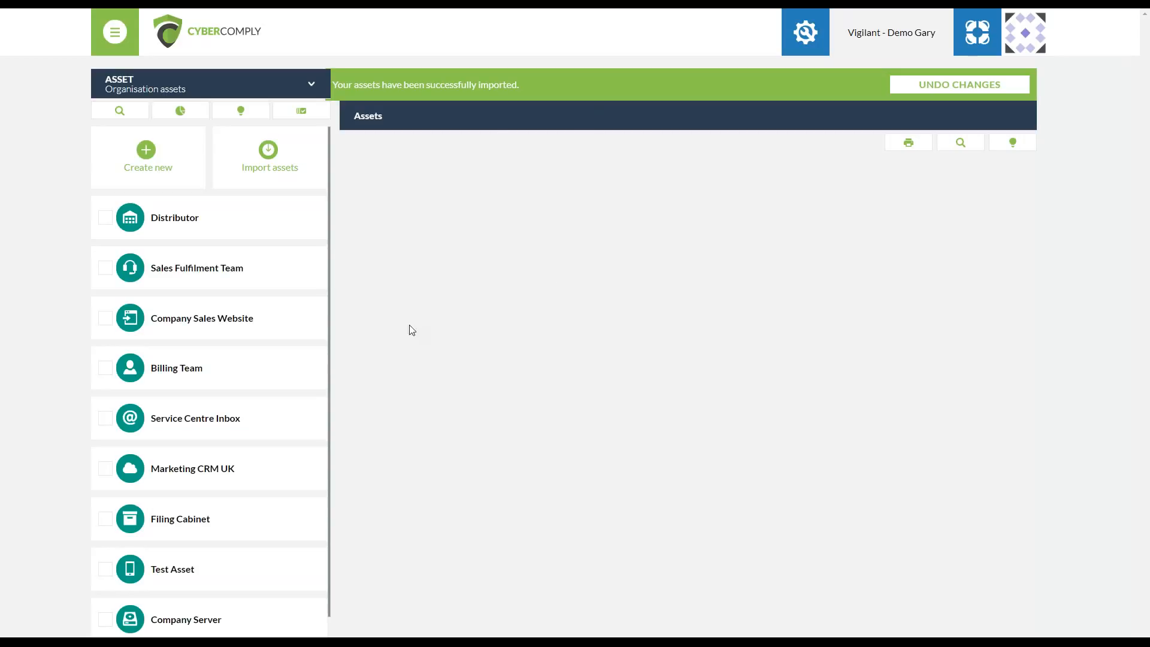
Select the imported Test Asset and examine its editable fields and asset type options, leaving without saving
{"action": "scroll", "coordinate": [234, 424], "scroll_direction": "down", "scroll_amount": 1}
{"action": "left_click", "coordinate": [166, 535]}
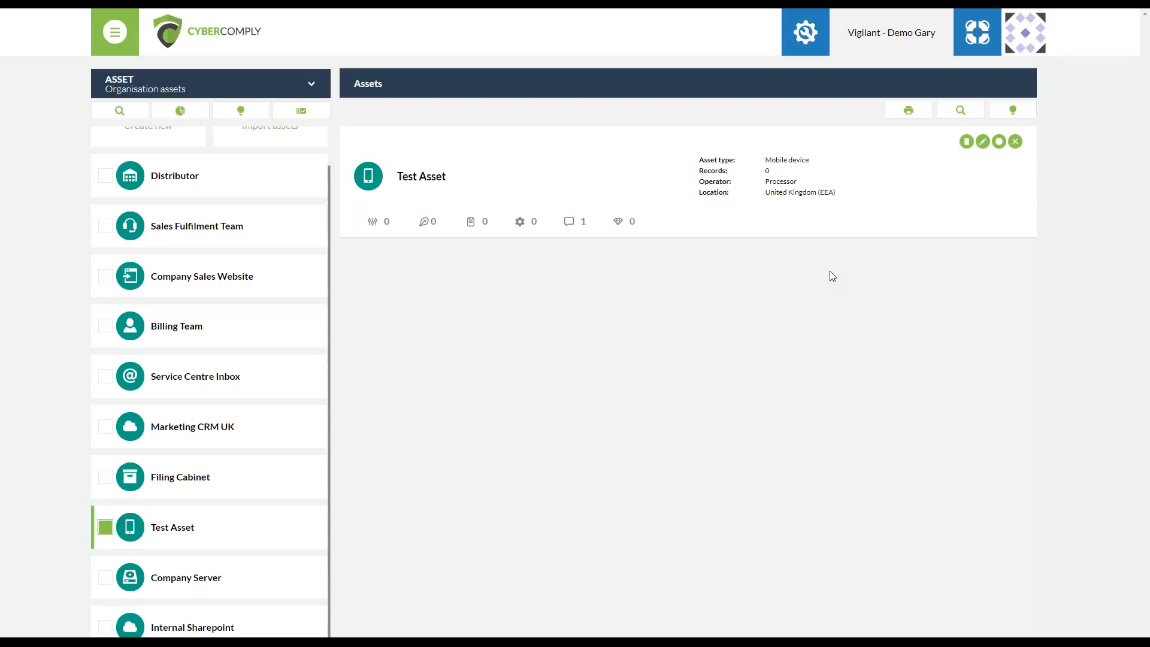
{"action": "left_click", "coordinate": [982, 142]}
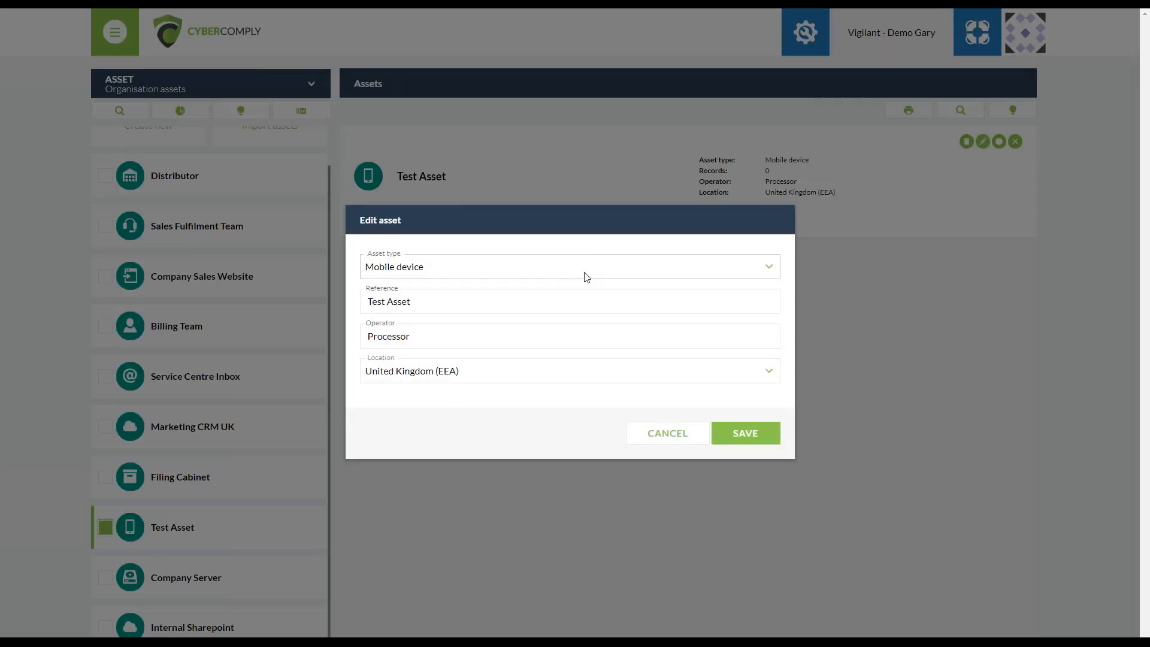
{"action": "left_click", "coordinate": [580, 278]}
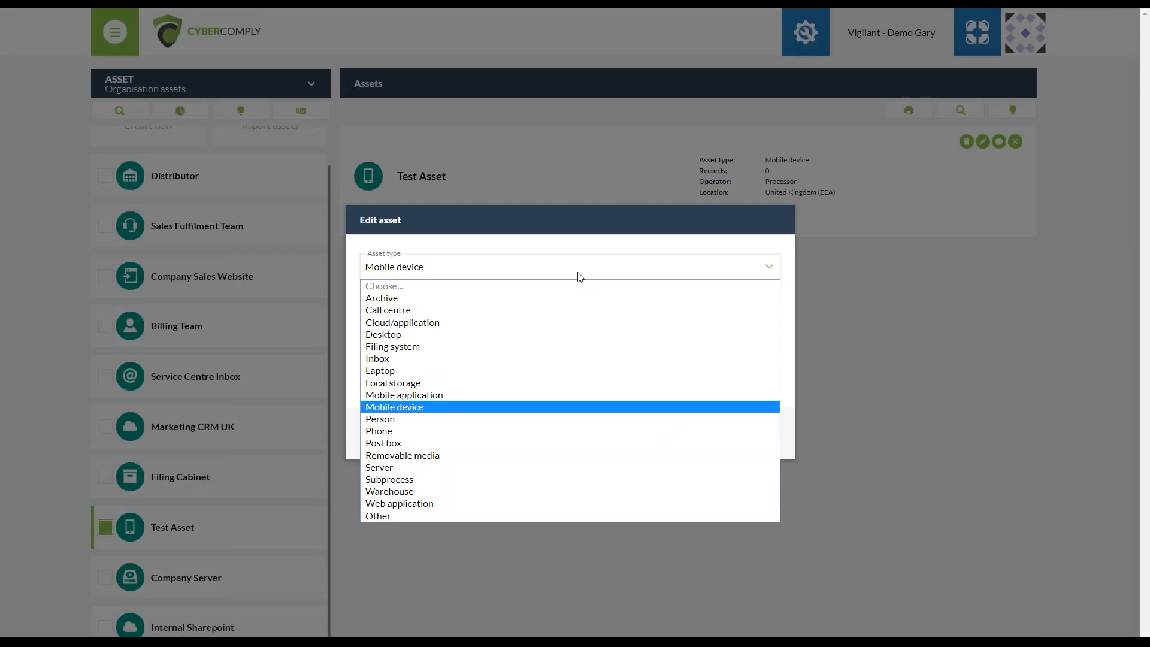
{"action": "left_click", "coordinate": [580, 278]}
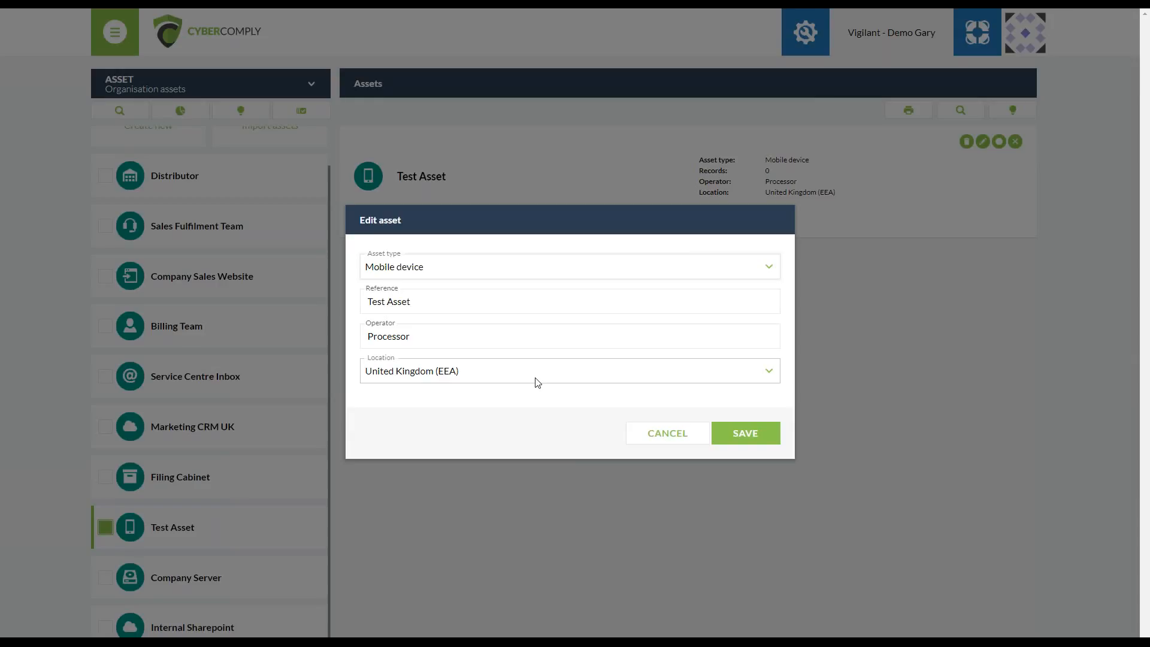
{"action": "left_click", "coordinate": [678, 440]}
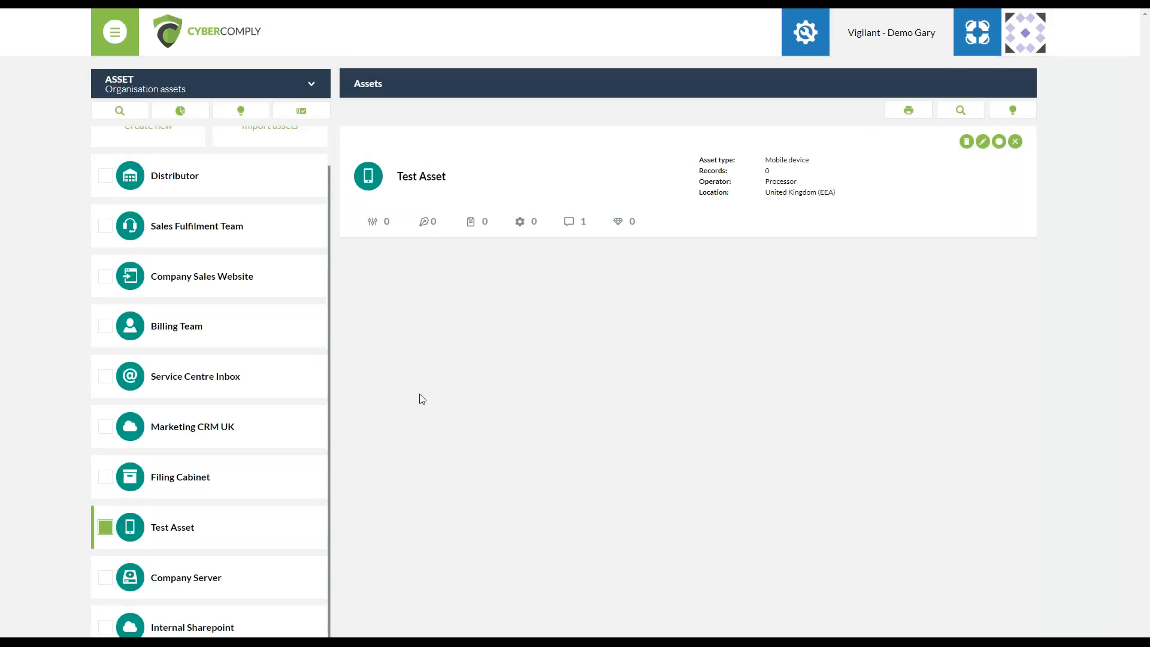
Review Test Asset's related controls, legal requirements, tasks, processes, messages and related assets
{"action": "scroll", "coordinate": [229, 336], "scroll_direction": "up", "scroll_amount": 1}
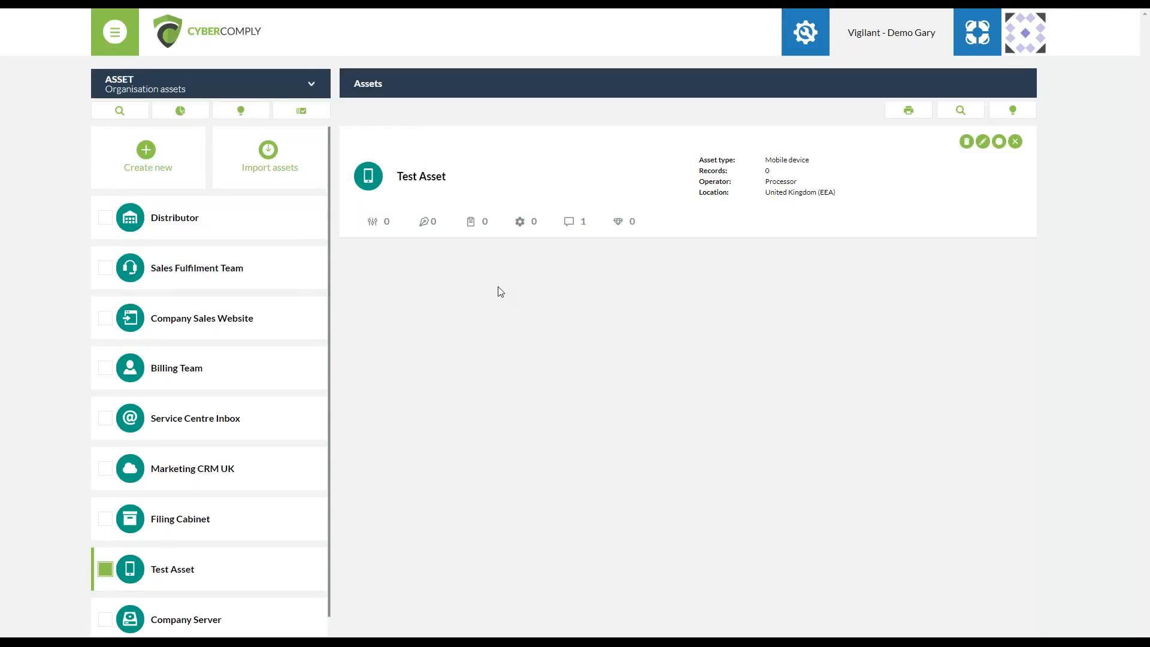
{"action": "left_click", "coordinate": [381, 227]}
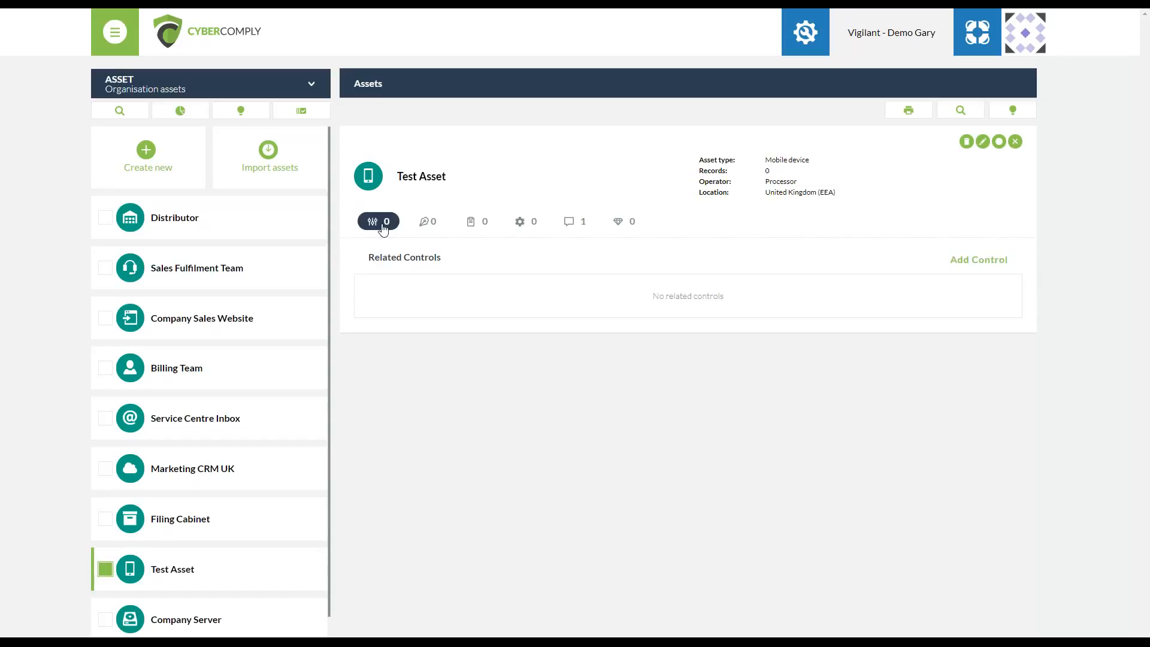
{"action": "left_click", "coordinate": [425, 223]}
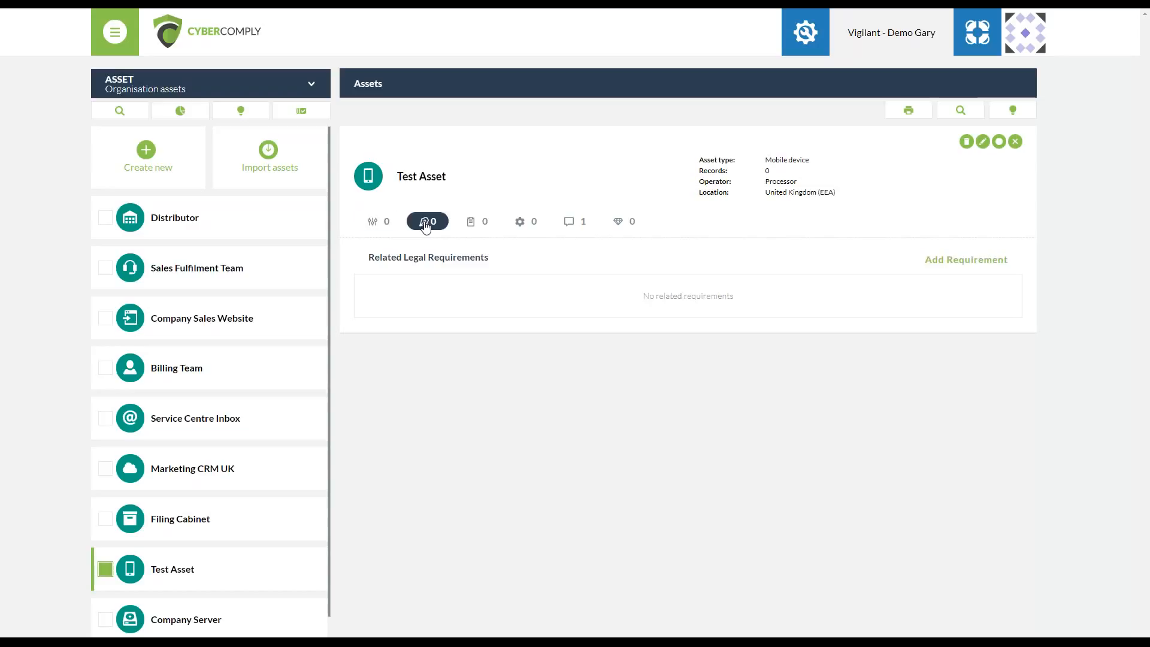
{"action": "left_click", "coordinate": [484, 226]}
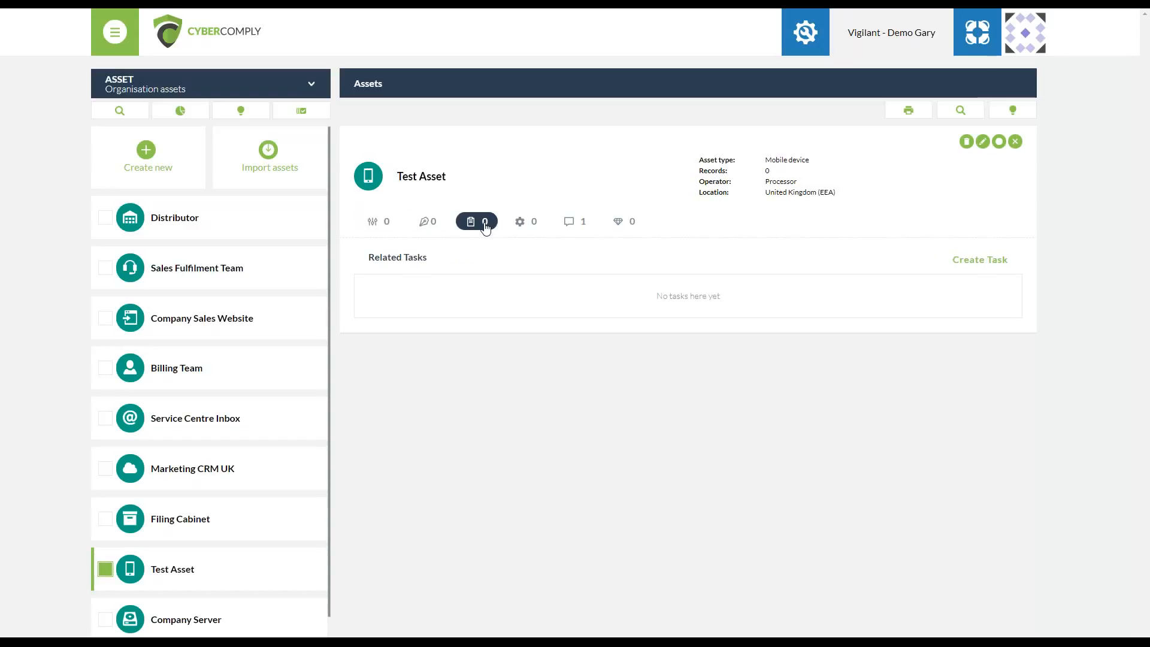
{"action": "left_click", "coordinate": [532, 225]}
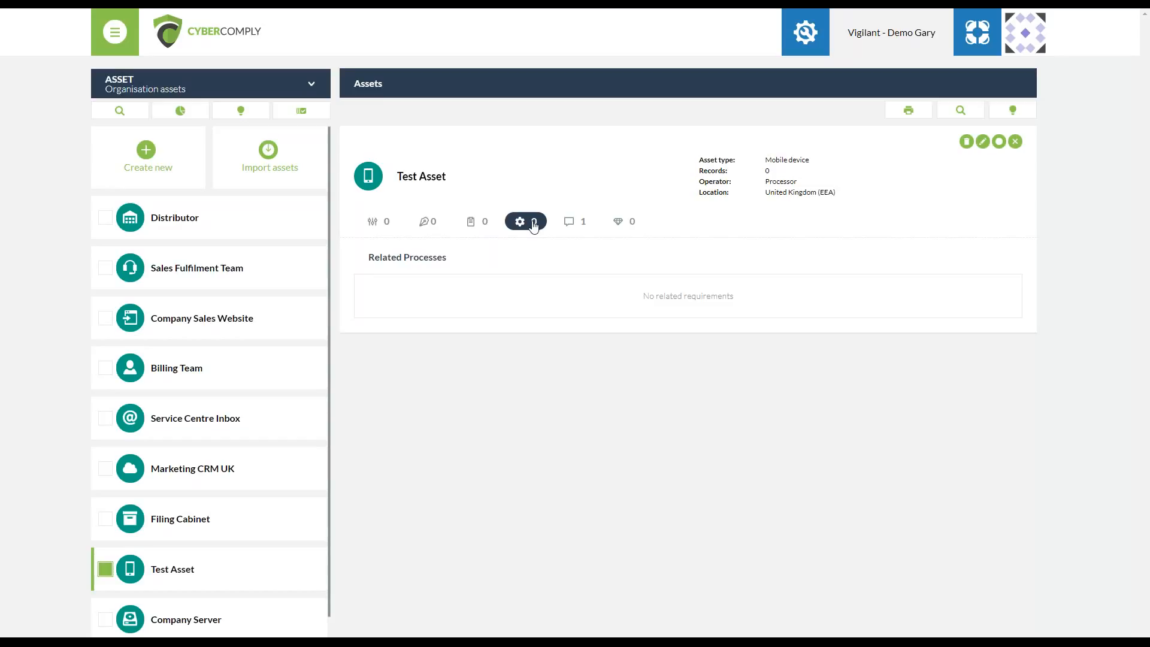
{"action": "left_click", "coordinate": [574, 223]}
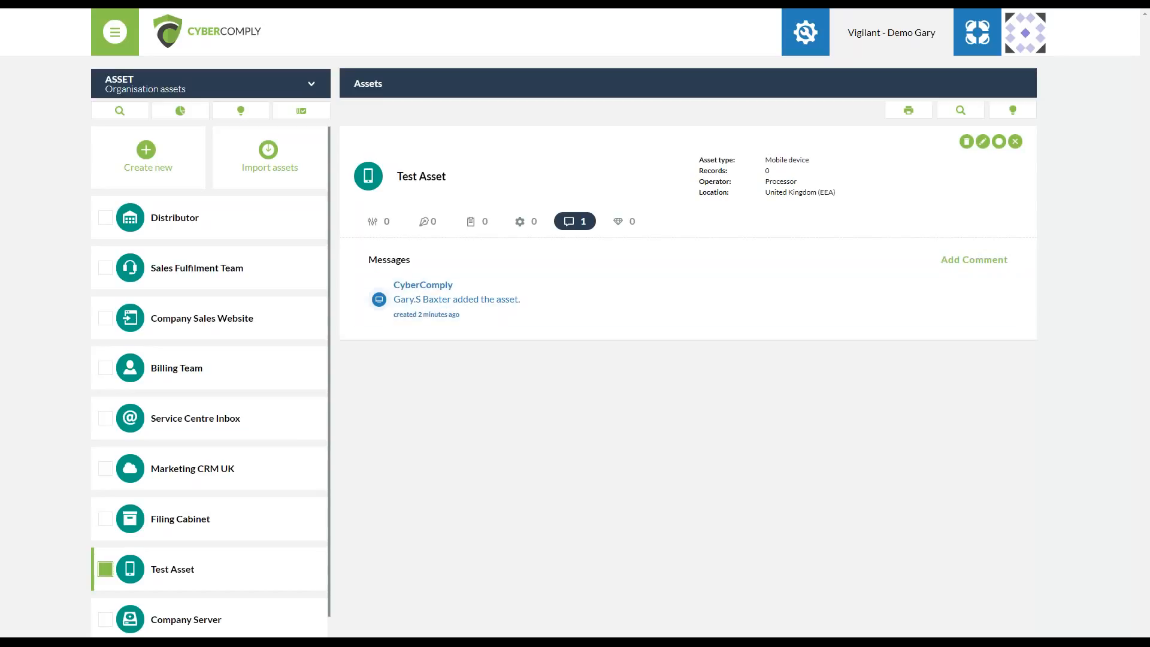
{"action": "left_click", "coordinate": [622, 221]}
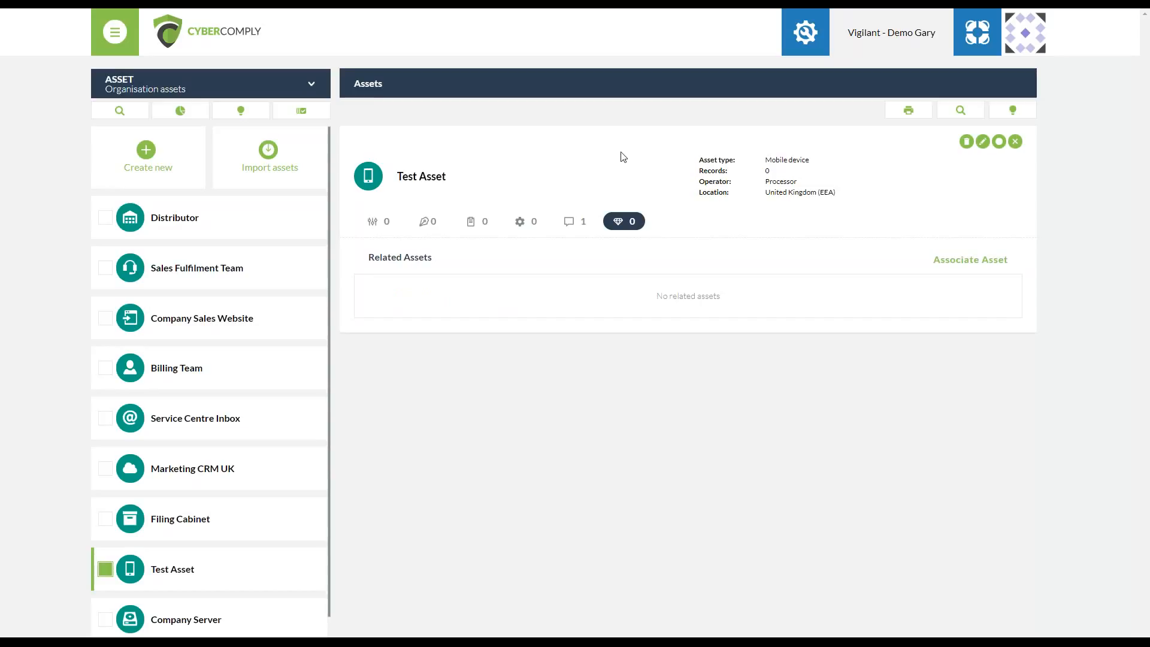
Reload the organisation assets list and view its search field, operator breakdown chart and page explanation
{"action": "left_click", "coordinate": [188, 85]}
{"action": "left_click", "coordinate": [145, 132]}
{"action": "left_click", "coordinate": [125, 116]}
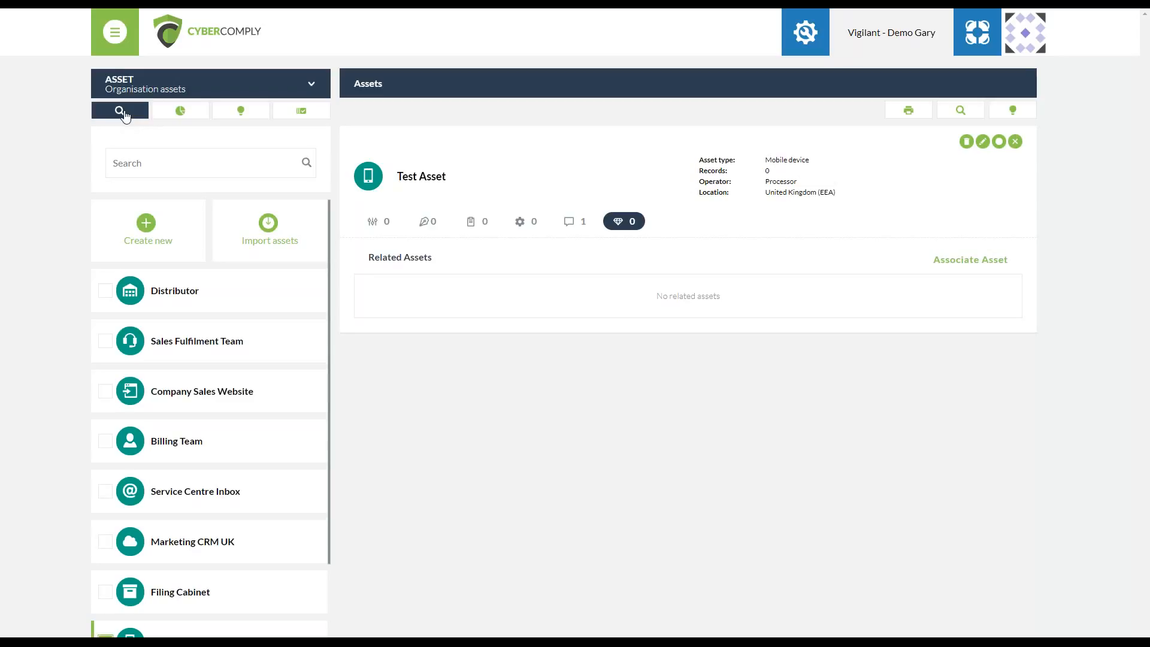
{"action": "left_click", "coordinate": [174, 112]}
{"action": "mouse_move", "coordinate": [198, 155]}
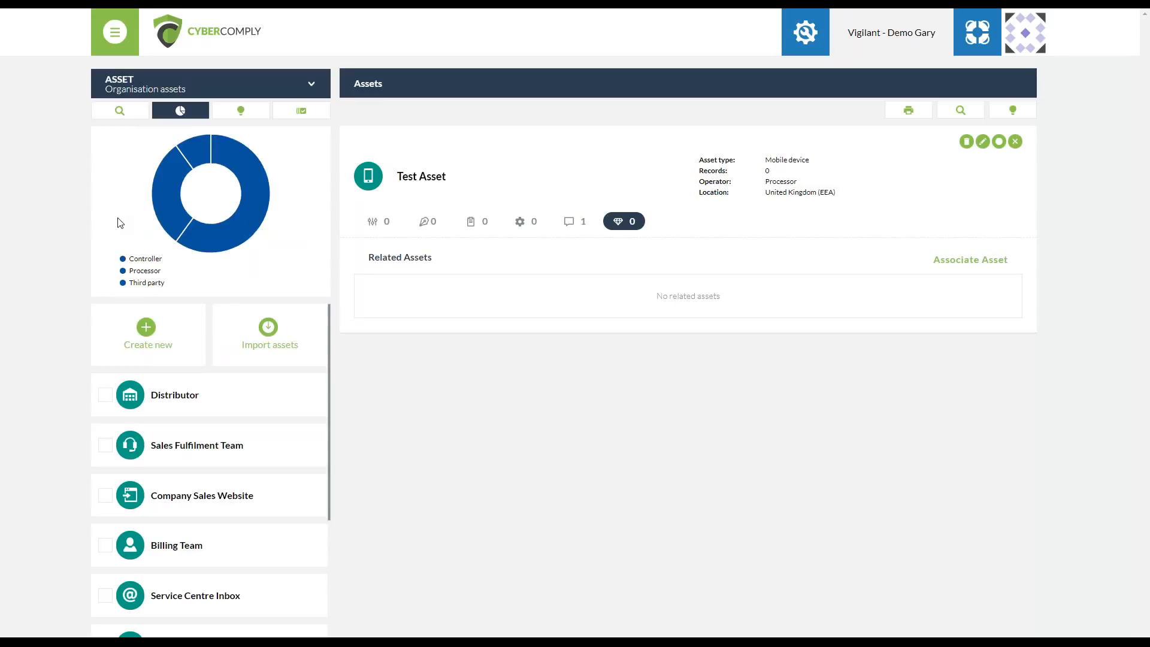
{"action": "left_click", "coordinate": [234, 115]}
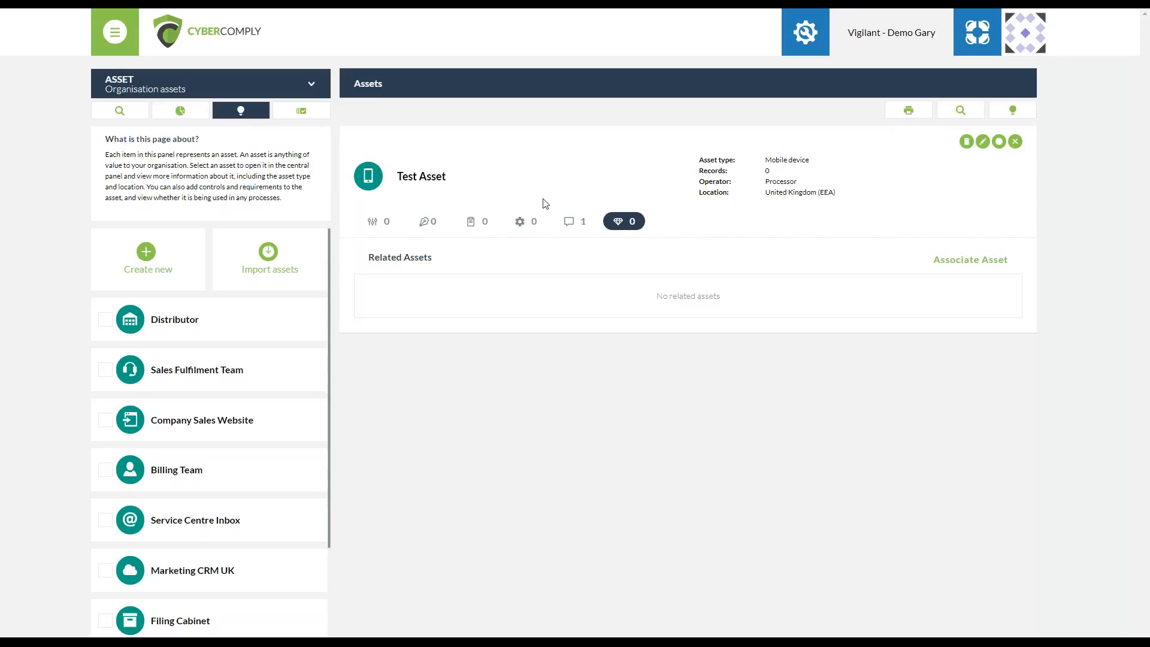
Switch to Organisation processes and view its search field, breakdown chart and page explanation
{"action": "left_click", "coordinate": [271, 98]}
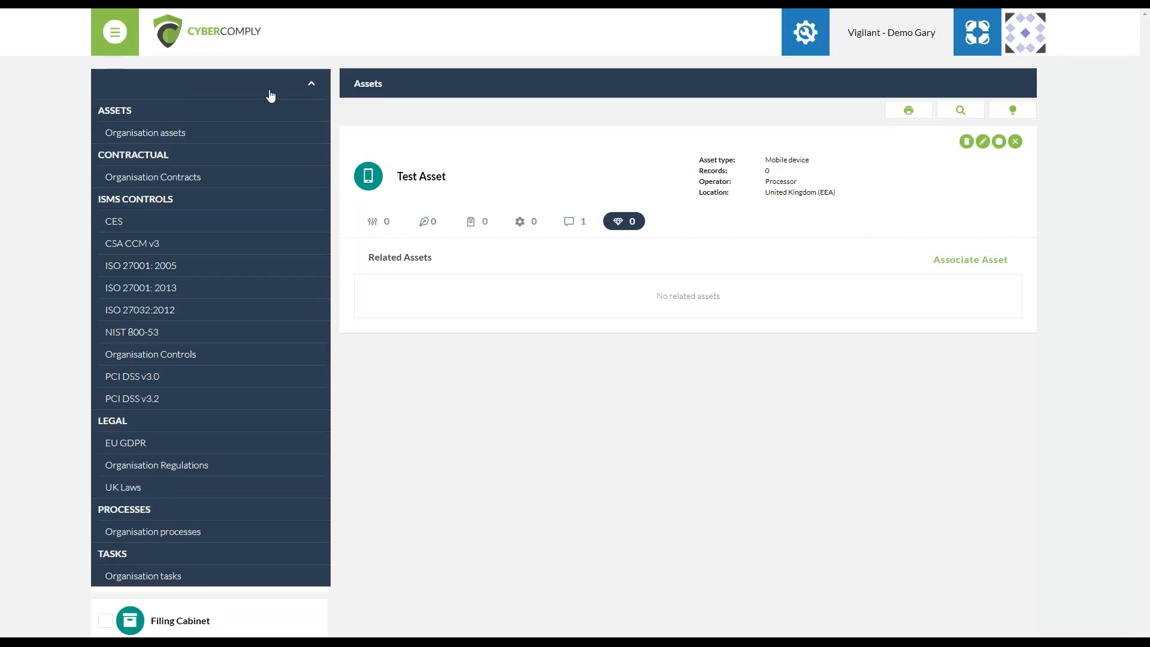
{"action": "left_click", "coordinate": [206, 532]}
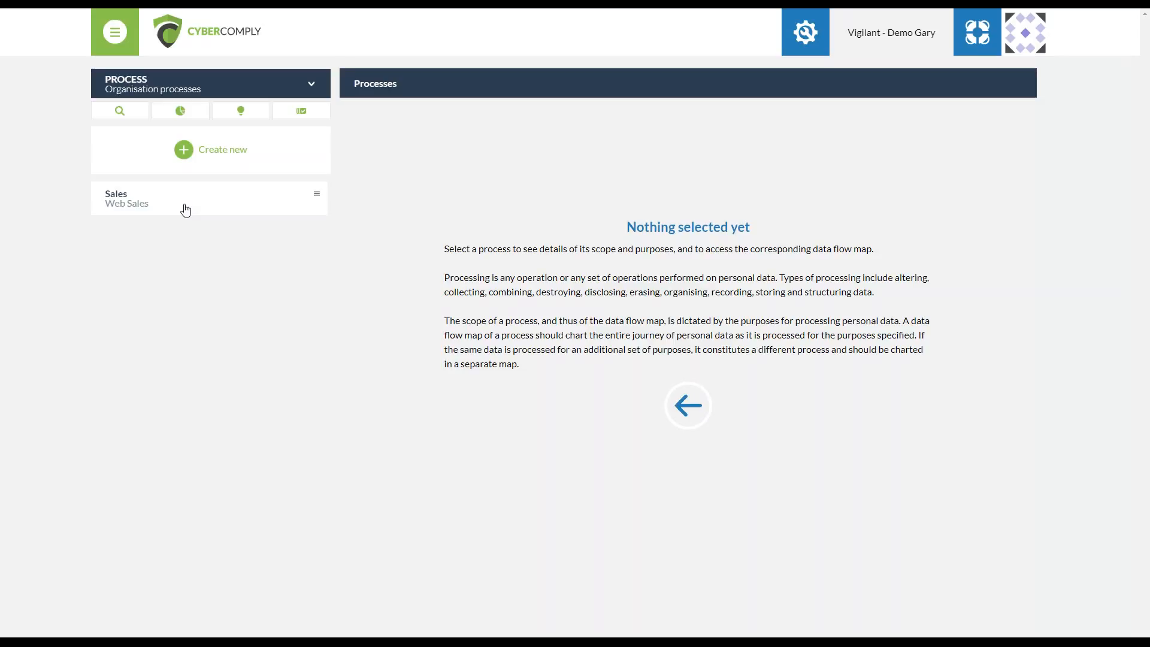
{"action": "left_click", "coordinate": [112, 119]}
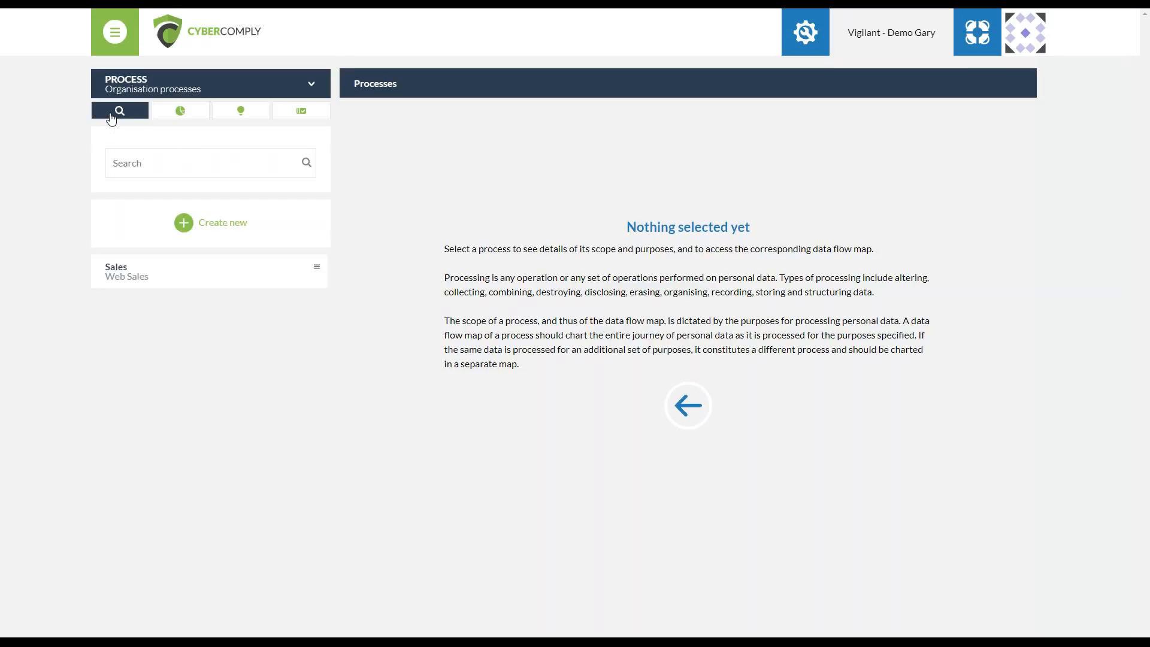
{"action": "left_click", "coordinate": [189, 121]}
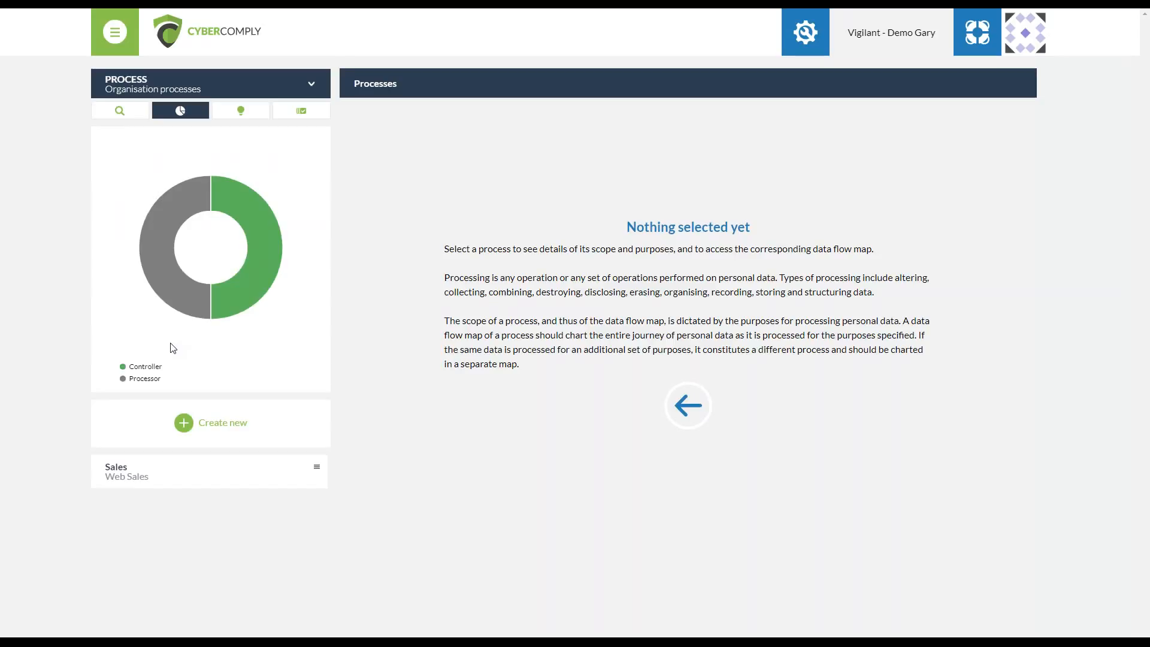
{"action": "left_click", "coordinate": [230, 118]}
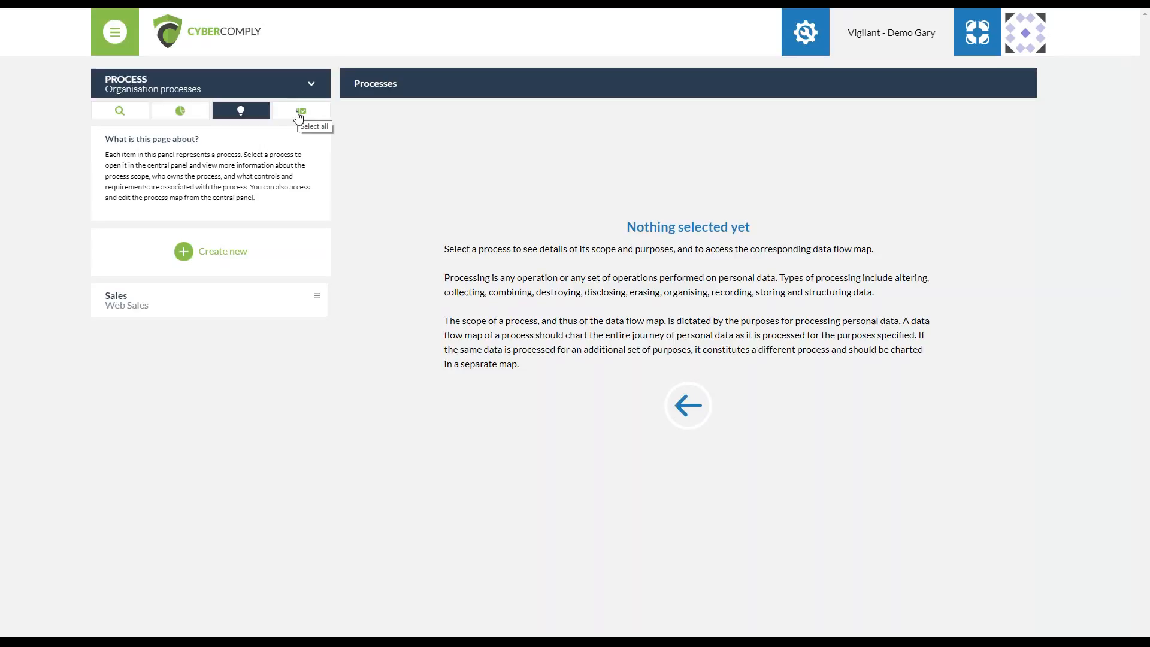
Start creating a process and examine the existing group choices and the new group form, leaving that form without saving
{"action": "left_click", "coordinate": [185, 255]}
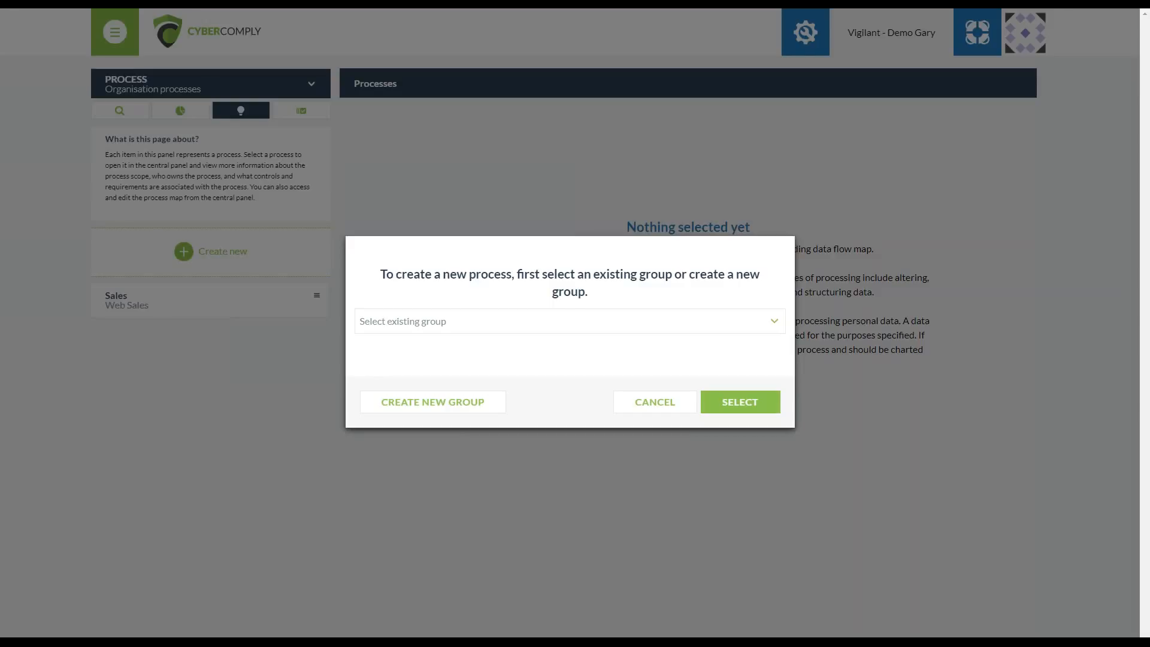
{"action": "left_click", "coordinate": [461, 326]}
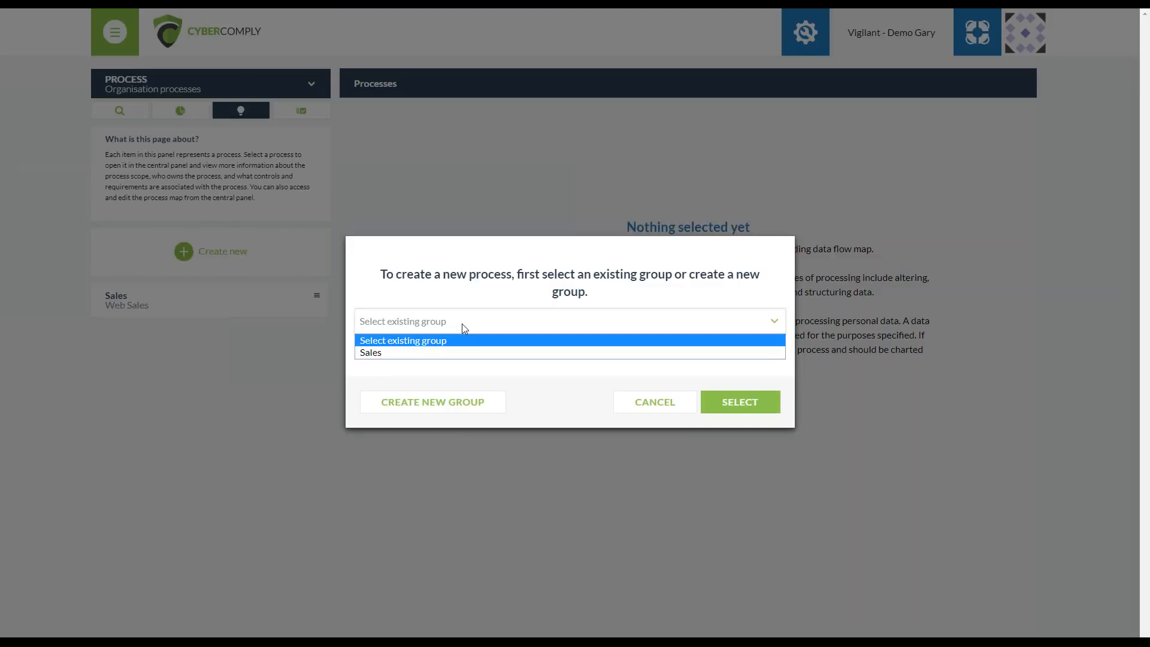
{"action": "left_click", "coordinate": [471, 322]}
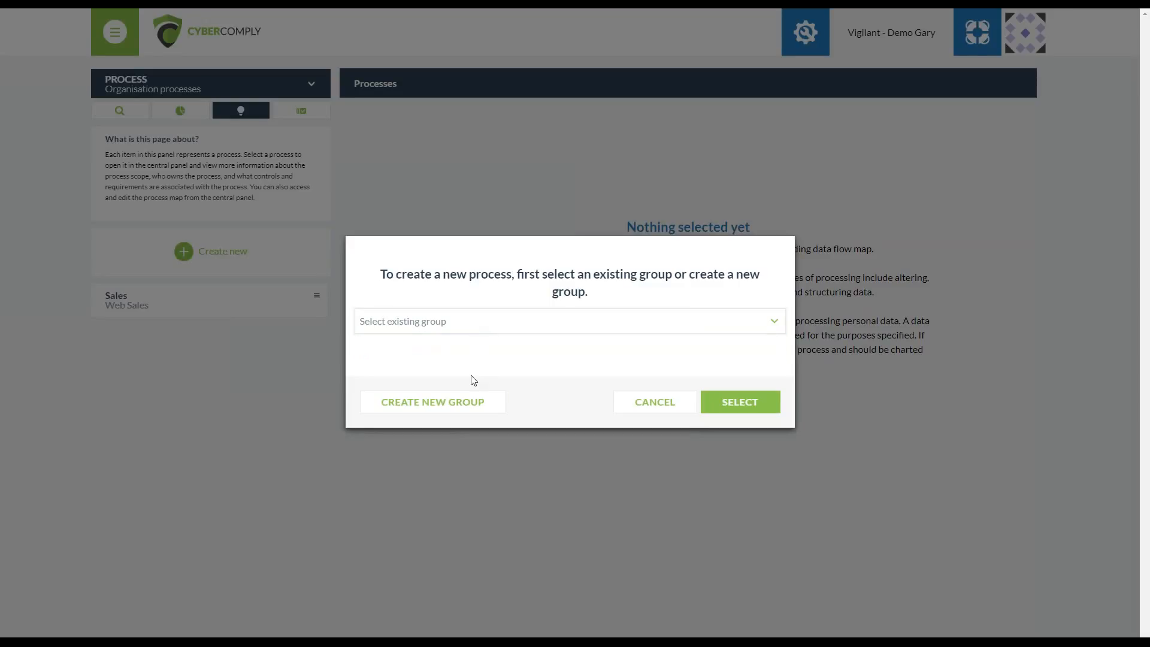
{"action": "left_click", "coordinate": [466, 407]}
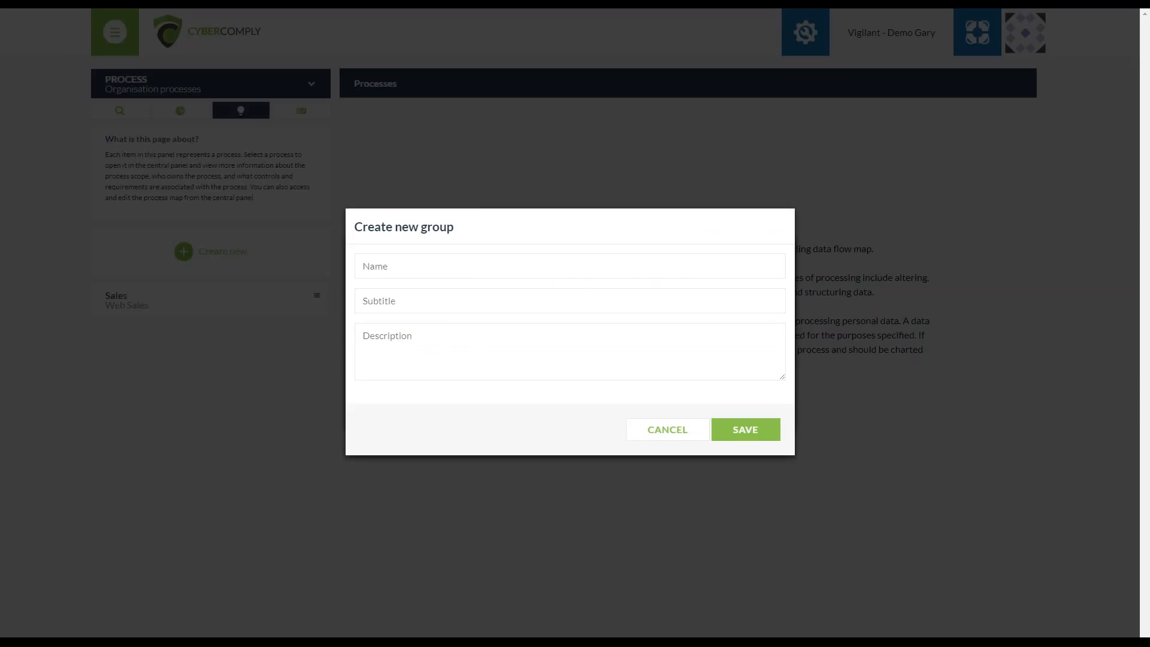
{"action": "left_click", "coordinate": [463, 269]}
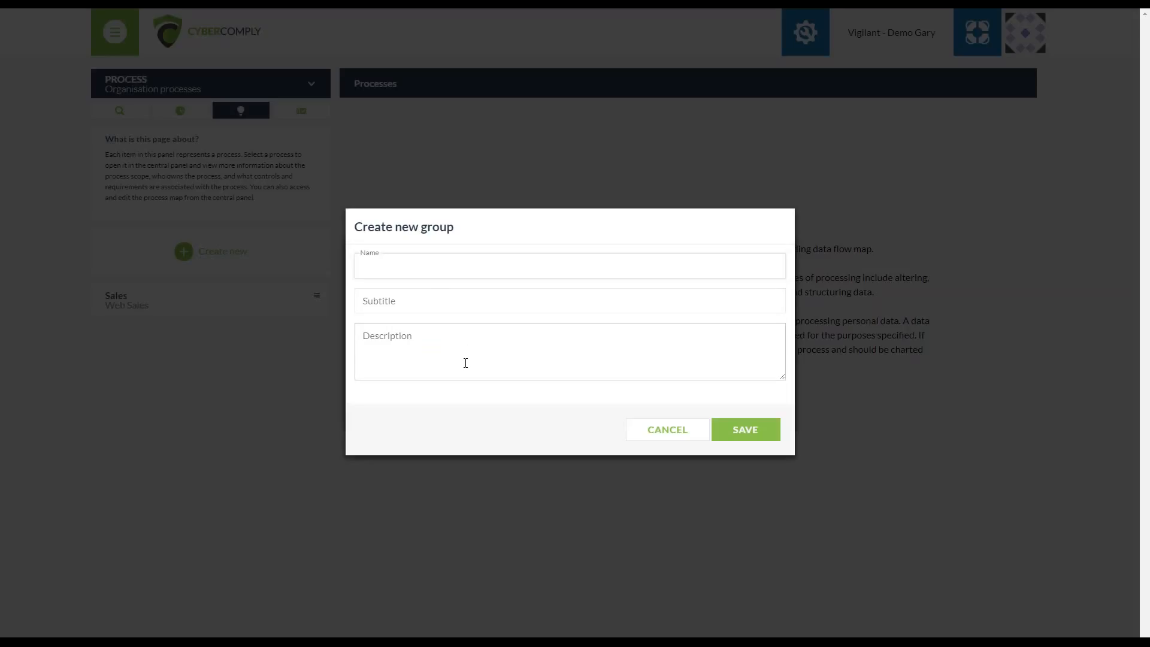
{"action": "left_click", "coordinate": [664, 439]}
Choose the existing Sales group for the new process and proceed to its details form
{"action": "left_click", "coordinate": [581, 319]}
{"action": "left_click", "coordinate": [545, 355]}
{"action": "left_click", "coordinate": [731, 403]}
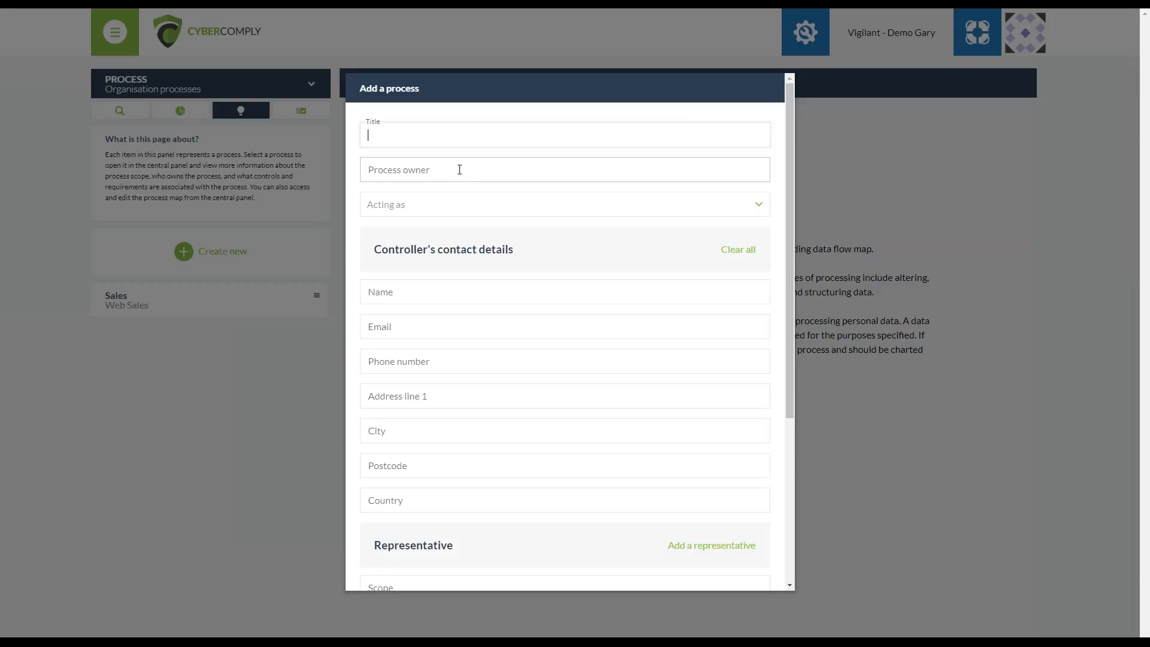
Examine the Acting as roles and the form fields shown for Controller in the new process form, leaving it without saving
{"action": "left_click", "coordinate": [473, 211]}
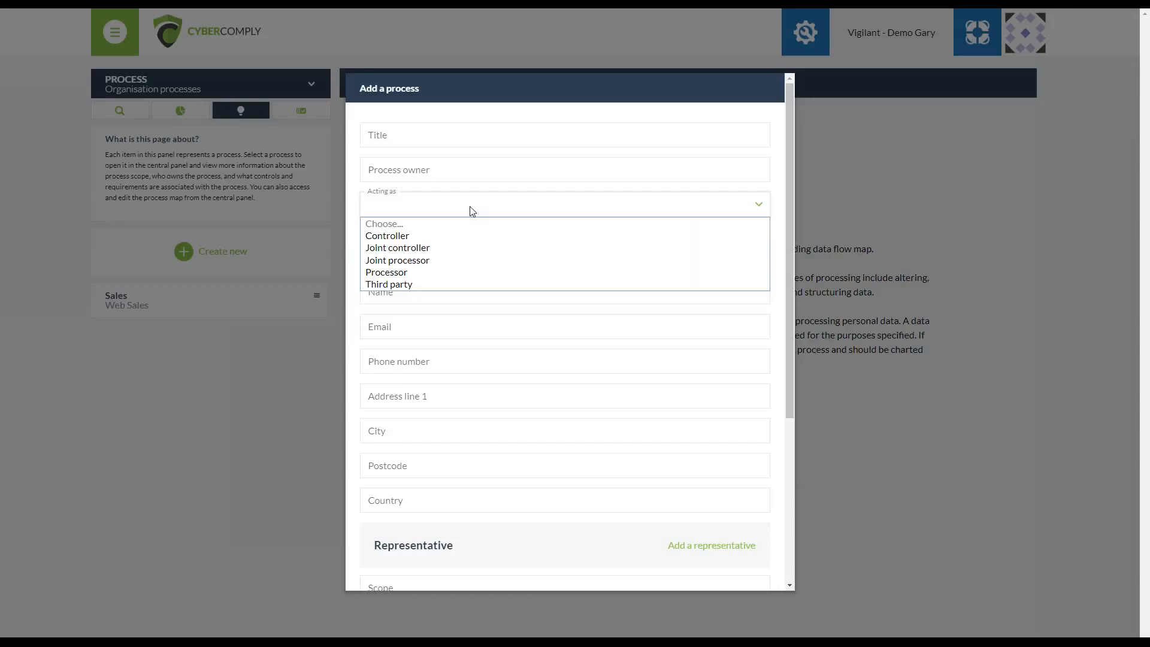
{"action": "left_click", "coordinate": [472, 211]}
{"action": "scroll", "coordinate": [519, 311], "scroll_direction": "down", "scroll_amount": 2}
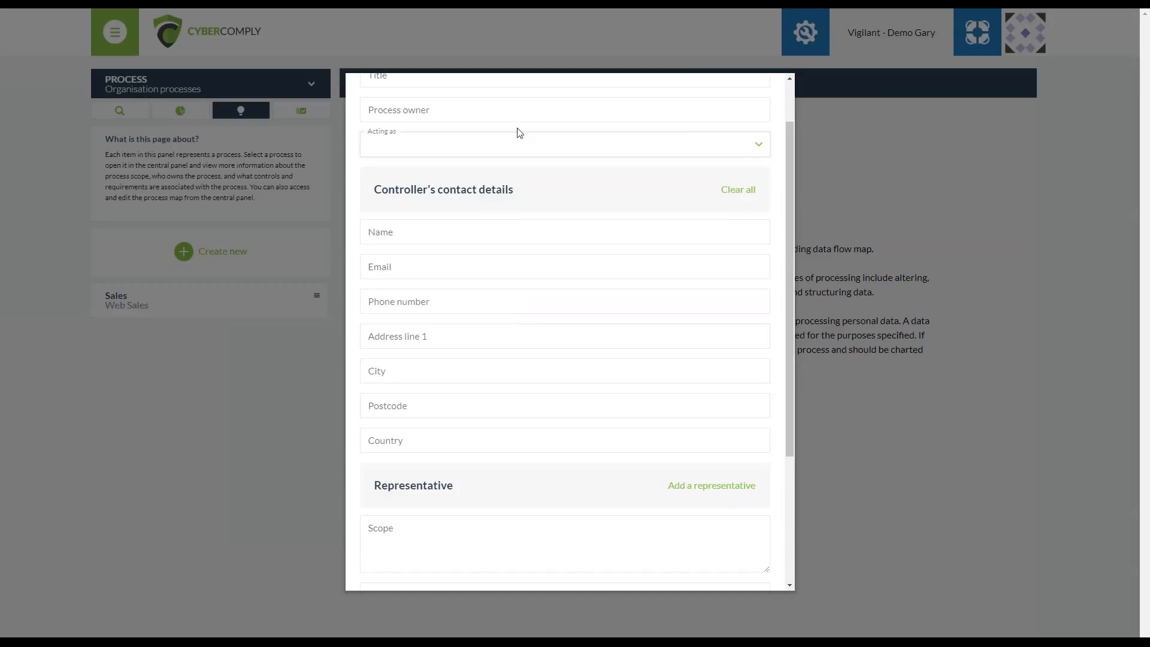
{"action": "left_click", "coordinate": [530, 137]}
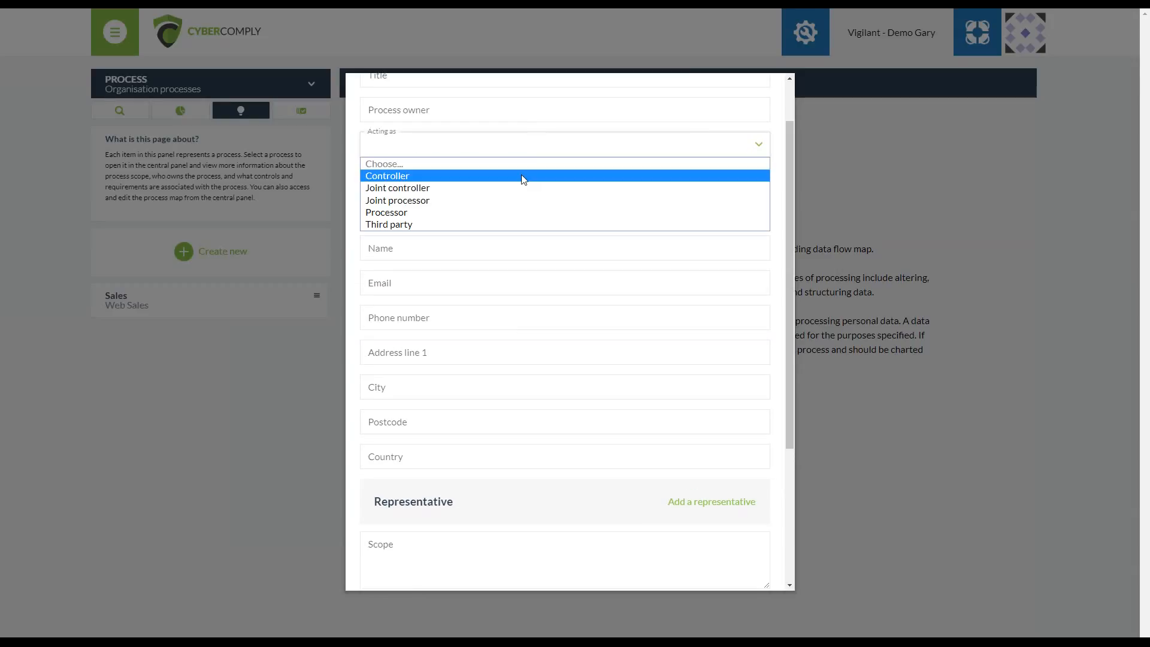
{"action": "left_click", "coordinate": [523, 177]}
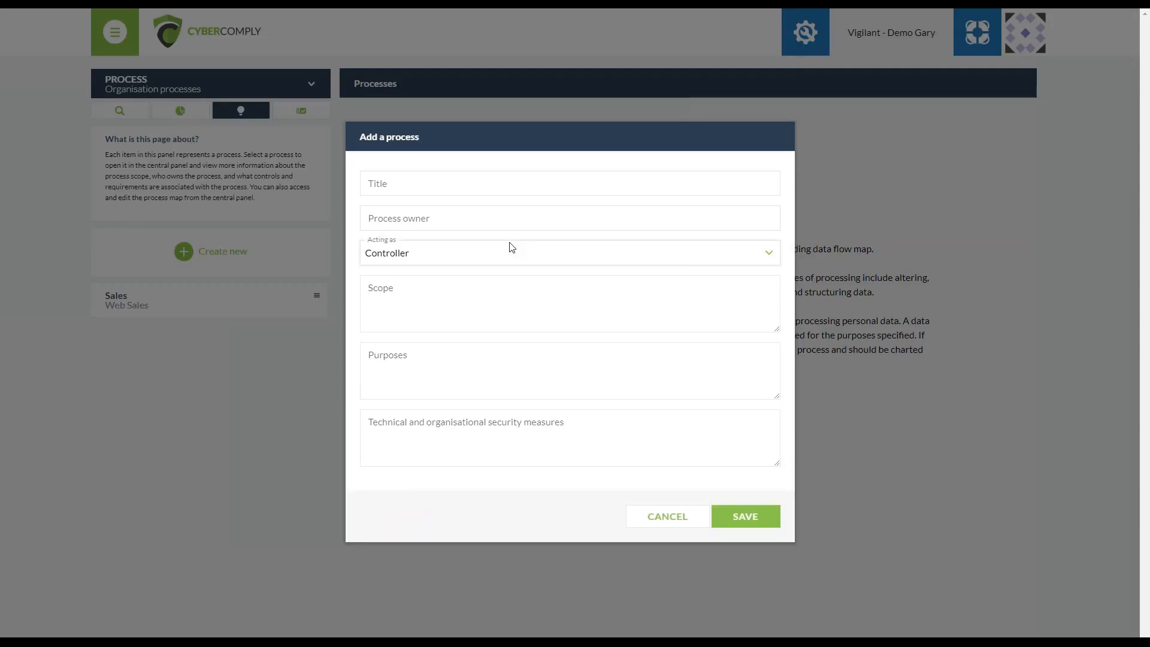
{"action": "left_click", "coordinate": [512, 303]}
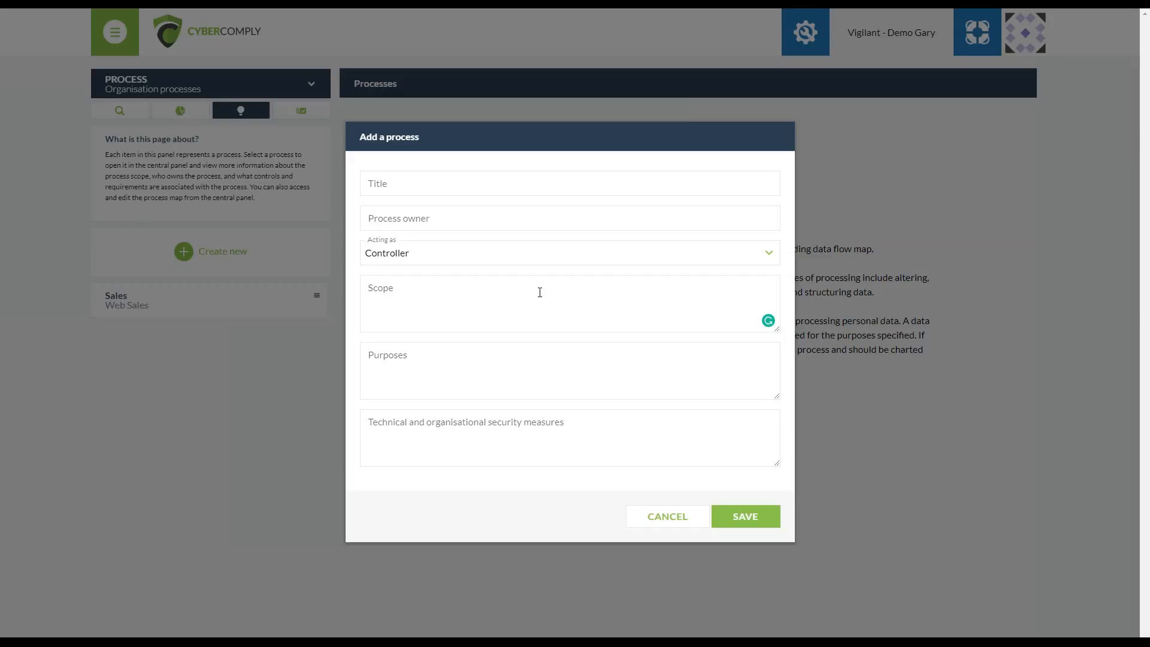
{"action": "left_click", "coordinate": [531, 353]}
{"action": "left_click", "coordinate": [582, 449]}
{"action": "left_click", "coordinate": [674, 516]}
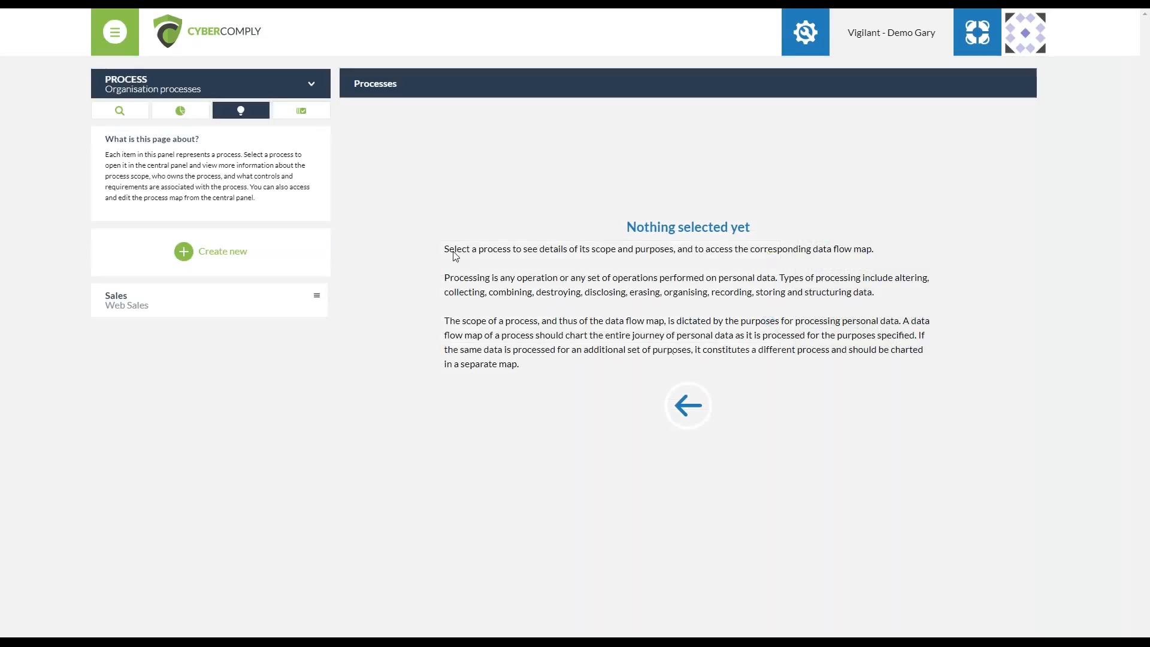
Open the Software Sales within EEA process from the Sales group and review its full scope, purposes and security measures
{"action": "left_click", "coordinate": [169, 307]}
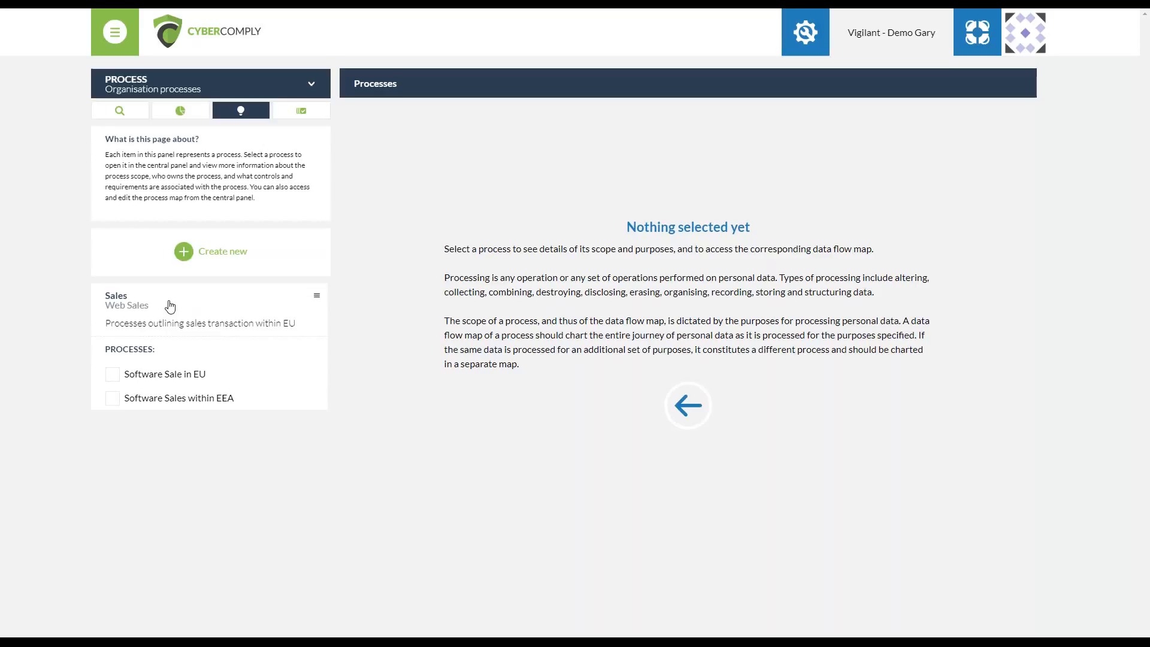
{"action": "left_click", "coordinate": [113, 399]}
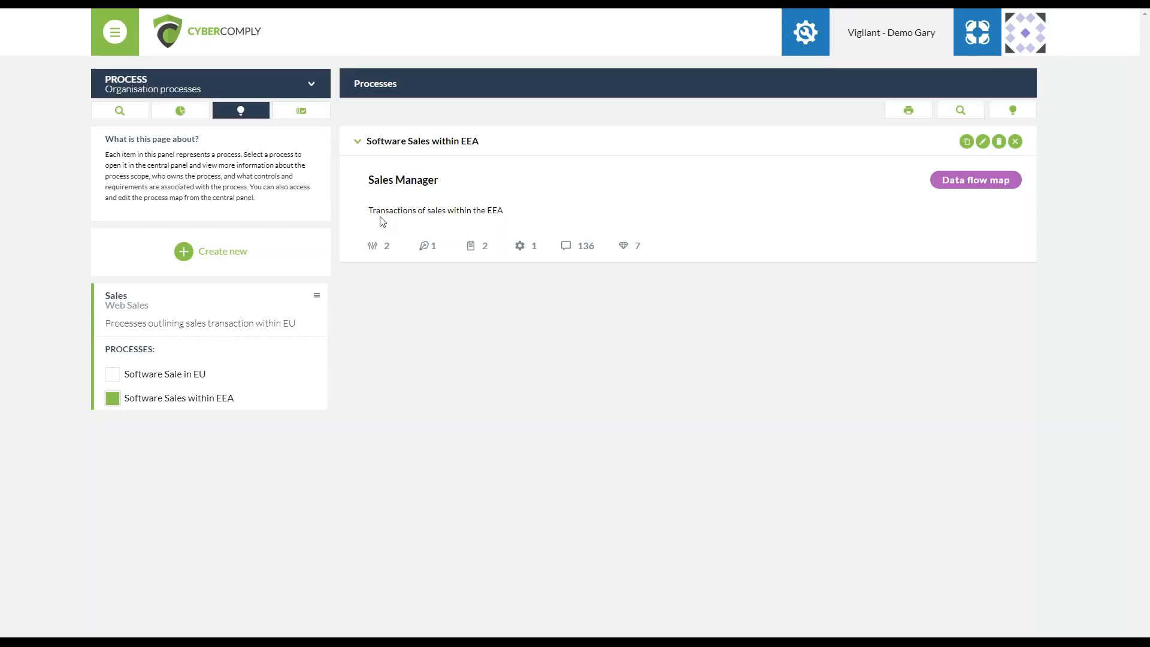
{"action": "left_click", "coordinate": [358, 143]}
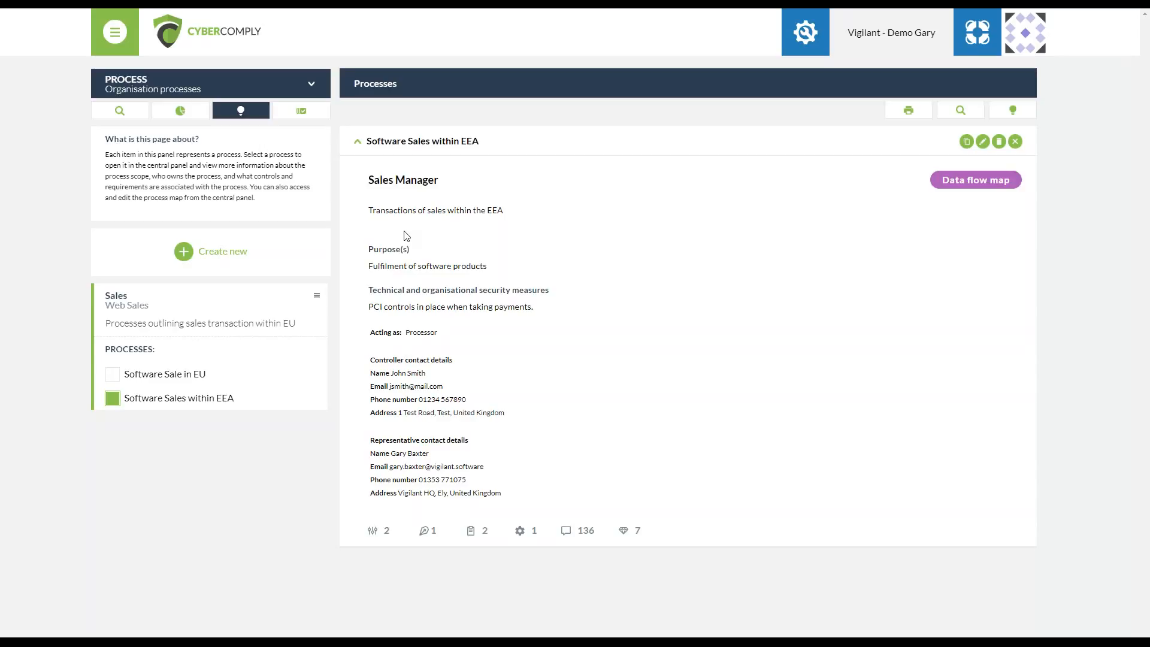
{"action": "left_click_drag", "start_coordinate": [408, 210], "coordinate": [519, 216]}
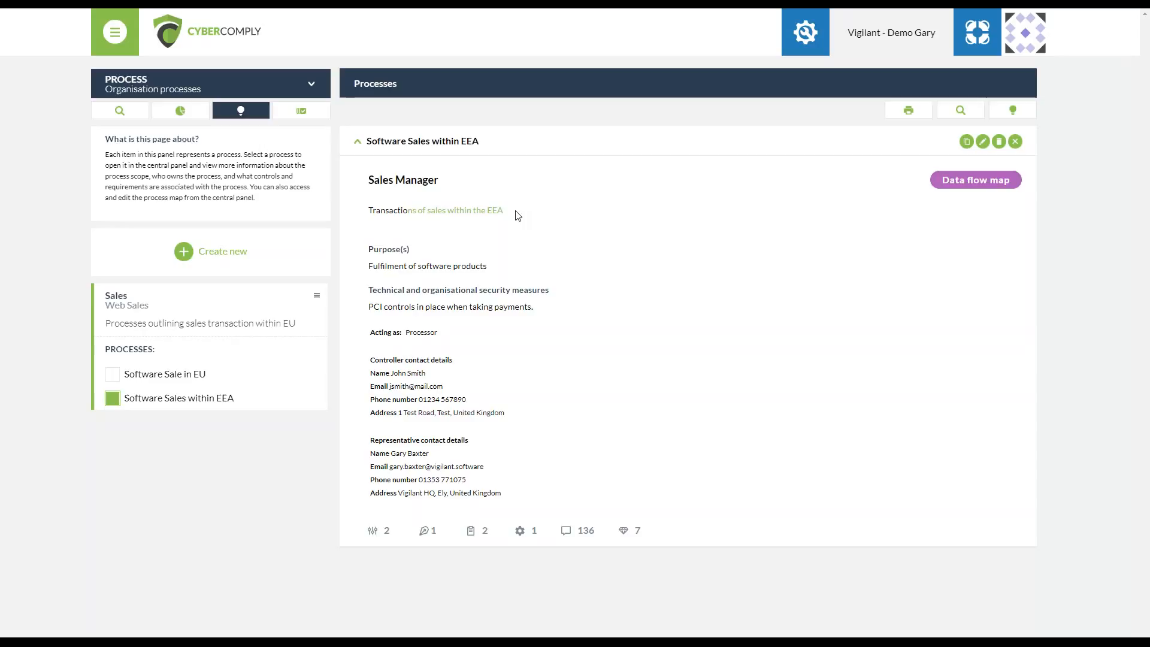
{"action": "left_click", "coordinate": [502, 235]}
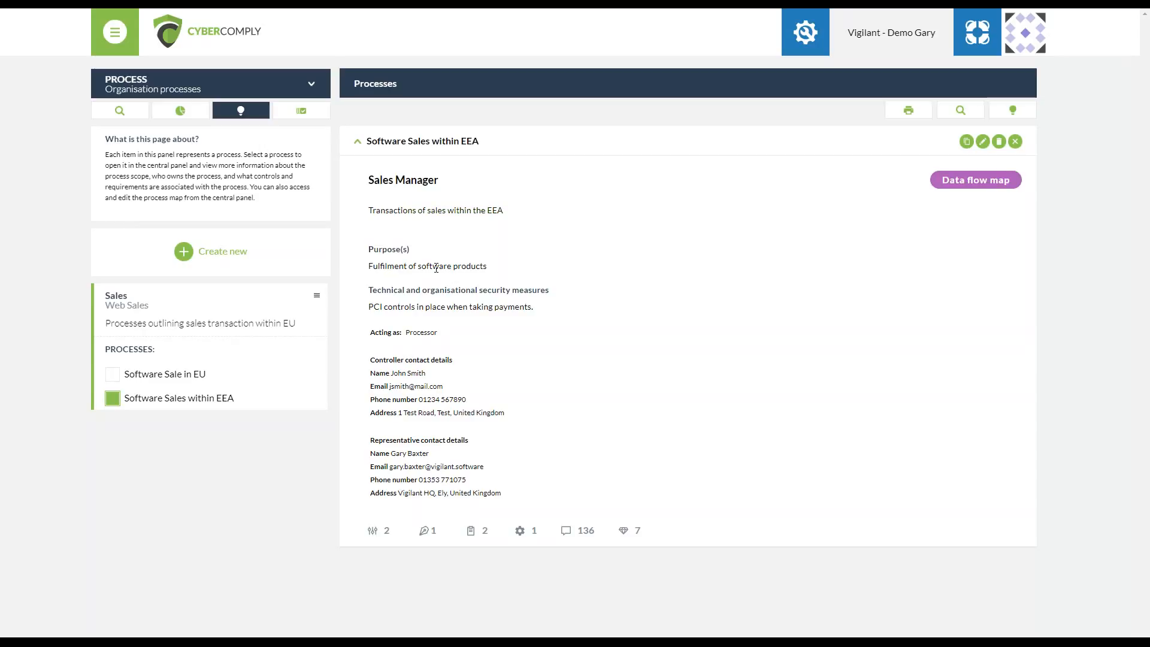
{"action": "left_click_drag", "start_coordinate": [439, 266], "coordinate": [488, 267]}
{"action": "left_click", "coordinate": [487, 269]}
{"action": "left_click_drag", "start_coordinate": [412, 292], "coordinate": [511, 292]}
{"action": "left_click", "coordinate": [511, 292]}
{"action": "left_click", "coordinate": [379, 132]}
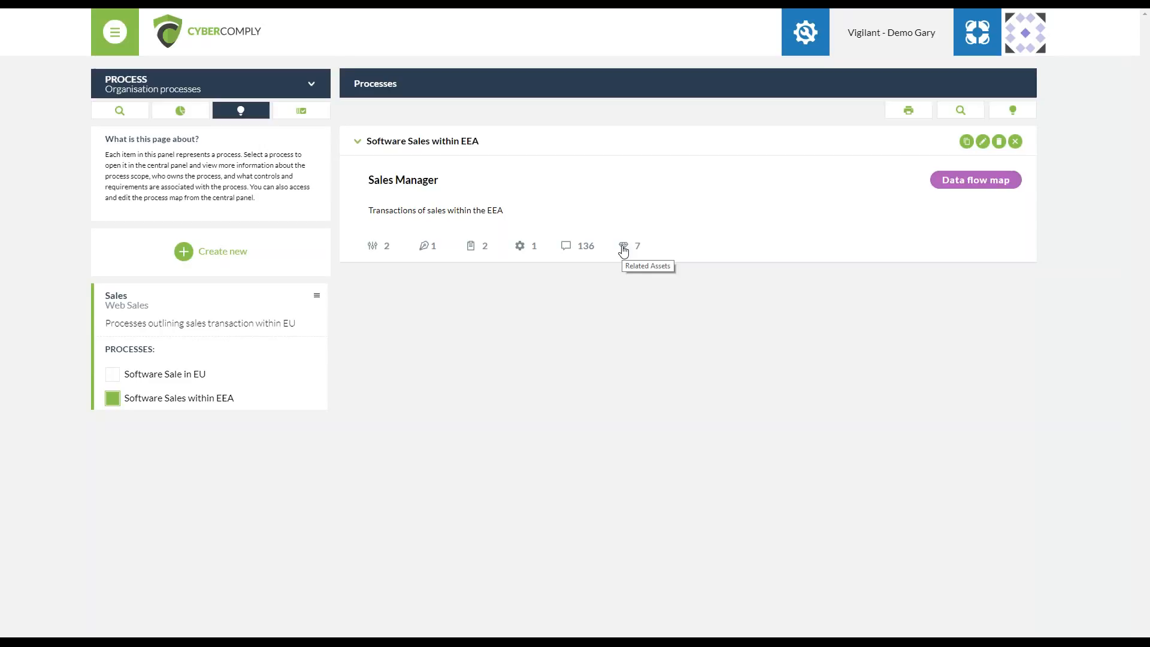
View the process's related controls and examine the details and status options of control A.5.1.1 Policies for information security
{"action": "left_click", "coordinate": [383, 255]}
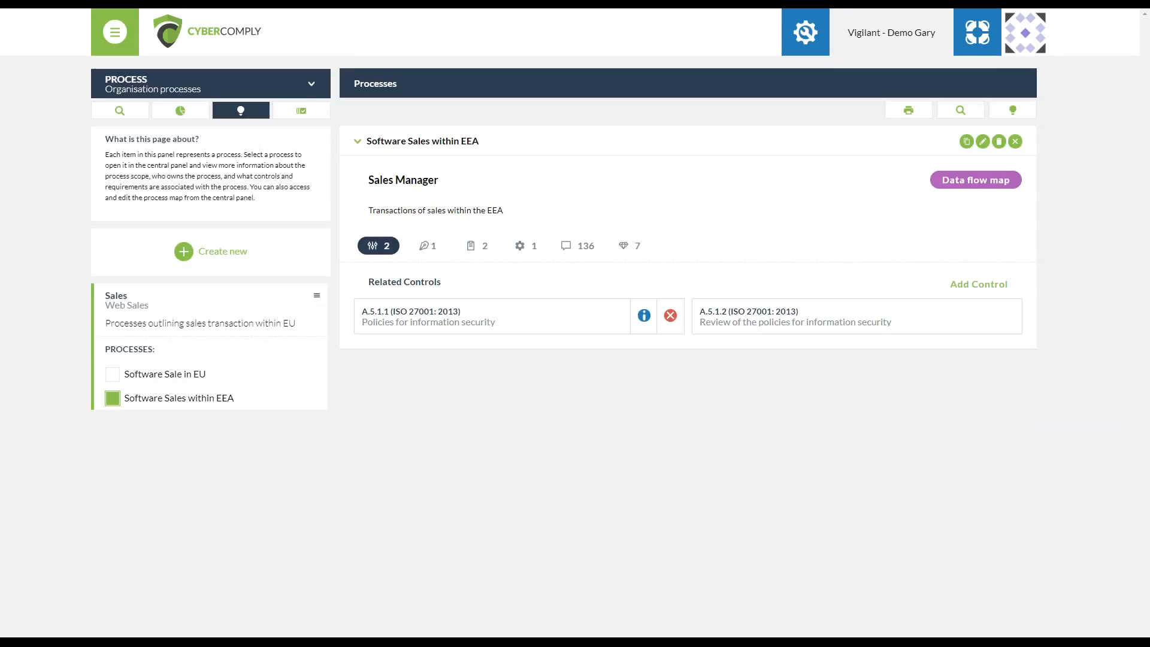
{"action": "left_click", "coordinate": [645, 315]}
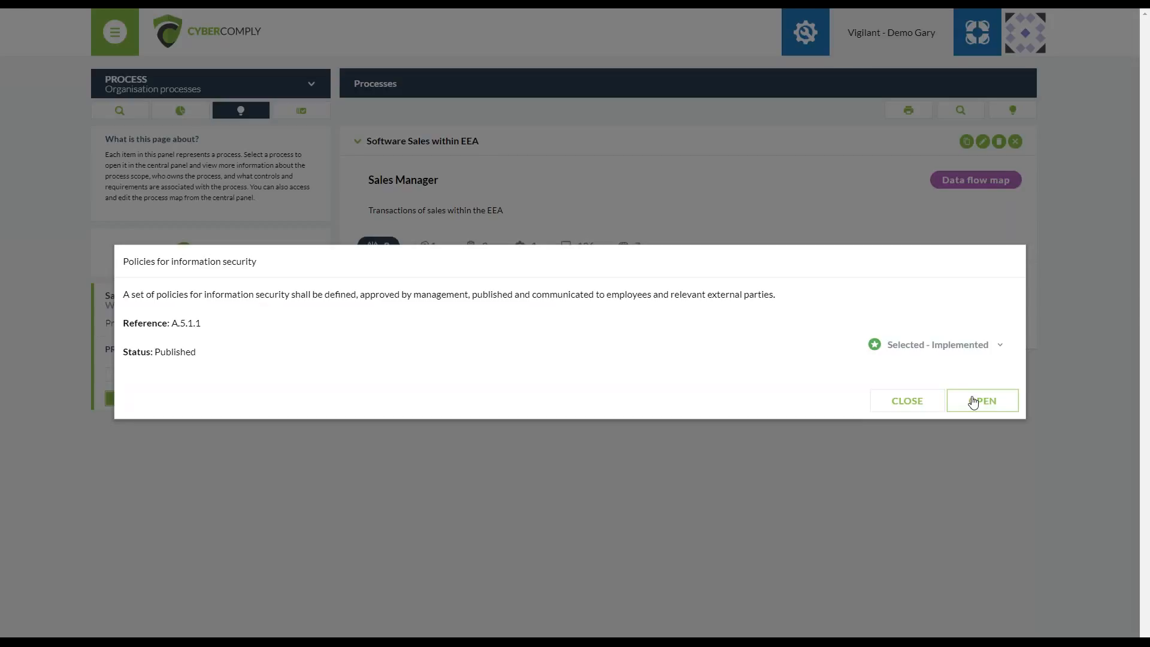
{"action": "left_click", "coordinate": [970, 345]}
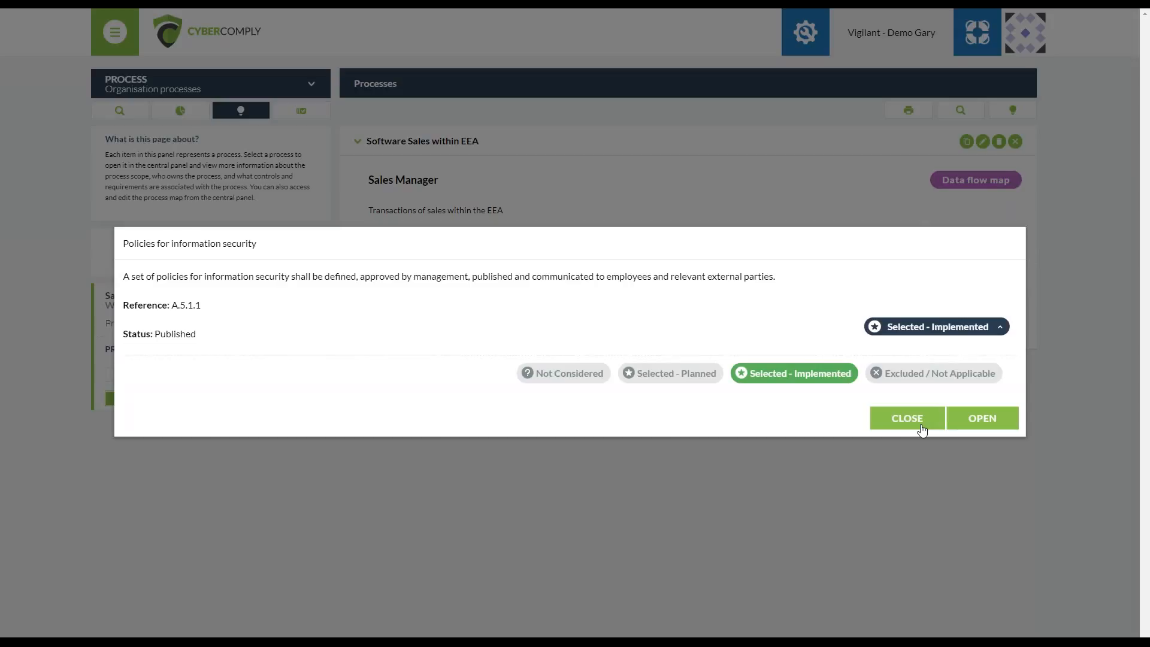
{"action": "left_click", "coordinate": [907, 418]}
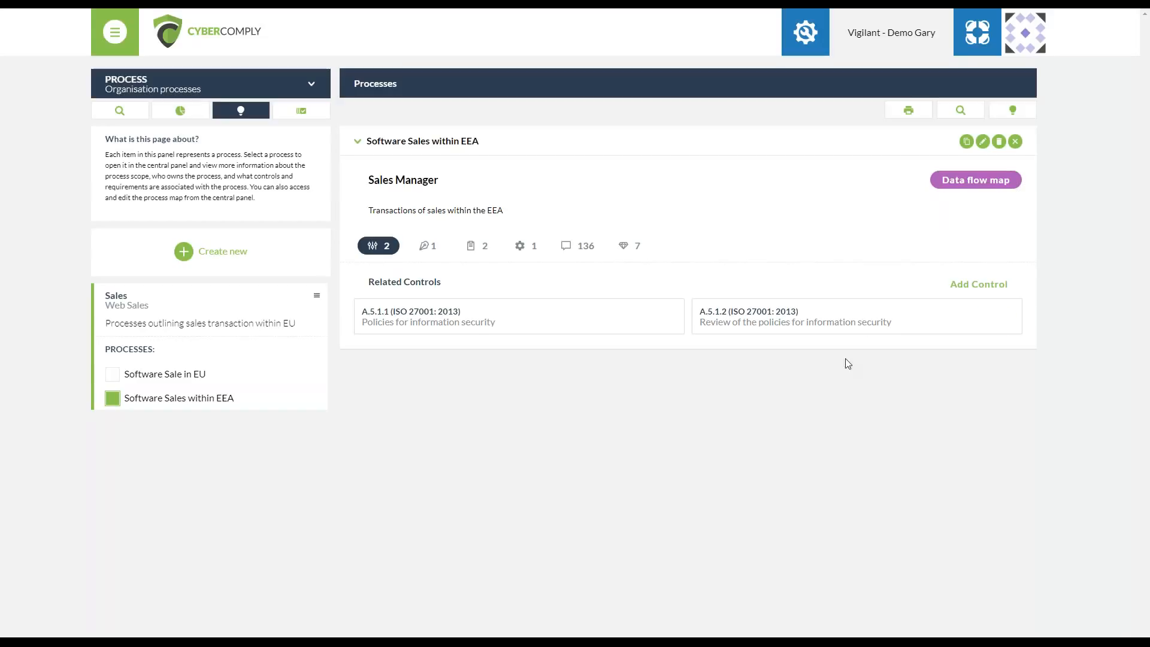
Browse the controls available to add to the process and view the details of ISO 27001: 2005 control A.5.1.1
{"action": "left_click", "coordinate": [979, 285]}
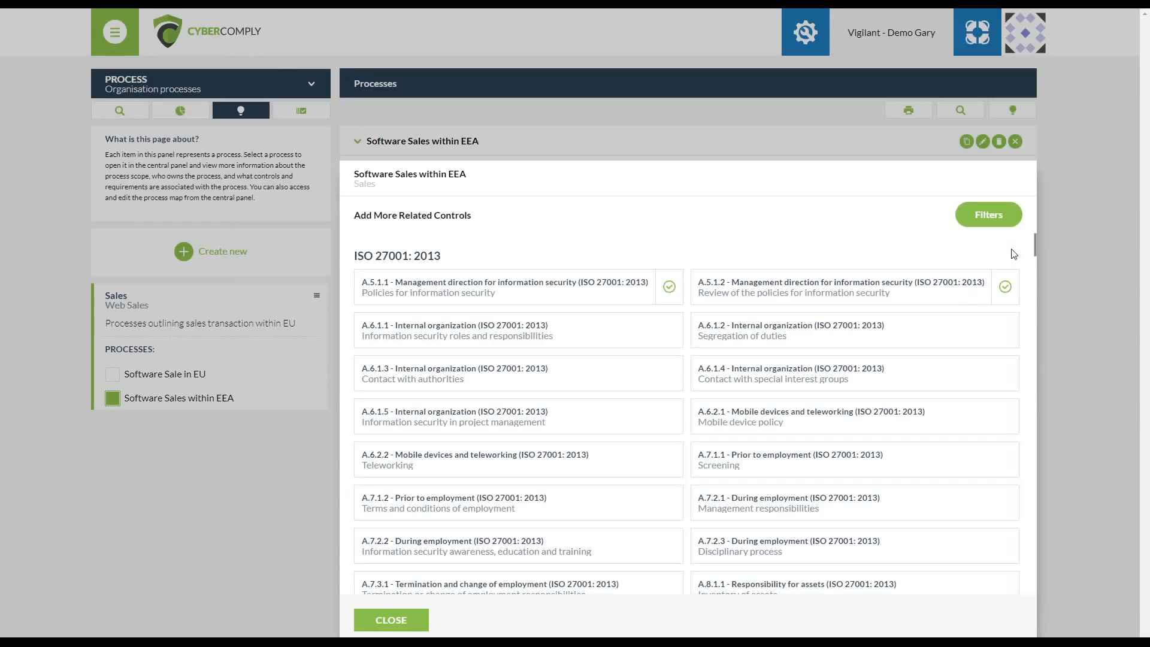
{"action": "left_click_drag", "start_coordinate": [1036, 242], "coordinate": [1030, 404]}
{"action": "scroll", "coordinate": [1029, 403], "scroll_direction": "up", "scroll_amount": 2}
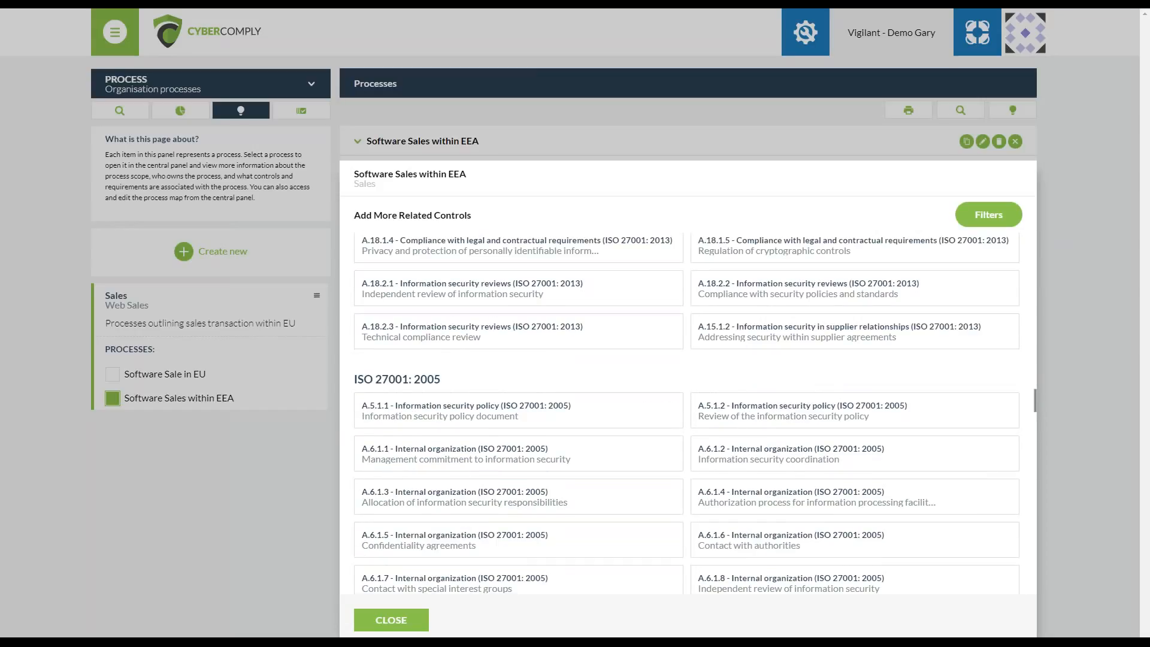
{"action": "left_click", "coordinate": [644, 411]}
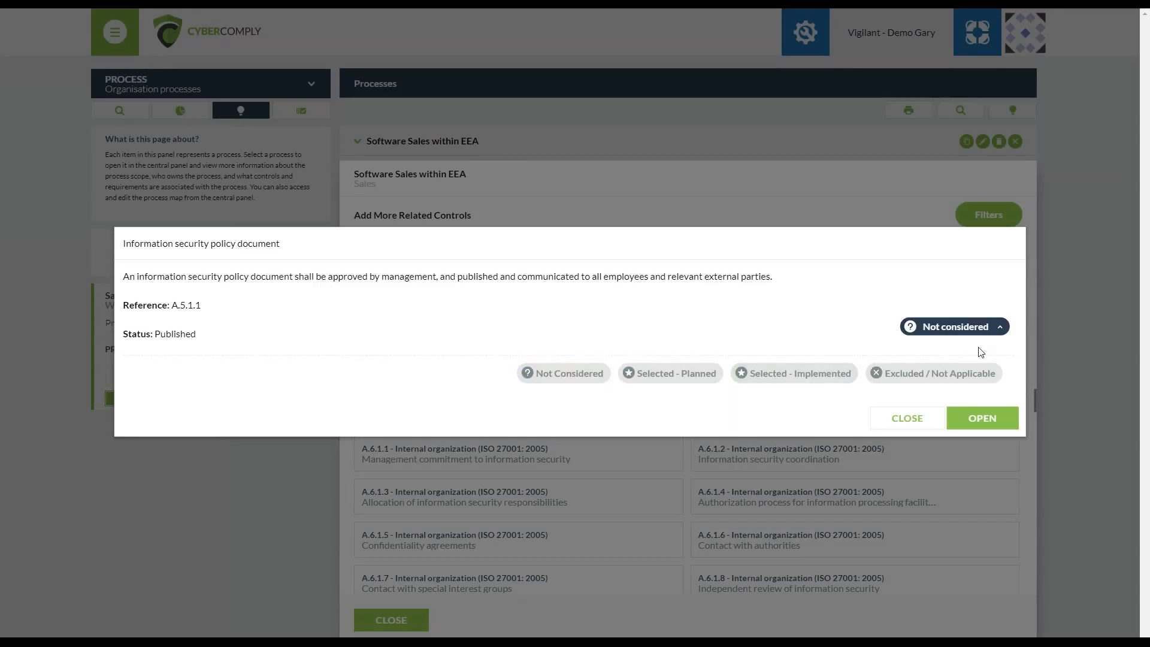
{"action": "left_click", "coordinate": [894, 419]}
Add ISO 27001: 2013 control A.12.2.1 Controls against malware to the process's related controls
{"action": "mouse_move", "coordinate": [674, 459]}
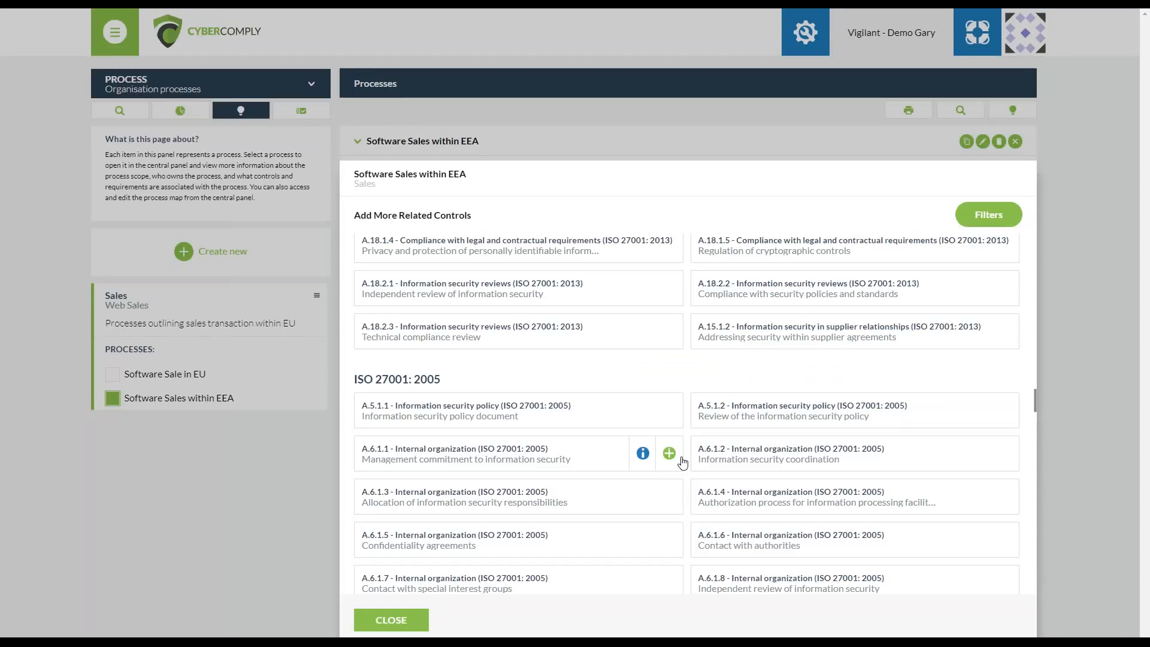
{"action": "scroll", "coordinate": [689, 393], "scroll_direction": "up", "scroll_amount": 12}
{"action": "scroll", "coordinate": [689, 393], "scroll_direction": "up", "scroll_amount": 5}
{"action": "left_click", "coordinate": [669, 366]}
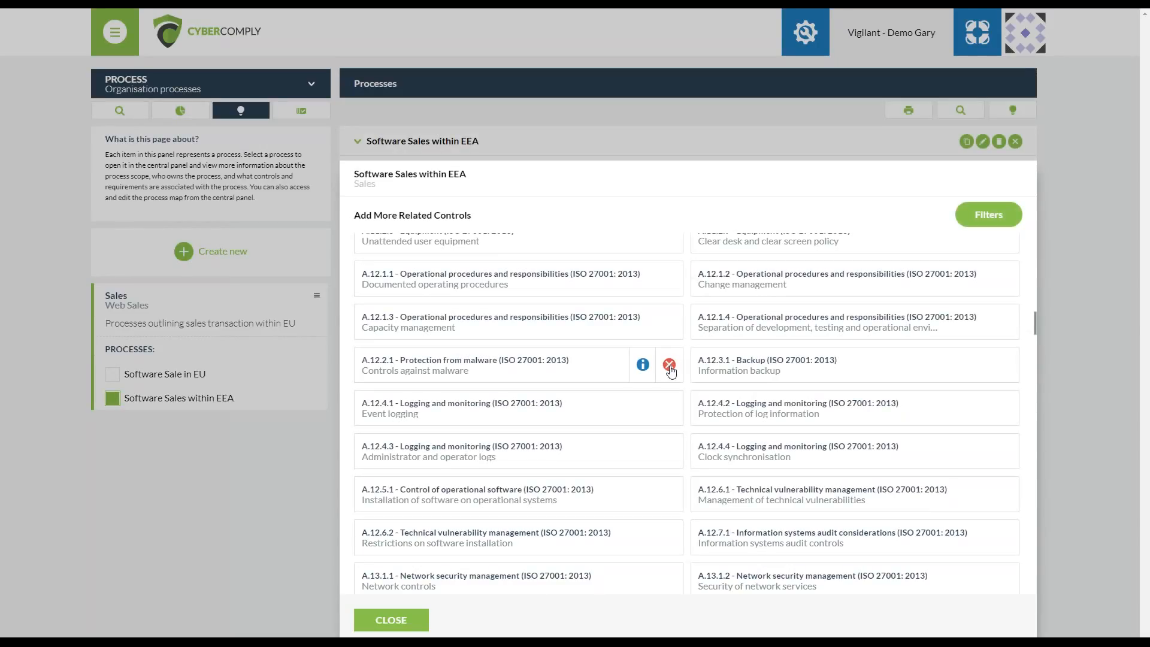
{"action": "left_click", "coordinate": [406, 623]}
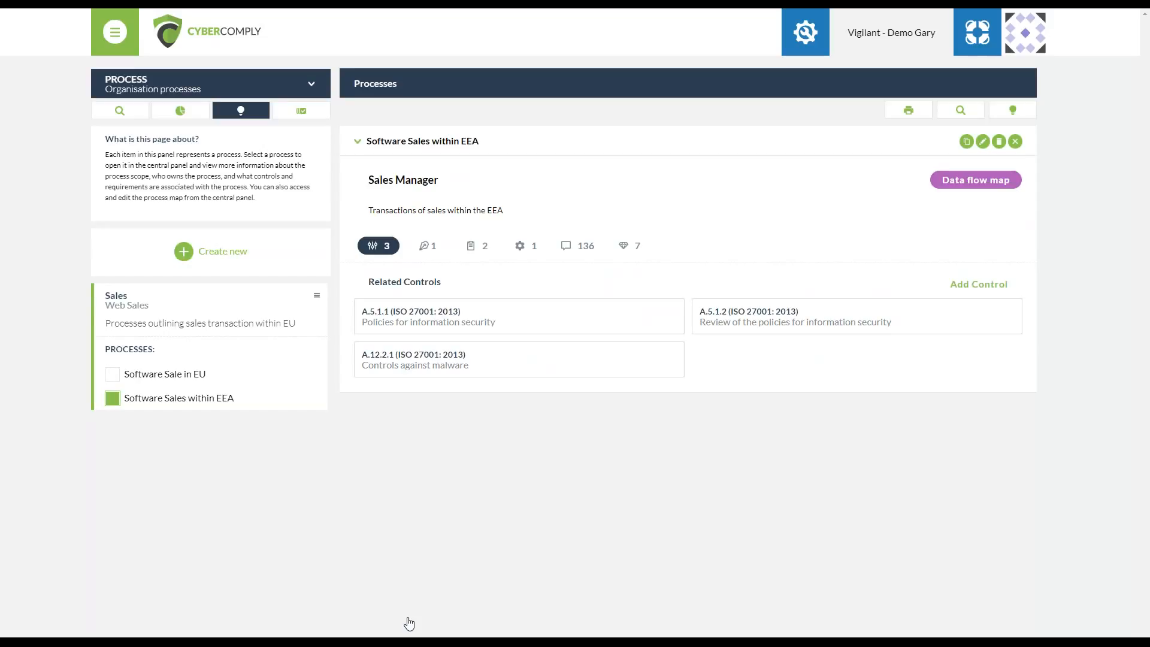
{"action": "mouse_move", "coordinate": [526, 359]}
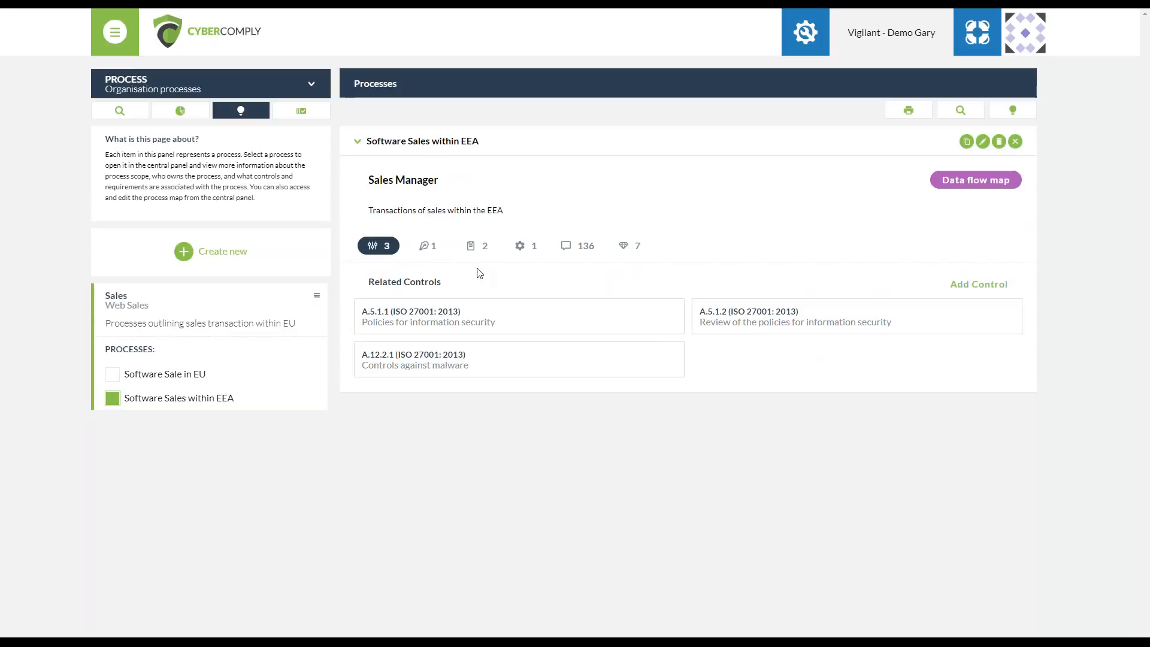
View the related legal requirements and examine the text and compliance options of Selection and preservation of public records
{"action": "left_click", "coordinate": [433, 247]}
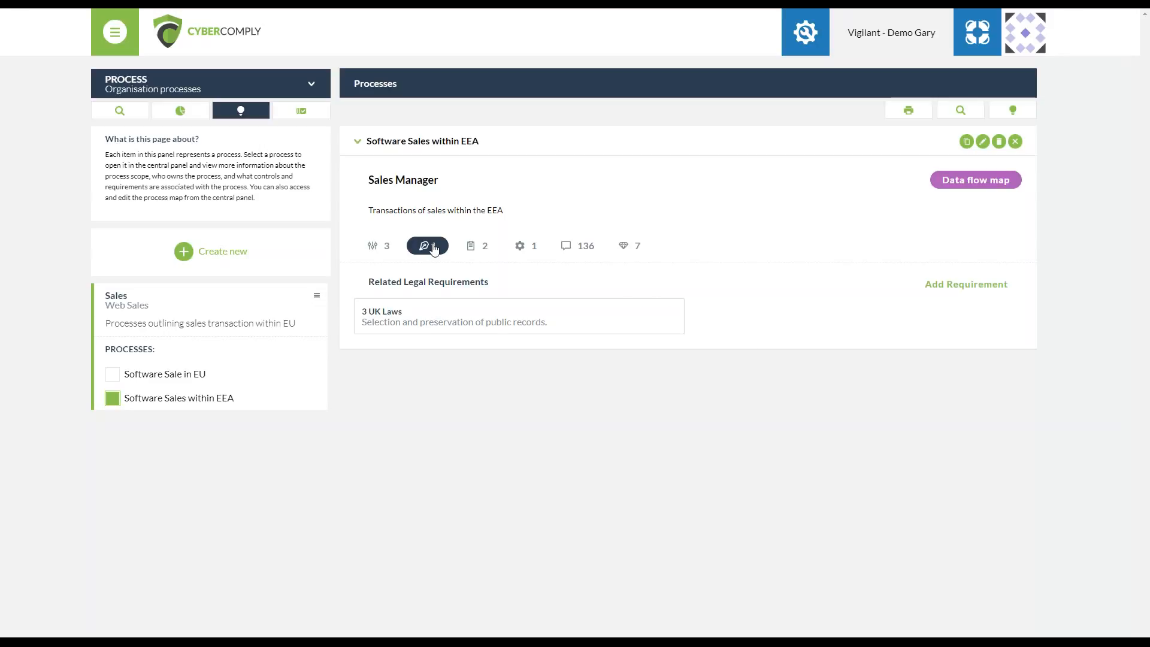
{"action": "mouse_move", "coordinate": [467, 318]}
{"action": "left_click", "coordinate": [644, 316]}
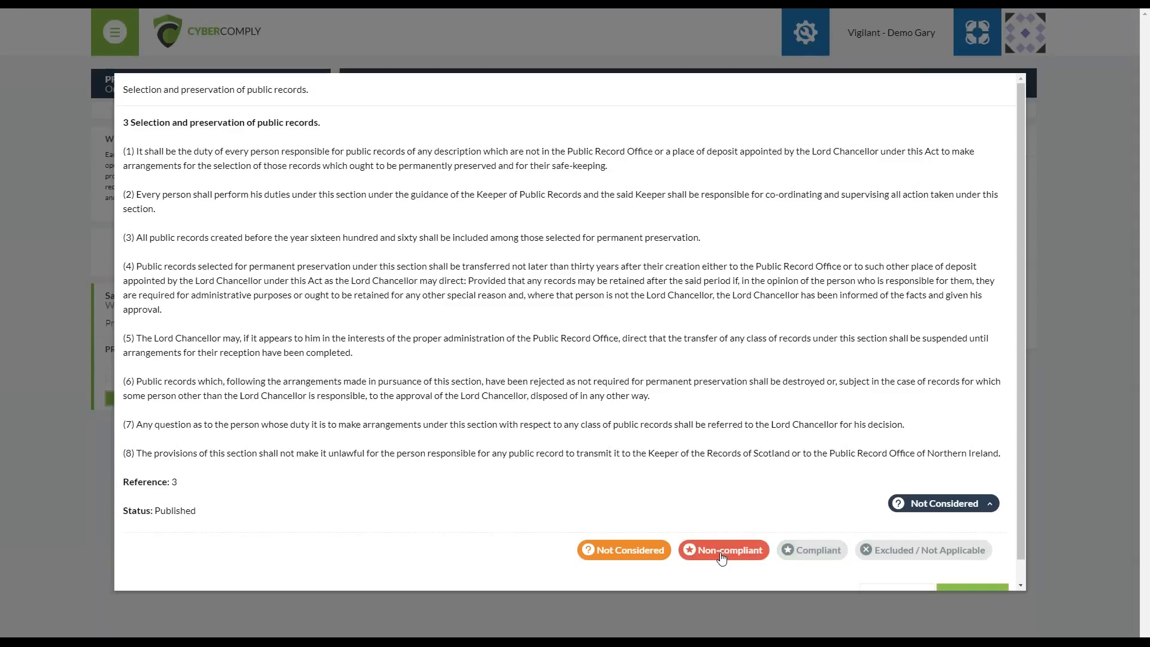
{"action": "scroll", "coordinate": [989, 581], "scroll_direction": "down", "scroll_amount": 1}
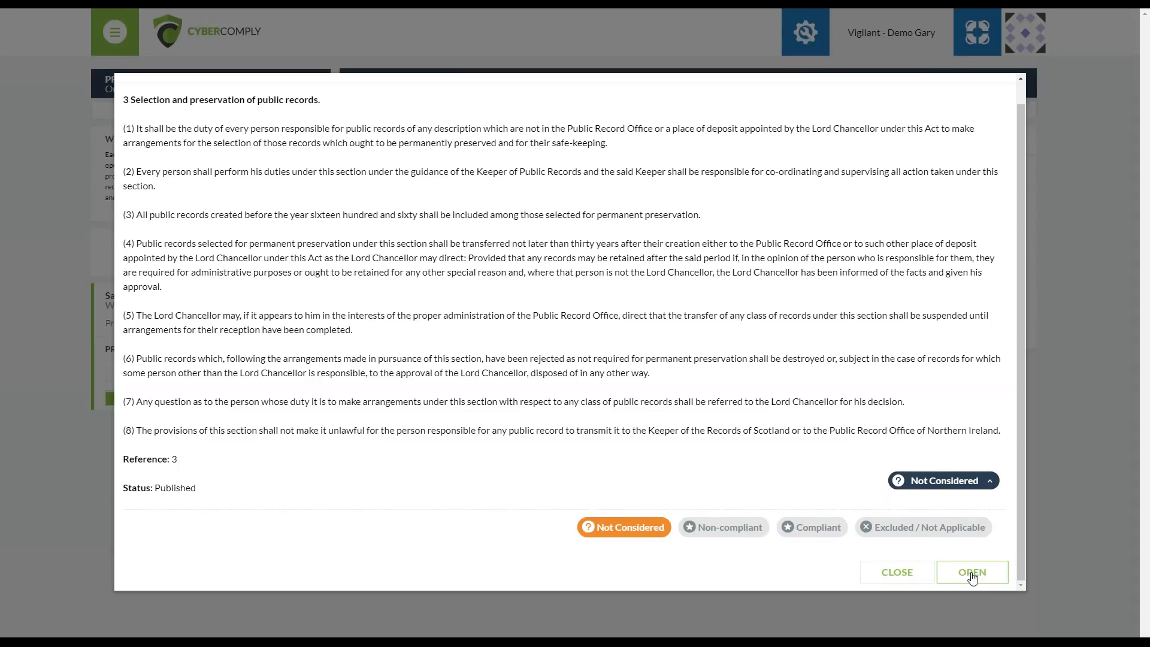
{"action": "left_click", "coordinate": [906, 577]}
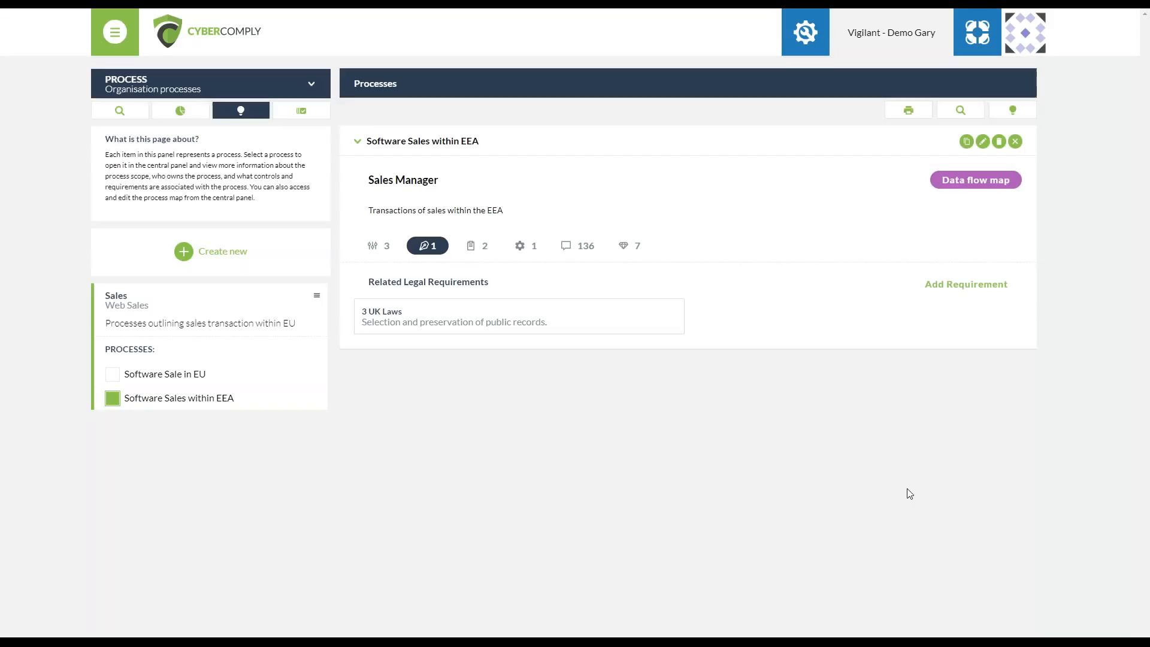
Browse the legal requirements available to add, from UK Laws to the EU GDPR recitals, without adding any
{"action": "left_click", "coordinate": [938, 288]}
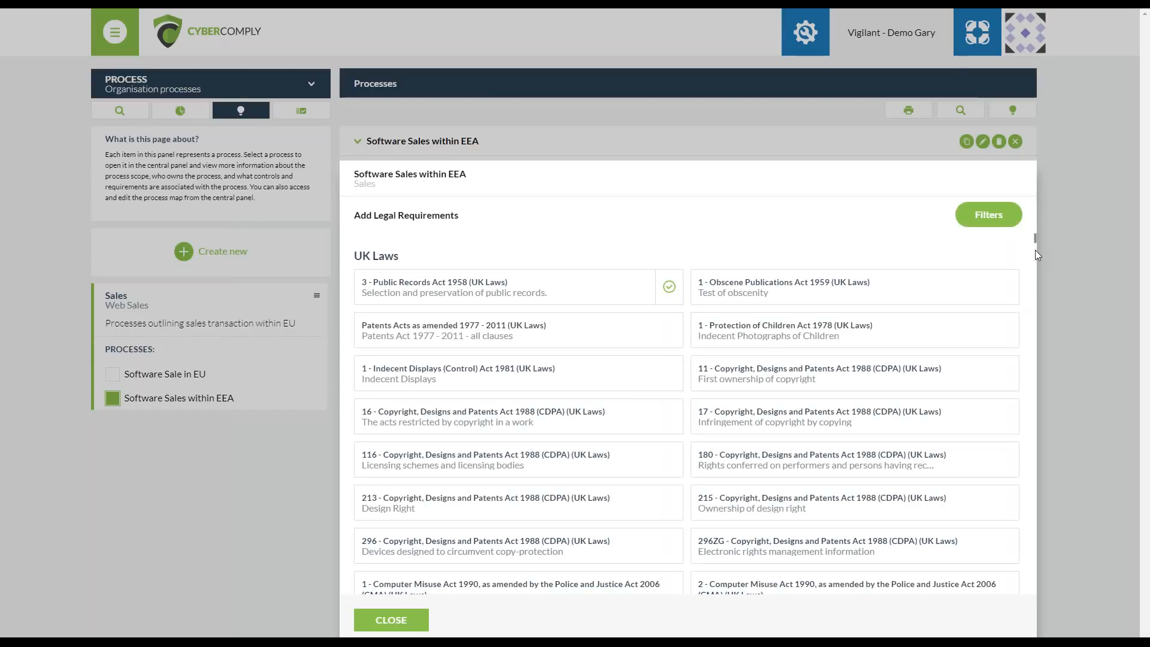
{"action": "left_click_drag", "start_coordinate": [1035, 242], "coordinate": [1035, 457]}
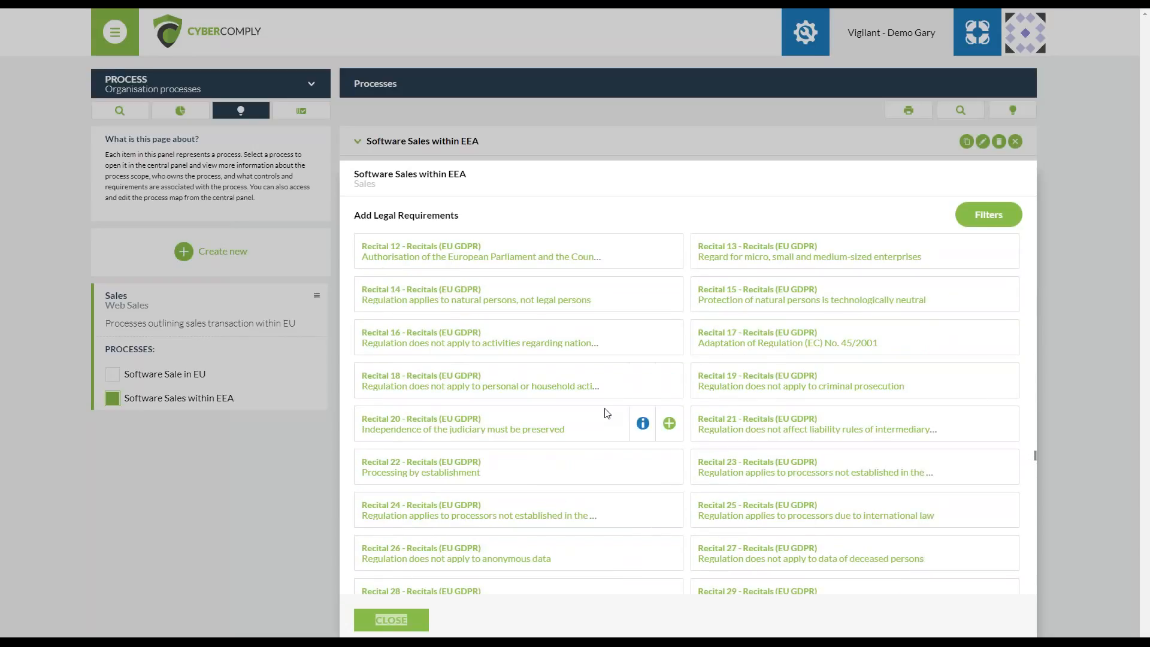
{"action": "left_click", "coordinate": [410, 625]}
Review the process's related tasks, examining the new task form without saving it and the TEST task's details
{"action": "left_click", "coordinate": [479, 252]}
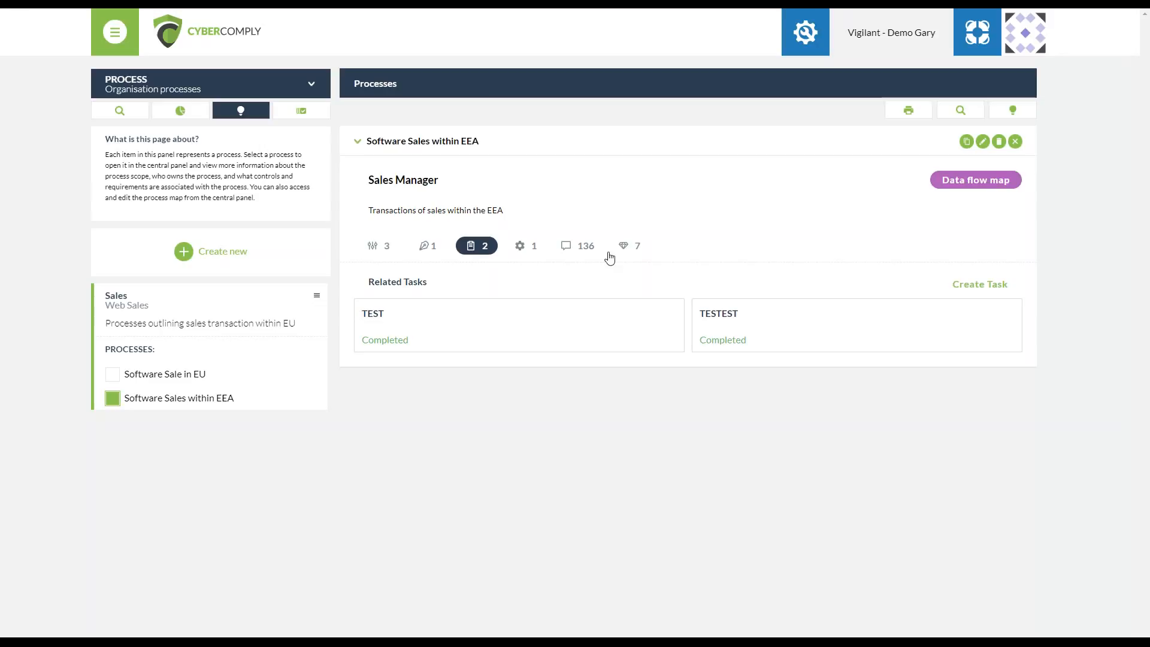
{"action": "left_click", "coordinate": [969, 286]}
{"action": "left_click", "coordinate": [455, 289]}
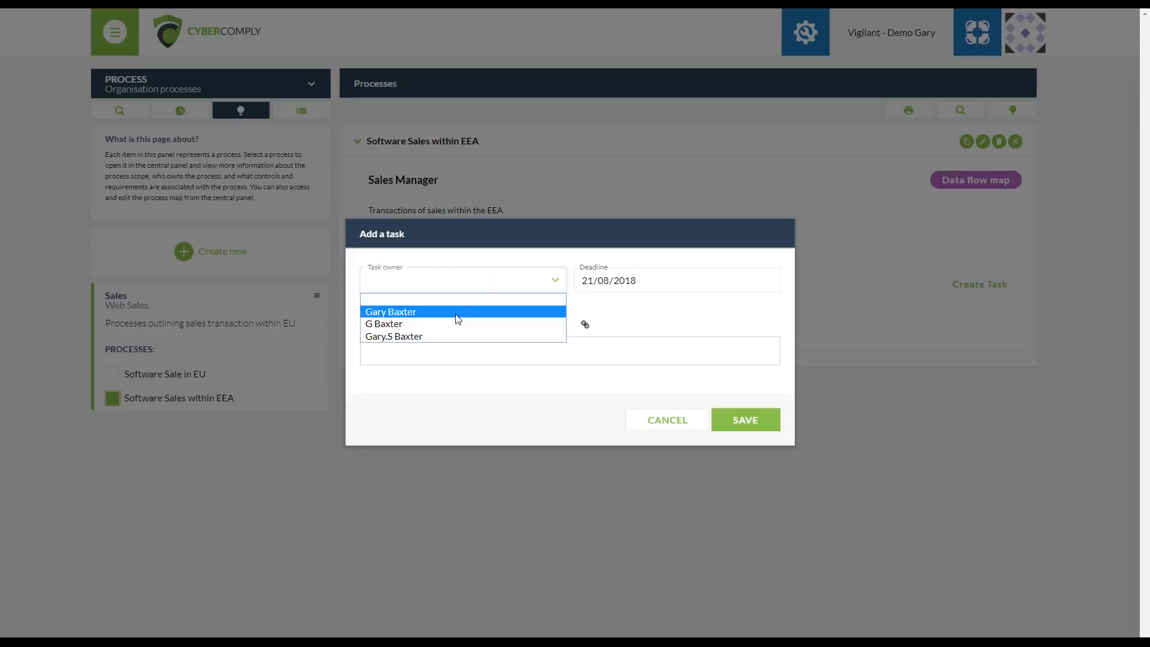
{"action": "left_click", "coordinate": [650, 309]}
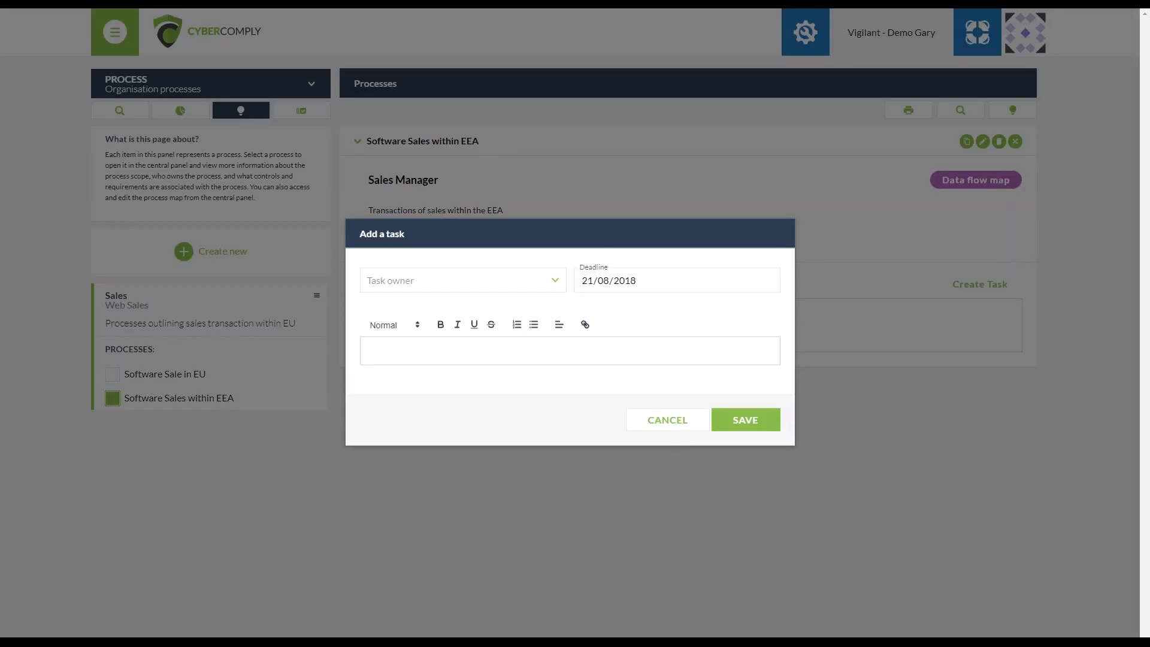
{"action": "left_click", "coordinate": [669, 427]}
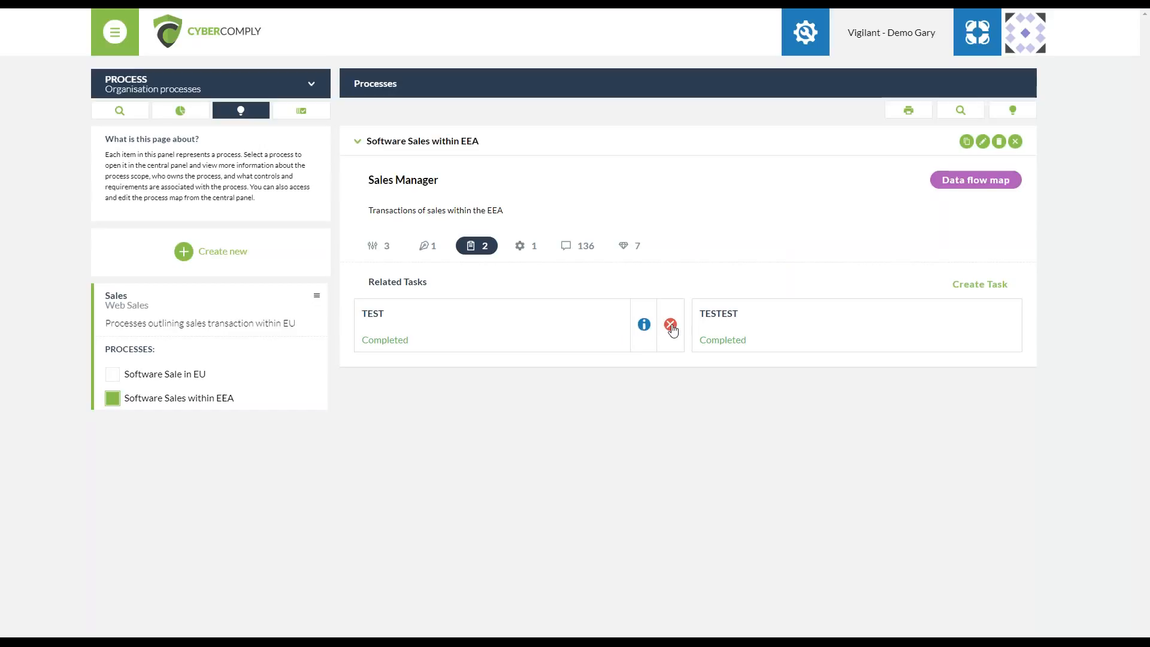
{"action": "left_click", "coordinate": [645, 326]}
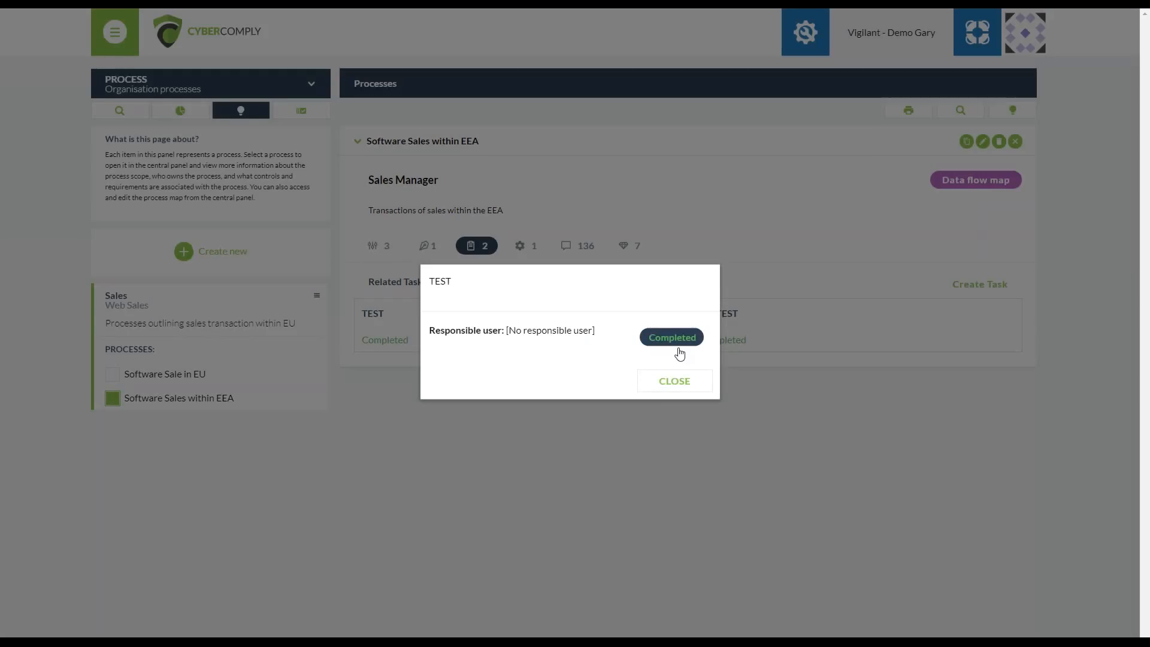
{"action": "left_click", "coordinate": [680, 385]}
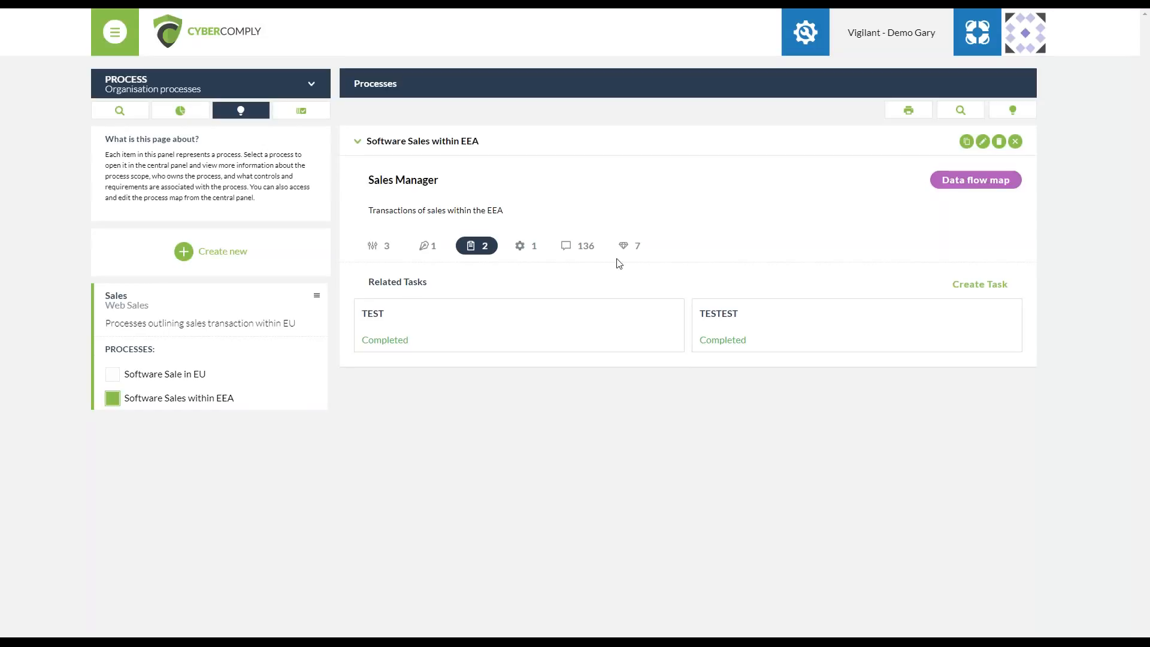
View the related processes of Software Sales within EEA and examine the processes available to add, without adding any
{"action": "left_click", "coordinate": [526, 251]}
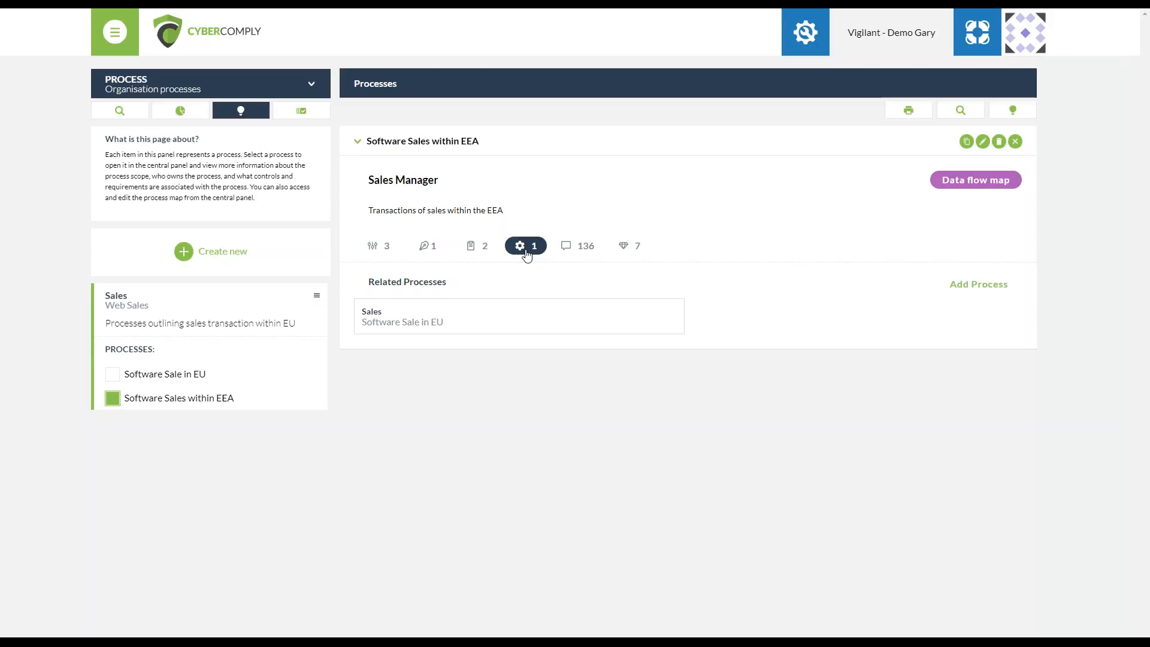
{"action": "left_click", "coordinate": [1001, 286]}
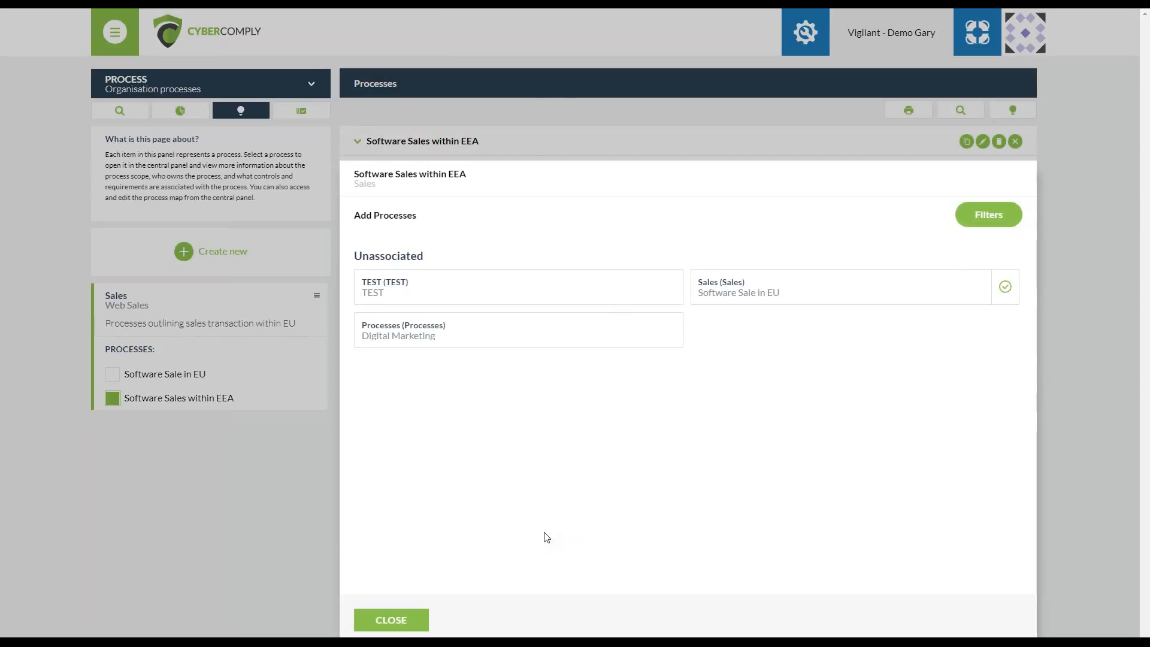
{"action": "left_click", "coordinate": [412, 624]}
Review the process's message history and examine the new comment form with its text formatting options and file upload
{"action": "left_click", "coordinate": [586, 248]}
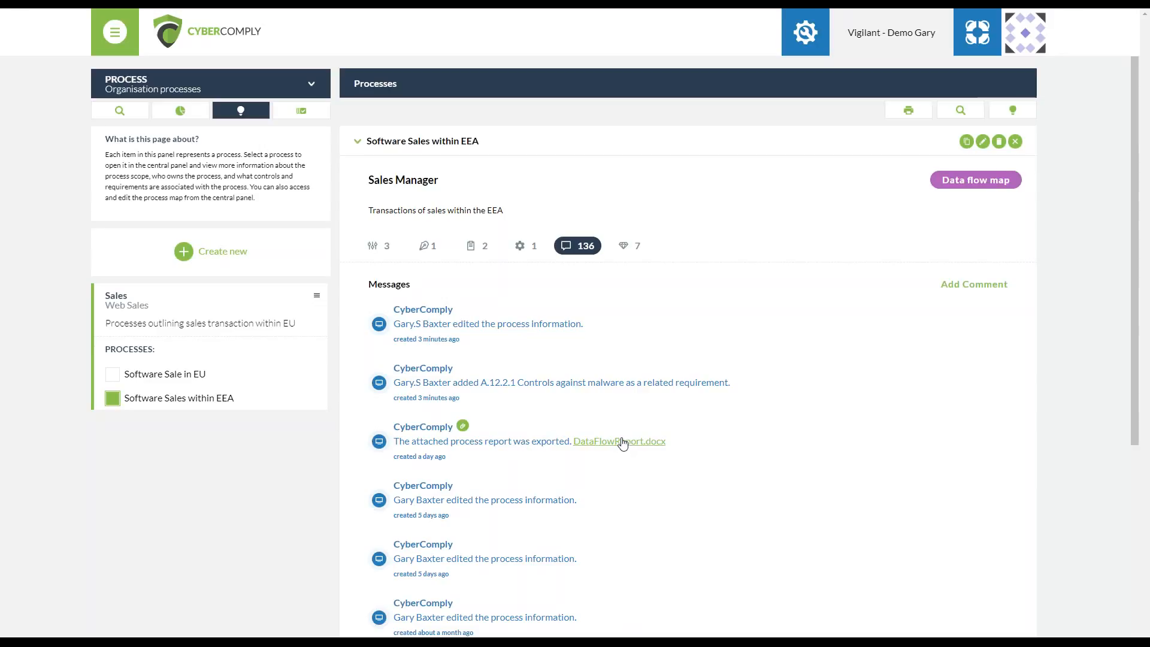
{"action": "scroll", "coordinate": [614, 440], "scroll_direction": "down", "scroll_amount": 1}
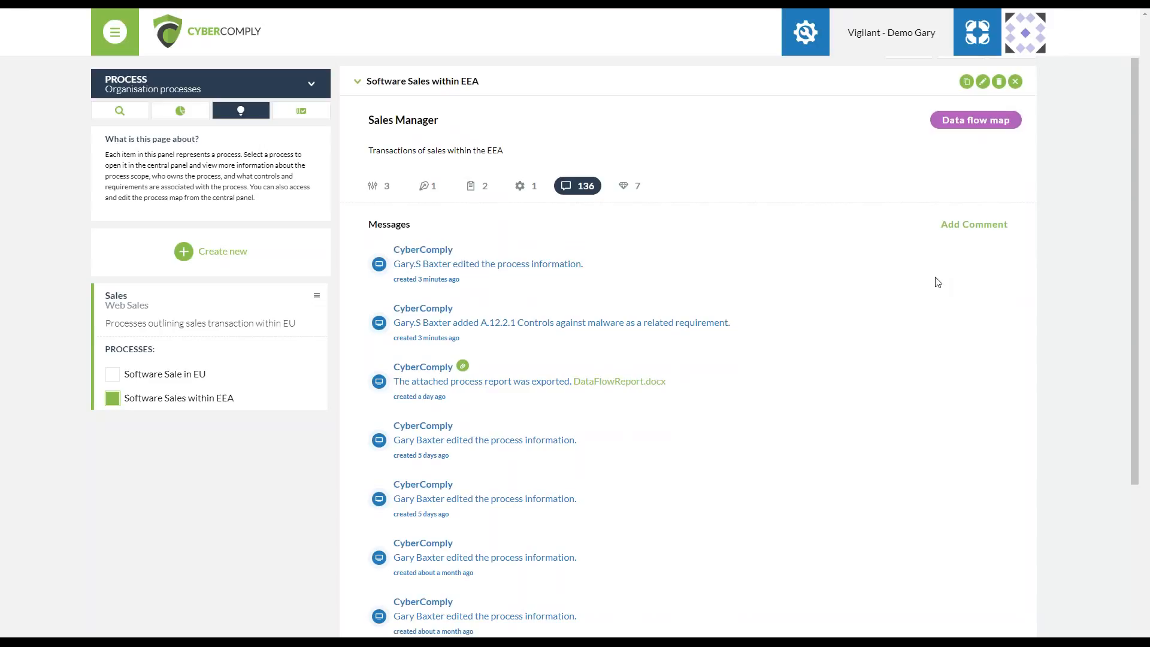
{"action": "left_click", "coordinate": [976, 226]}
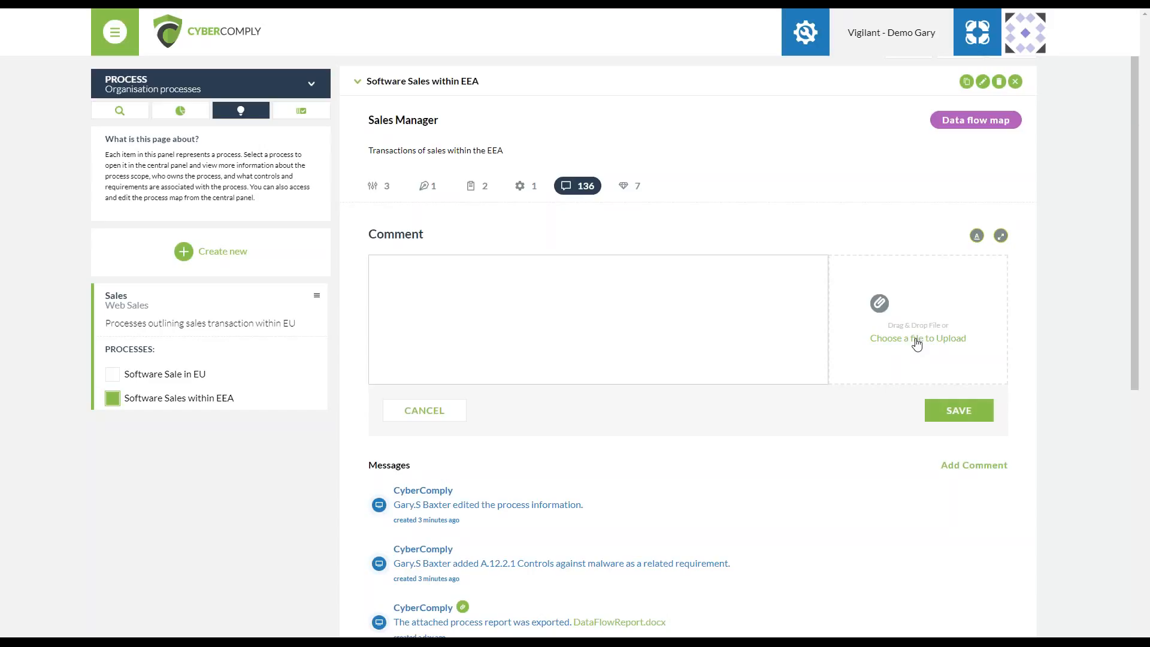
{"action": "left_click", "coordinate": [977, 240]}
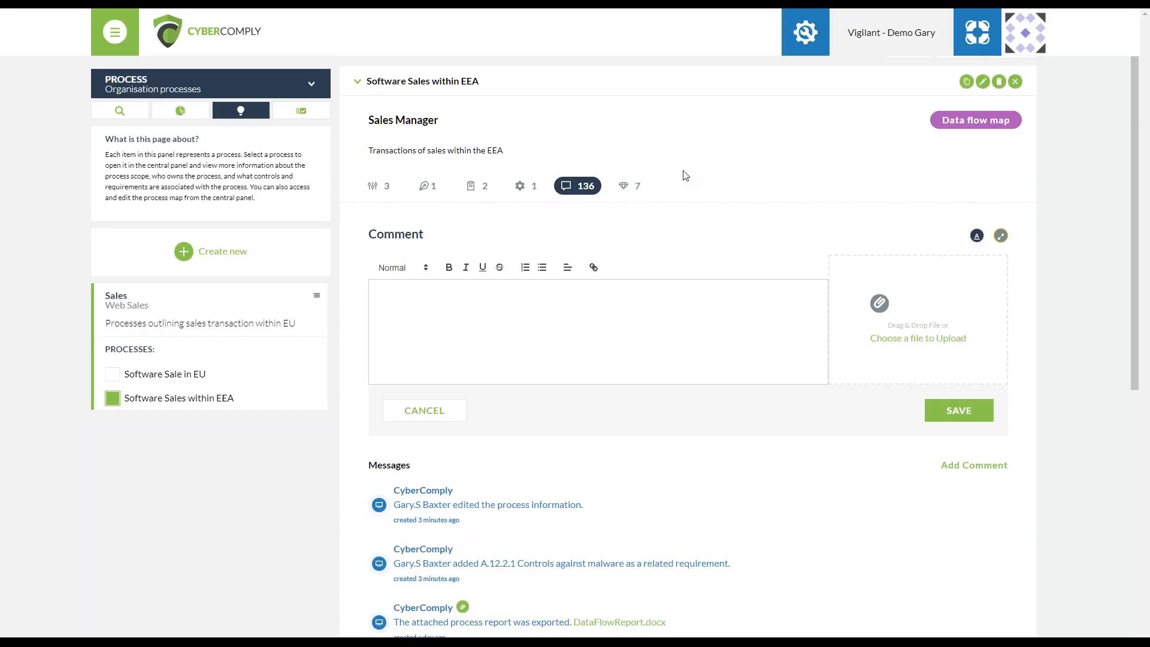
View the process's related assets and read through its printable process report from owner details to assets, without printing it
{"action": "left_click", "coordinate": [628, 187]}
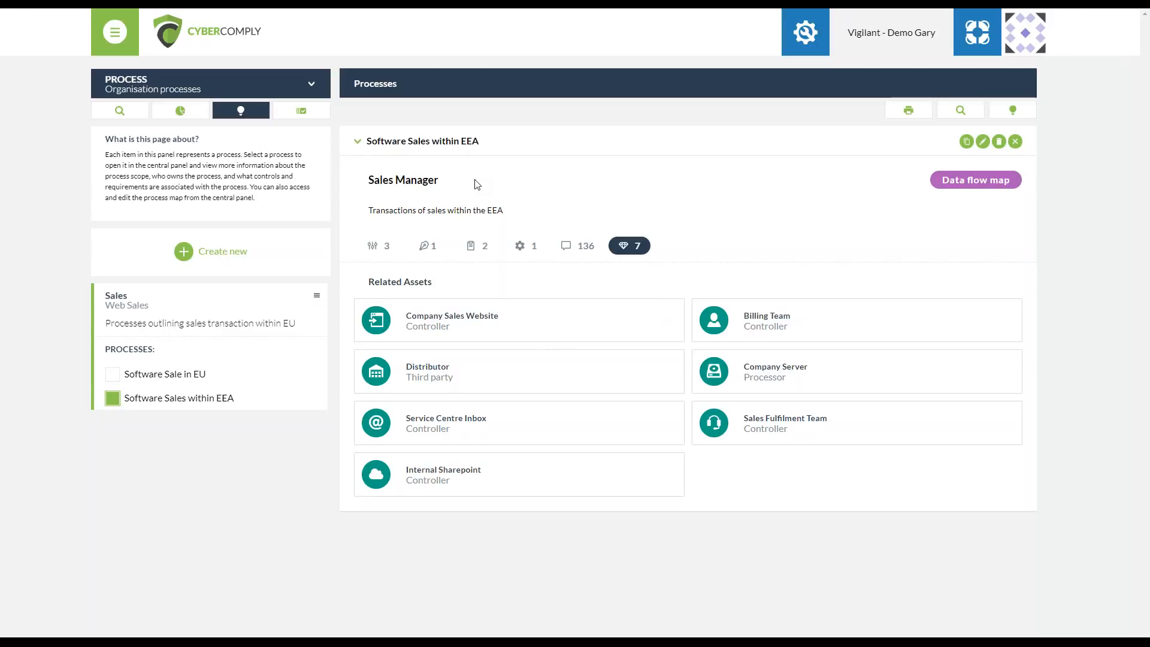
{"action": "mouse_move", "coordinate": [647, 337]}
{"action": "left_click", "coordinate": [909, 111]}
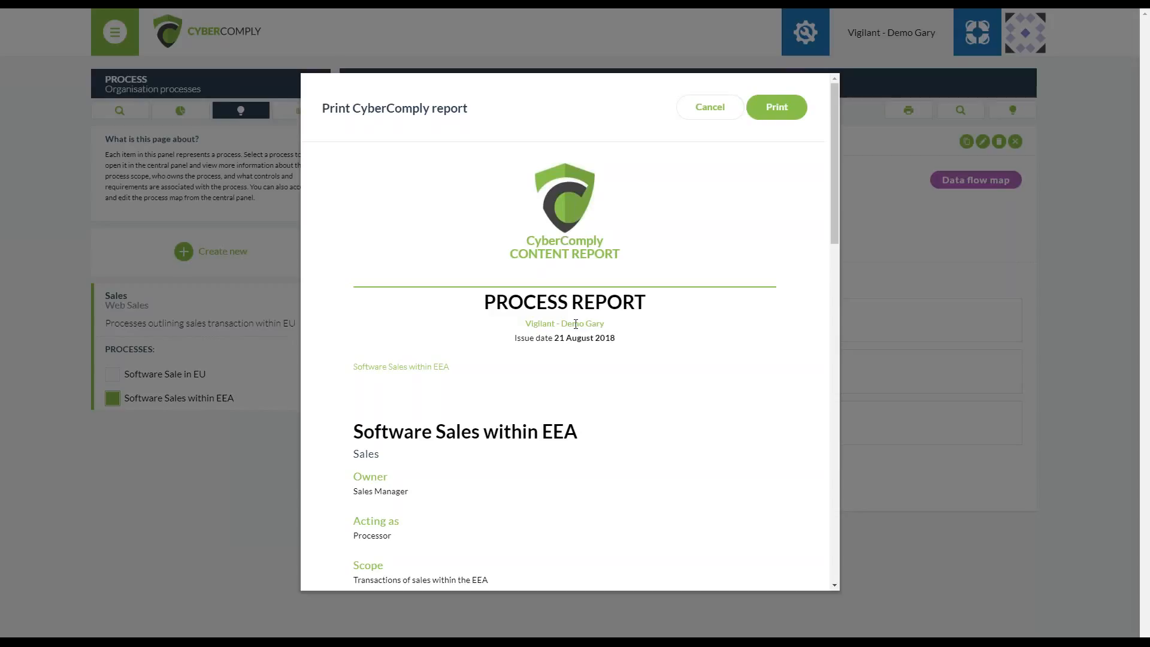
{"action": "left_click_drag", "start_coordinate": [514, 342], "coordinate": [637, 348]}
{"action": "left_click", "coordinate": [637, 348]}
{"action": "scroll", "coordinate": [609, 382], "scroll_direction": "down", "scroll_amount": 4}
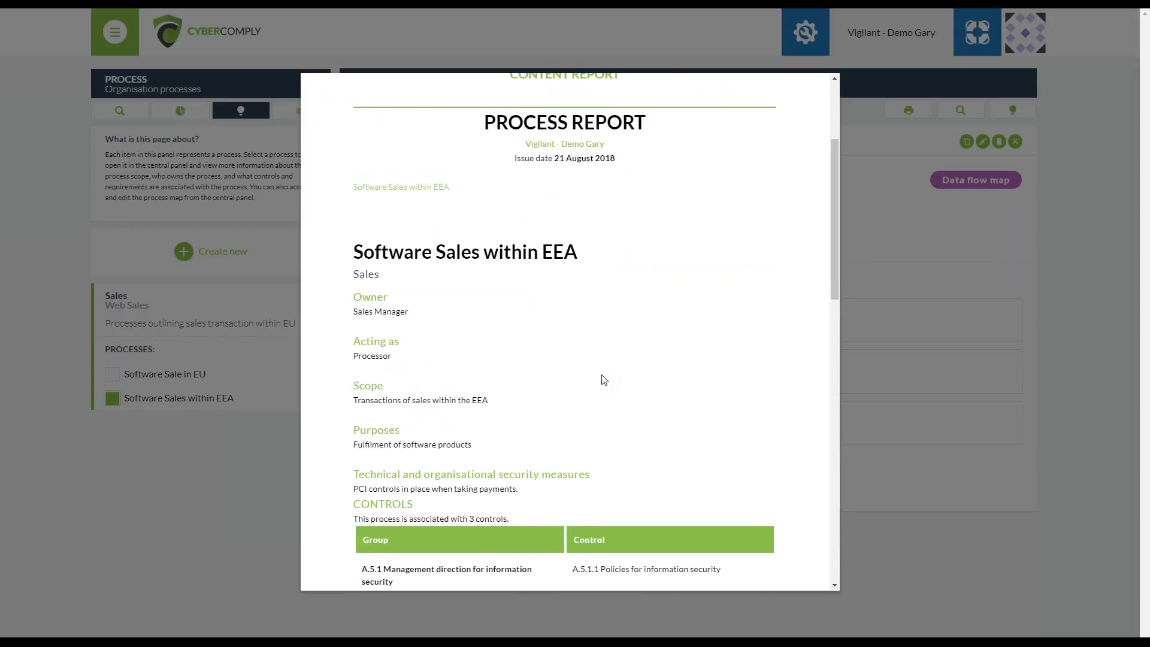
{"action": "scroll", "coordinate": [603, 378], "scroll_direction": "down", "scroll_amount": 1}
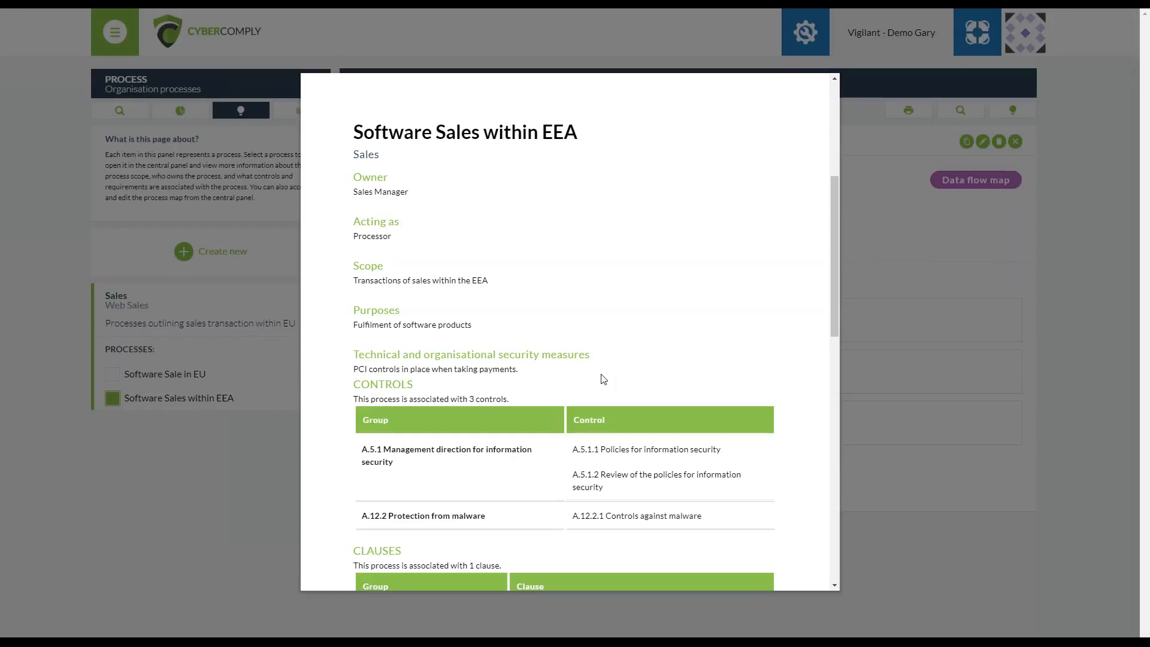
{"action": "scroll", "coordinate": [603, 379], "scroll_direction": "down", "scroll_amount": 4}
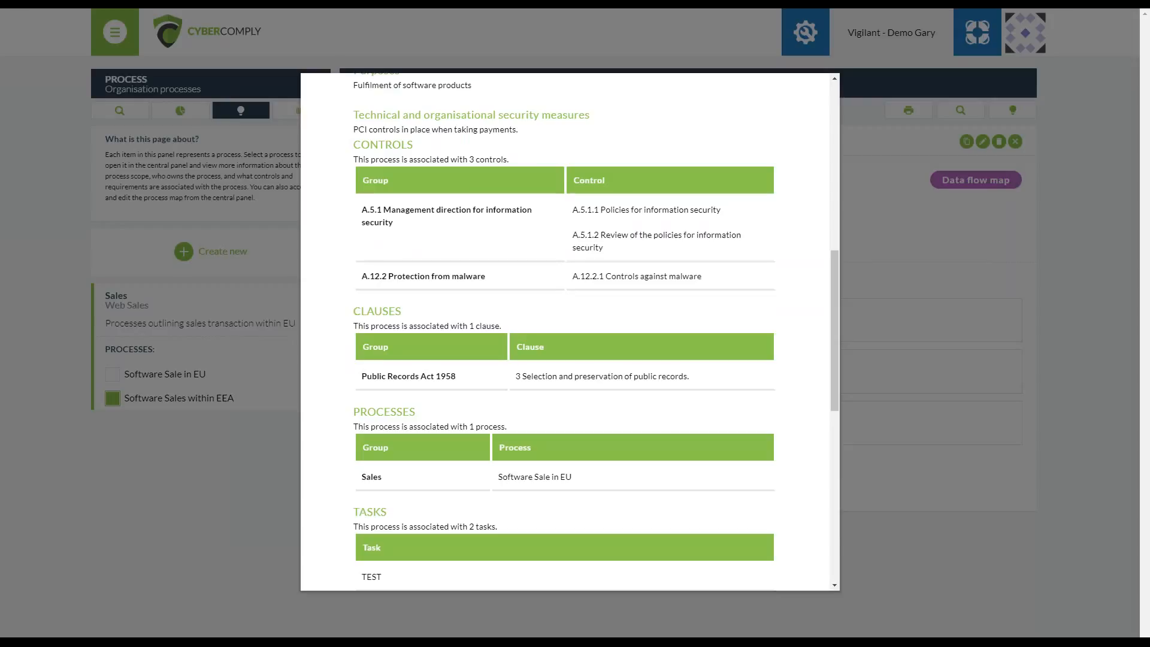
{"action": "scroll", "coordinate": [550, 408], "scroll_direction": "down", "scroll_amount": 3}
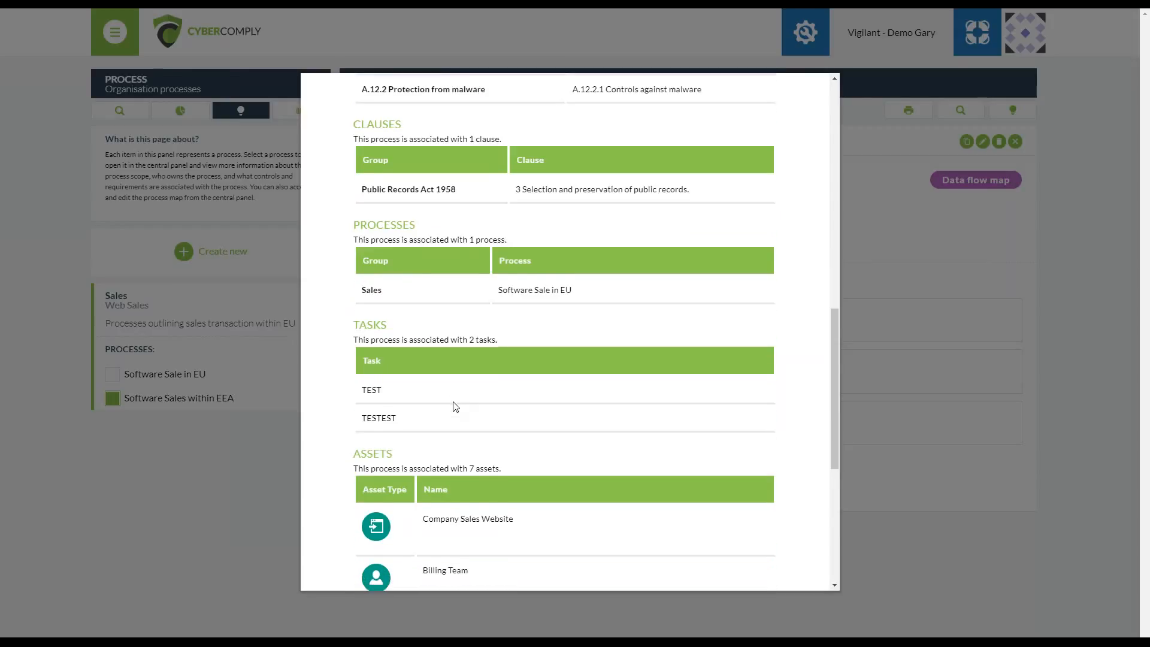
{"action": "scroll", "coordinate": [456, 408], "scroll_direction": "down", "scroll_amount": 4}
{"action": "scroll", "coordinate": [457, 421], "scroll_direction": "down", "scroll_amount": 2}
{"action": "scroll", "coordinate": [459, 423], "scroll_direction": "down", "scroll_amount": 1}
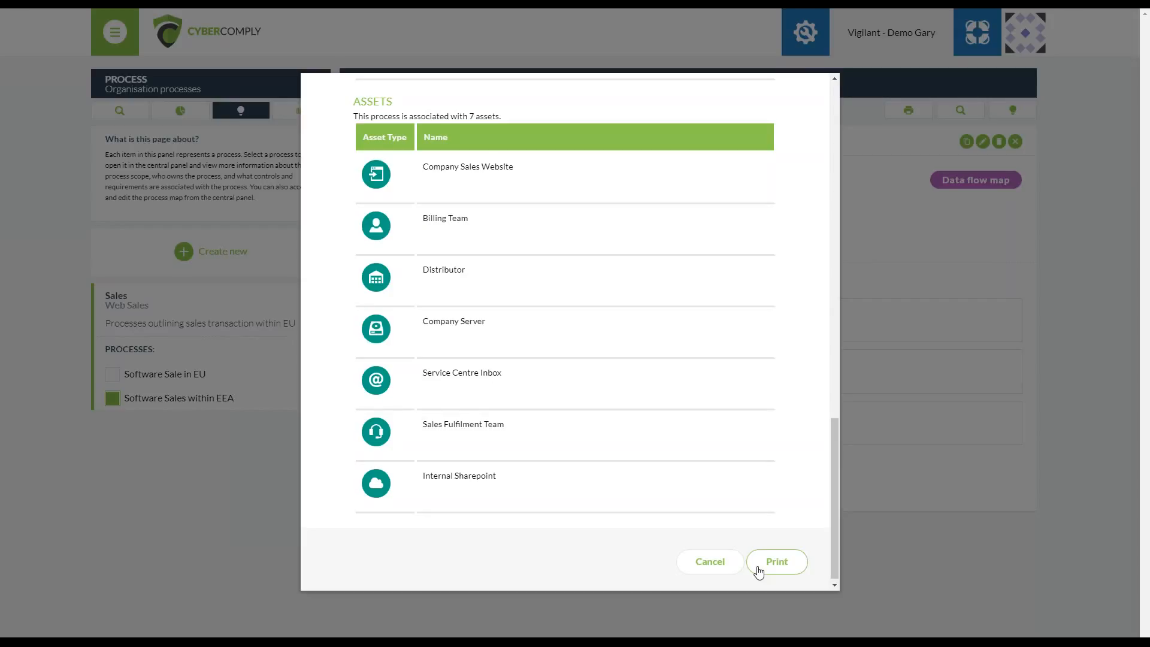
{"action": "left_click", "coordinate": [716, 566]}
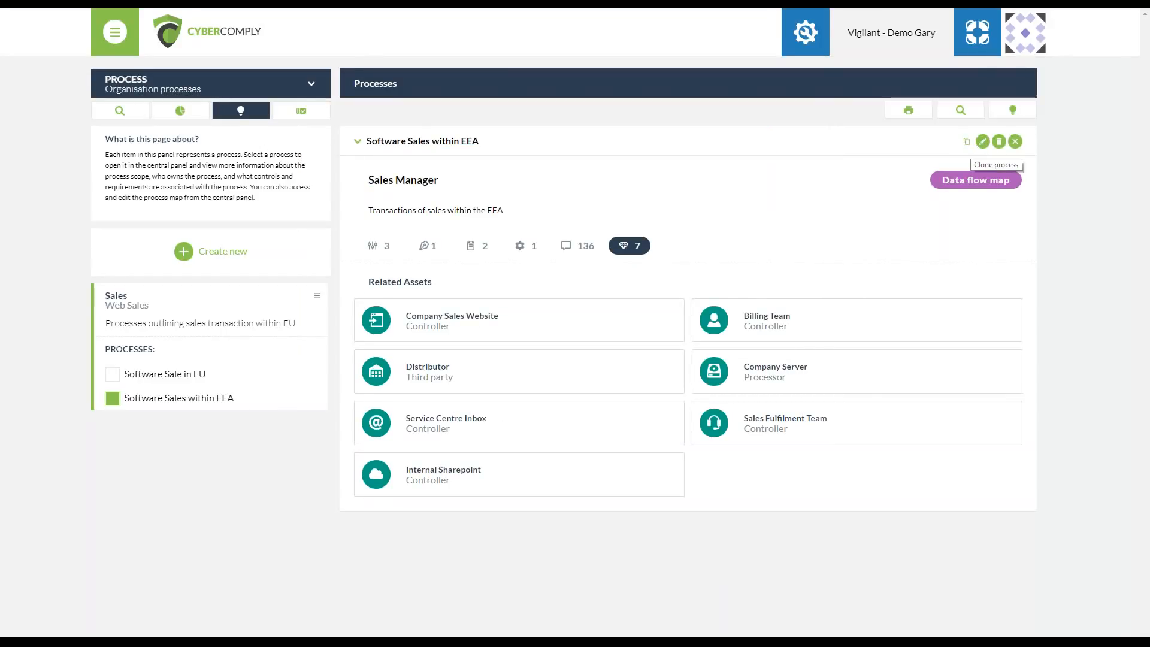
Examine the clone option and the groups available for copying the process, without cloning it
{"action": "left_click", "coordinate": [968, 143]}
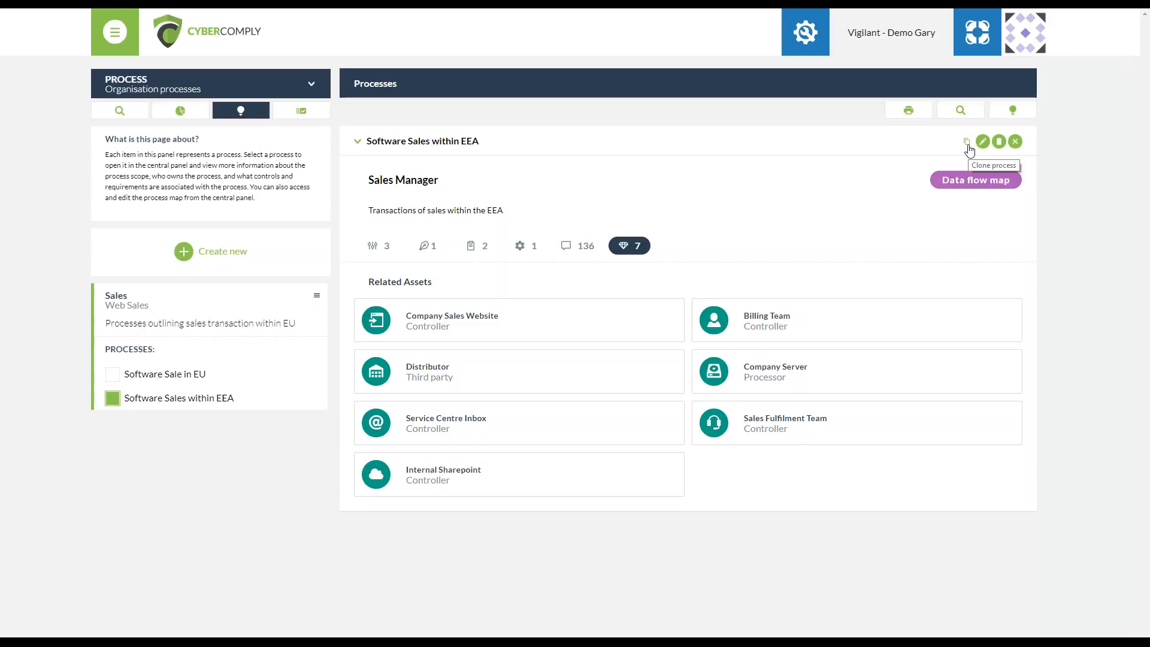
{"action": "left_click", "coordinate": [968, 143]}
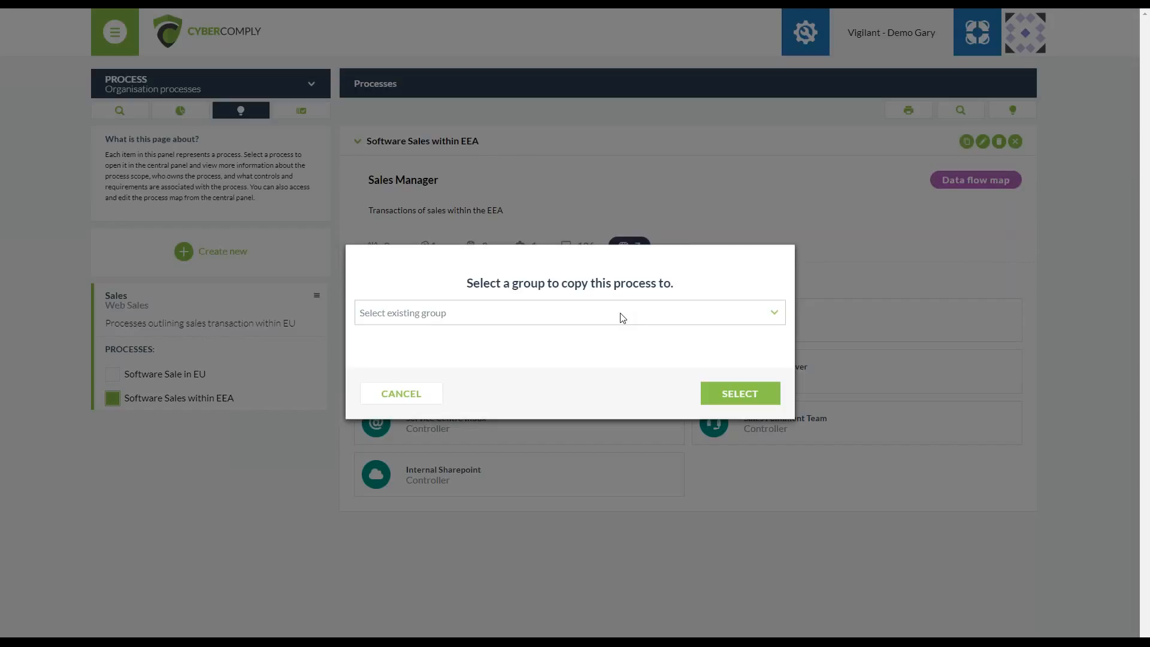
{"action": "left_click", "coordinate": [623, 318]}
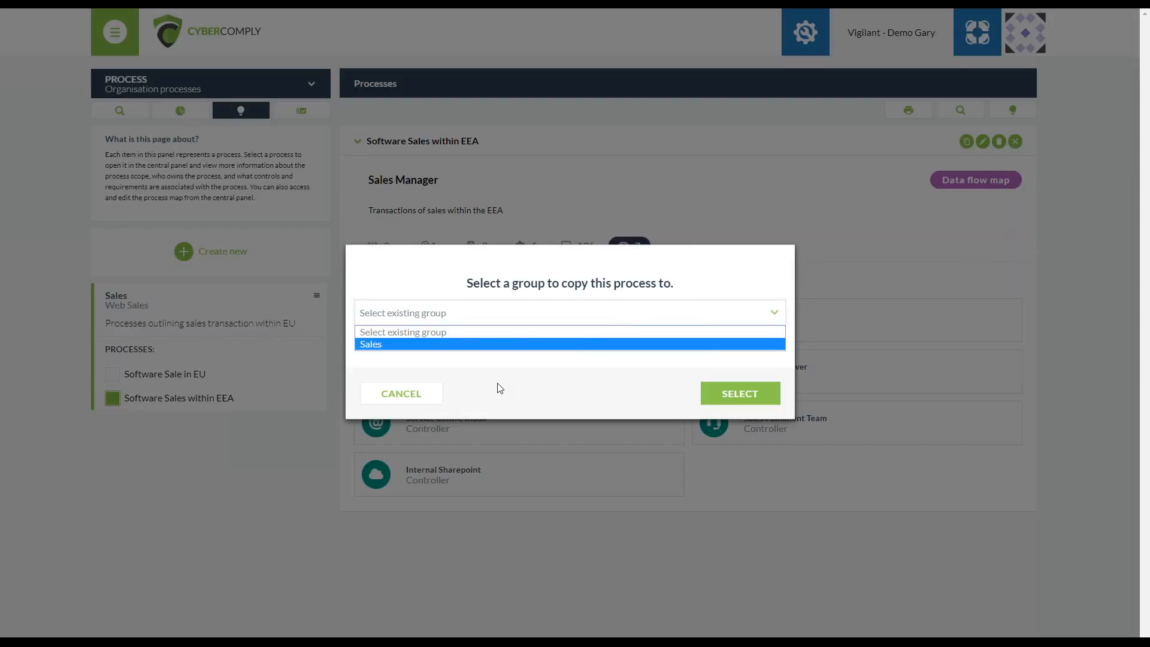
{"action": "left_click", "coordinate": [420, 394]}
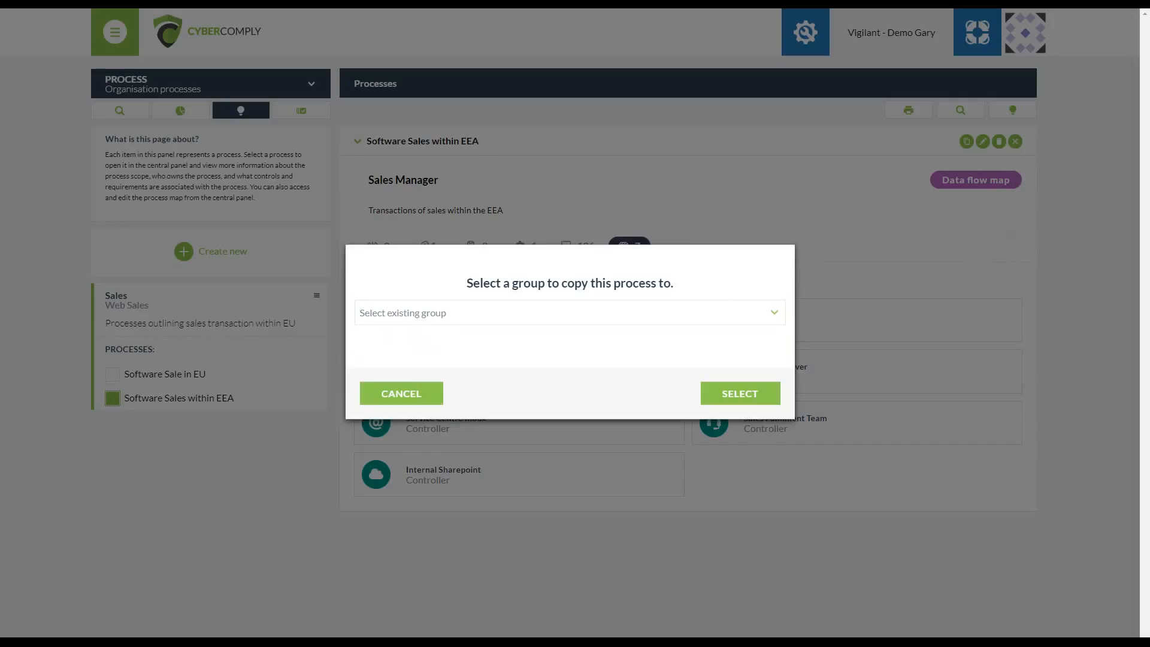
{"action": "left_click", "coordinate": [419, 393]}
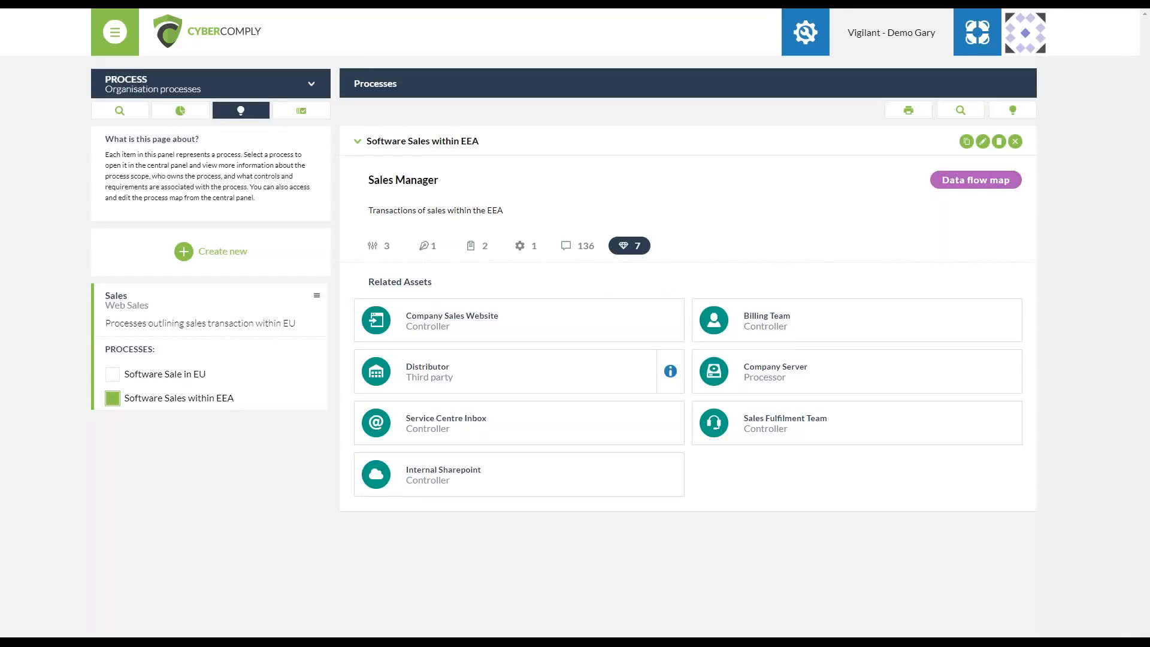
Examine the process's edit form from title and contact details to security measures, leaving it without saving
{"action": "left_click", "coordinate": [983, 142]}
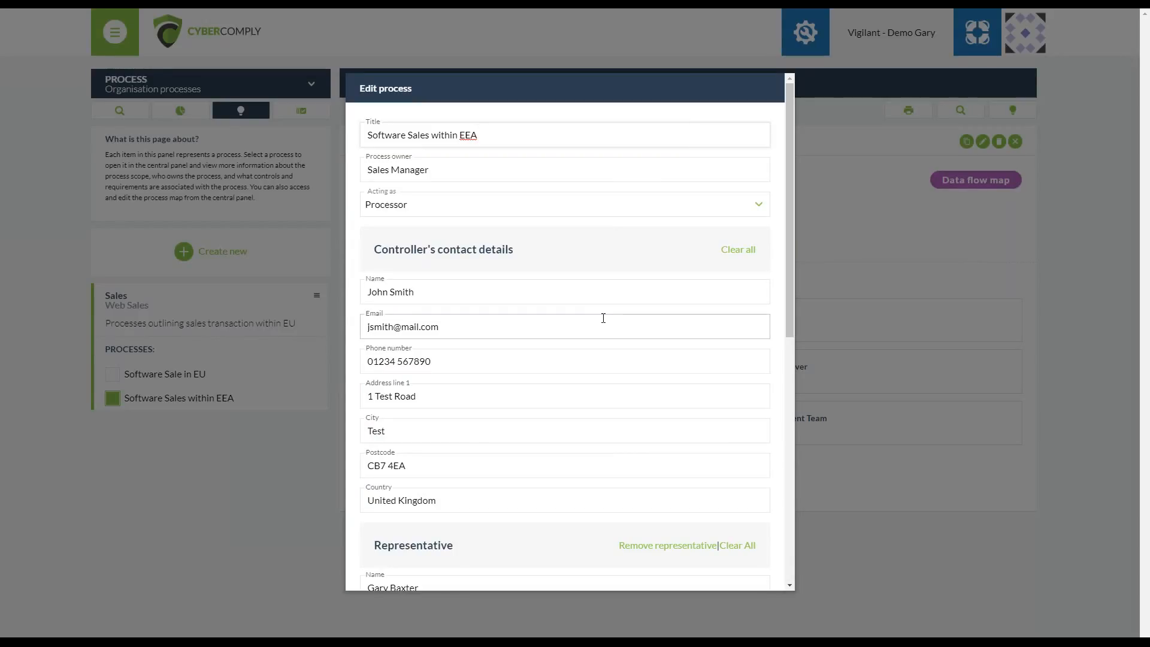
{"action": "scroll", "coordinate": [595, 454], "scroll_direction": "down", "scroll_amount": 8}
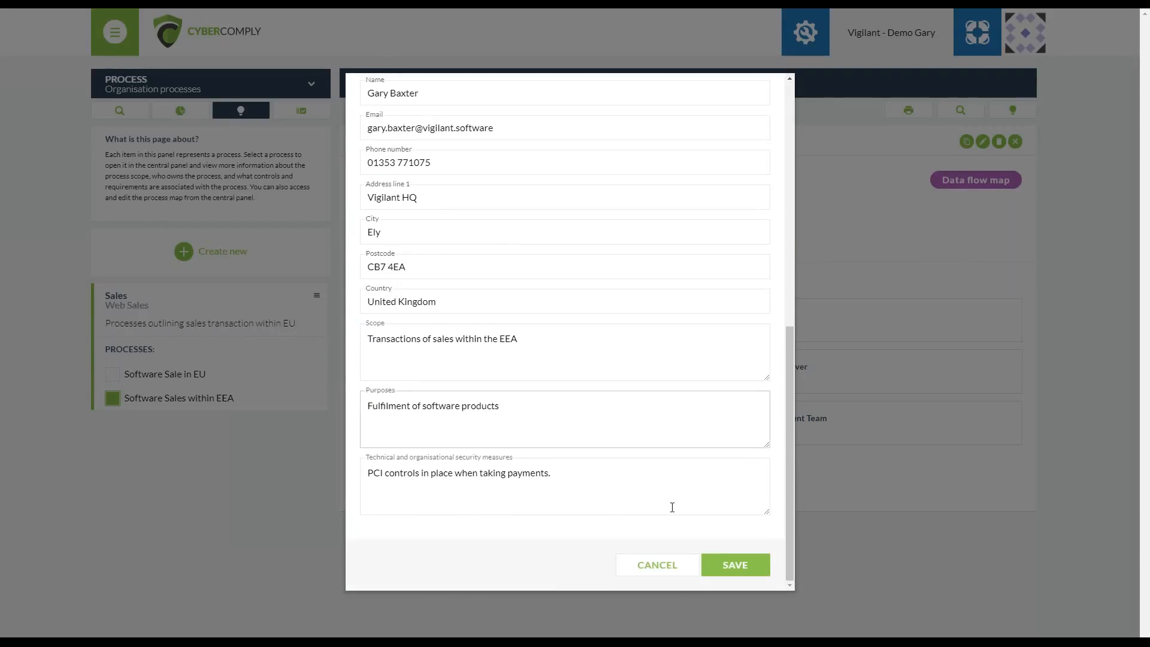
{"action": "left_click", "coordinate": [665, 560]}
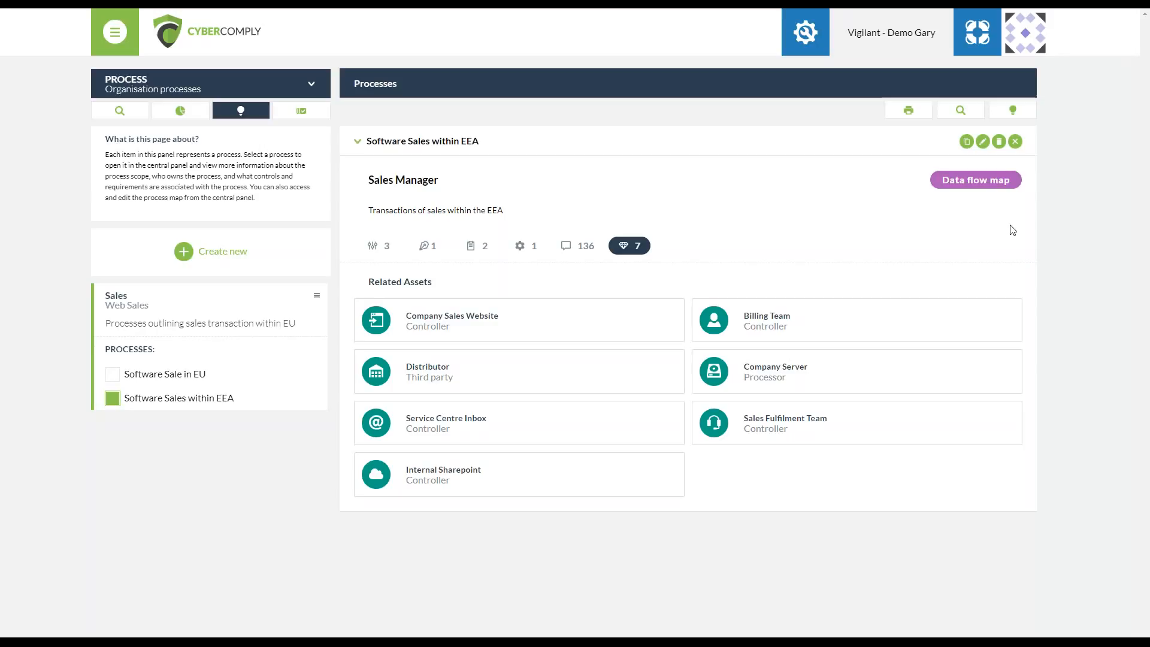
Open the account settings and try out adding another classification, clearing the trial name without saving
{"action": "left_click", "coordinate": [1028, 39]}
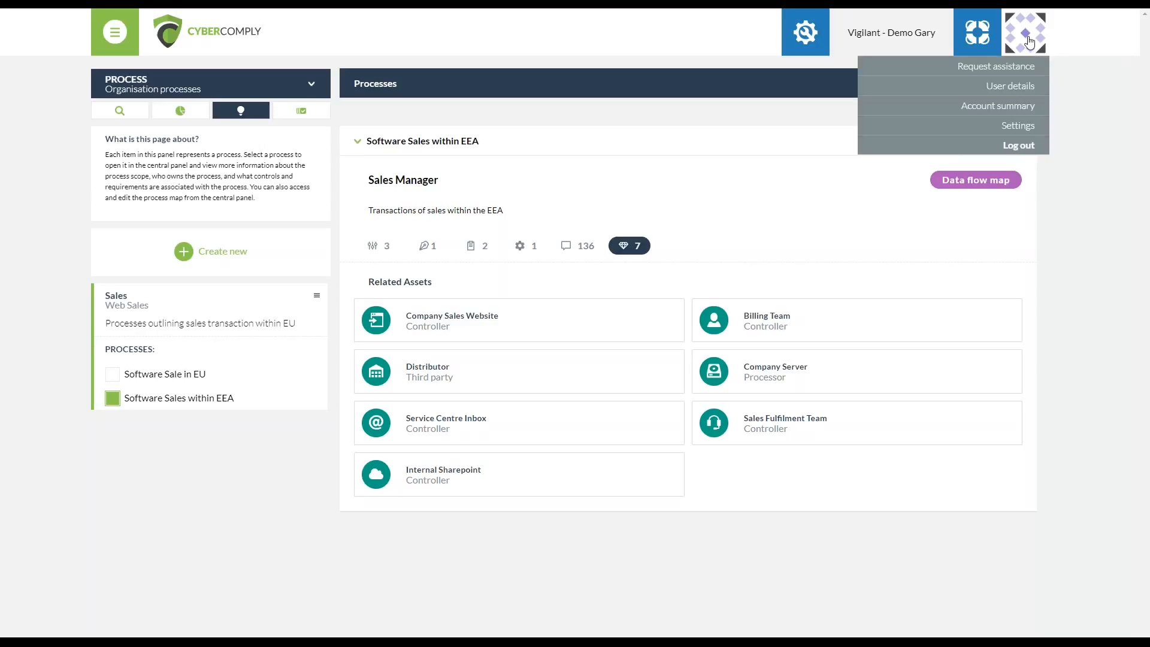
{"action": "left_click", "coordinate": [1019, 126]}
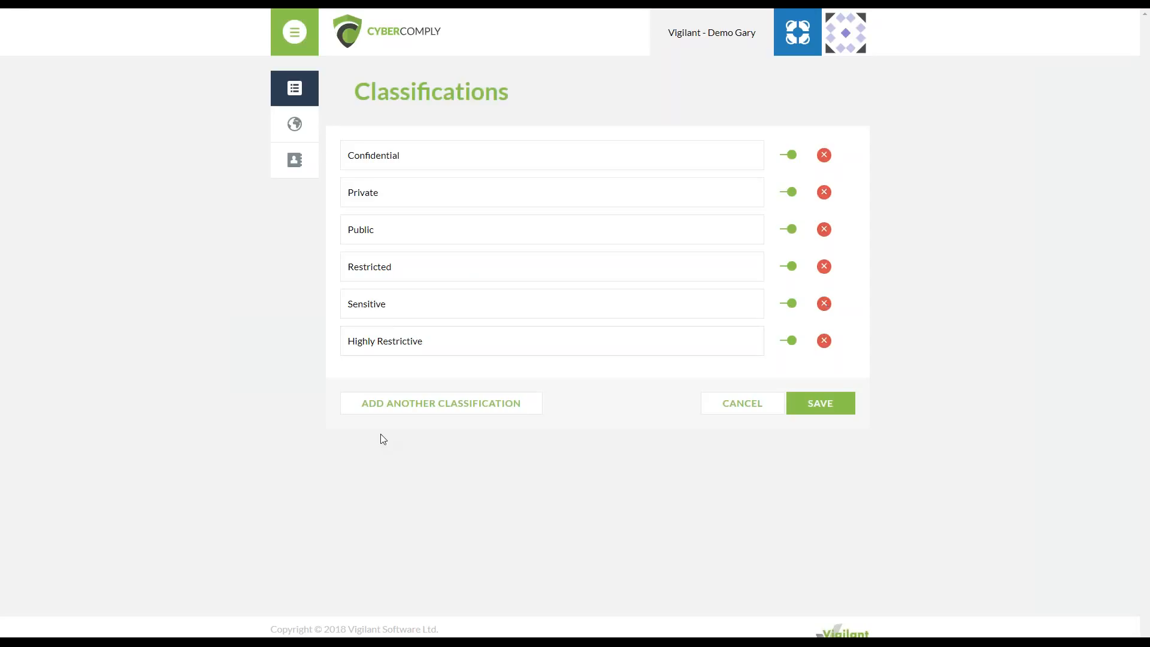
{"action": "left_click", "coordinate": [397, 406]}
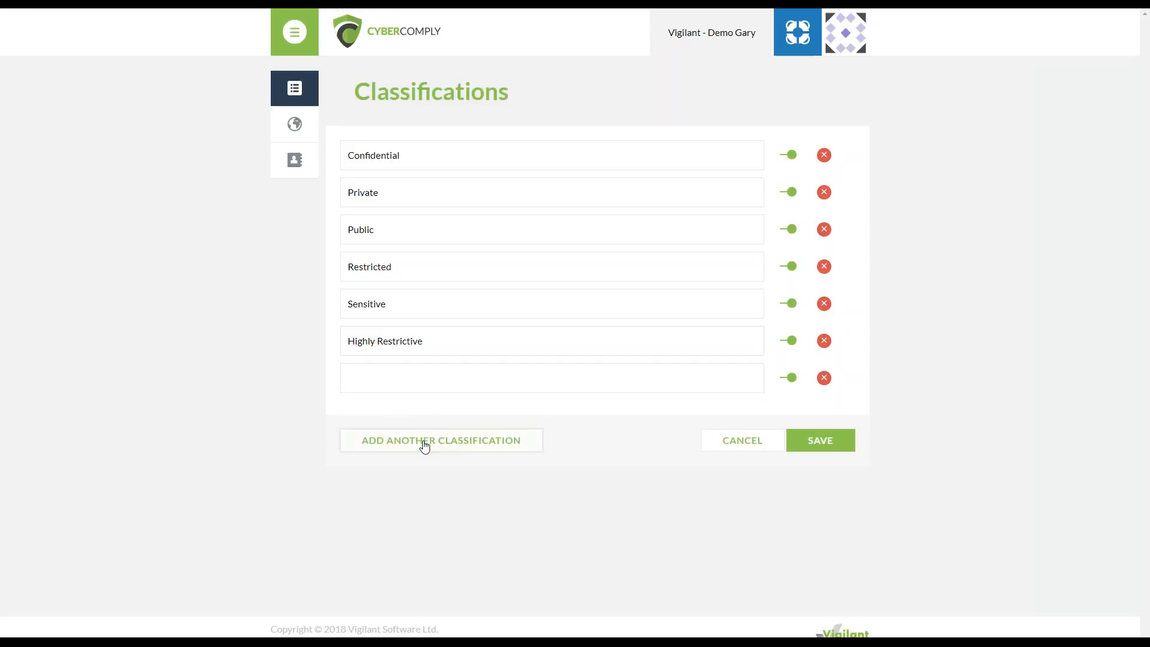
{"action": "left_click", "coordinate": [415, 378]}
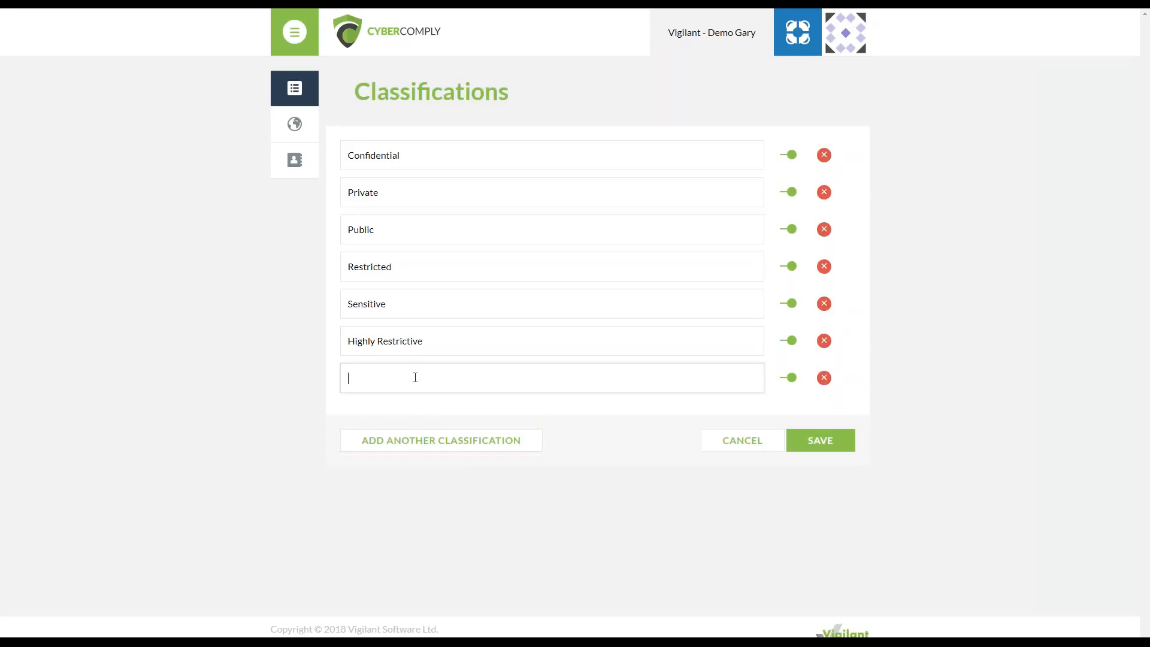
{"action": "type", "text": "fgzdfgdfh"}
{"action": "key", "text": "BackSpace"}
{"action": "key", "text": "BackSpace"}
{"action": "key", "text": "BackSpace"}
{"action": "key", "text": "BackSpace"}
{"action": "key", "text": "BackSpace"}
{"action": "key", "text": "BackSpace"}
{"action": "key", "text": "BackSpace"}
{"action": "key", "text": "BackSpace"}
{"action": "key", "text": "BackSpace"}
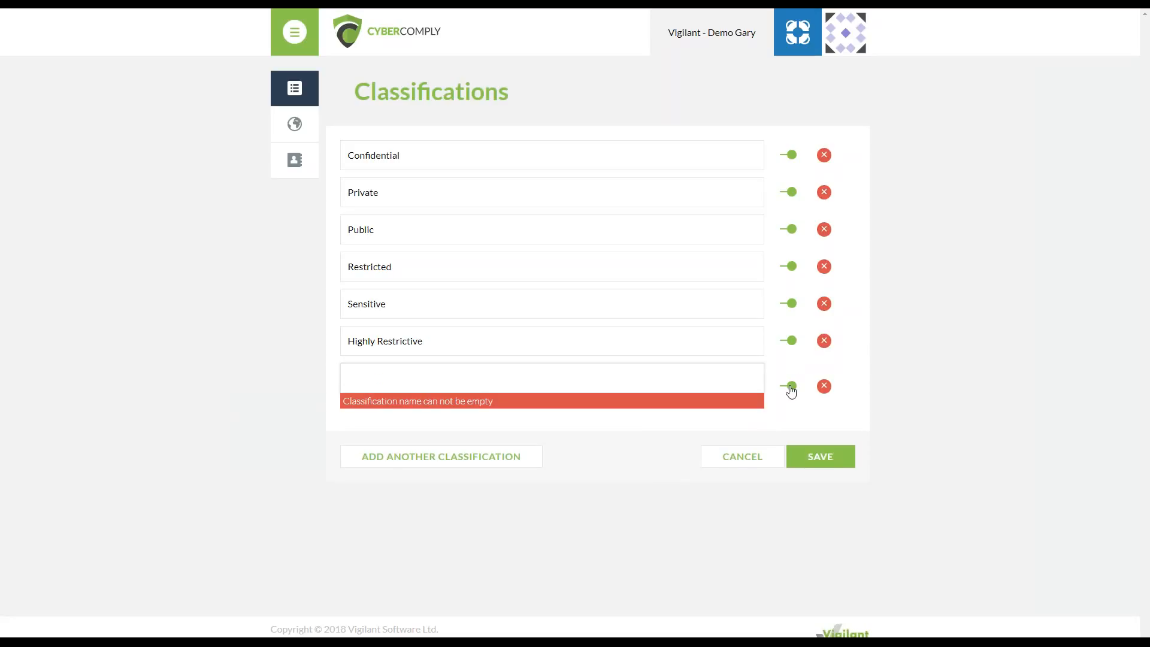
Examine the custom regions settings and the contact details for process records, including the data protection officer and representative sections
{"action": "left_click", "coordinate": [288, 129]}
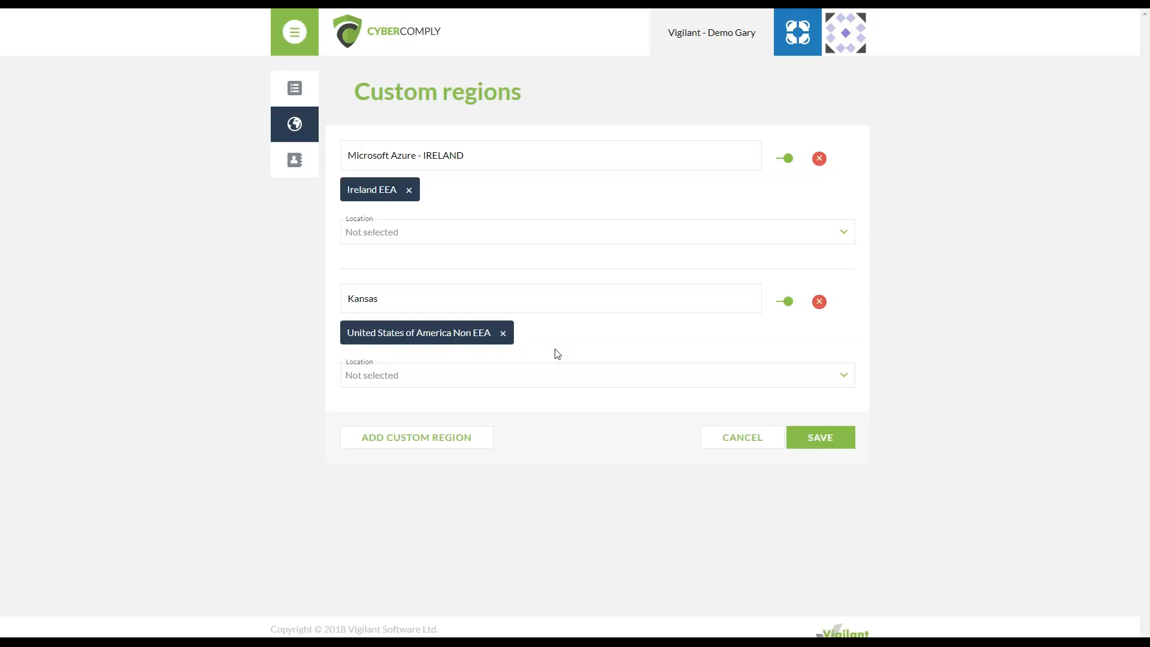
{"action": "left_click", "coordinate": [297, 158]}
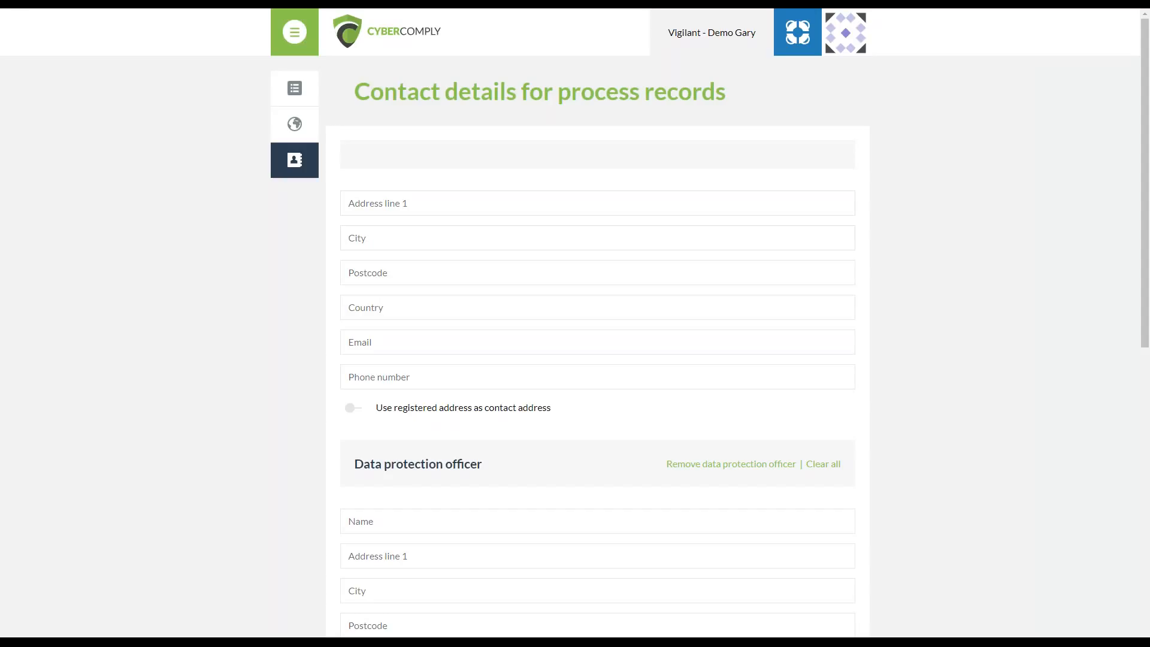
{"action": "scroll", "coordinate": [423, 426], "scroll_direction": "down", "scroll_amount": 4}
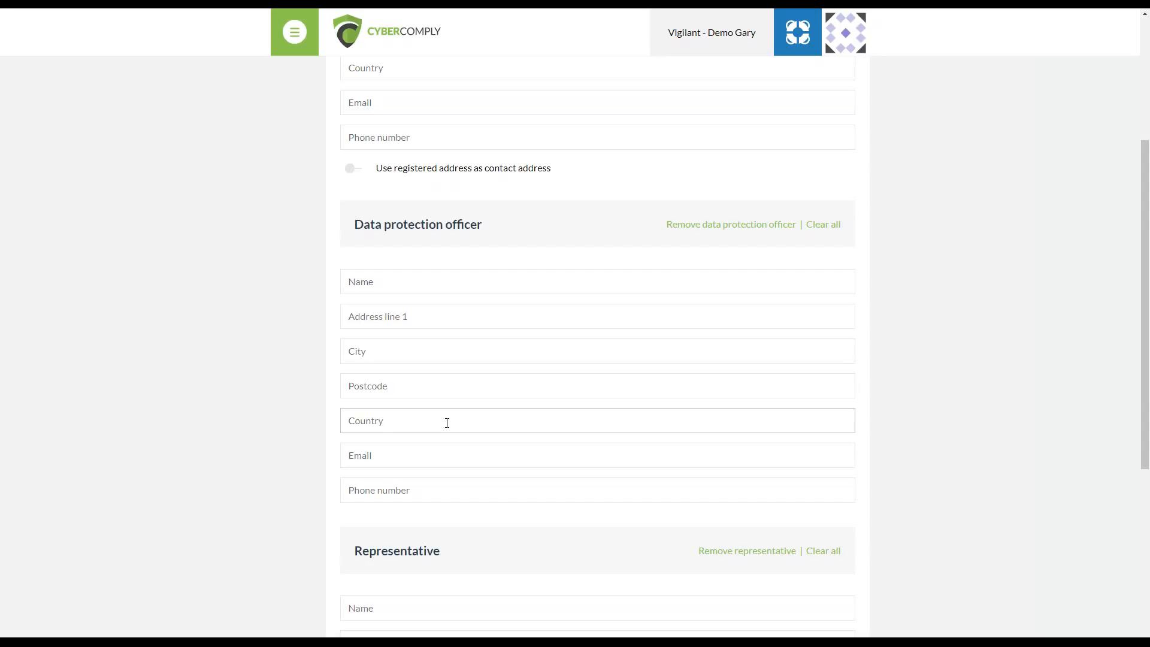
{"action": "scroll", "coordinate": [446, 423], "scroll_direction": "down", "scroll_amount": 5}
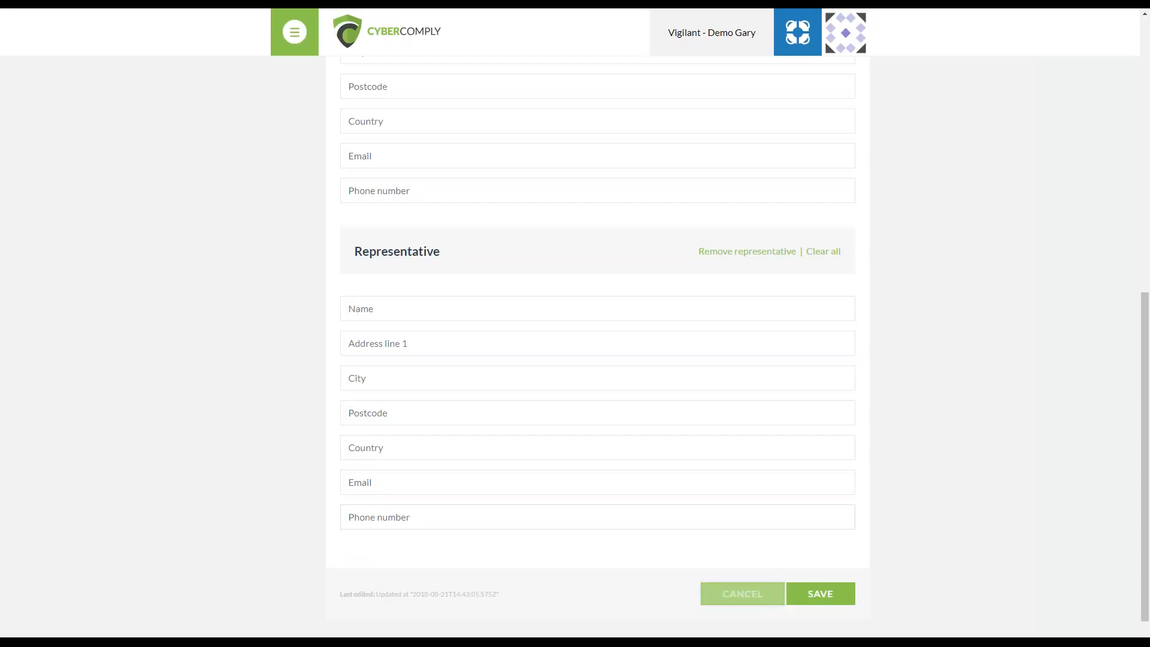
{"action": "scroll", "coordinate": [689, 447], "scroll_direction": "up", "scroll_amount": 10}
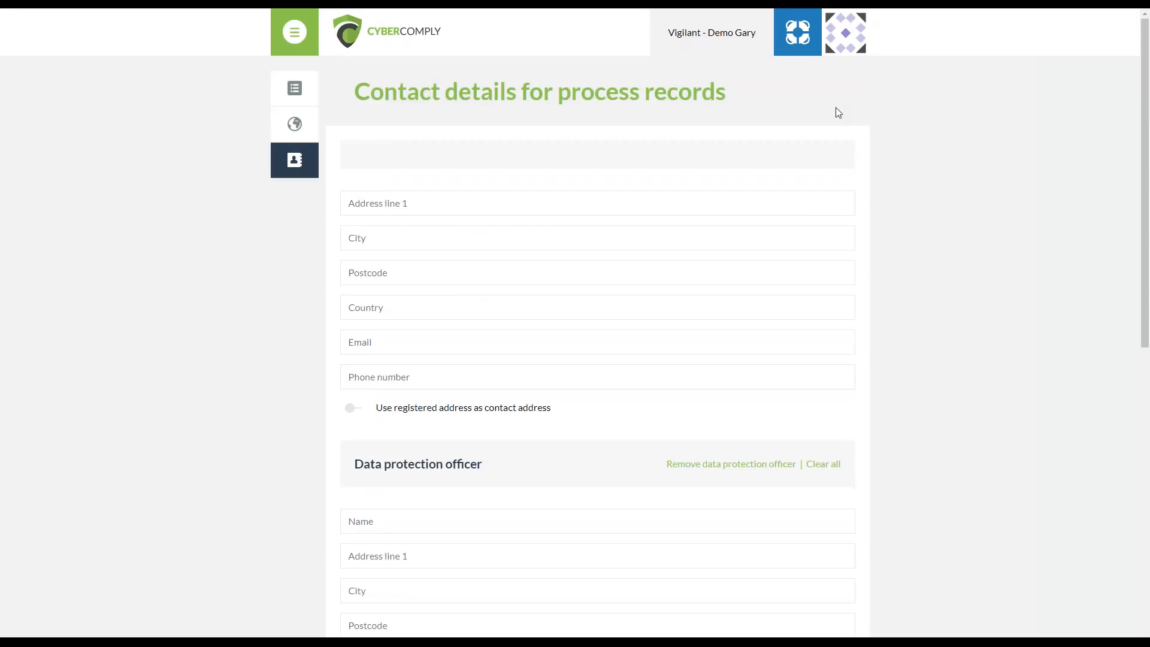
Leave the settings and return to the Data Flow Mapping Tool
{"action": "left_click", "coordinate": [846, 33]}
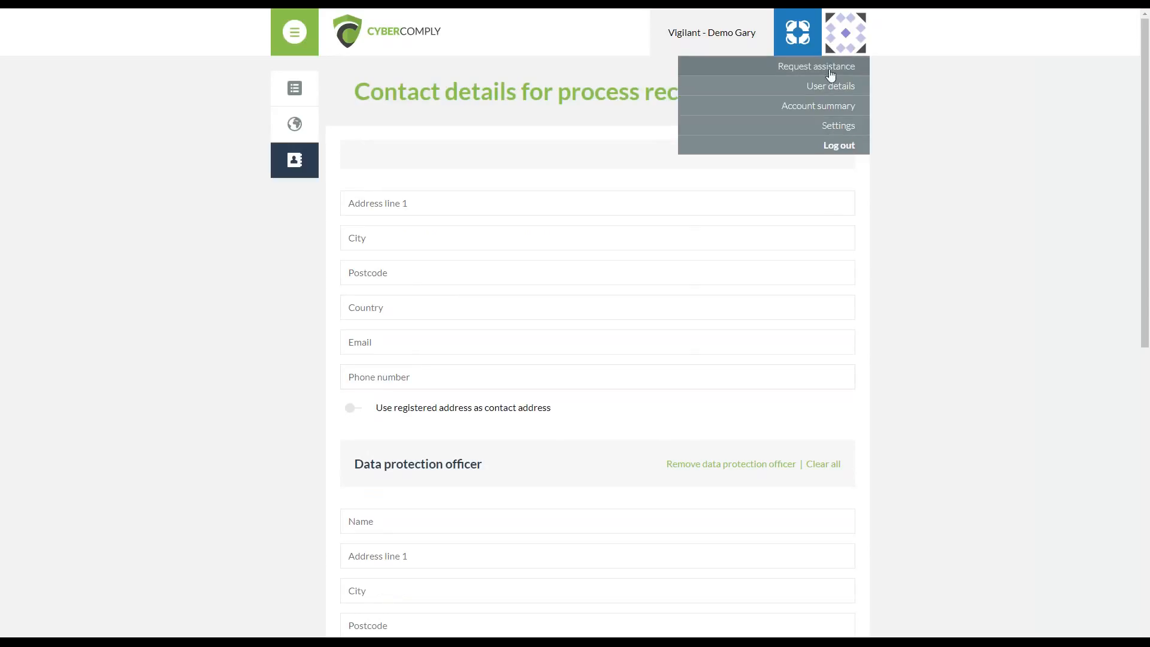
{"action": "mouse_move", "coordinate": [294, 47]}
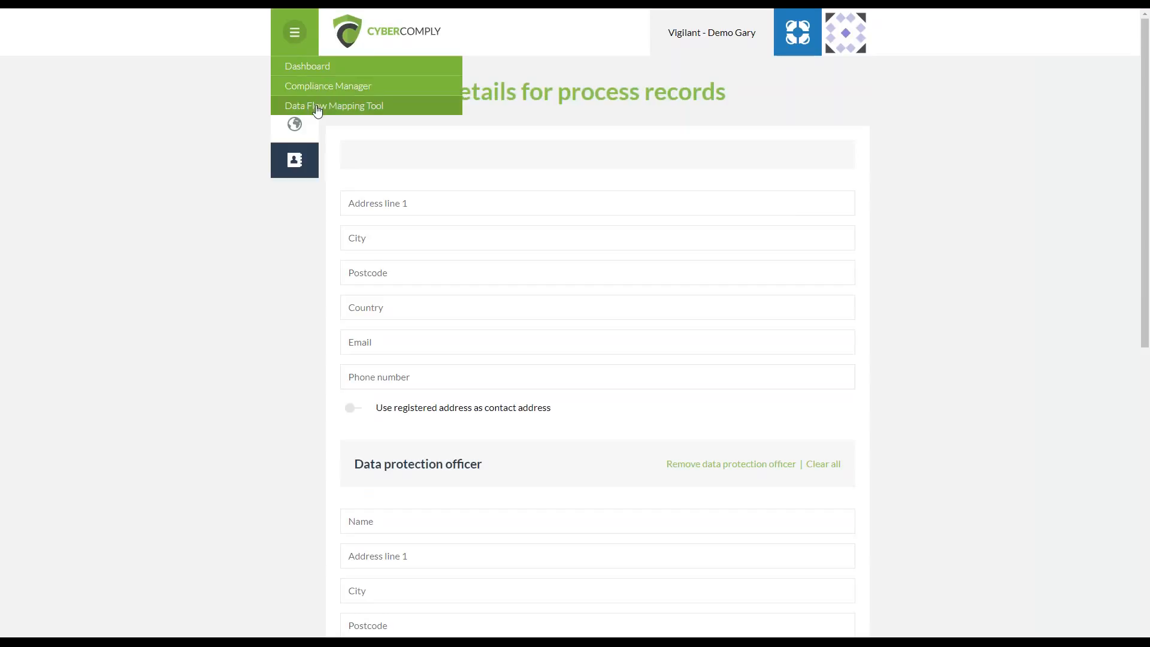
{"action": "left_click", "coordinate": [314, 106]}
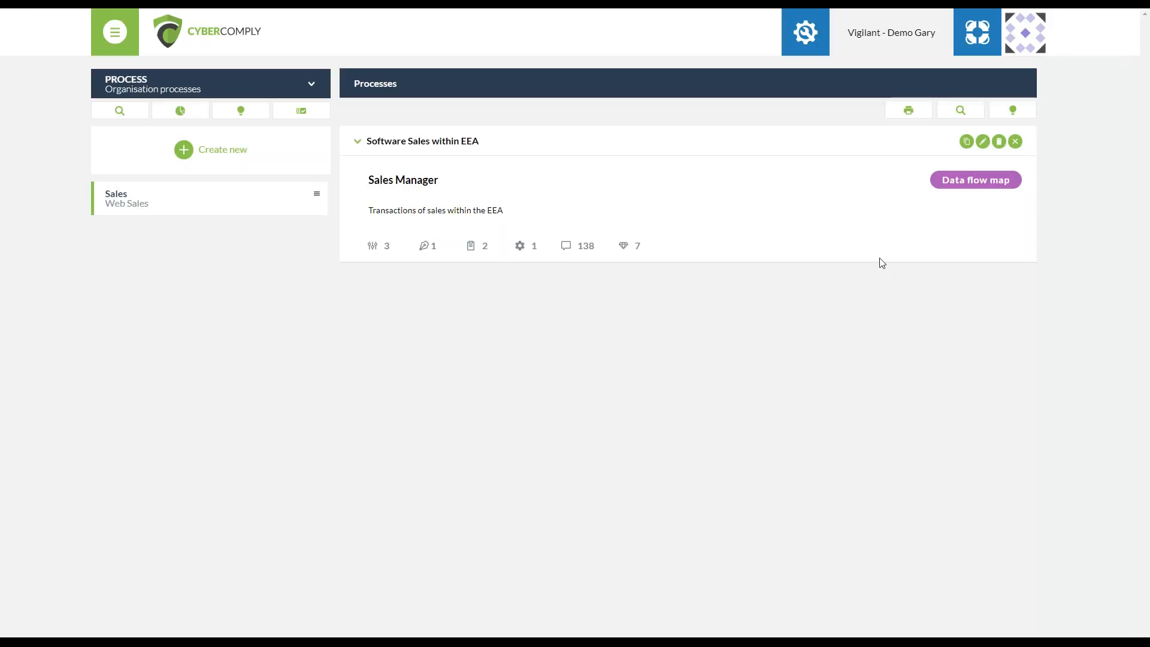
Open the data flow map of Software Sales within EEA and examine the Billing Team asset and its flow to the Service Centre Inbox
{"action": "left_click", "coordinate": [971, 180]}
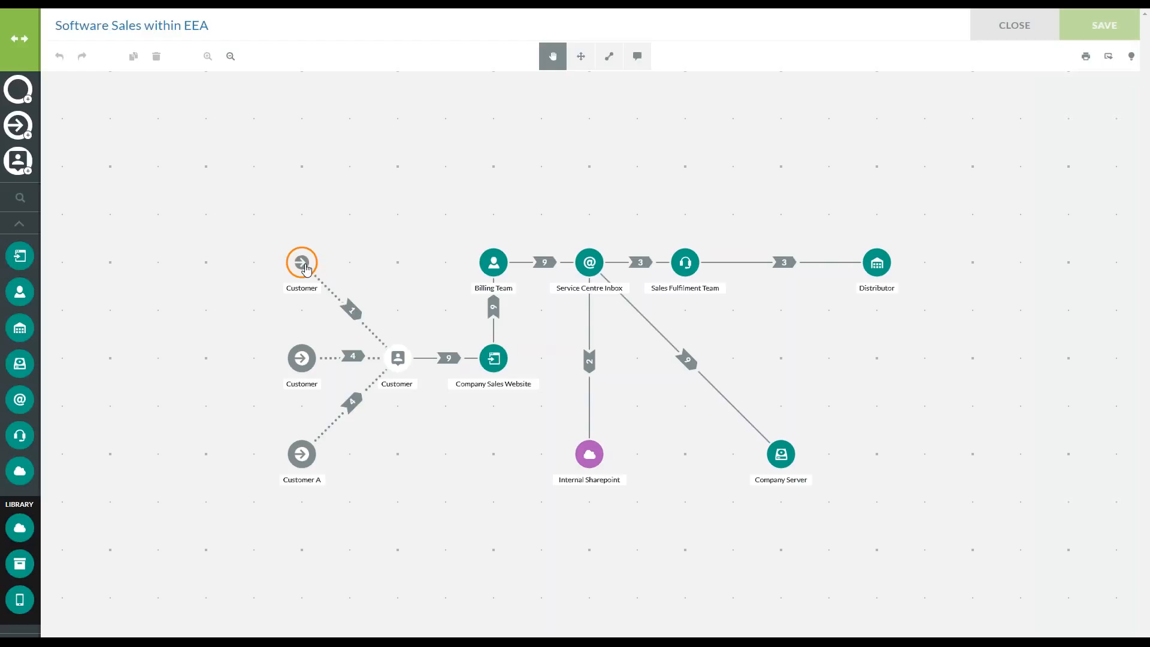
{"action": "left_click", "coordinate": [498, 264]}
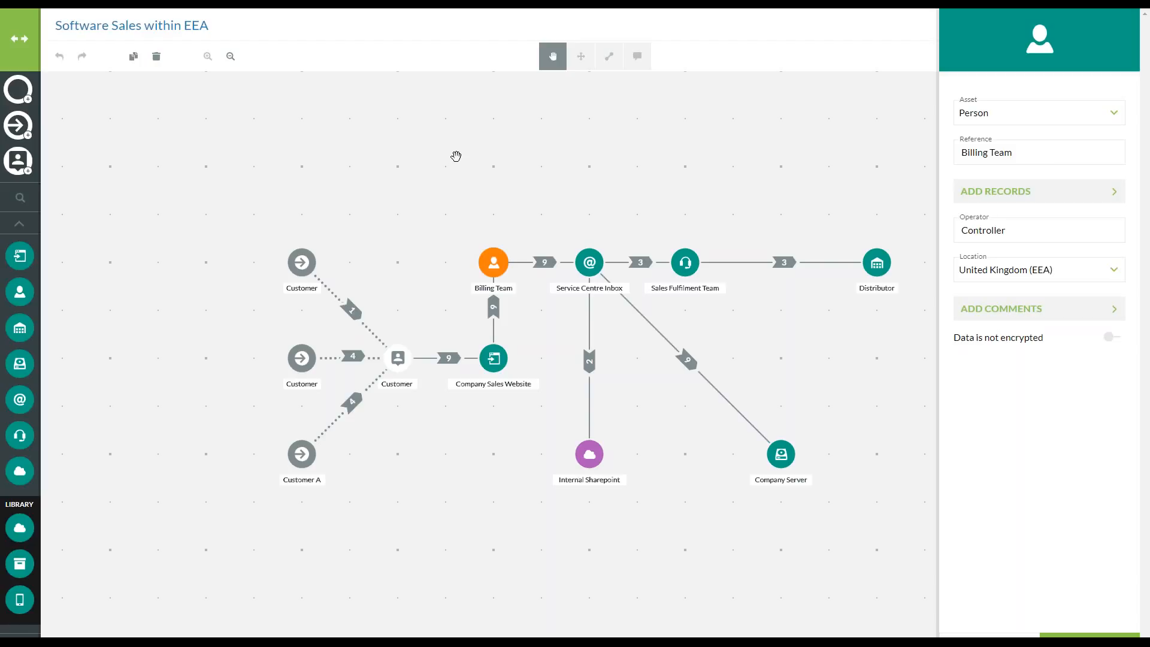
{"action": "left_click", "coordinate": [661, 216]}
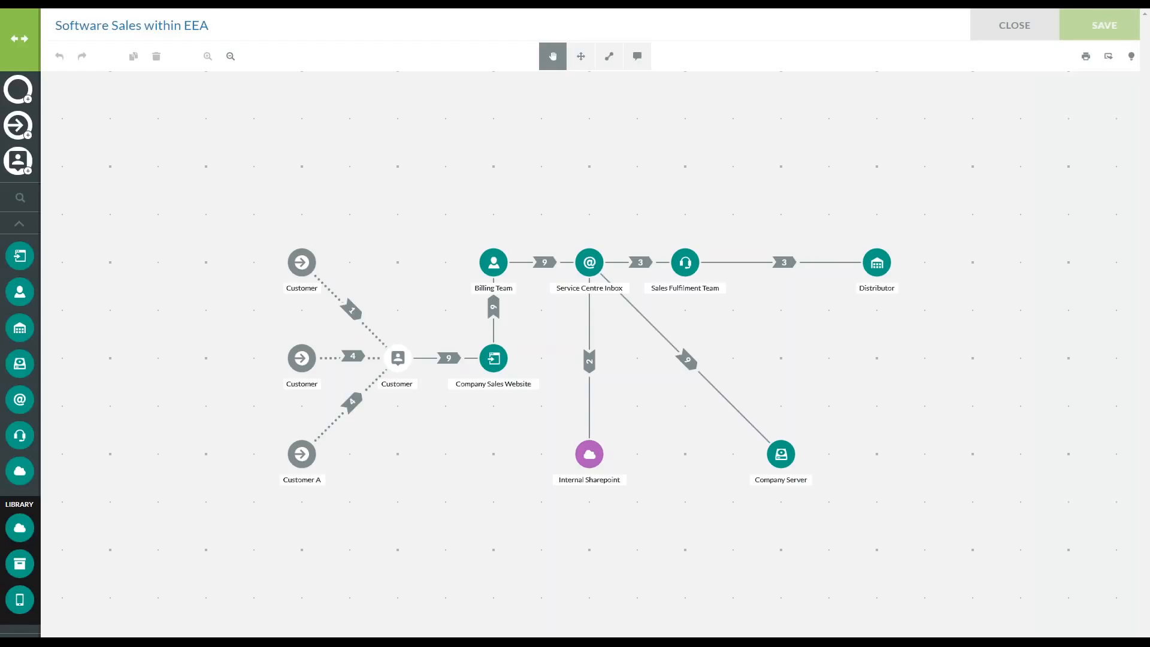
{"action": "left_click", "coordinate": [503, 265]}
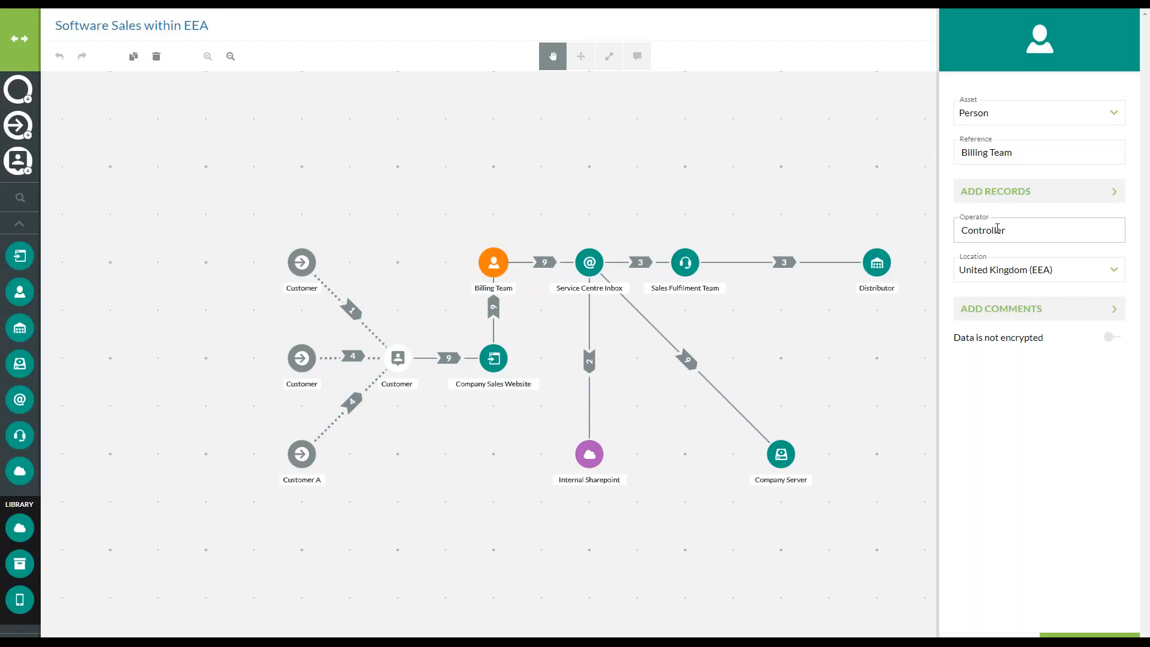
{"action": "left_click", "coordinate": [543, 261]}
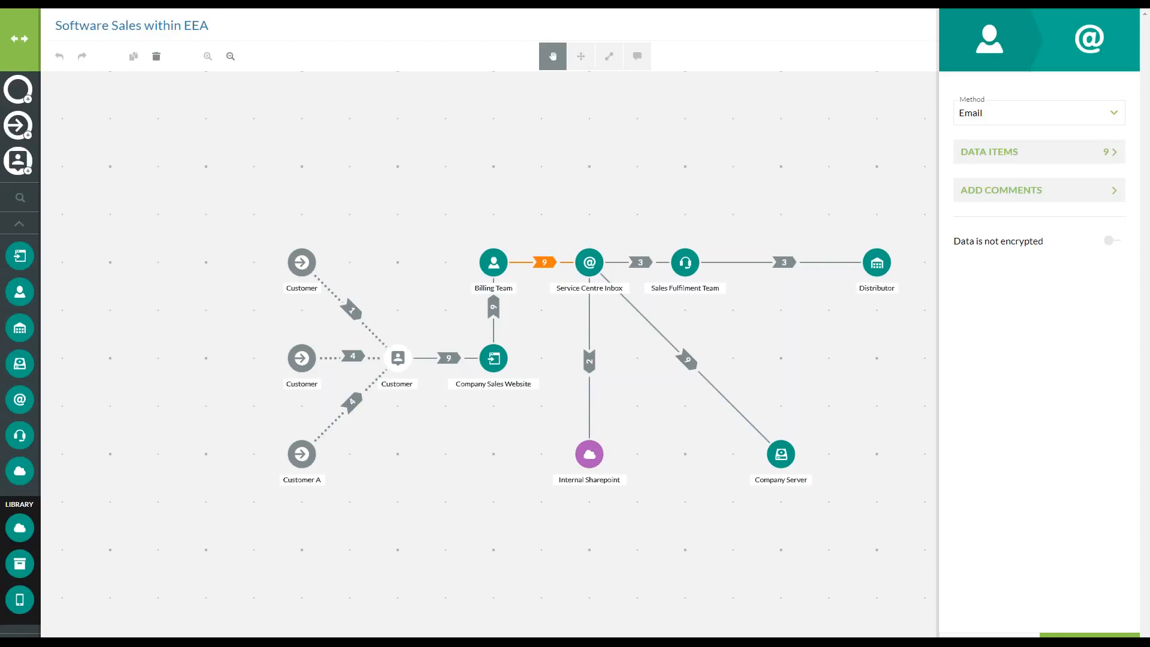
{"action": "left_click", "coordinate": [847, 259]}
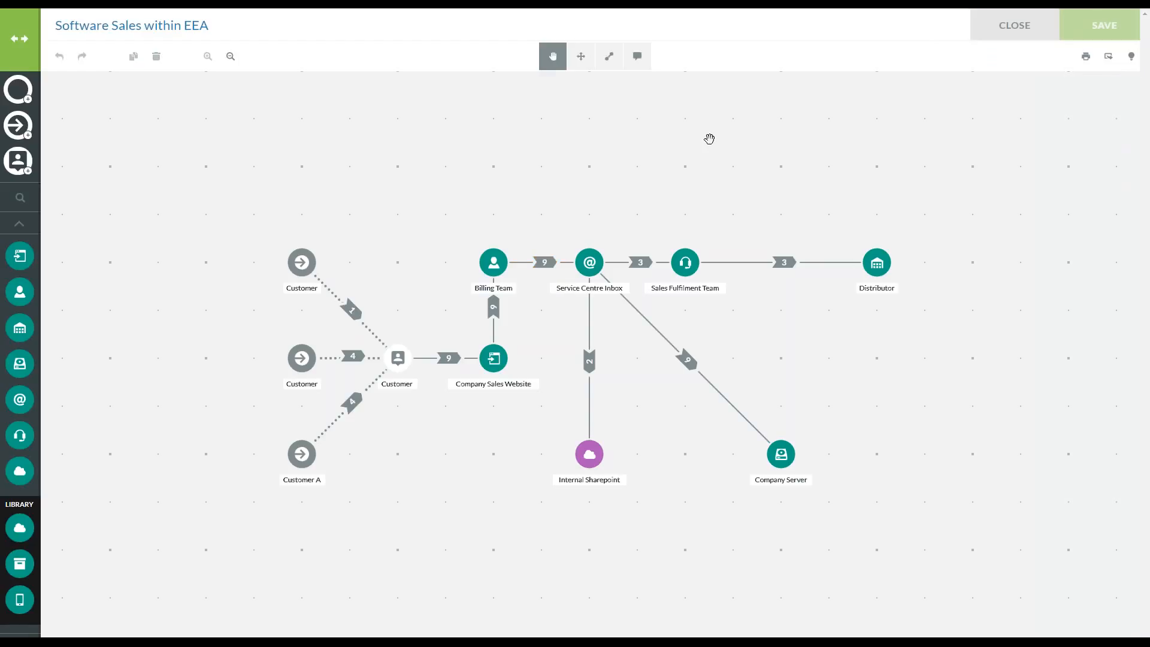
Try moving the Service Centre Inbox above its row, and return it to its place between Billing Team and Sales Fulfilment Team
{"action": "left_click", "coordinate": [580, 56]}
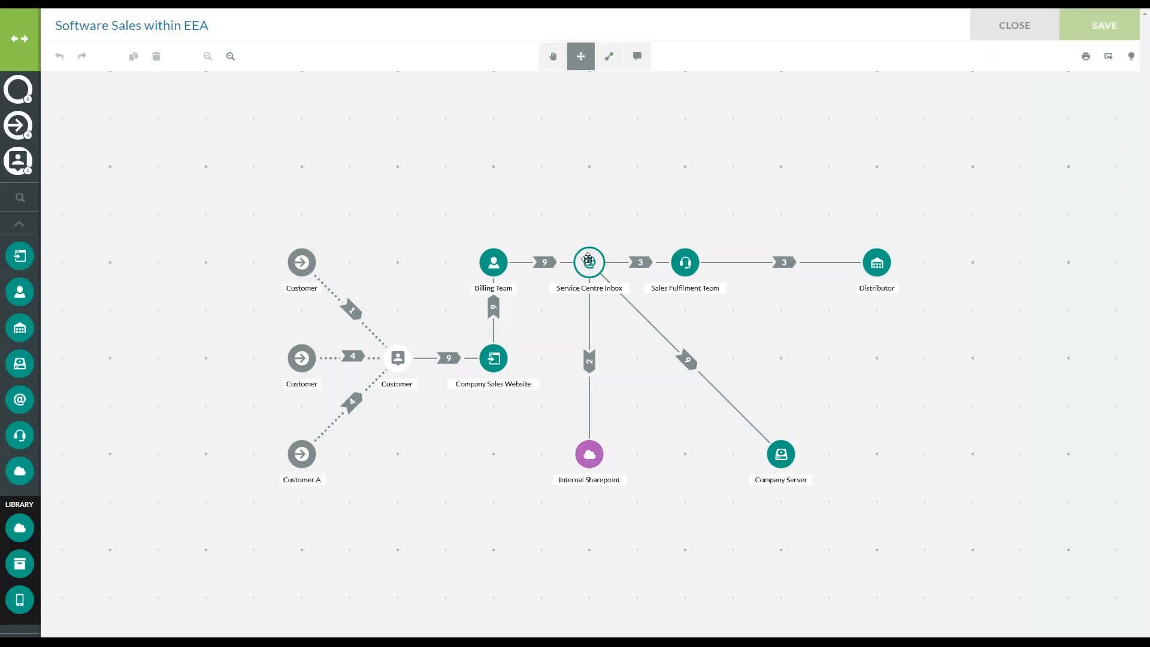
{"action": "left_click_drag", "start_coordinate": [589, 260], "coordinate": [589, 183]}
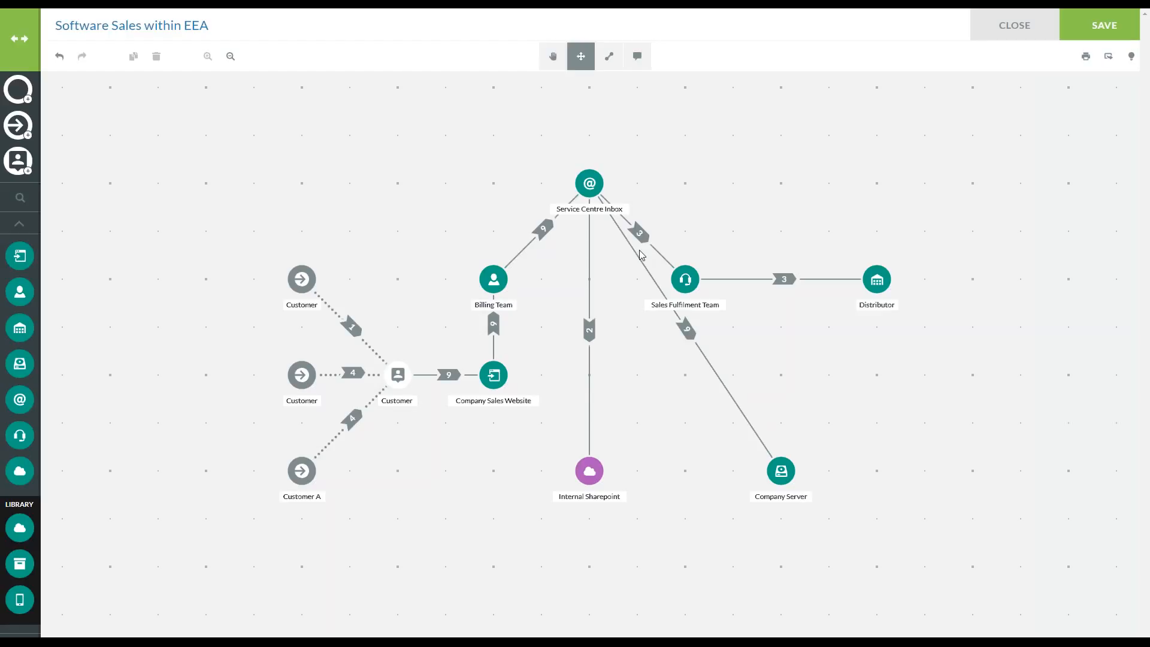
{"action": "left_click_drag", "start_coordinate": [587, 211], "coordinate": [587, 307]}
Show the map's comments and open the Distributor's existing comment for editing, leaving it without saving
{"action": "left_click", "coordinate": [610, 55]}
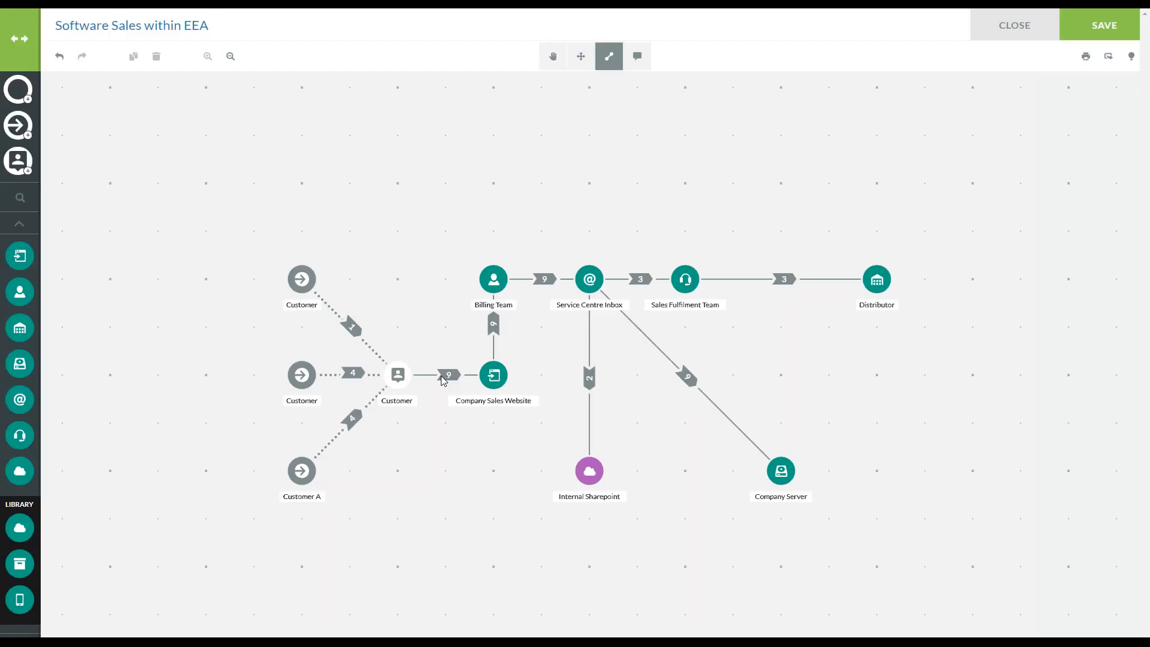
{"action": "left_click", "coordinate": [639, 60]}
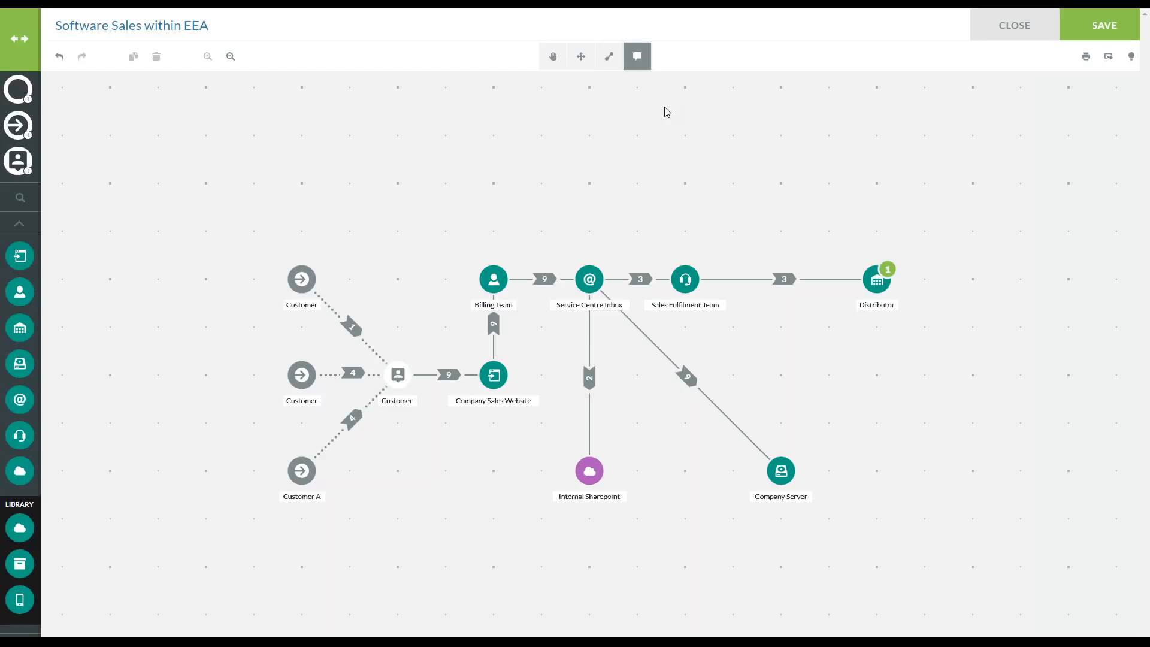
{"action": "left_click", "coordinate": [886, 275]}
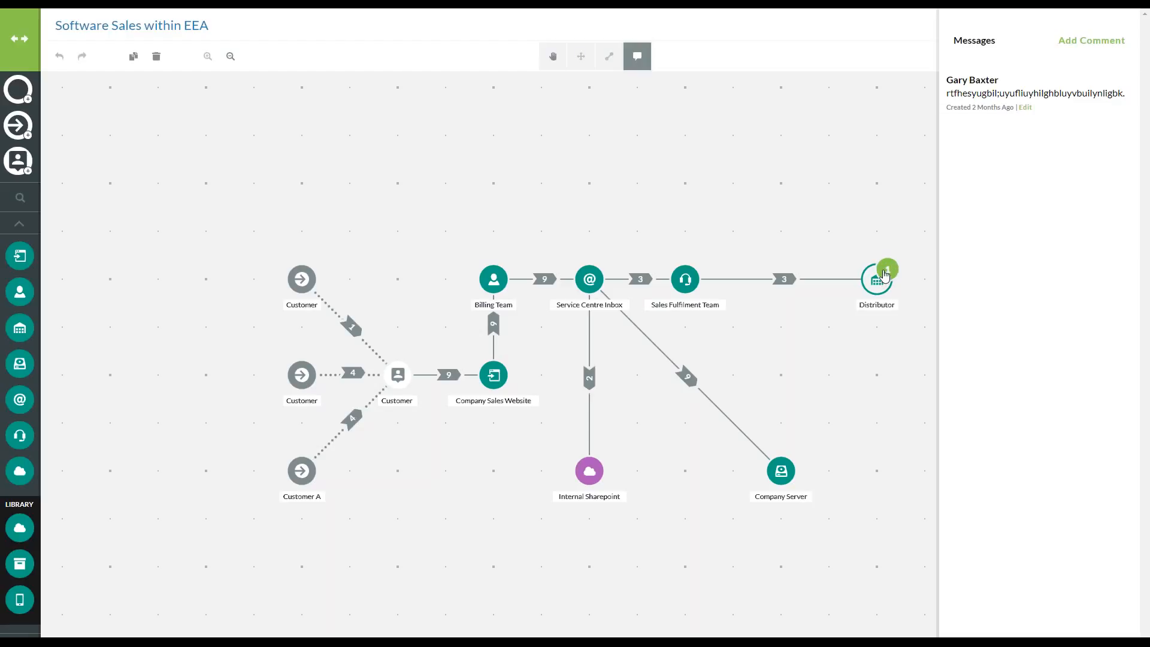
{"action": "left_click", "coordinate": [1025, 108]}
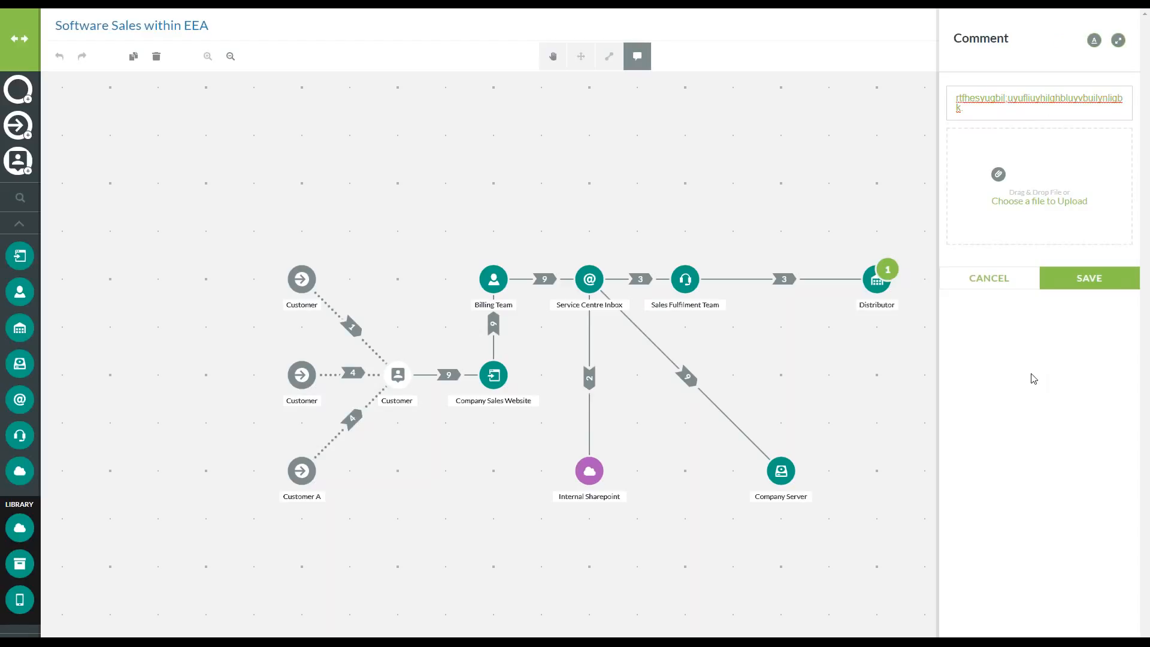
{"action": "left_click", "coordinate": [1008, 287]}
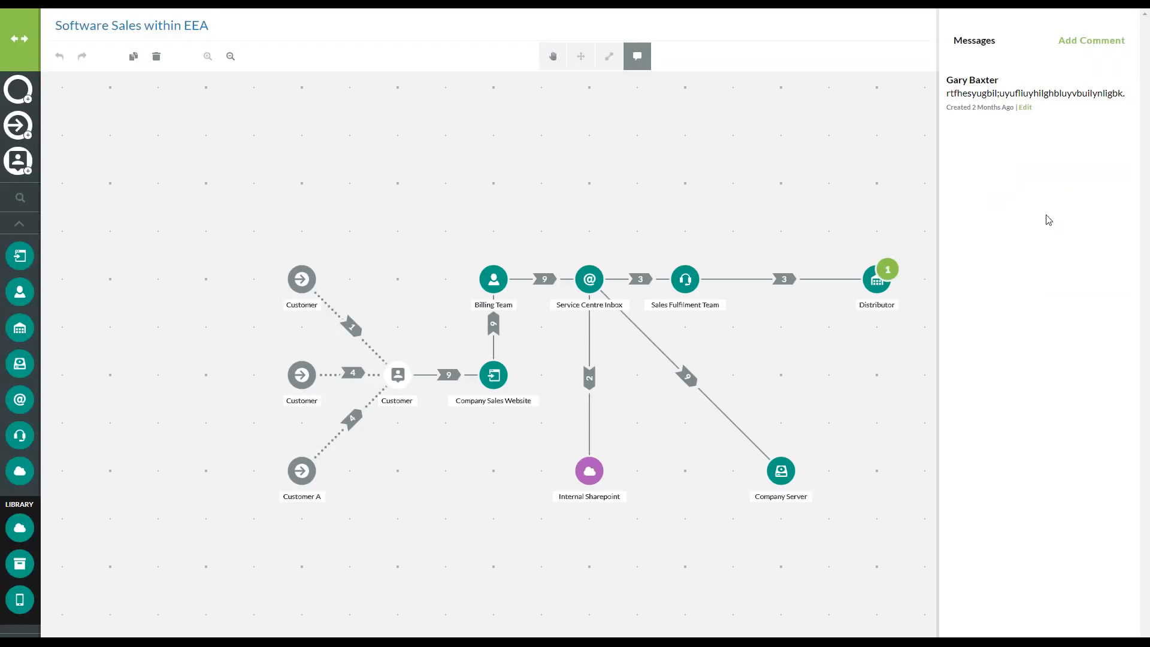
{"action": "left_click", "coordinate": [798, 158]}
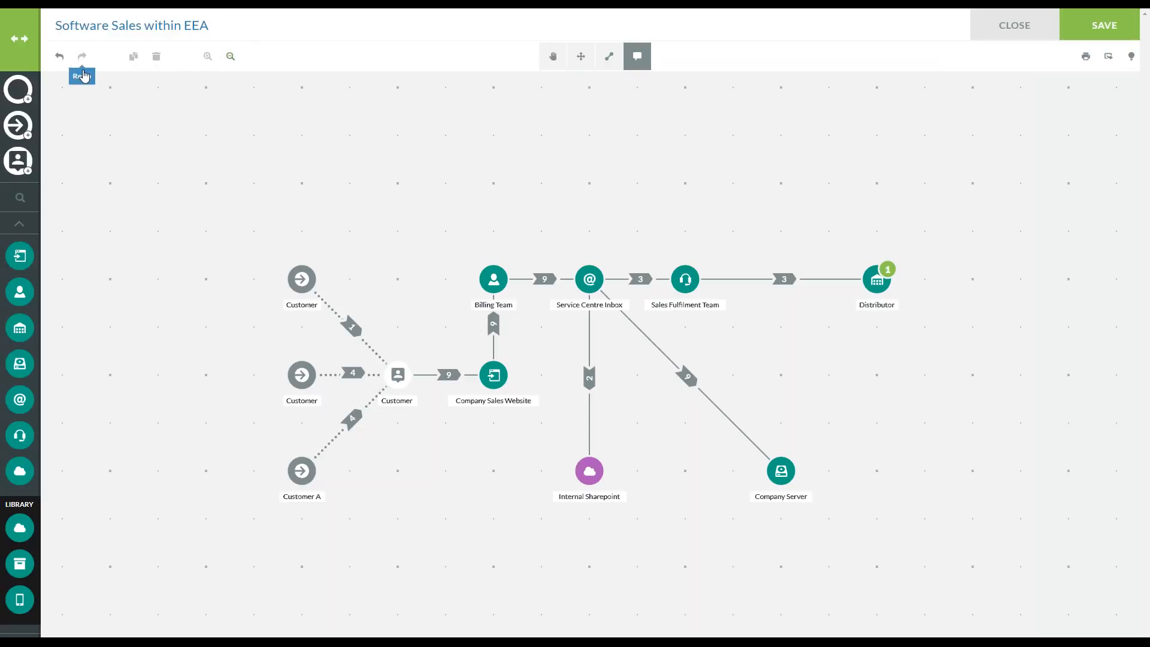
Try zooming the map out and back in, and view the Billing Team's details with the Hand tool
{"action": "left_click", "coordinate": [230, 57]}
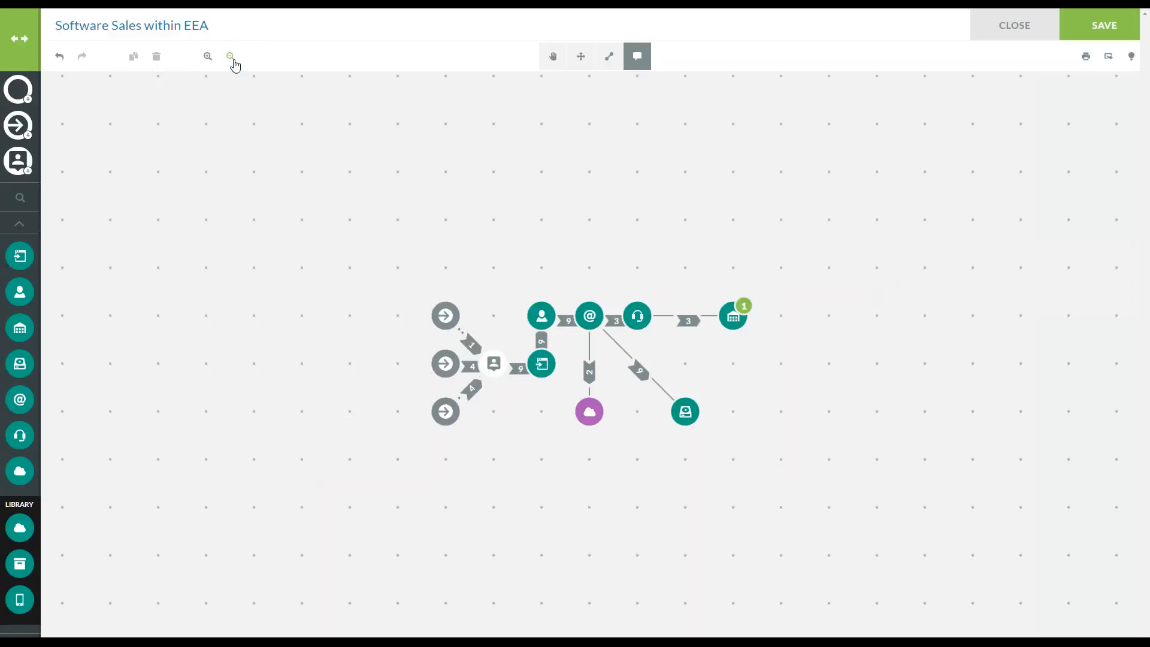
{"action": "left_click", "coordinate": [208, 56]}
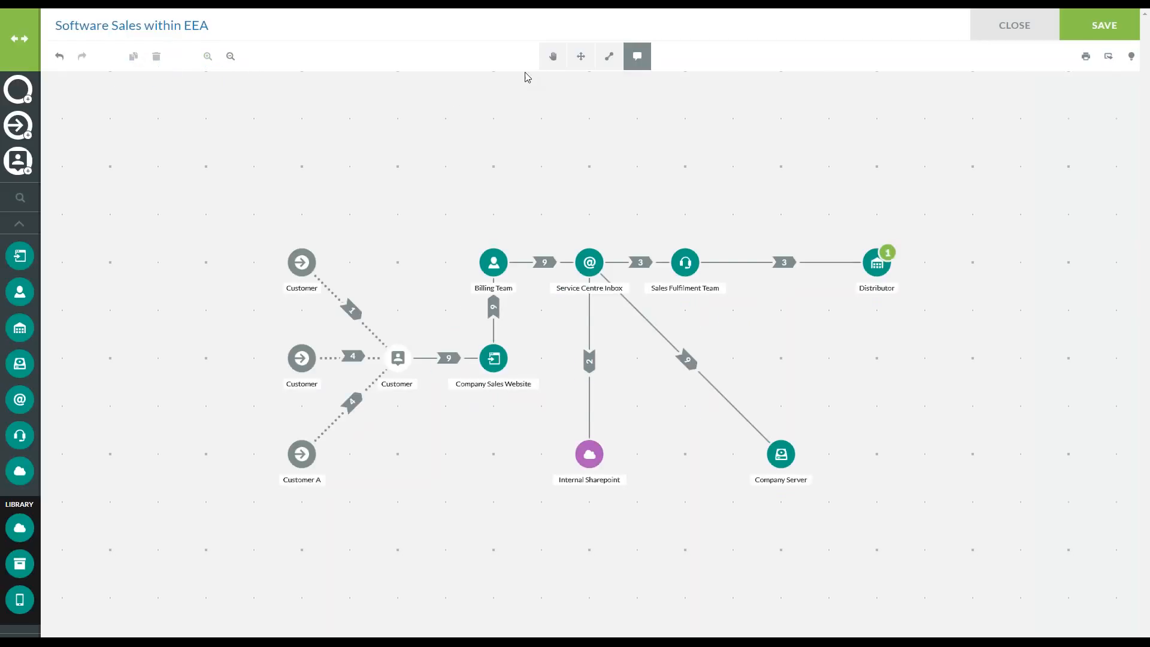
{"action": "left_click", "coordinate": [553, 56]}
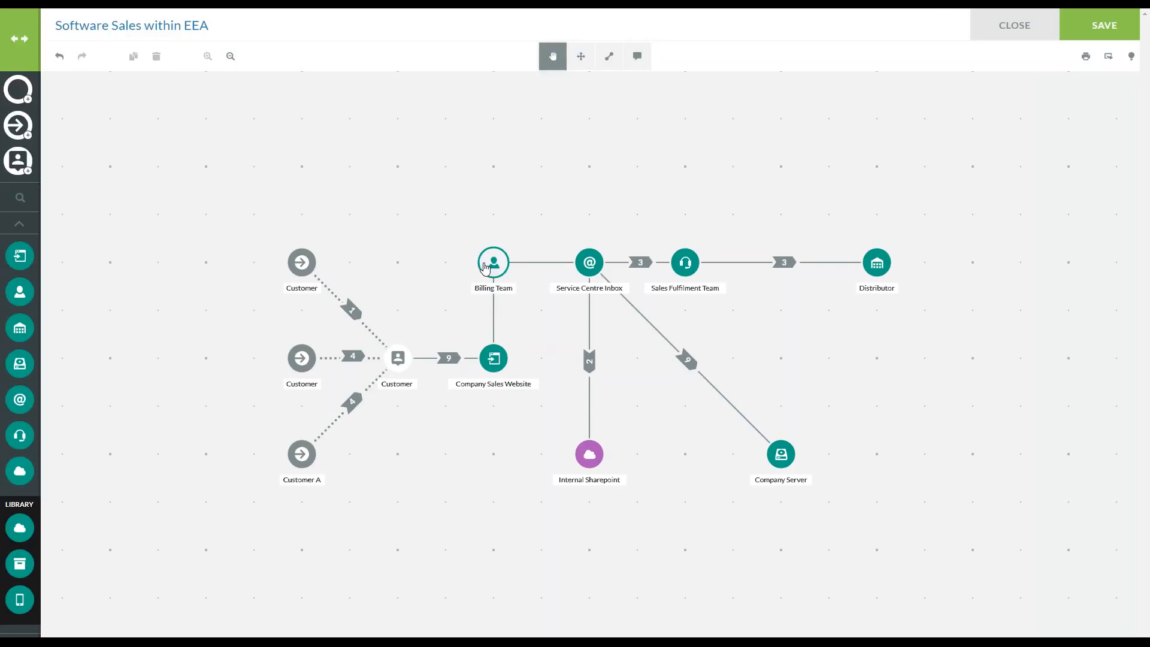
{"action": "left_click", "coordinate": [494, 261]}
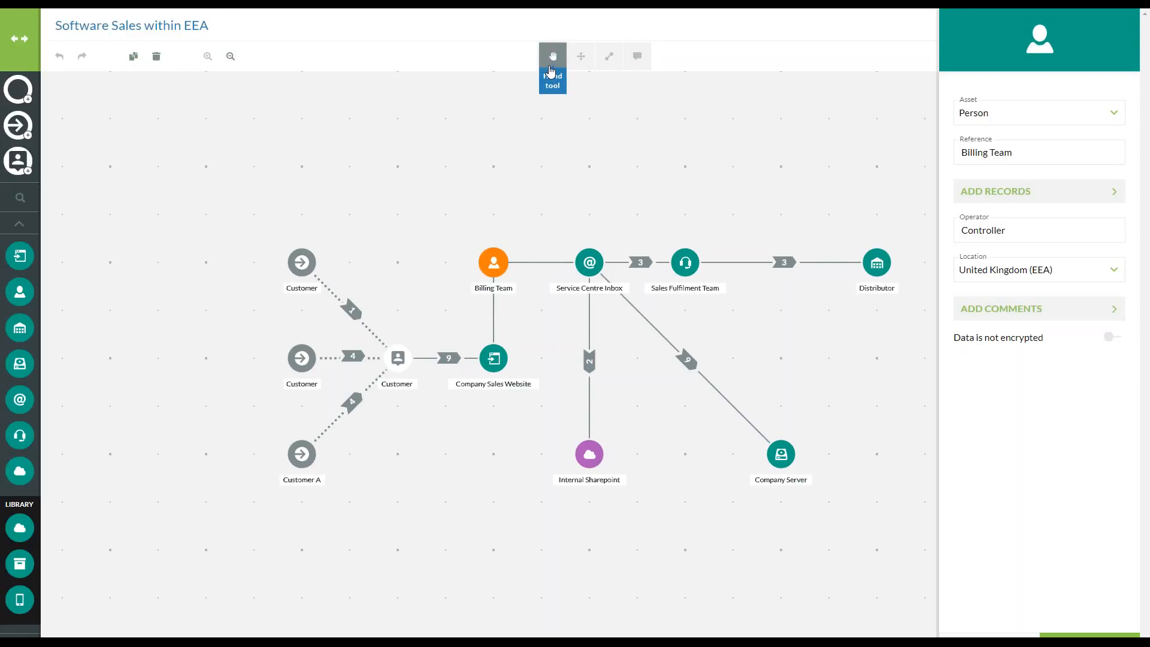
{"action": "left_click", "coordinate": [280, 111]}
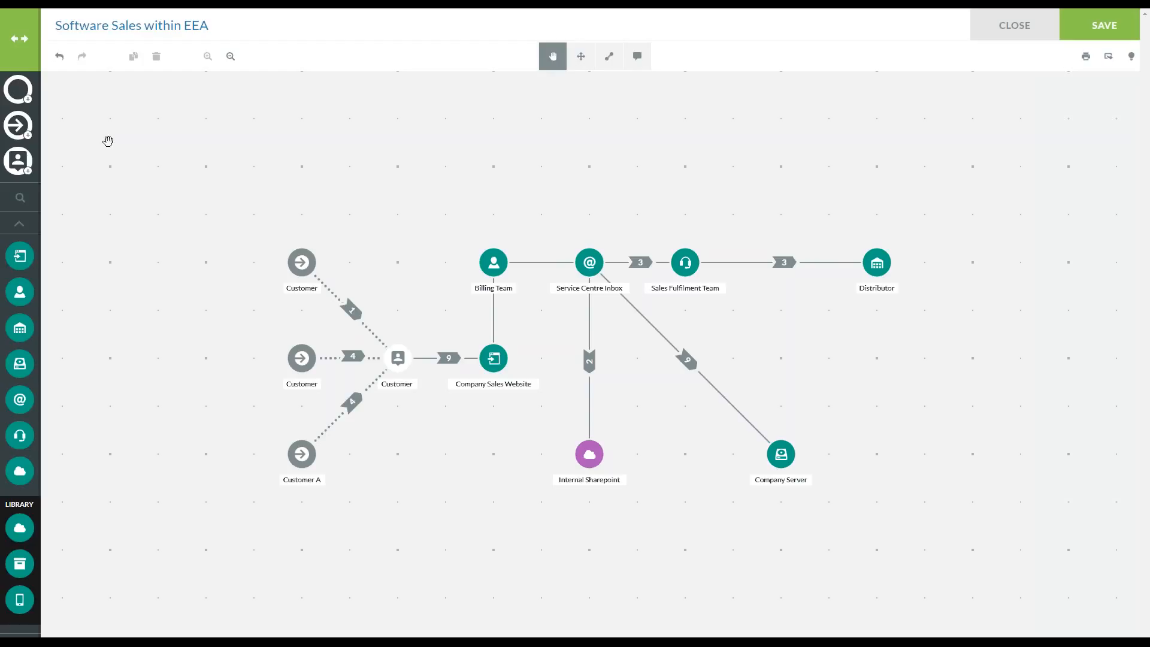
Expand the asset library and add a new Call centre asset to the map
{"action": "left_click", "coordinate": [27, 43]}
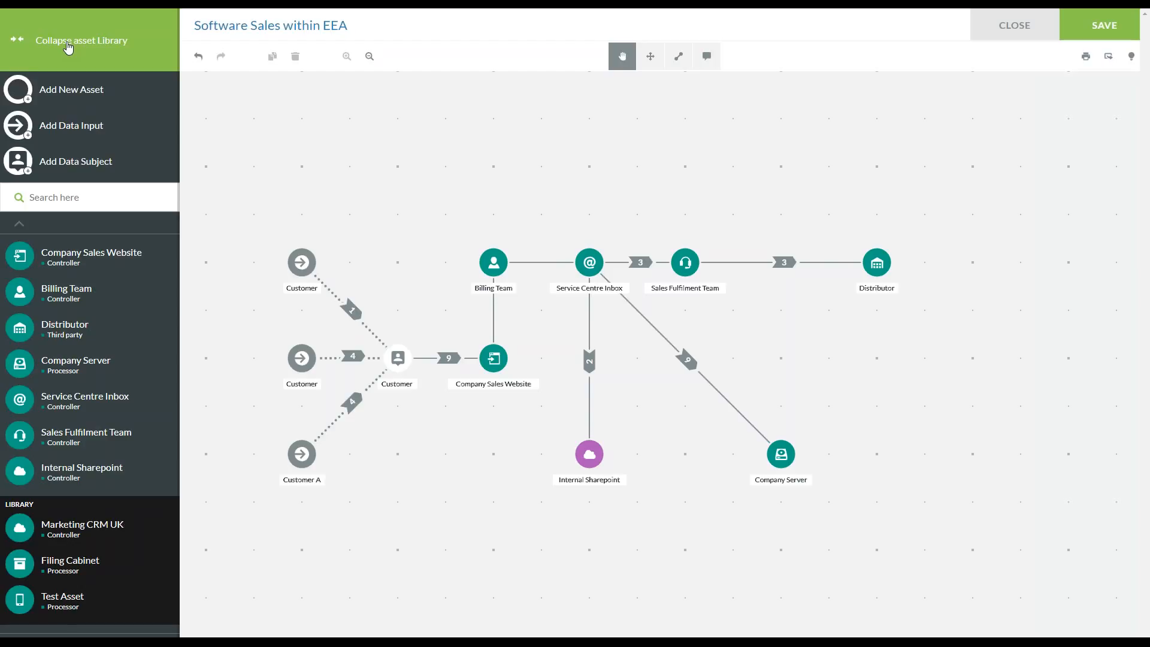
{"action": "left_click", "coordinate": [73, 91]}
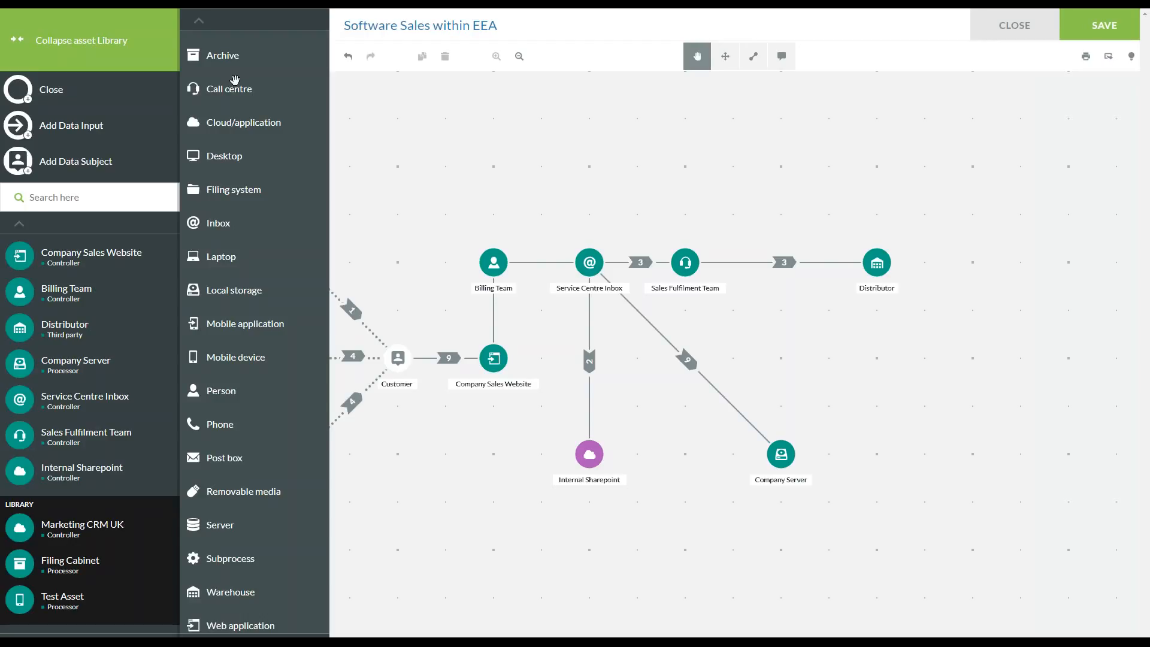
{"action": "scroll", "coordinate": [246, 113], "scroll_direction": "down", "scroll_amount": 1}
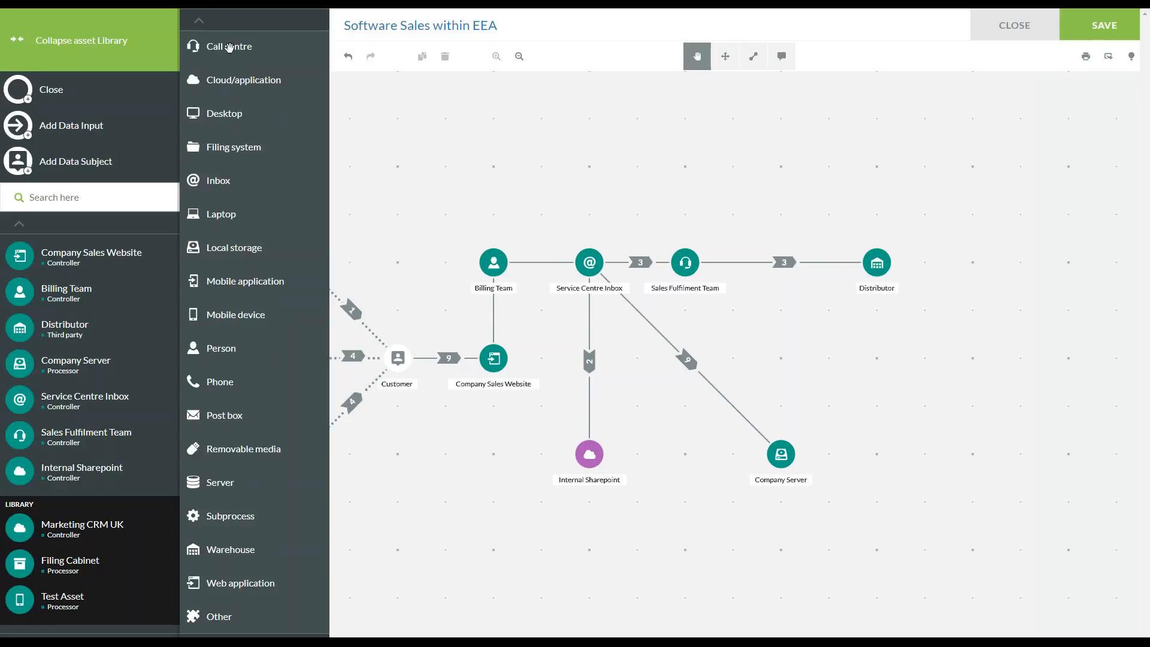
{"action": "scroll", "coordinate": [231, 88], "scroll_direction": "up", "scroll_amount": 1}
{"action": "left_click", "coordinate": [229, 96]}
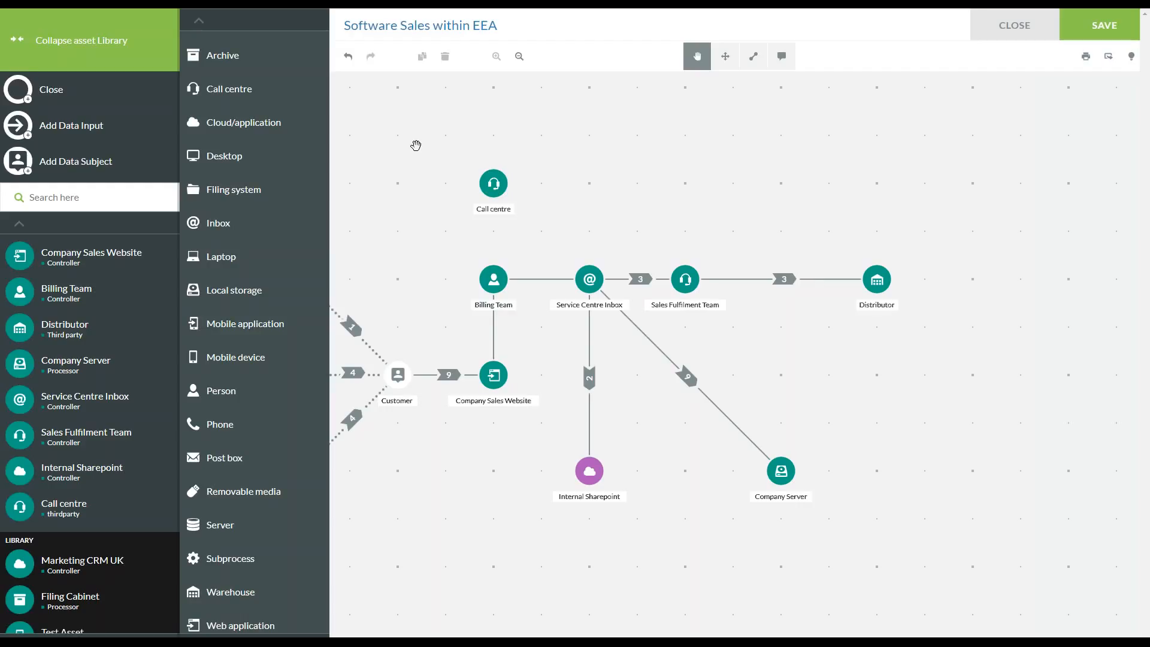
{"action": "left_click", "coordinate": [88, 96]}
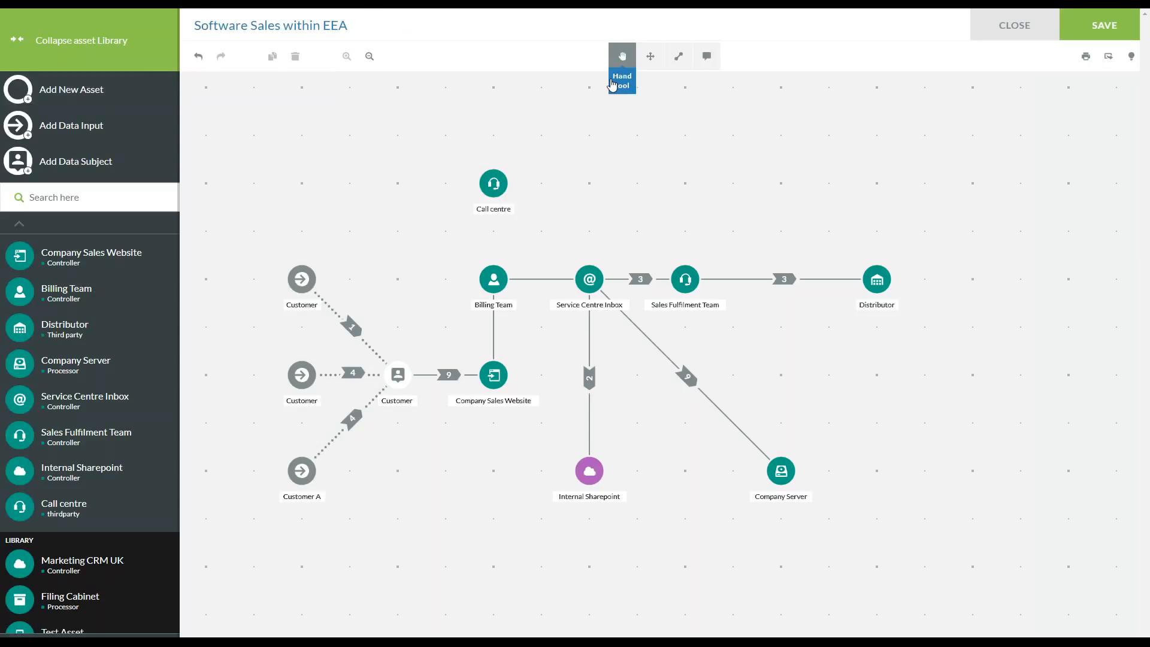
Try the reference "Call centre US" for the new asset and look through its asset types and locations, closing the details without saving
{"action": "left_click", "coordinate": [494, 189]}
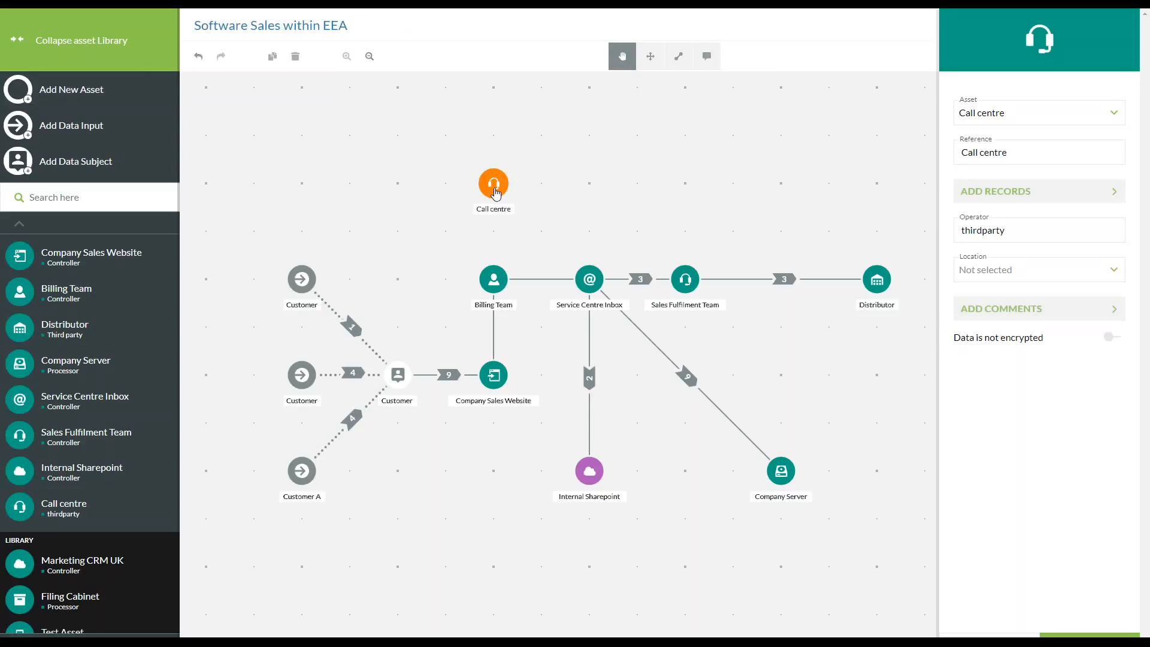
{"action": "left_click", "coordinate": [1032, 120]}
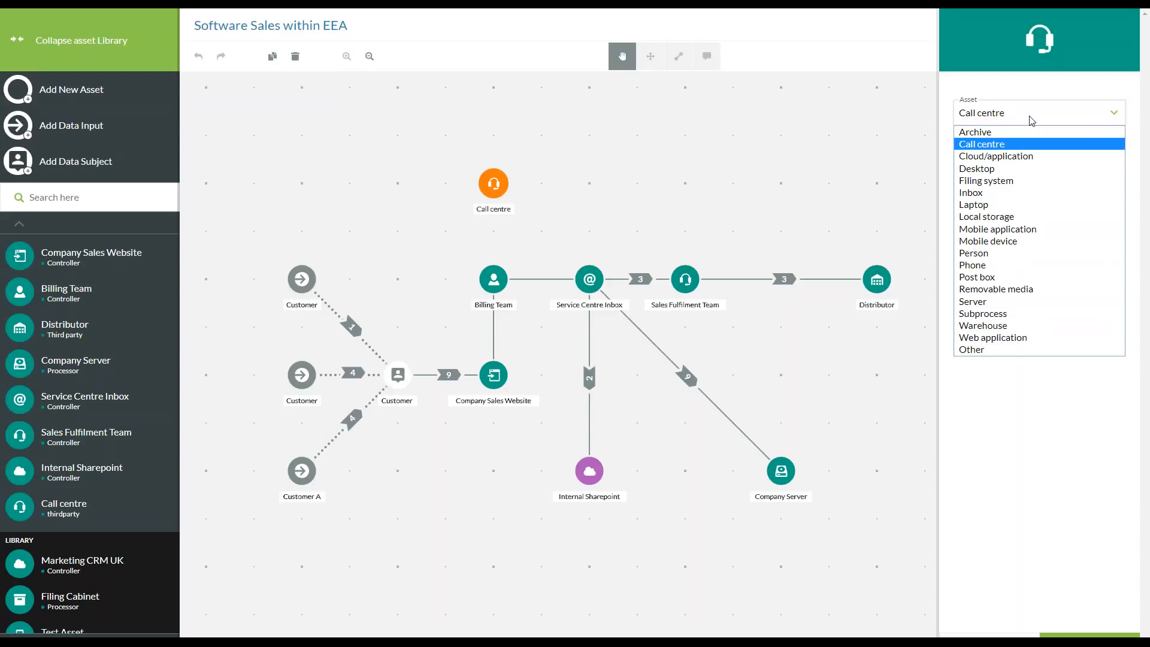
{"action": "left_click", "coordinate": [1032, 120]}
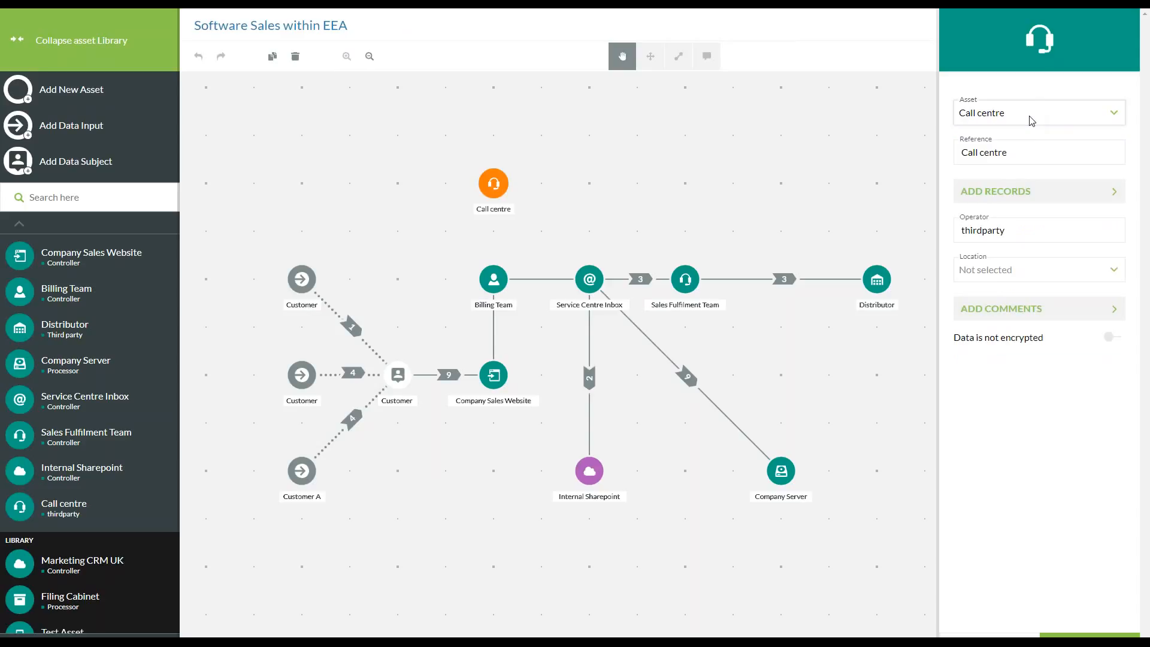
{"action": "left_click", "coordinate": [1030, 158]}
{"action": "type", "text": "US"}
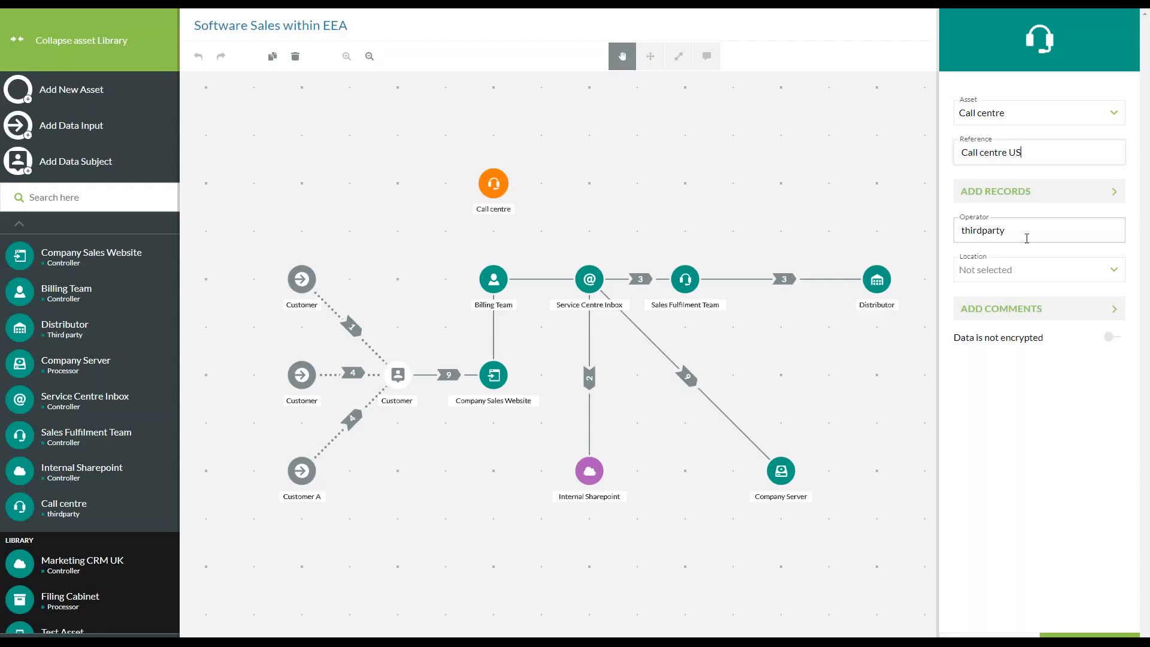
{"action": "left_click", "coordinate": [1033, 278]}
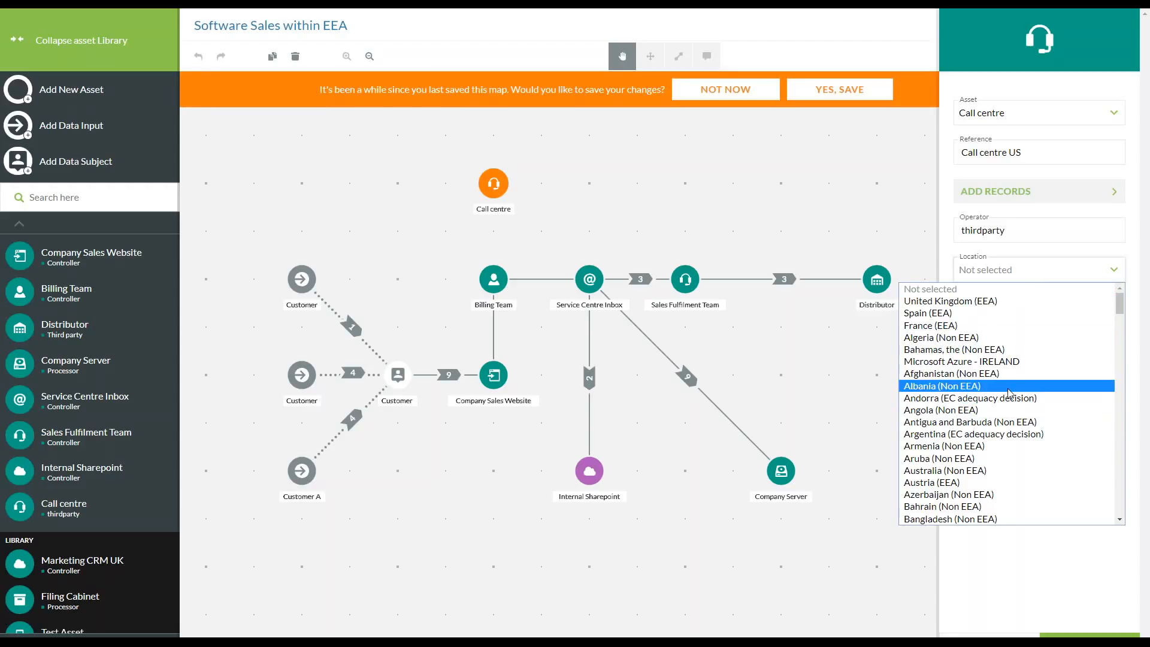
{"action": "left_click", "coordinate": [1054, 273]}
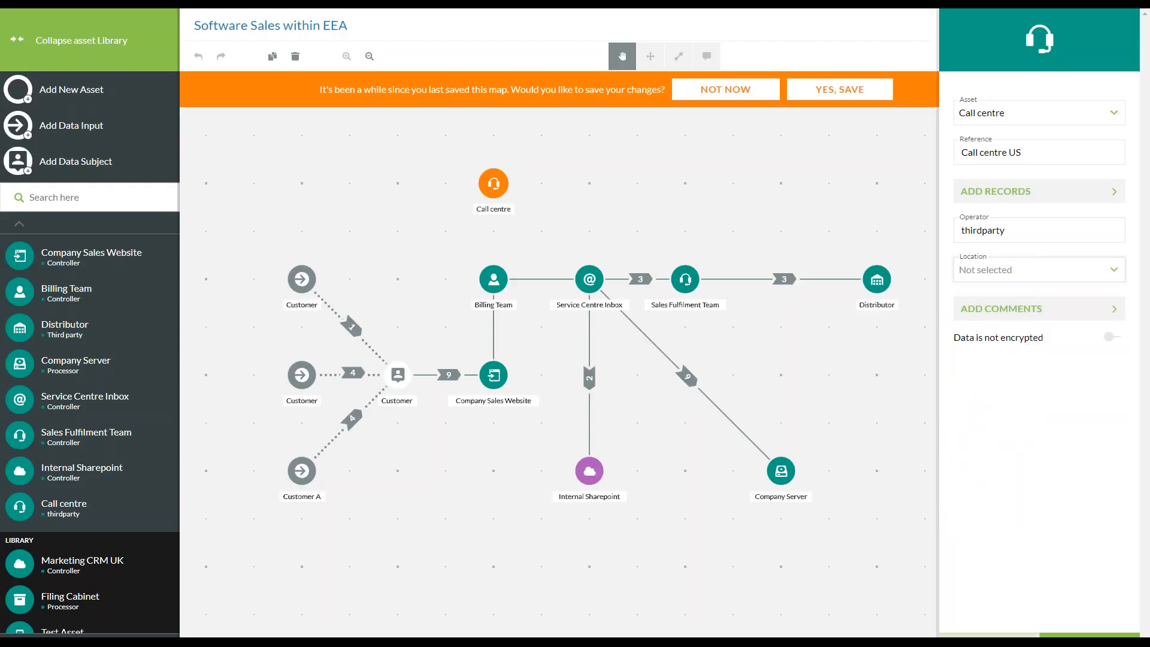
{"action": "left_click", "coordinate": [989, 635]}
Delete the new Call centre asset from the map
{"action": "left_click", "coordinate": [502, 184]}
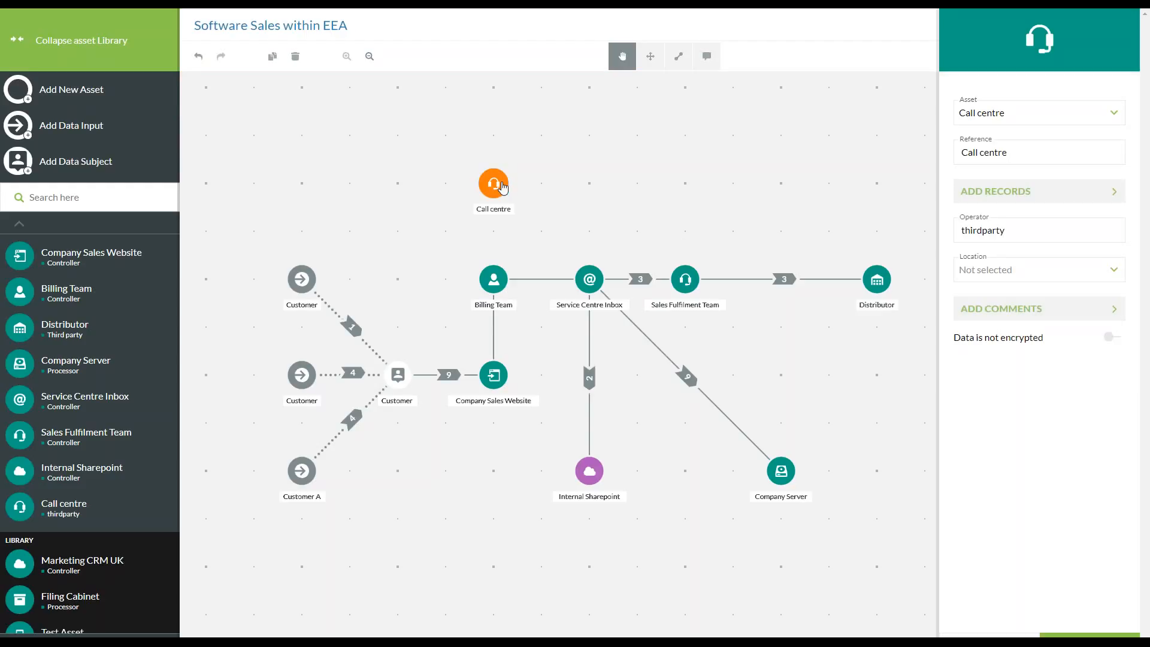
{"action": "left_click", "coordinate": [295, 57]}
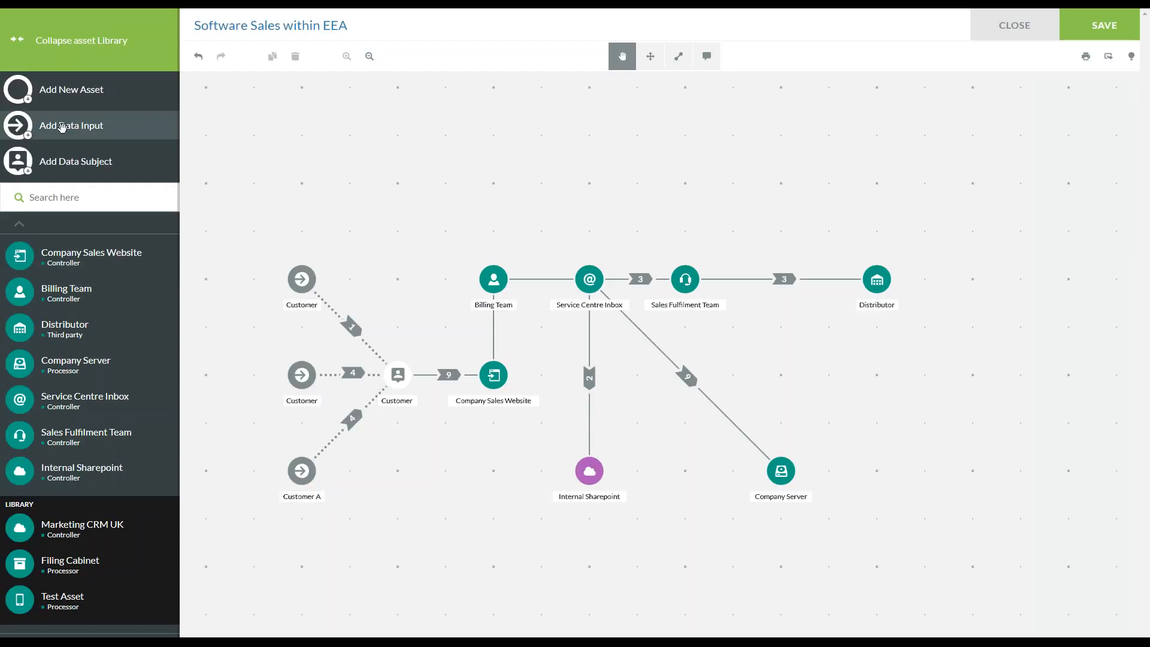
Try adding a data input above the existing Customer inputs, and delete it again
{"action": "left_click_drag", "start_coordinate": [62, 127], "coordinate": [301, 186]}
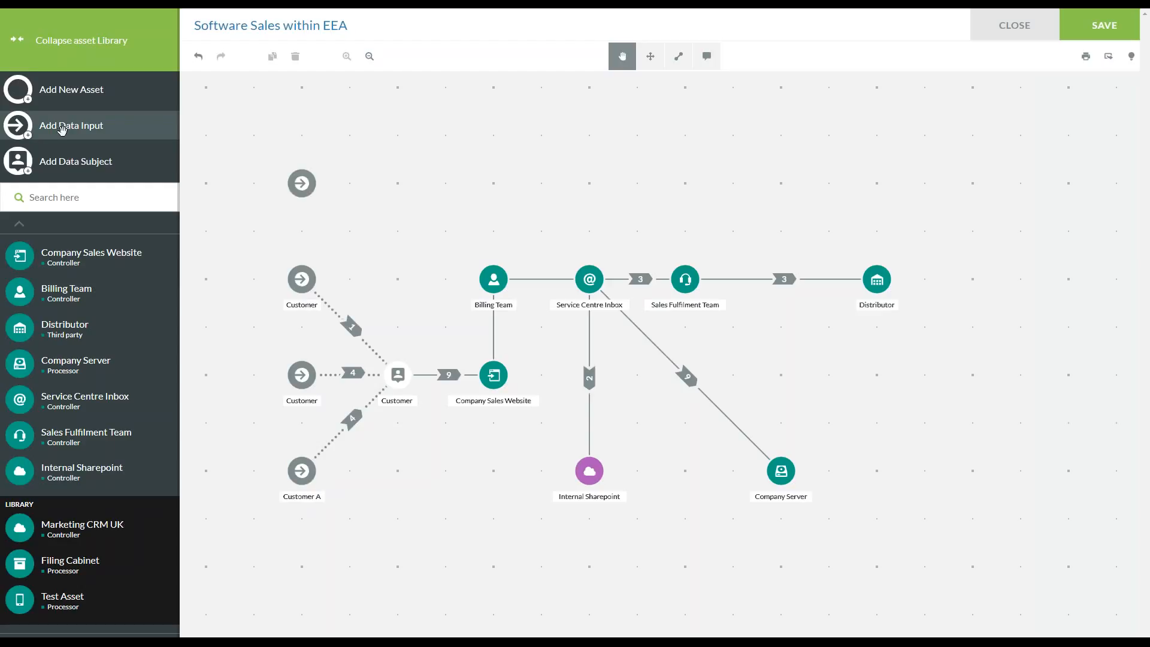
{"action": "left_click", "coordinate": [301, 187]}
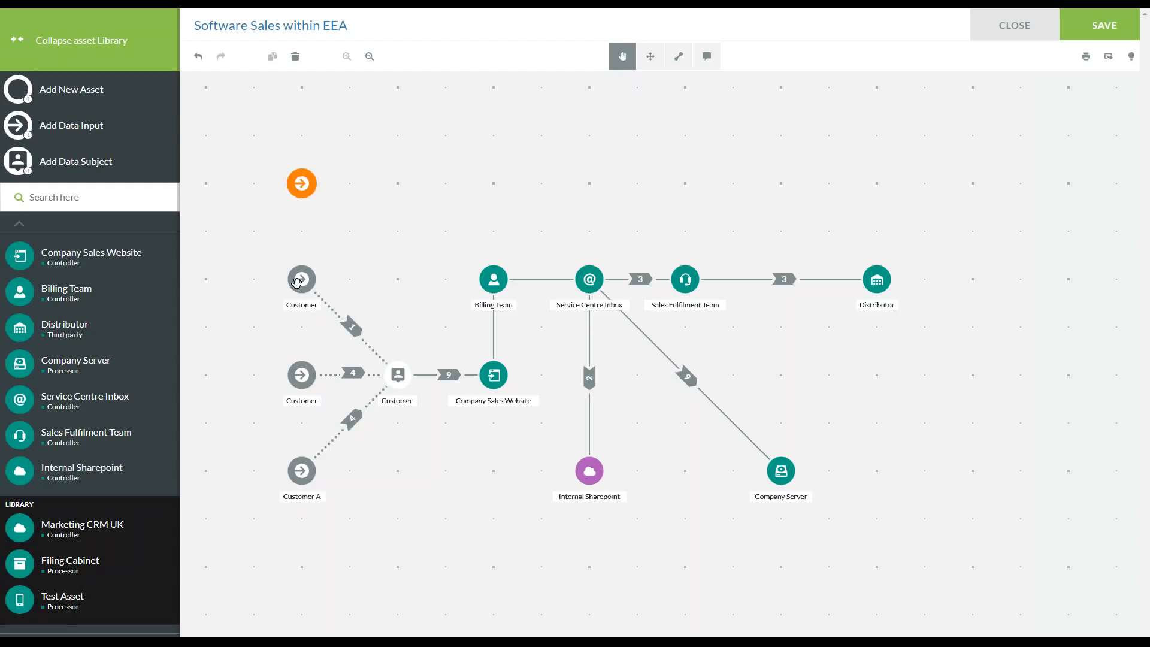
{"action": "left_click", "coordinate": [361, 199]}
{"action": "left_click", "coordinate": [303, 184]}
{"action": "left_click", "coordinate": [295, 57]}
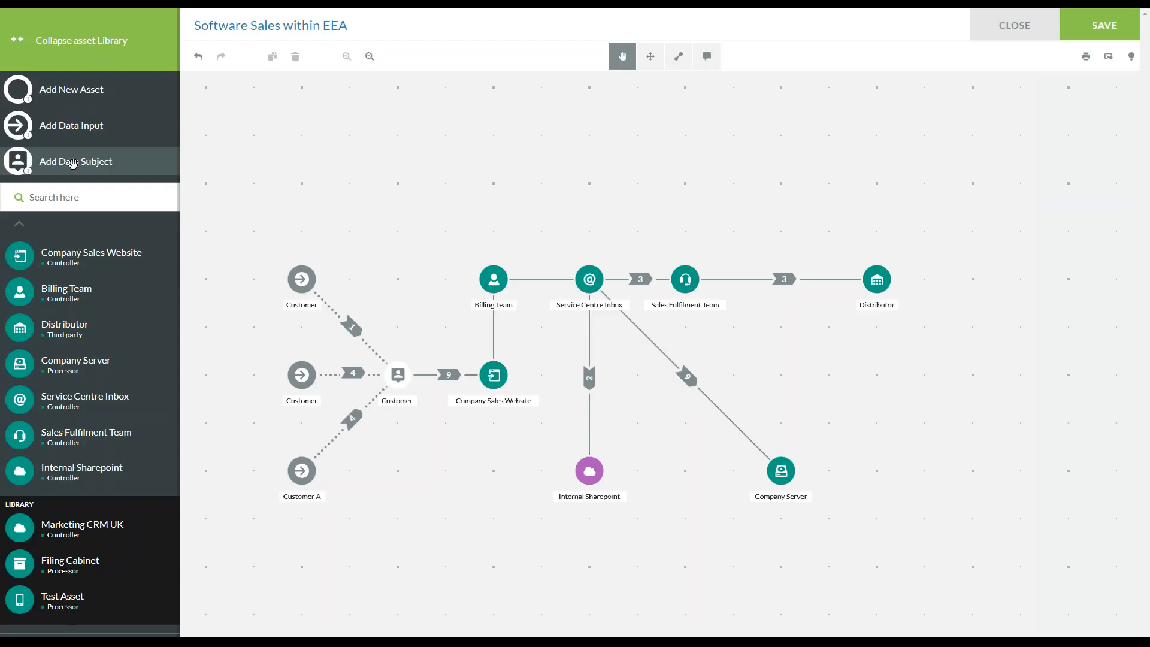
Review the Customer data subject's reference and available locations on the map, then close its details
{"action": "left_click", "coordinate": [394, 381]}
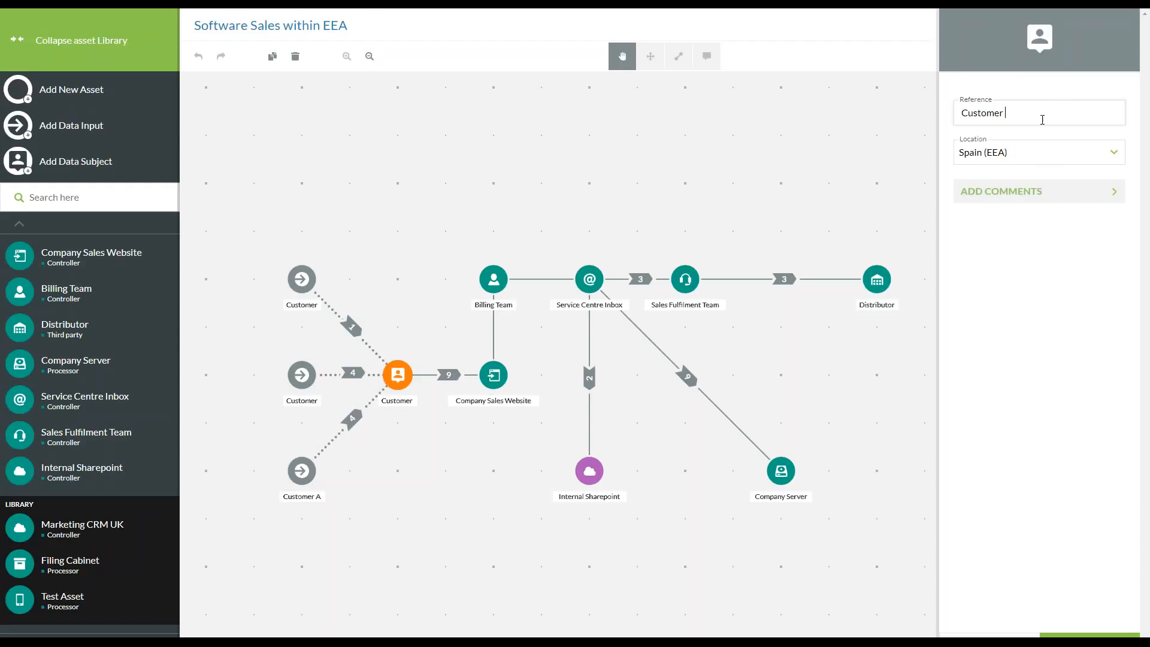
{"action": "left_click", "coordinate": [1036, 158]}
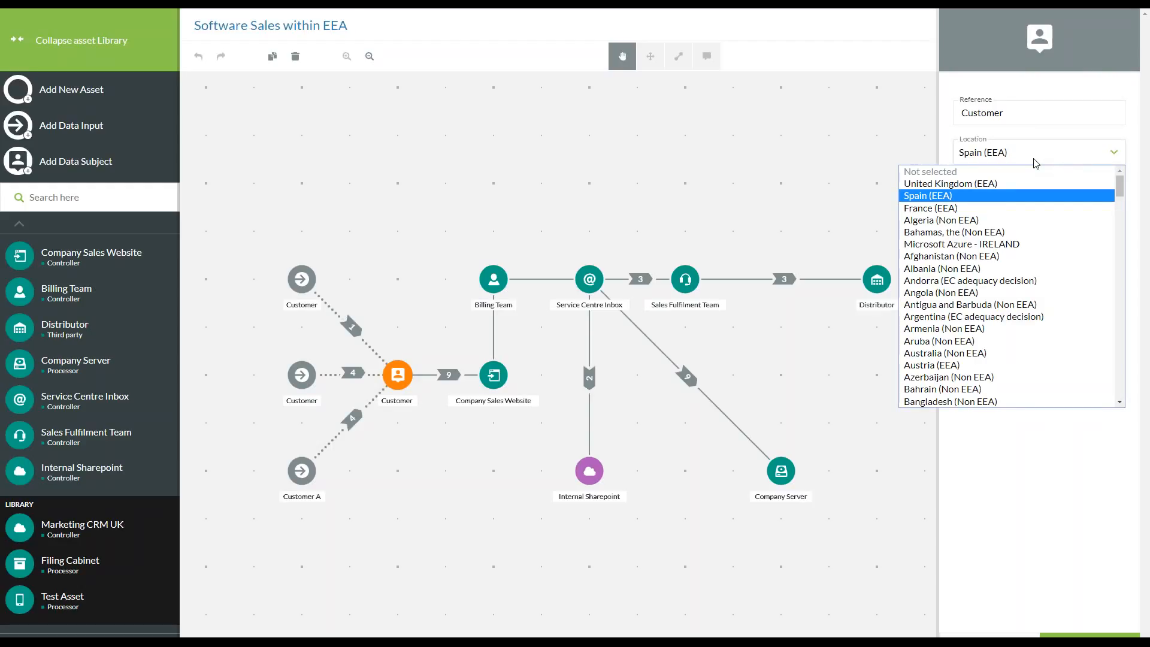
{"action": "left_click", "coordinate": [1035, 161]}
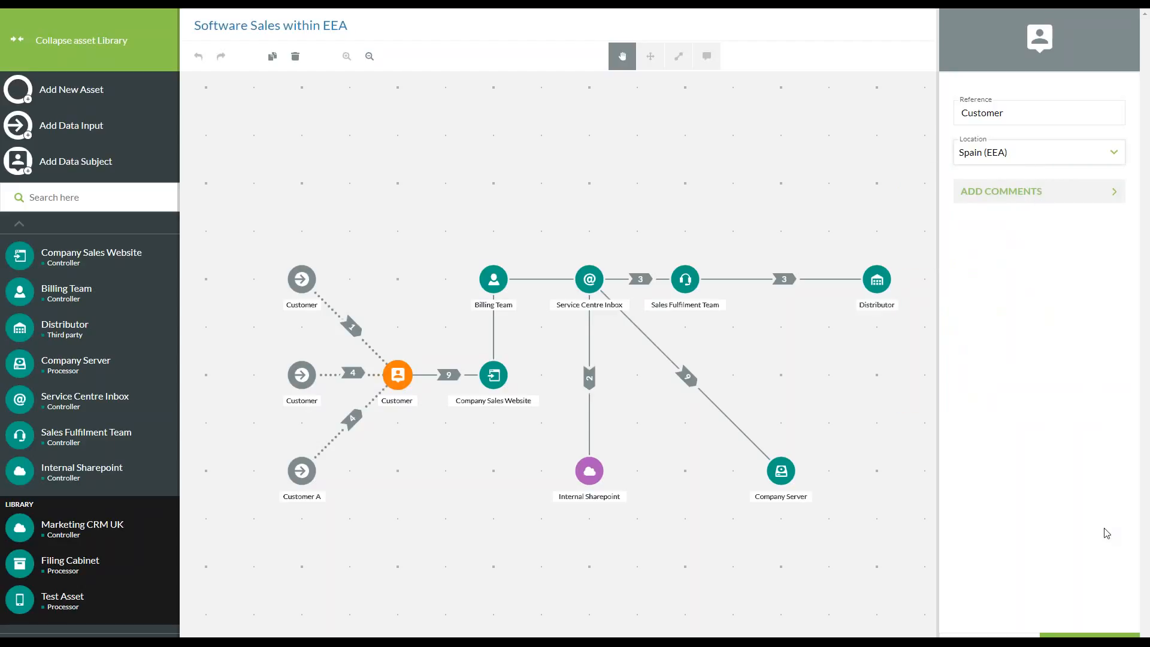
{"action": "left_click", "coordinate": [1113, 636]}
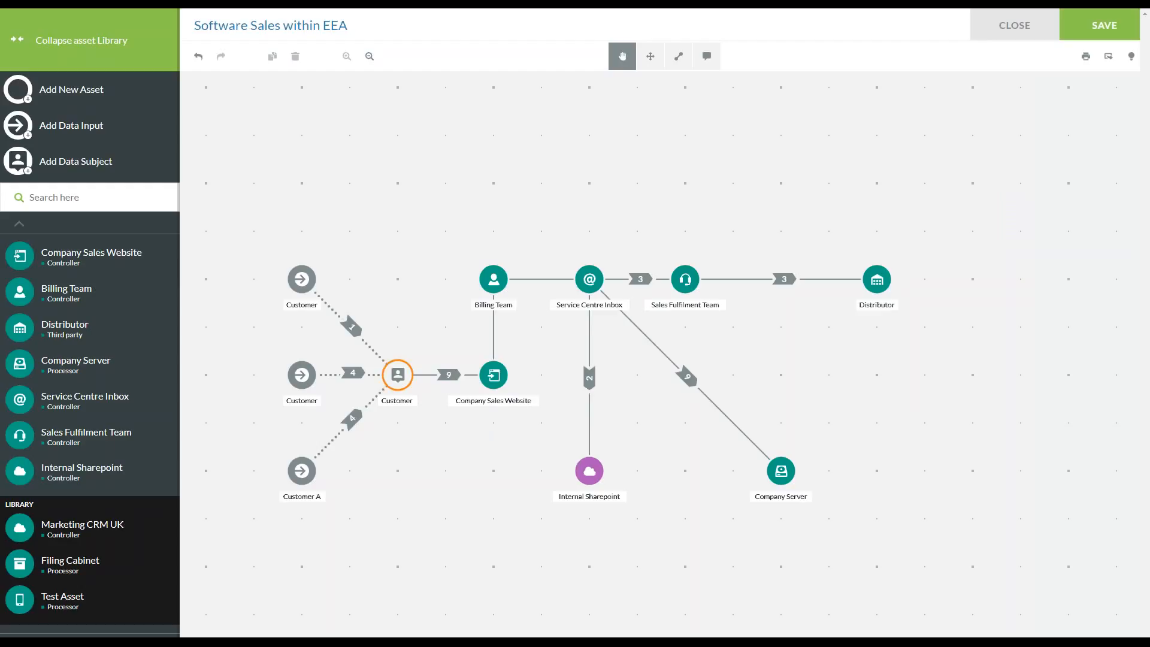
Place another Company Sales Website above the Customer inputs and the library asset Marketing CRM UK beside Distributor
{"action": "left_click", "coordinate": [62, 202]}
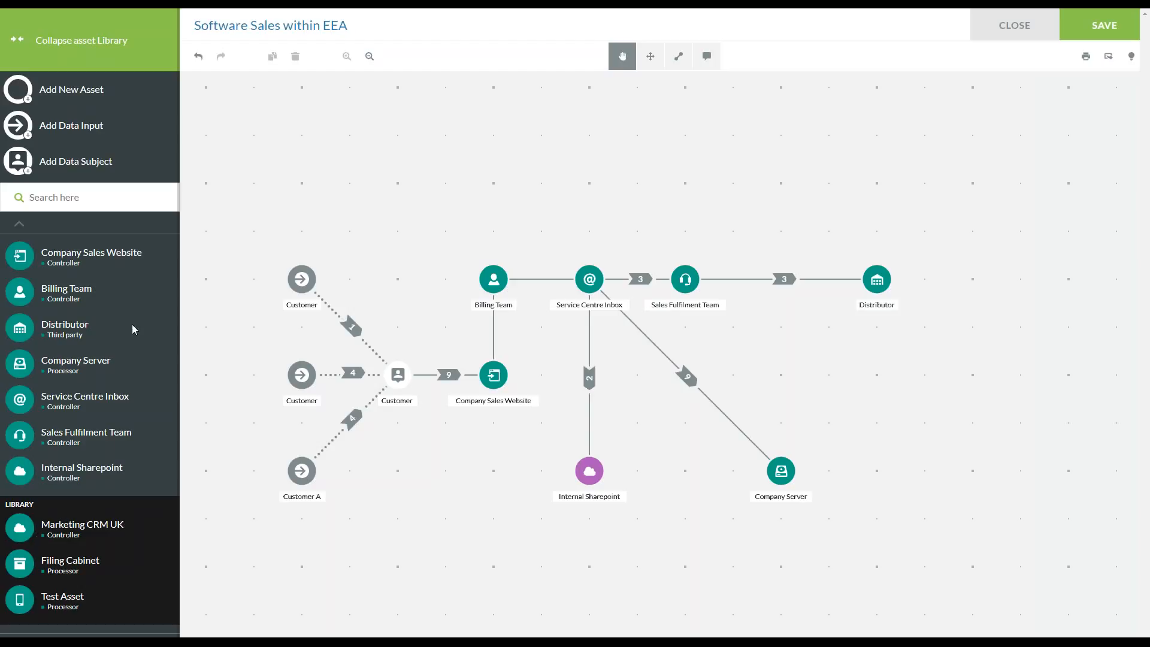
{"action": "left_click", "coordinate": [63, 258]}
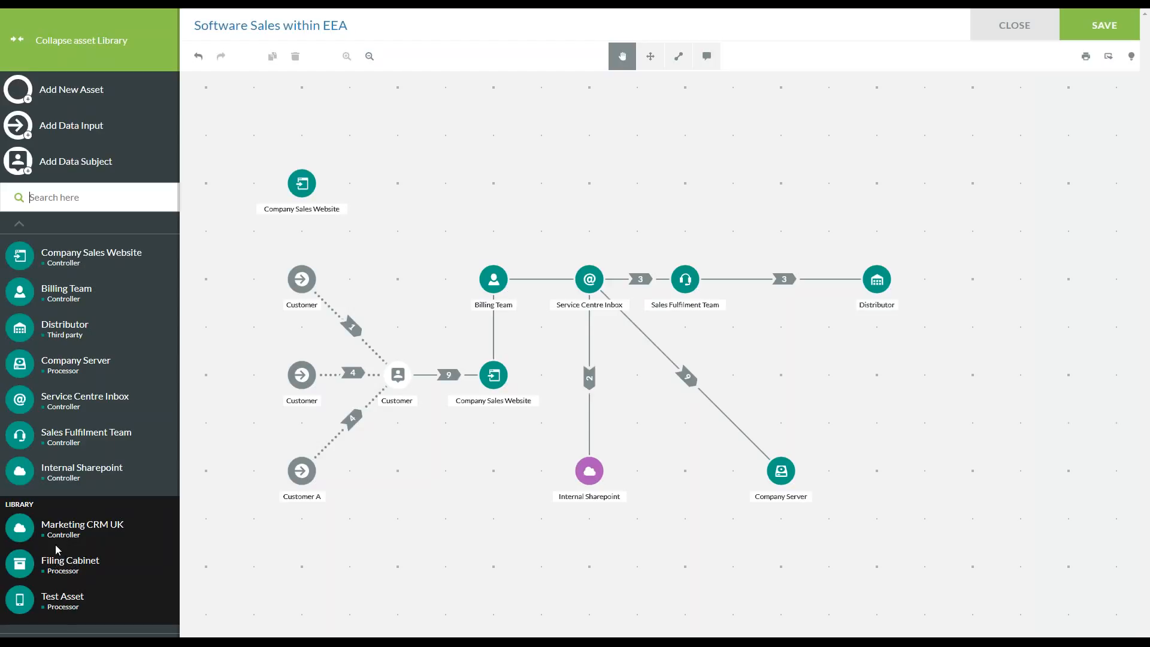
{"action": "left_click_drag", "start_coordinate": [53, 527], "coordinate": [864, 380]}
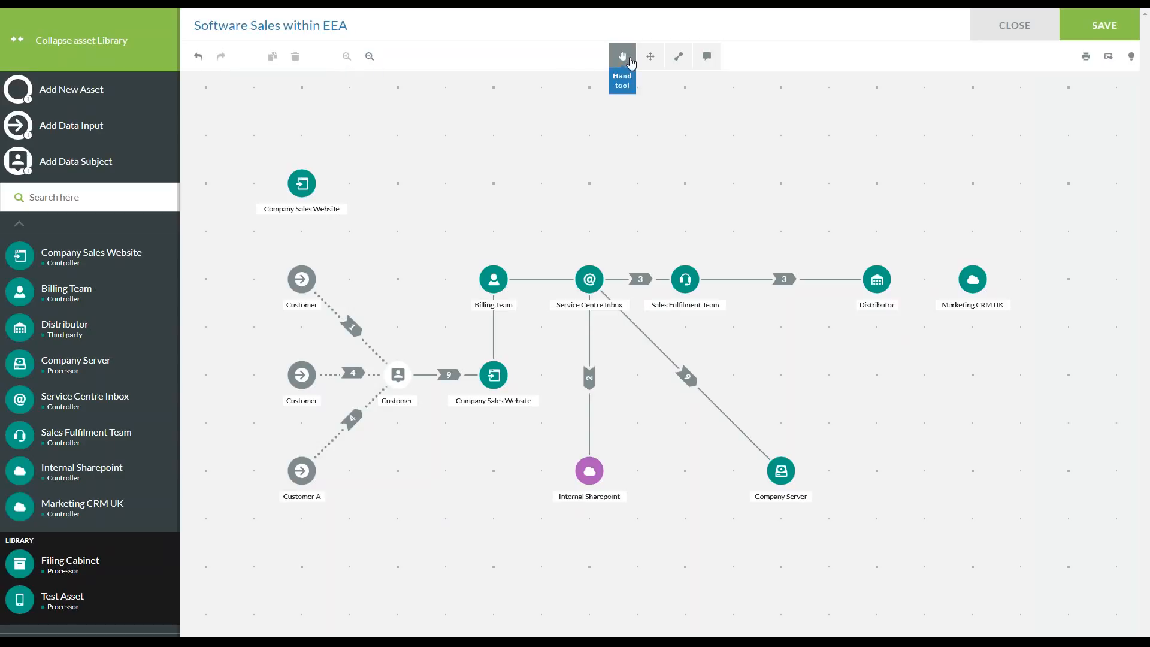
Delete the added Marketing CRM UK and extra Company Sales Website from the map and dismiss the change notice
{"action": "left_click", "coordinate": [972, 280]}
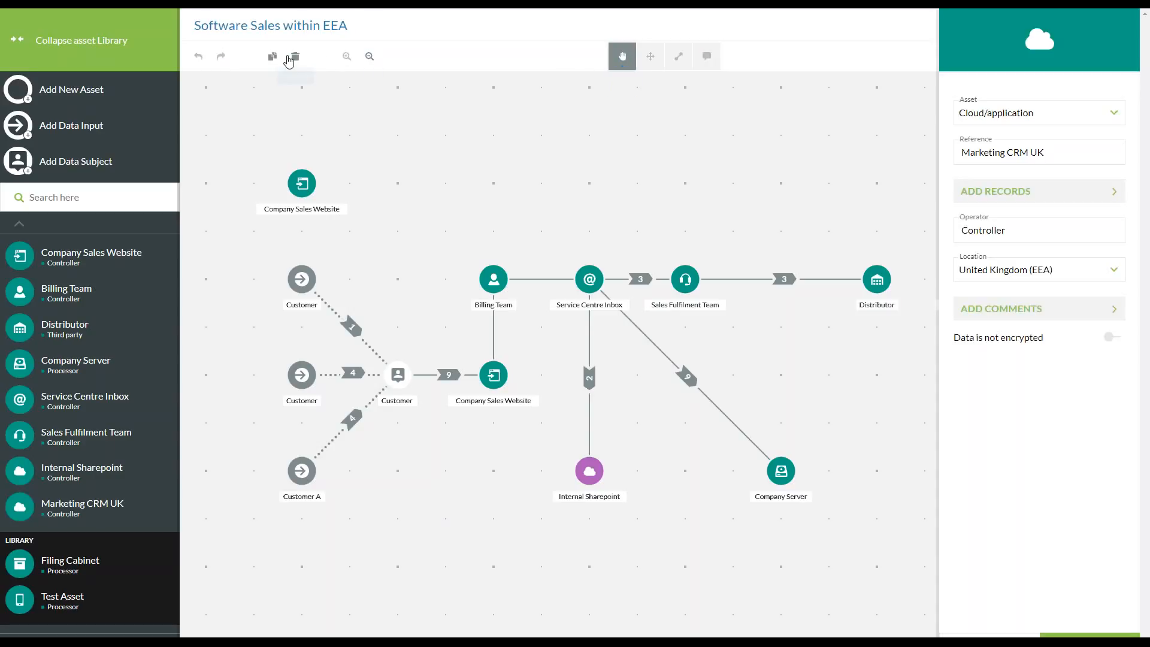
{"action": "left_click", "coordinate": [300, 62]}
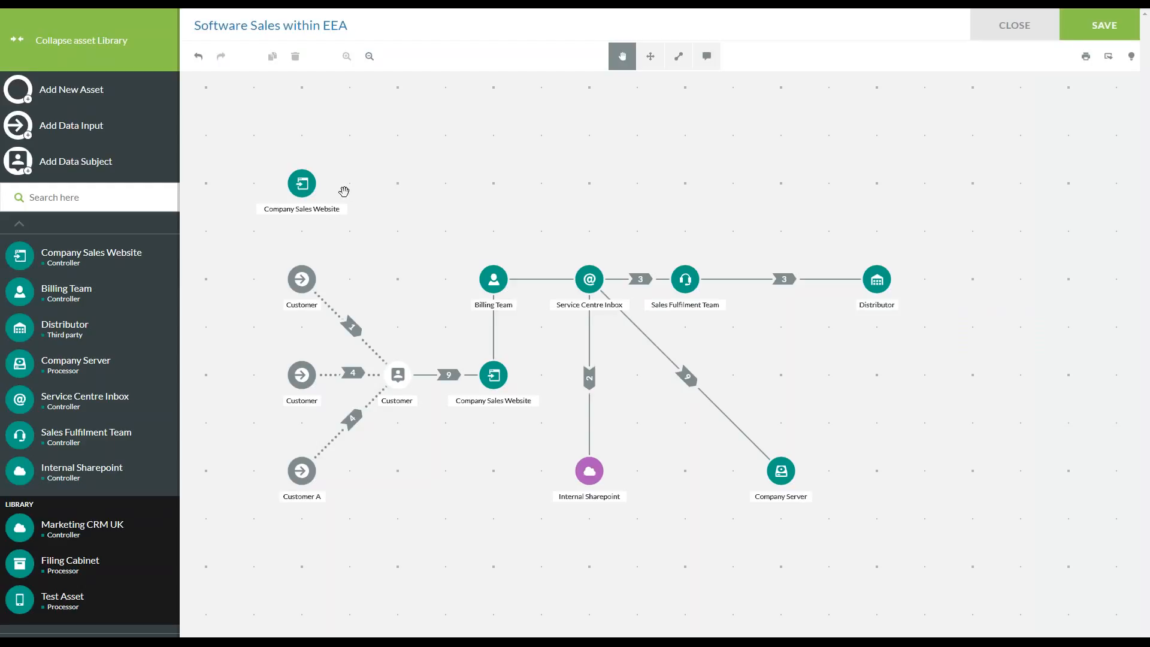
{"action": "left_click", "coordinate": [302, 183]}
{"action": "left_click", "coordinate": [295, 56]}
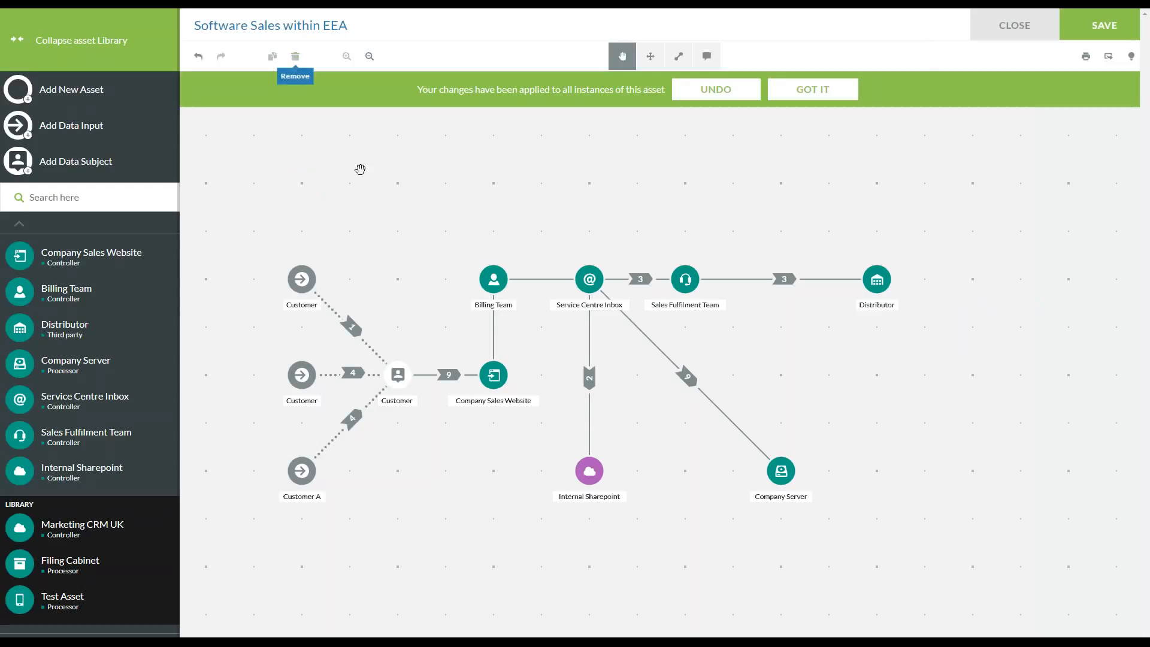
{"action": "left_click", "coordinate": [804, 90]}
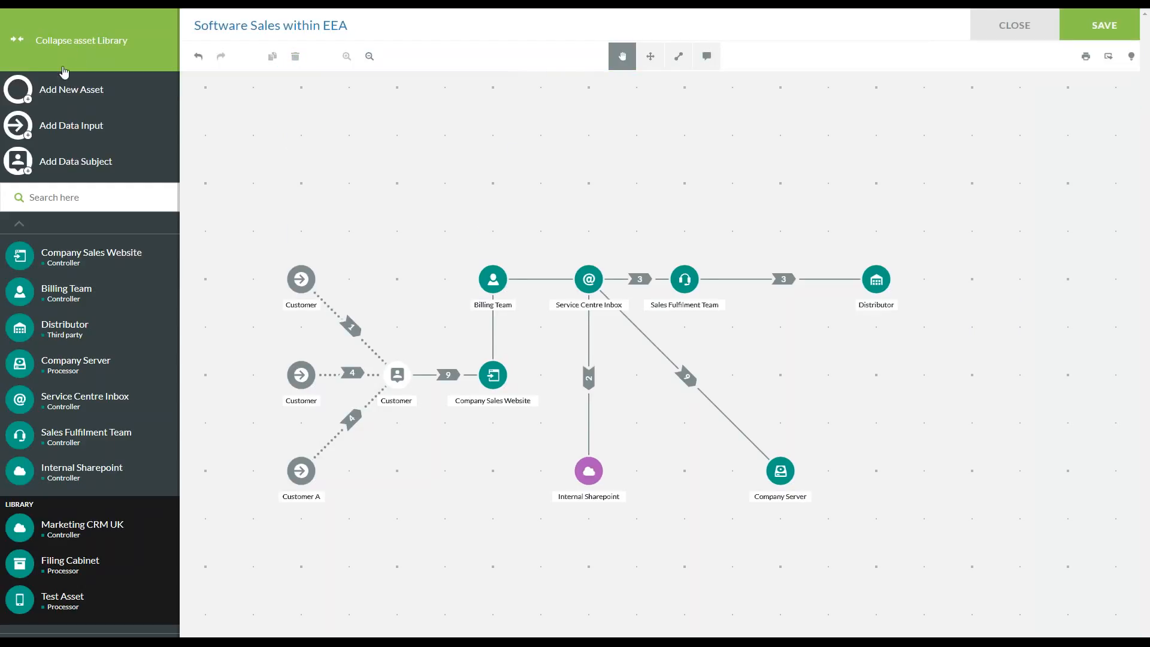
Collapse the asset library and open the details of the uppermost Customer data input's flow
{"action": "left_click", "coordinate": [70, 43]}
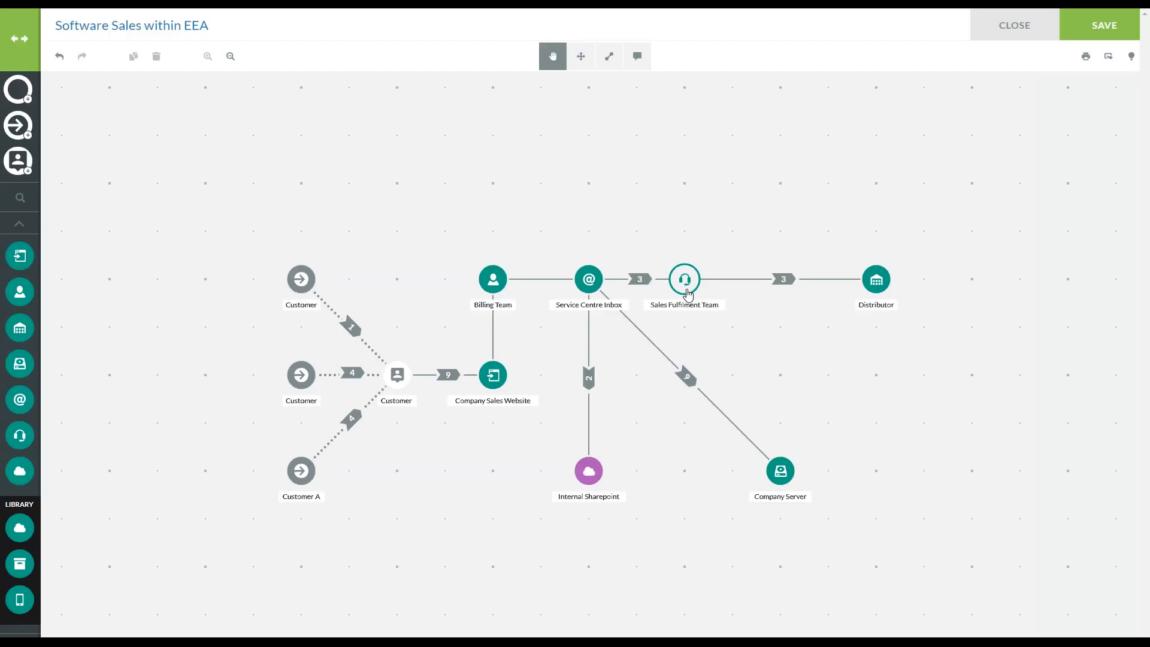
{"action": "left_click", "coordinate": [353, 339]}
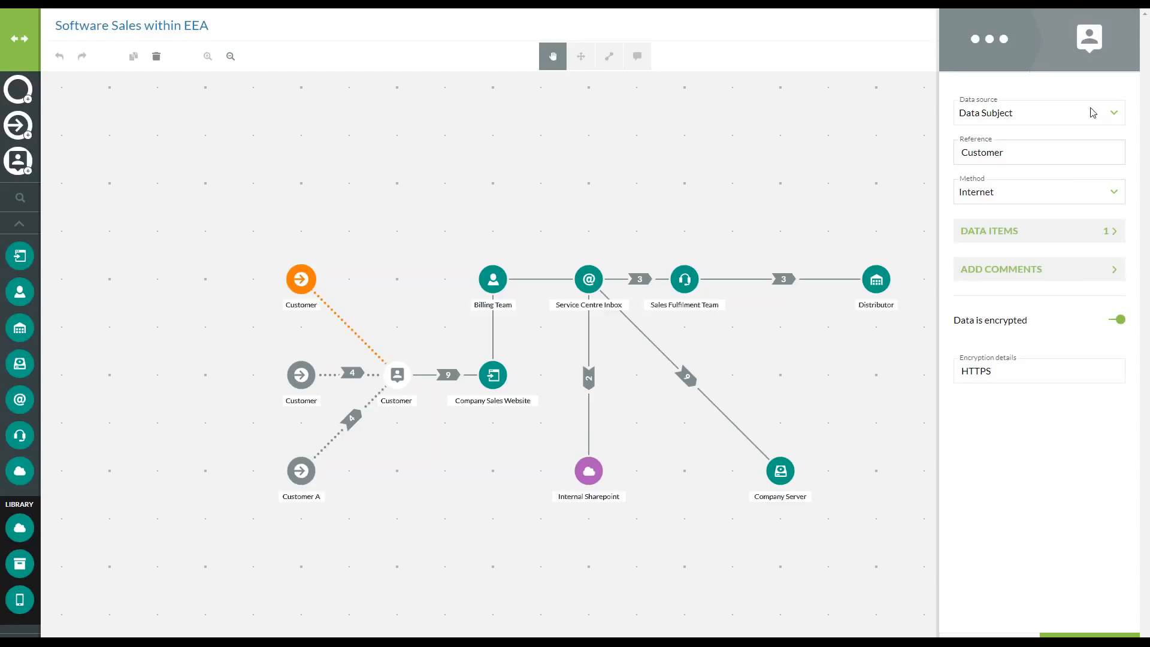
Try Other as the flow's data source, and set it back to Data Subject
{"action": "left_click", "coordinate": [1052, 124]}
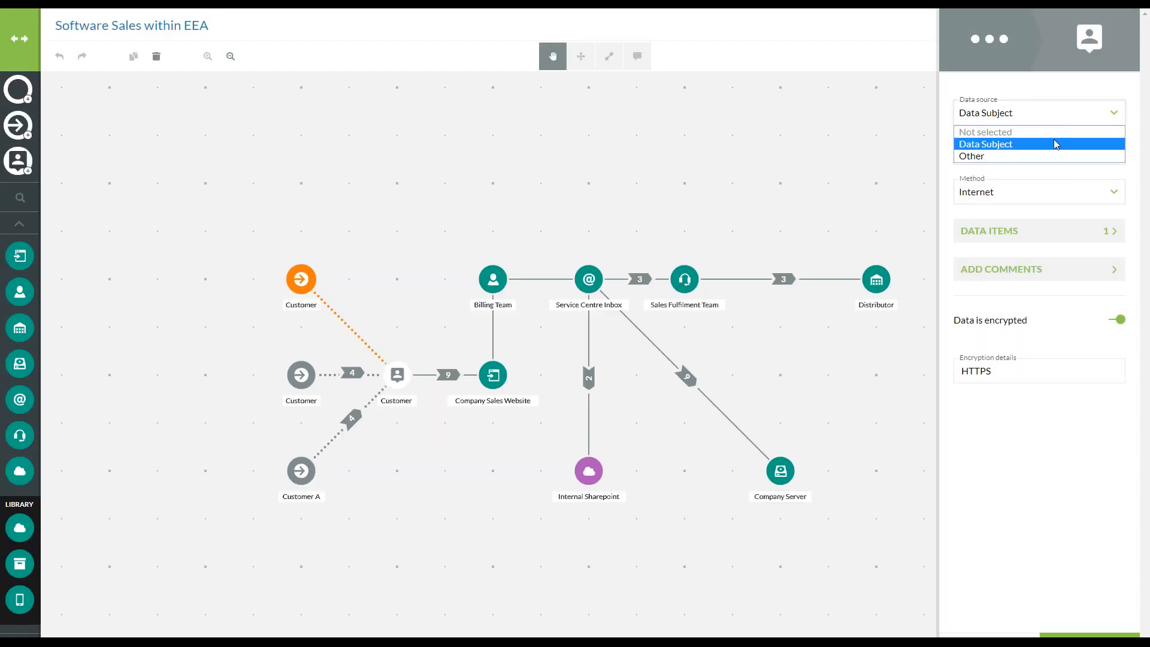
{"action": "left_click", "coordinate": [1046, 155]}
{"action": "left_click", "coordinate": [1043, 155]}
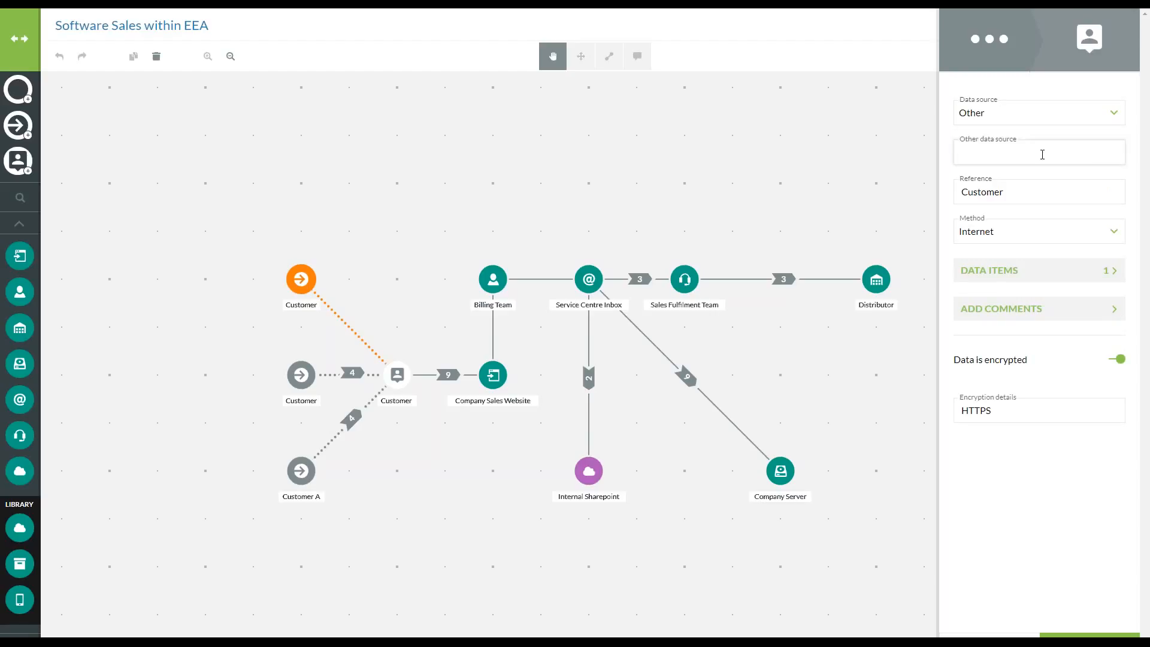
{"action": "left_click", "coordinate": [1040, 112]}
{"action": "left_click", "coordinate": [1037, 146]}
{"action": "left_click", "coordinate": [1039, 151]}
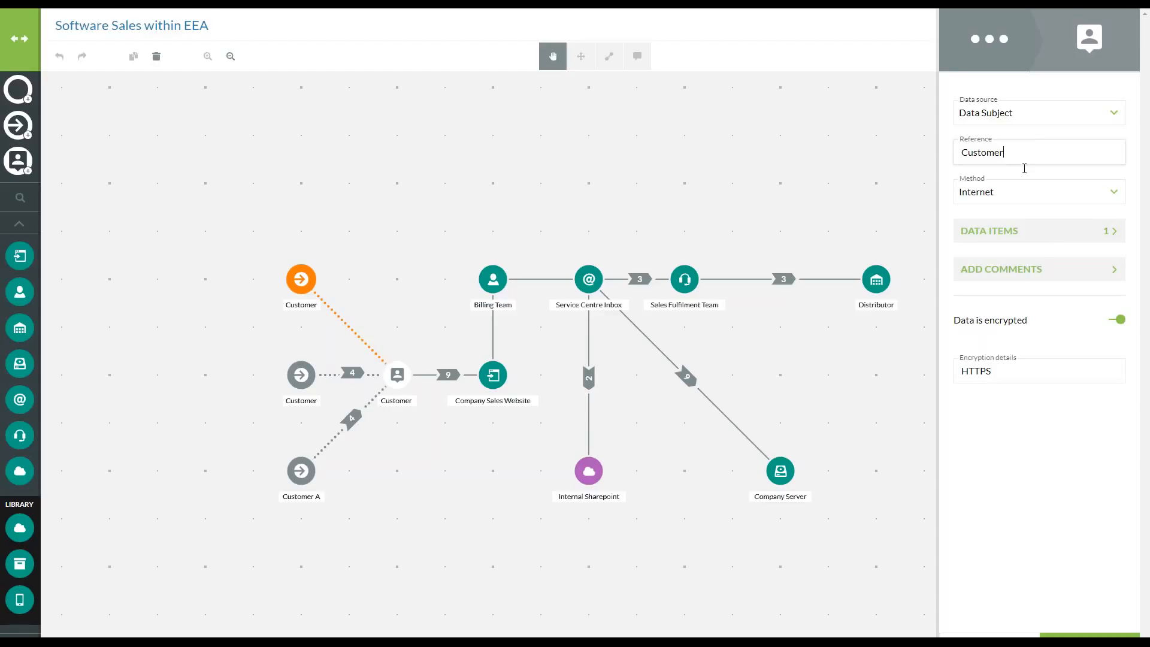
Look through the transfer methods, try Other as the method, and set it back to Internet
{"action": "left_click", "coordinate": [1021, 191]}
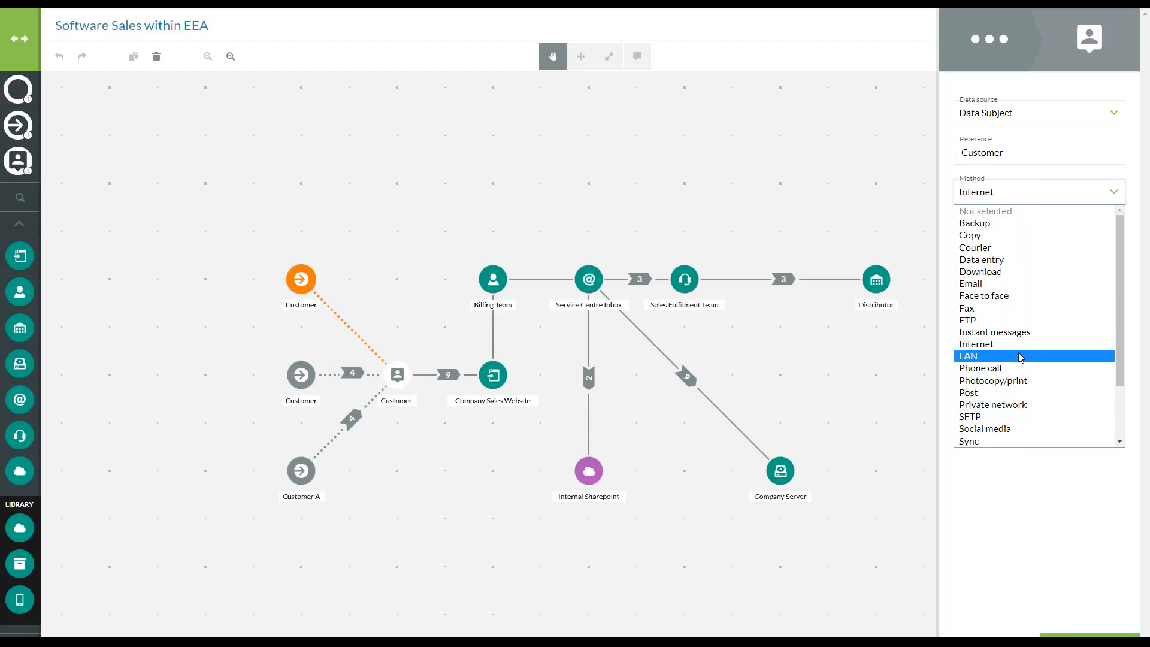
{"action": "scroll", "coordinate": [1021, 358], "scroll_direction": "down", "scroll_amount": 2}
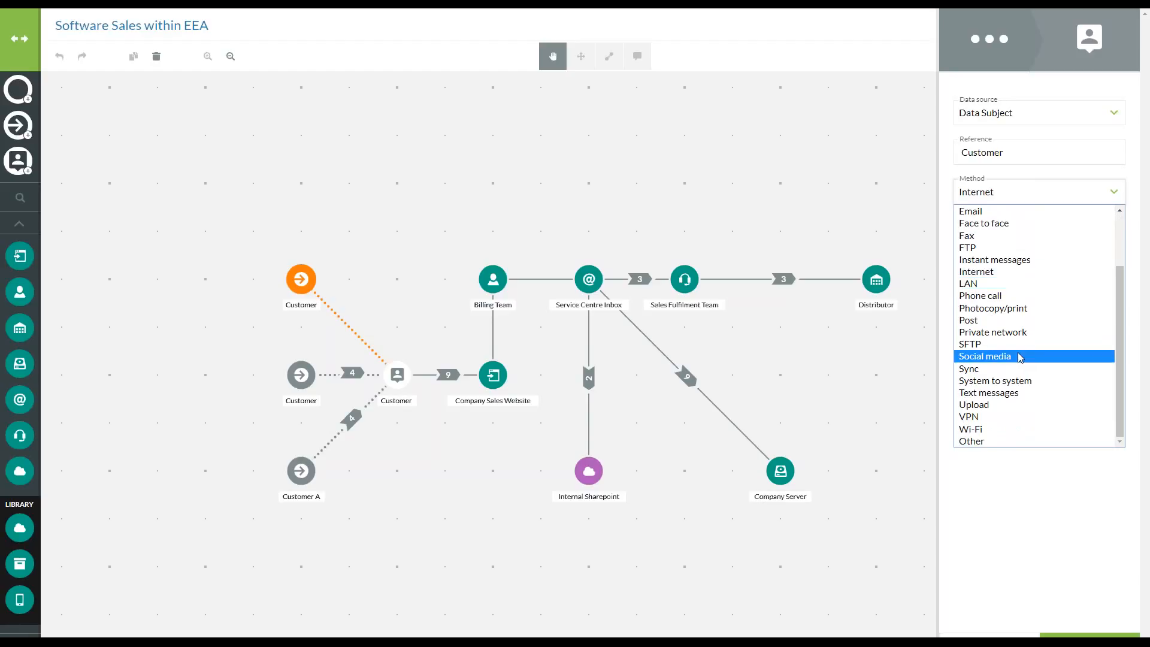
{"action": "left_click", "coordinate": [1014, 442]}
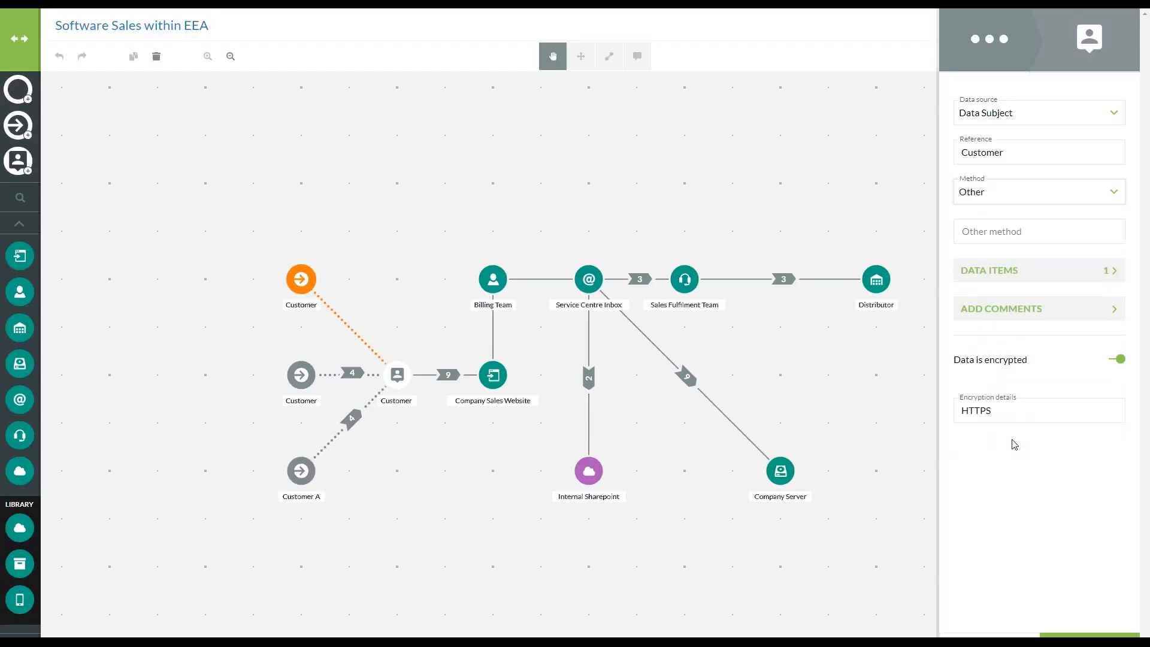
{"action": "left_click", "coordinate": [1016, 234]}
{"action": "left_click", "coordinate": [1019, 193]}
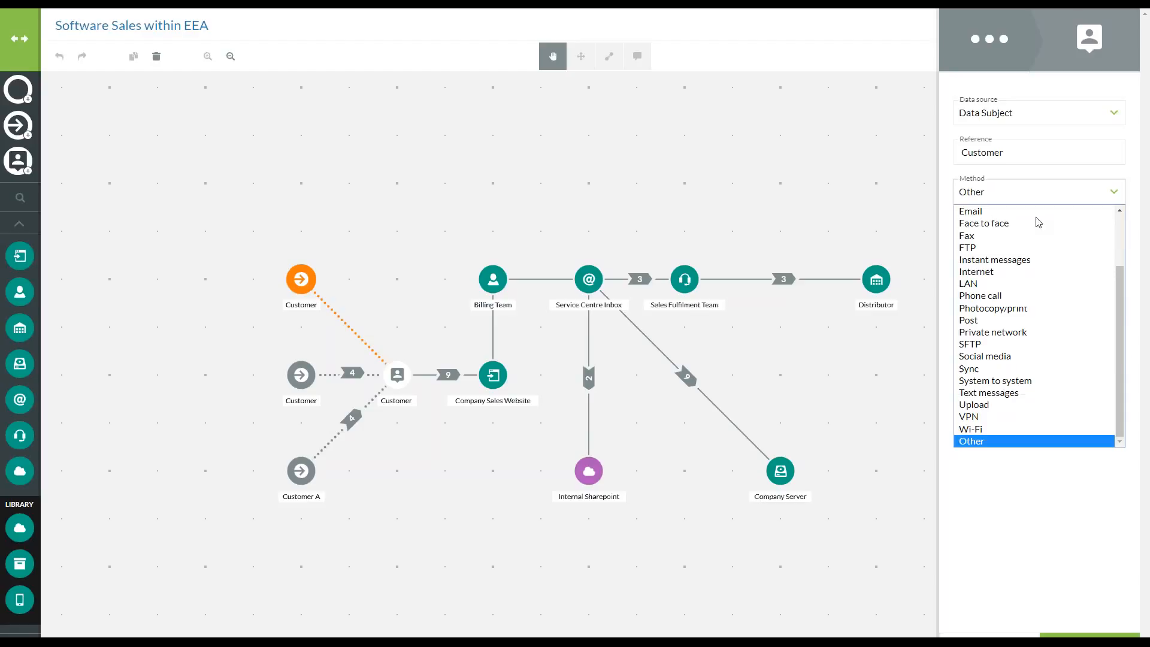
{"action": "left_click", "coordinate": [1024, 273]}
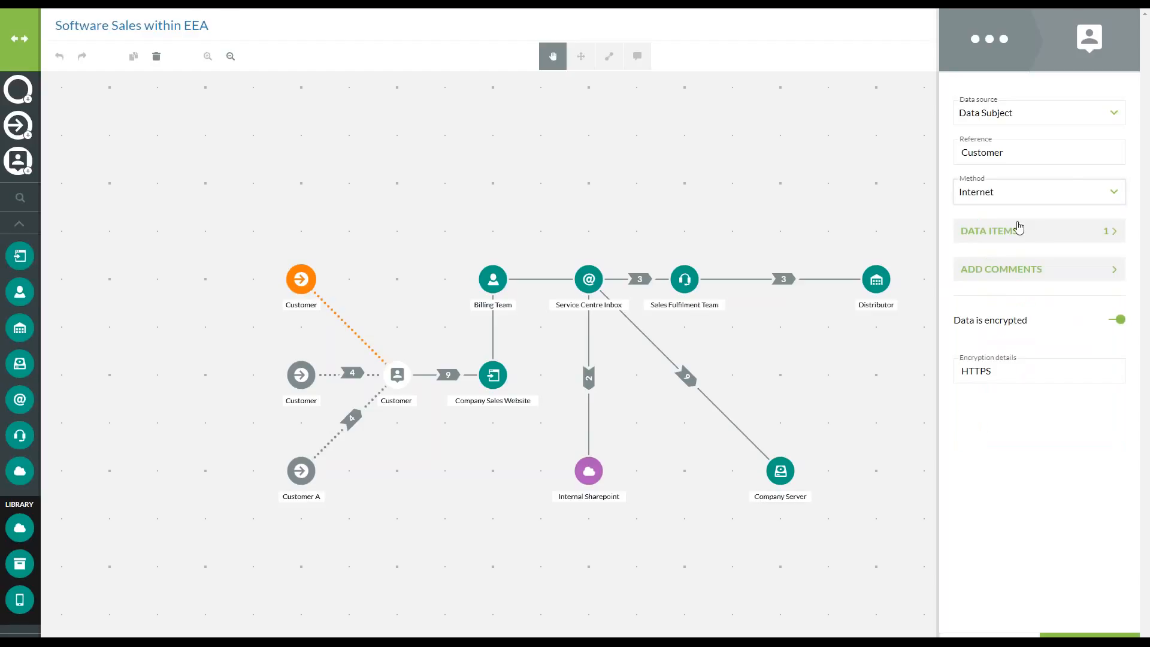
Open the flow's data items and review the lawful basis options and the guidance on lawfulness of processing
{"action": "left_click", "coordinate": [1047, 236]}
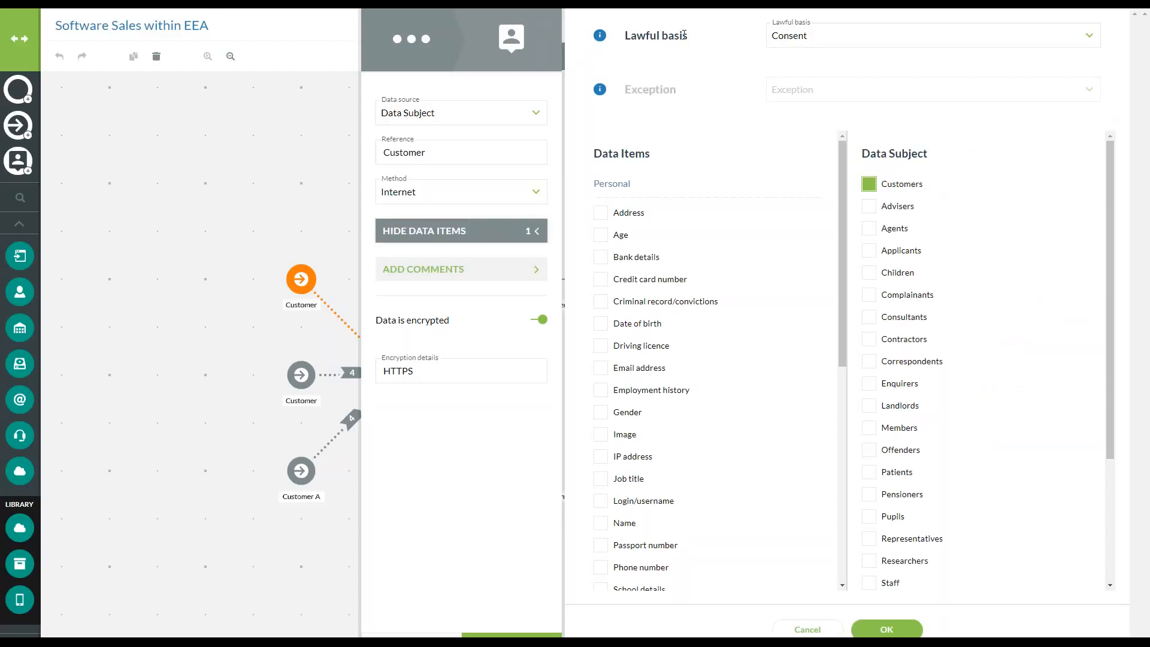
{"action": "left_click", "coordinate": [818, 35]}
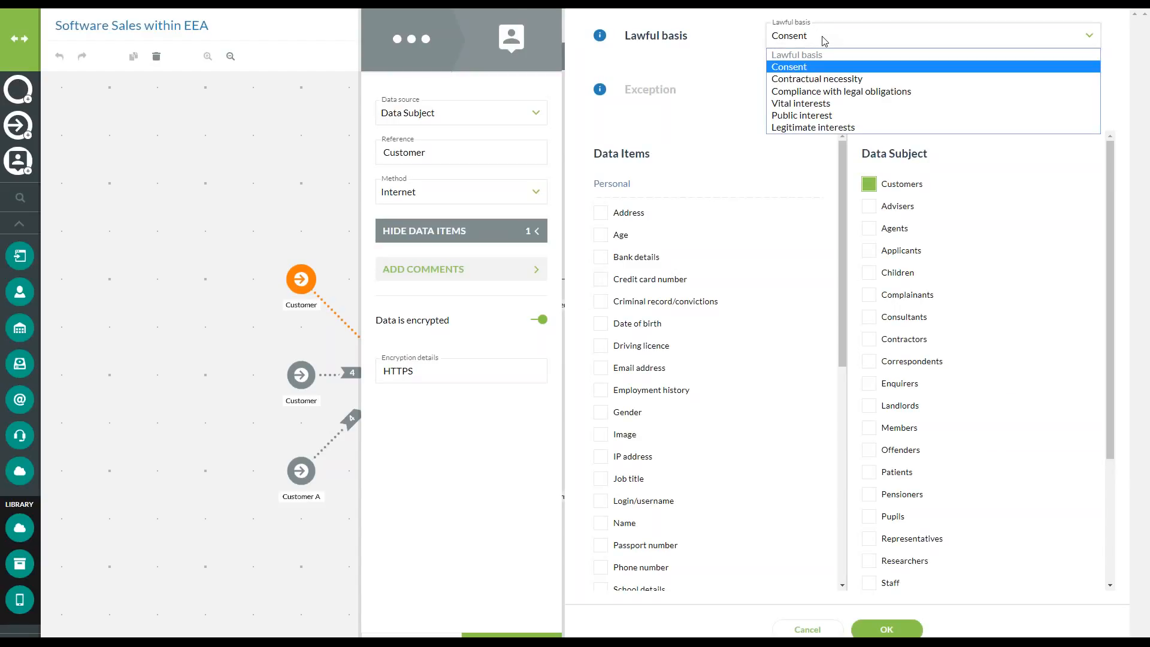
{"action": "left_click", "coordinate": [798, 36]}
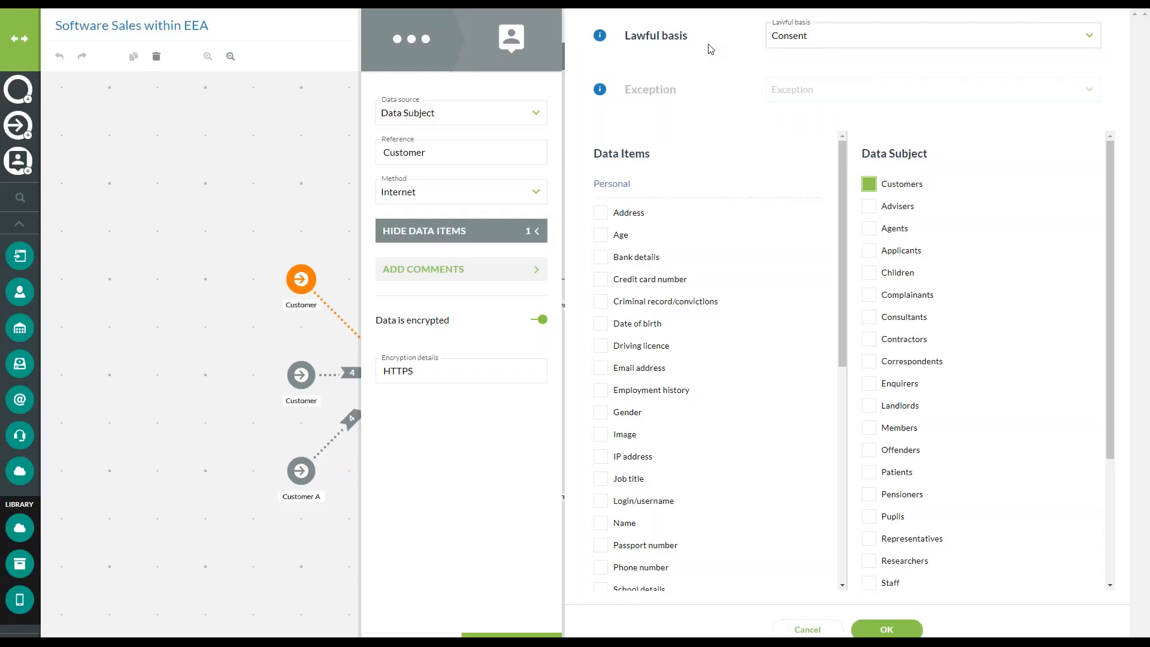
{"action": "left_click", "coordinate": [600, 35]}
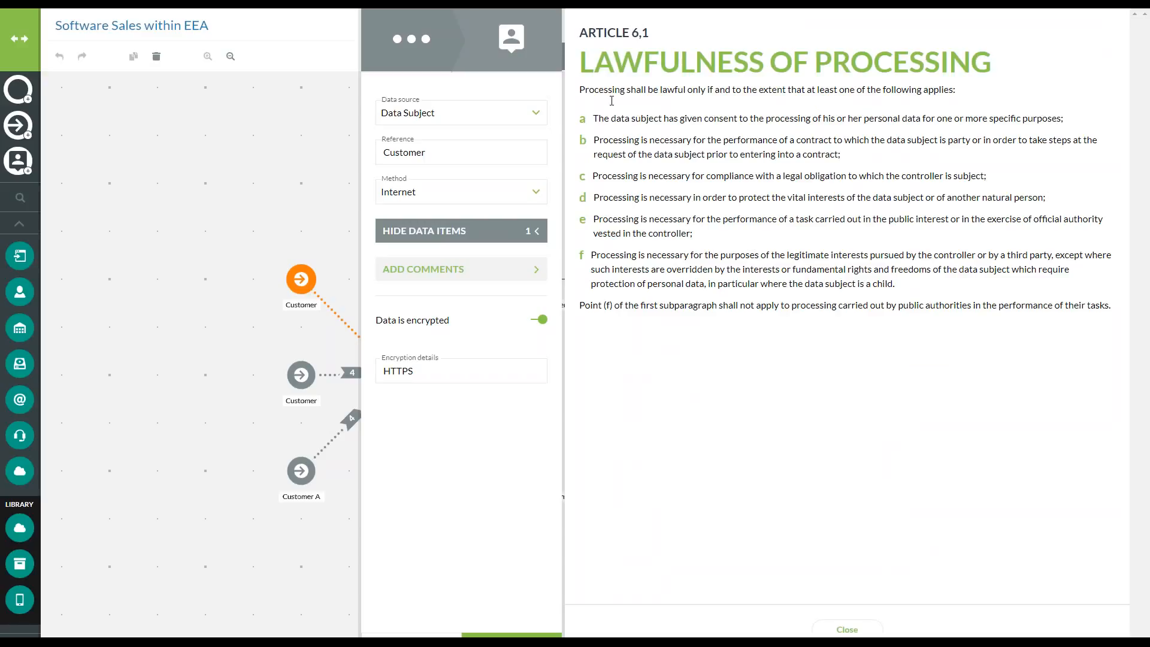
{"action": "left_click", "coordinate": [848, 629]}
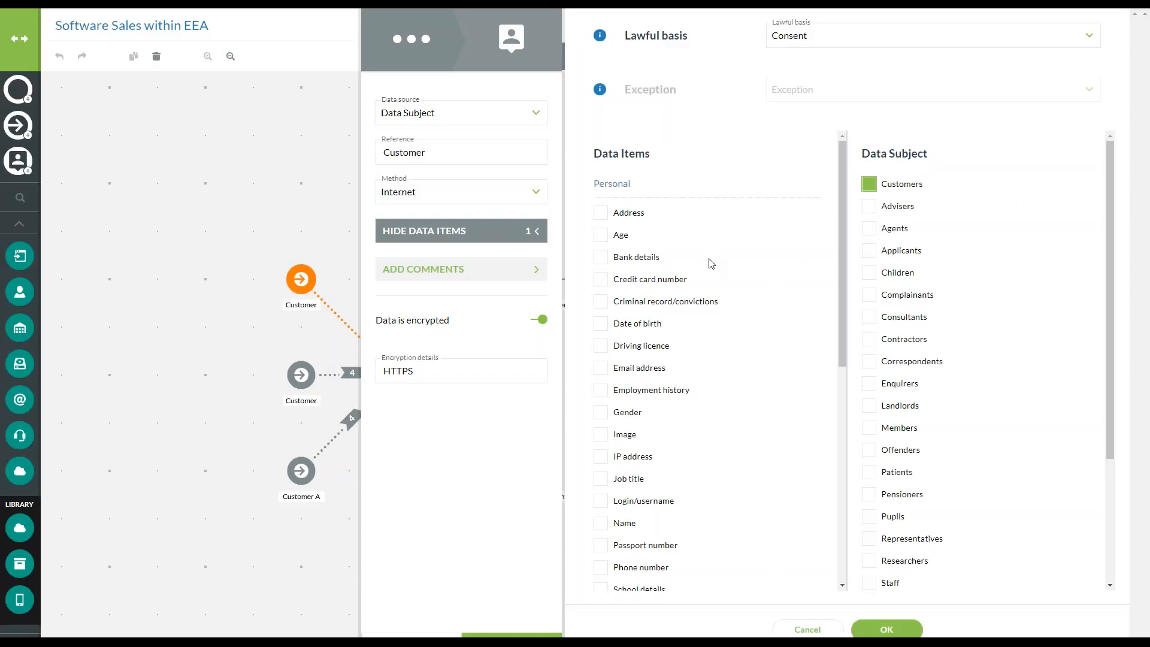
Try selecting the sensitive data item Biometric data, review the Exception options, and deselect the item again
{"action": "scroll", "coordinate": [707, 262], "scroll_direction": "down", "scroll_amount": 1}
{"action": "scroll", "coordinate": [705, 261], "scroll_direction": "up", "scroll_amount": 1}
{"action": "scroll", "coordinate": [698, 275], "scroll_direction": "down", "scroll_amount": 5}
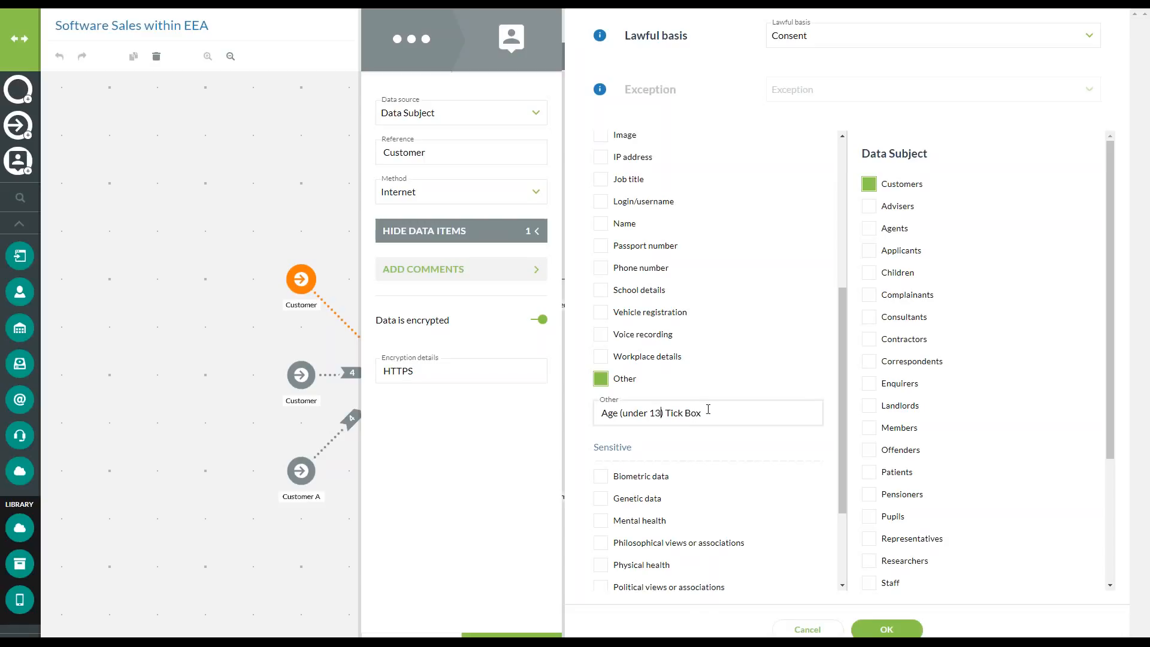
{"action": "scroll", "coordinate": [712, 413], "scroll_direction": "down", "scroll_amount": 3}
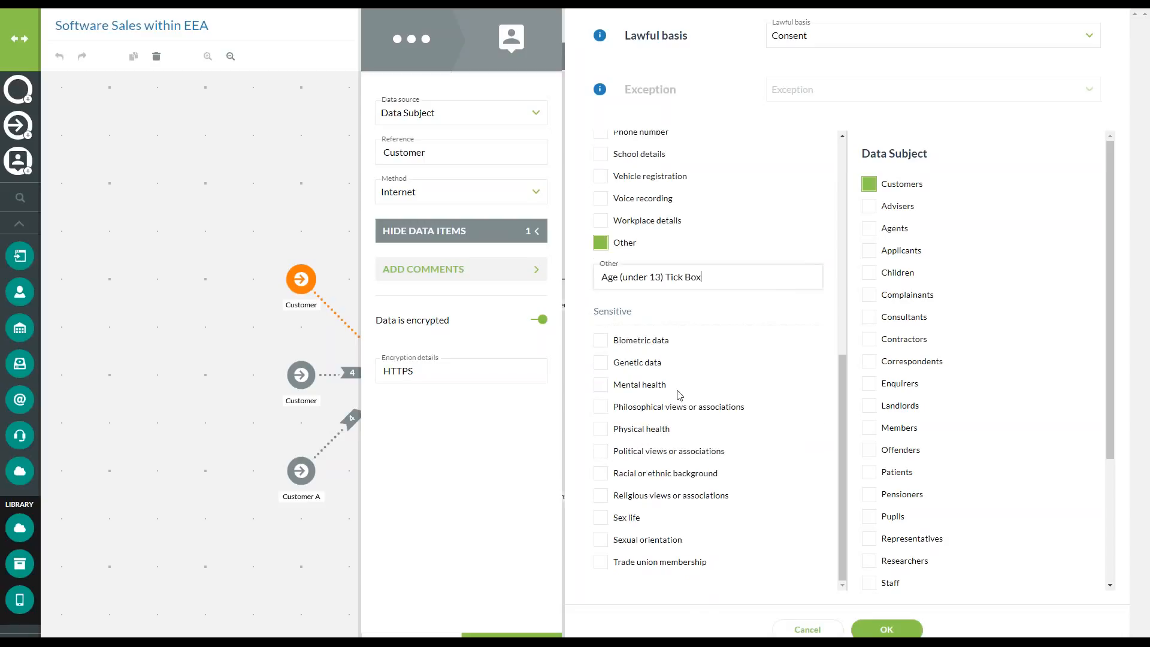
{"action": "left_click", "coordinate": [598, 342]}
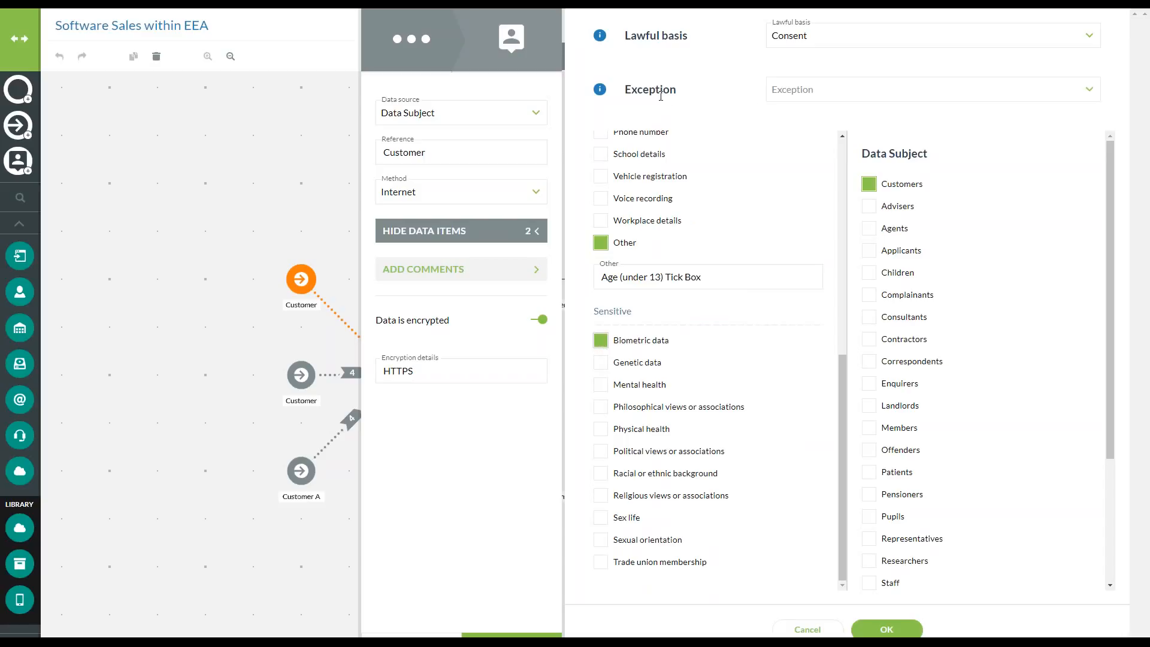
{"action": "left_click", "coordinate": [858, 95]}
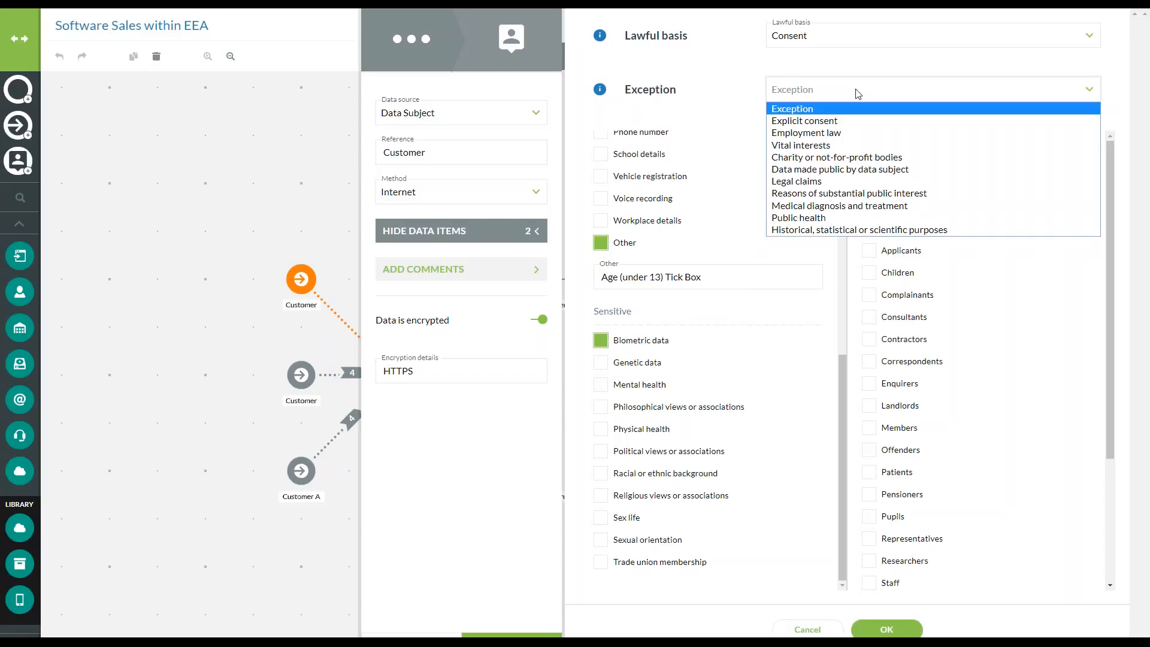
{"action": "left_click", "coordinate": [859, 97]}
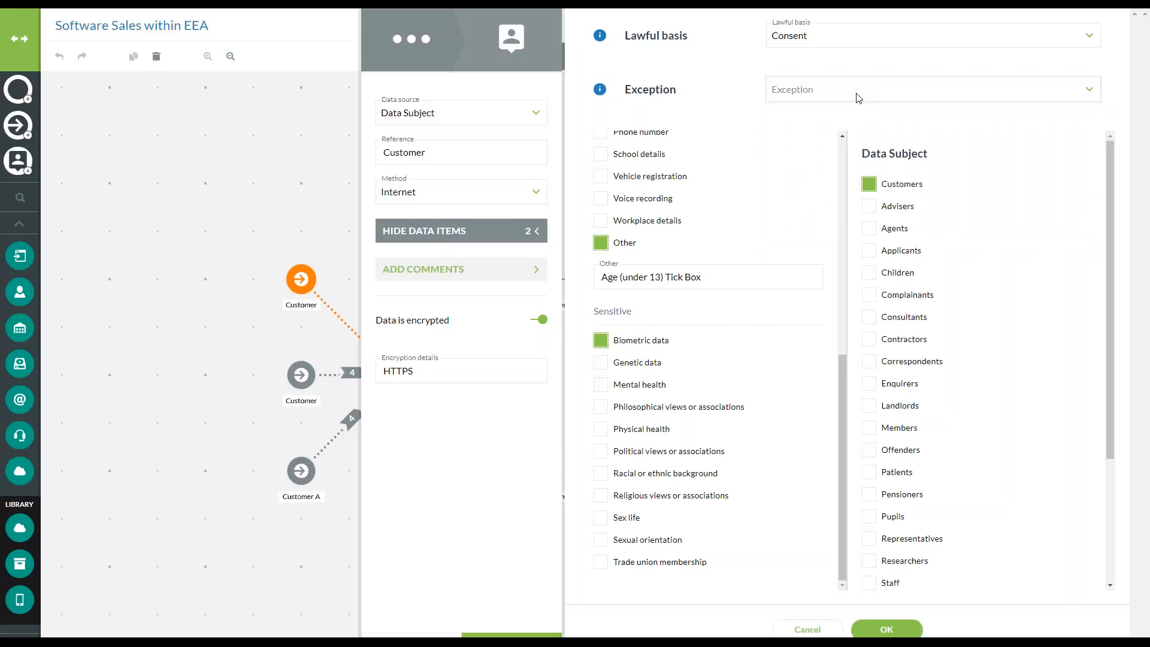
{"action": "left_click", "coordinate": [601, 341]}
{"action": "scroll", "coordinate": [719, 362], "scroll_direction": "up", "scroll_amount": 3}
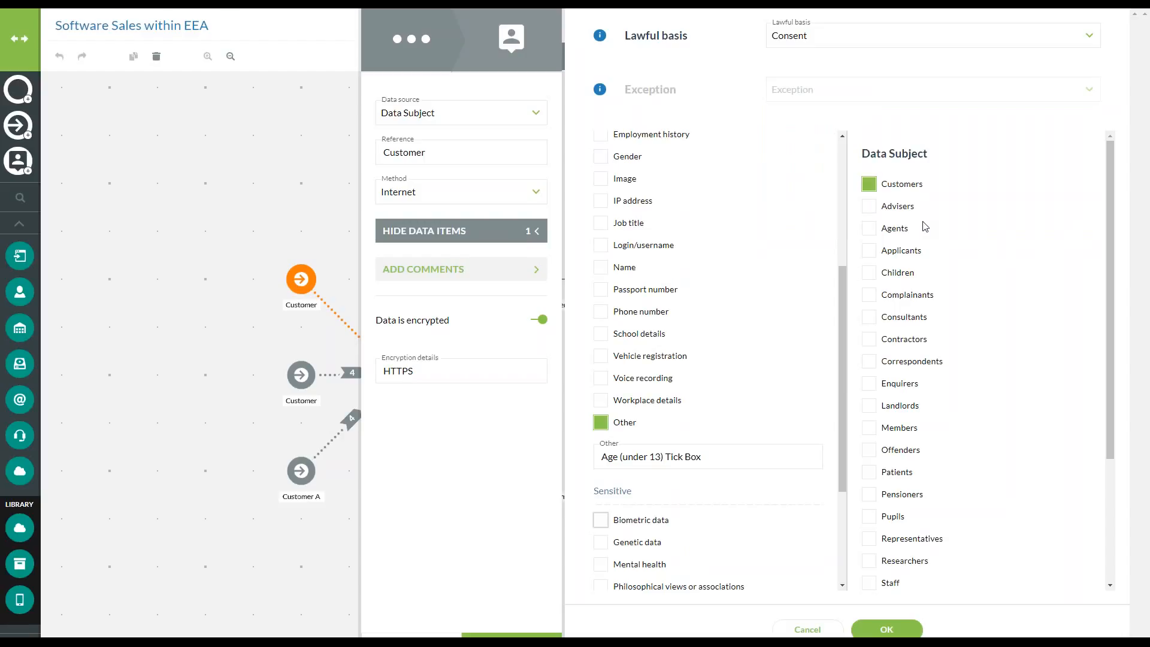
Look through the Data Subject categories, try selecting Other, and discard the data item changes
{"action": "scroll", "coordinate": [925, 234], "scroll_direction": "down", "scroll_amount": 1}
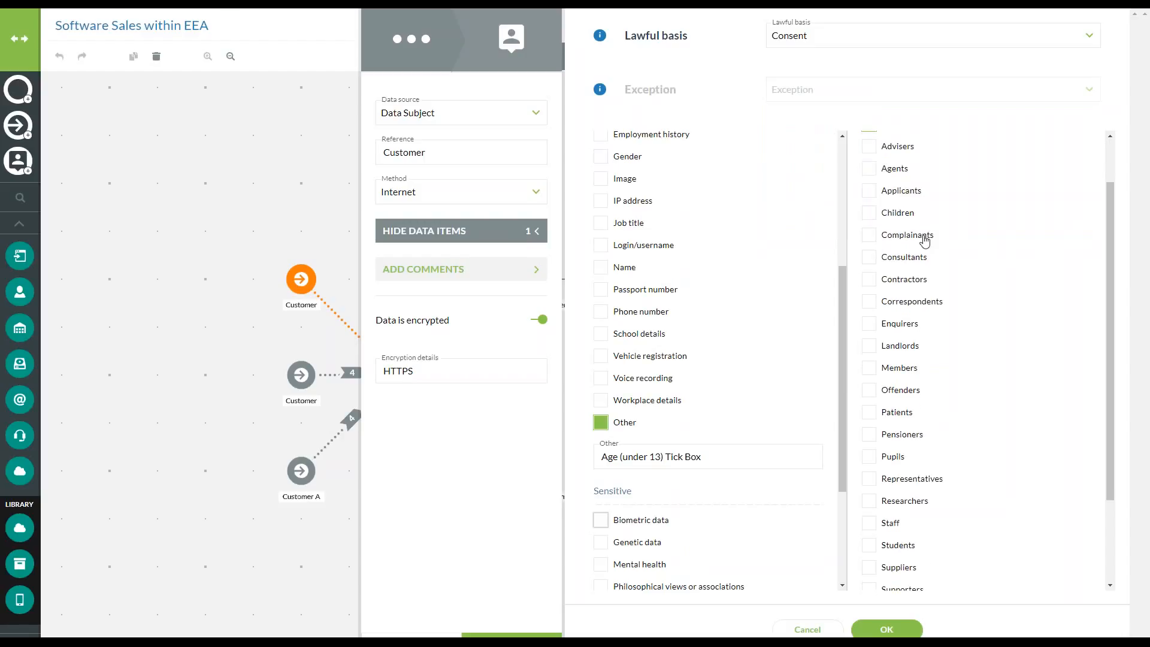
{"action": "scroll", "coordinate": [925, 239], "scroll_direction": "down", "scroll_amount": 2}
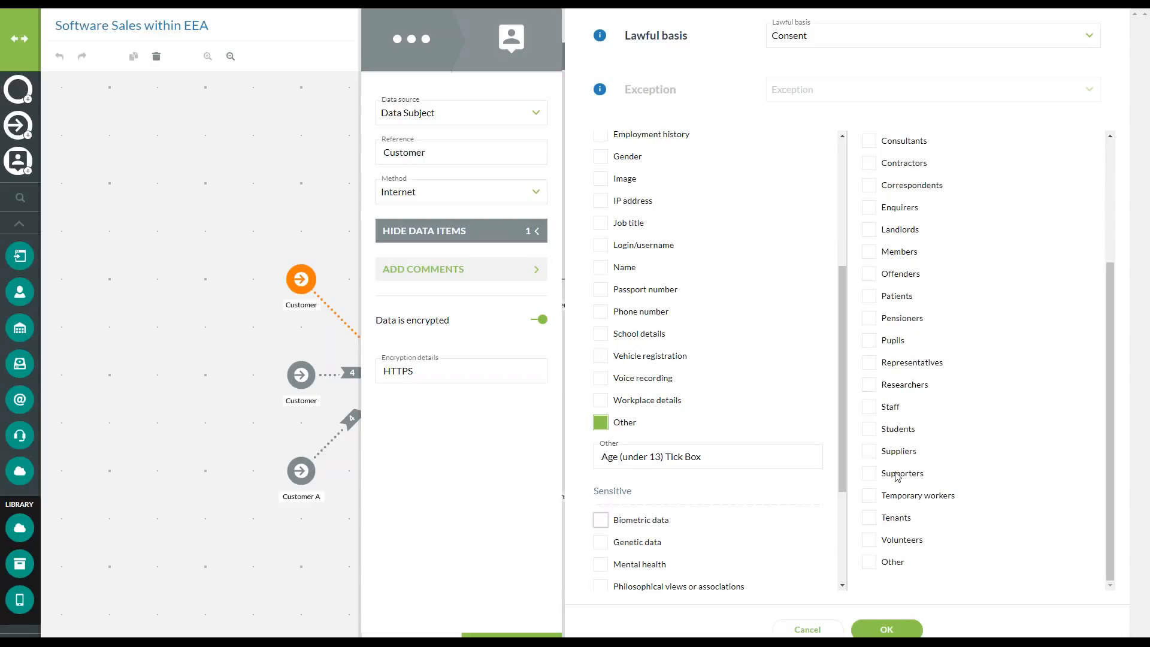
{"action": "left_click", "coordinate": [869, 562]}
{"action": "left_click", "coordinate": [936, 547]}
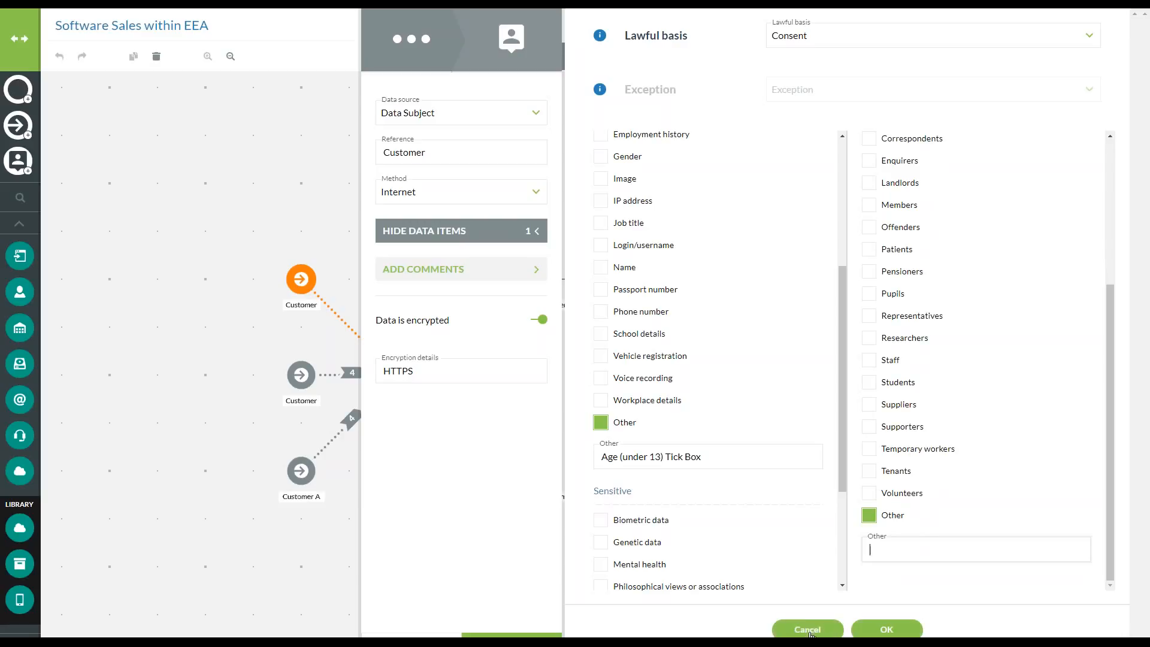
{"action": "left_click", "coordinate": [836, 626]}
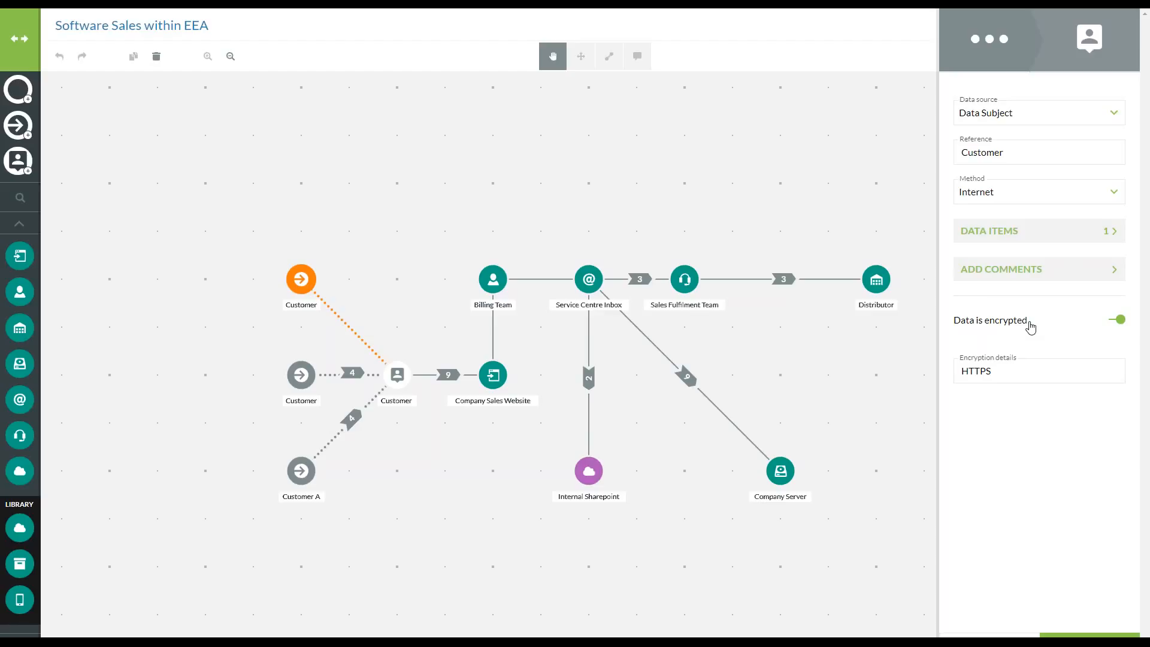
Try entering xfgbfg in the flow's encryption details, remove the text again, and close the flow's details
{"action": "left_click", "coordinate": [1007, 376]}
{"action": "type", "text": "xfgbfg"}
{"action": "key", "text": "BackSpace"}
{"action": "key", "text": "BackSpace"}
{"action": "key", "text": "BackSpace"}
{"action": "key", "text": "BackSpace"}
{"action": "key", "text": "BackSpace"}
{"action": "key", "text": "BackSpace"}
{"action": "left_click", "coordinate": [1100, 635]}
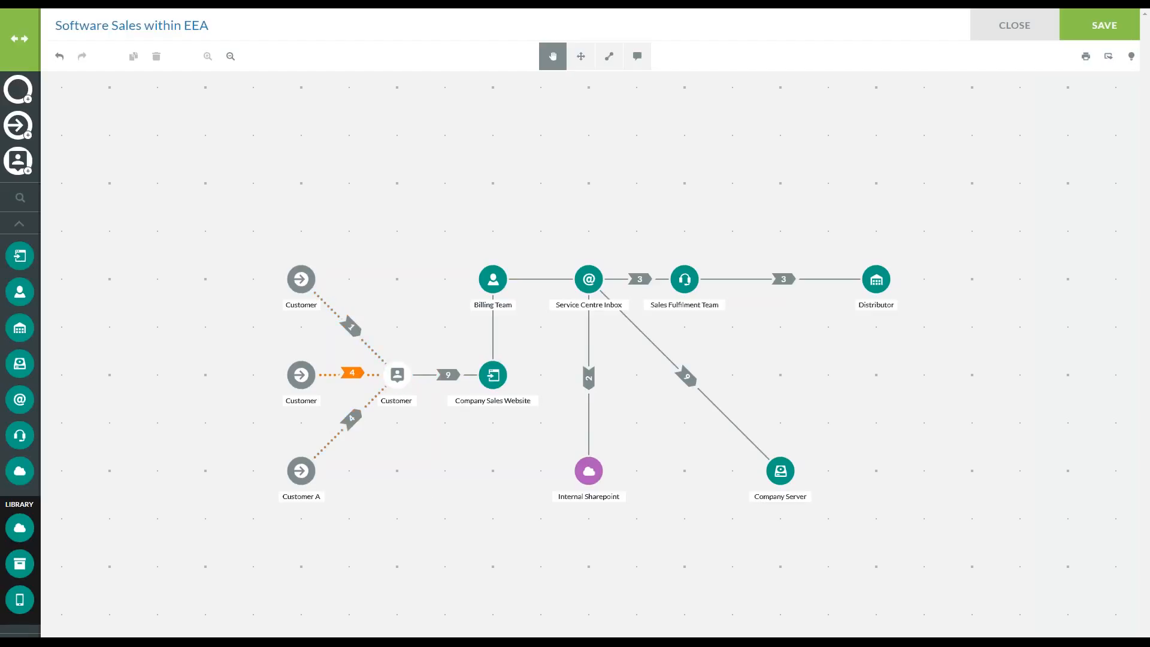
Review the data items and lawful basis of the middle Customer flow, and close its details without changes
{"action": "left_click", "coordinate": [347, 372]}
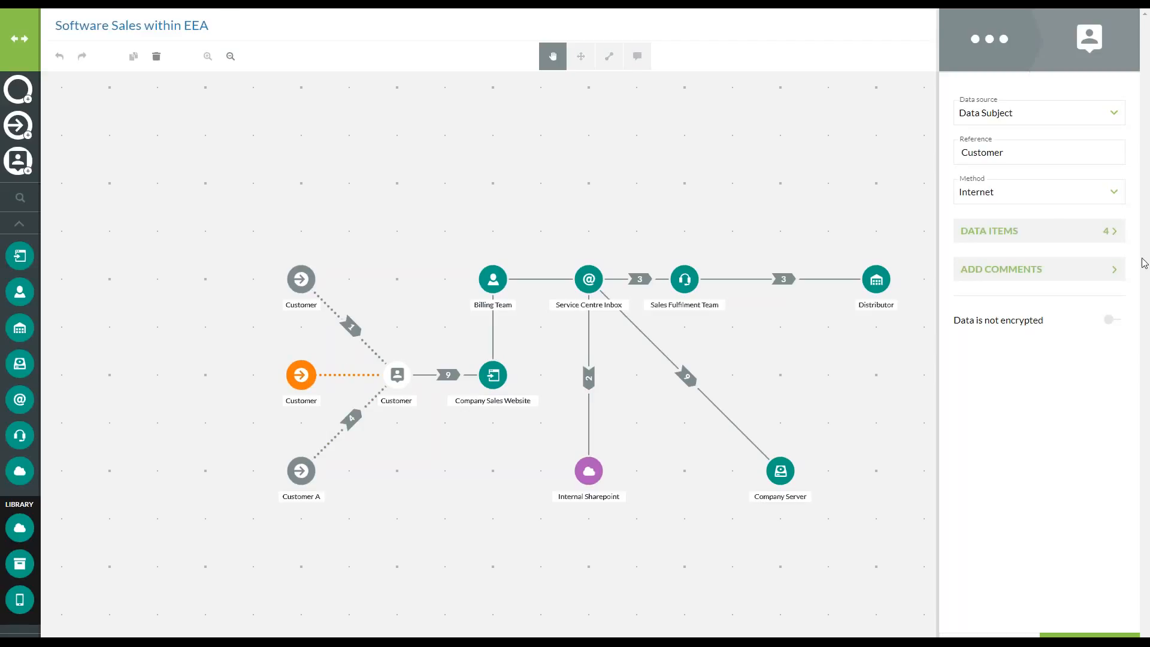
{"action": "left_click", "coordinate": [1023, 234]}
{"action": "scroll", "coordinate": [837, 314], "scroll_direction": "down", "scroll_amount": 4}
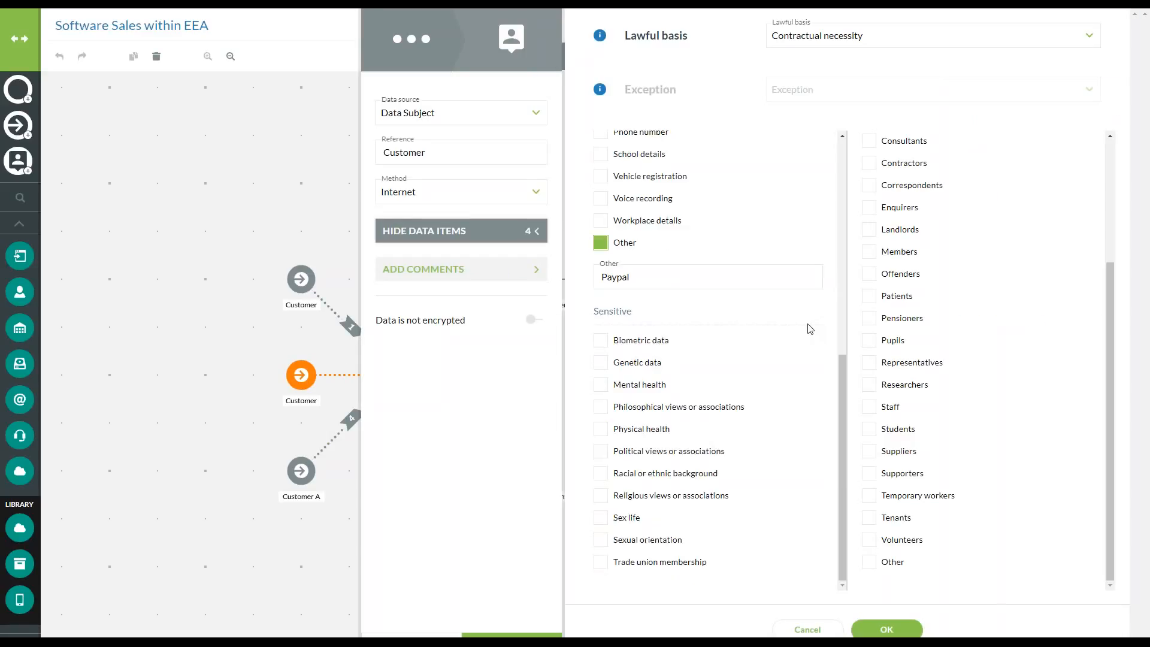
{"action": "scroll", "coordinate": [810, 329], "scroll_direction": "up", "scroll_amount": 5}
{"action": "scroll", "coordinate": [810, 329], "scroll_direction": "up", "scroll_amount": 3}
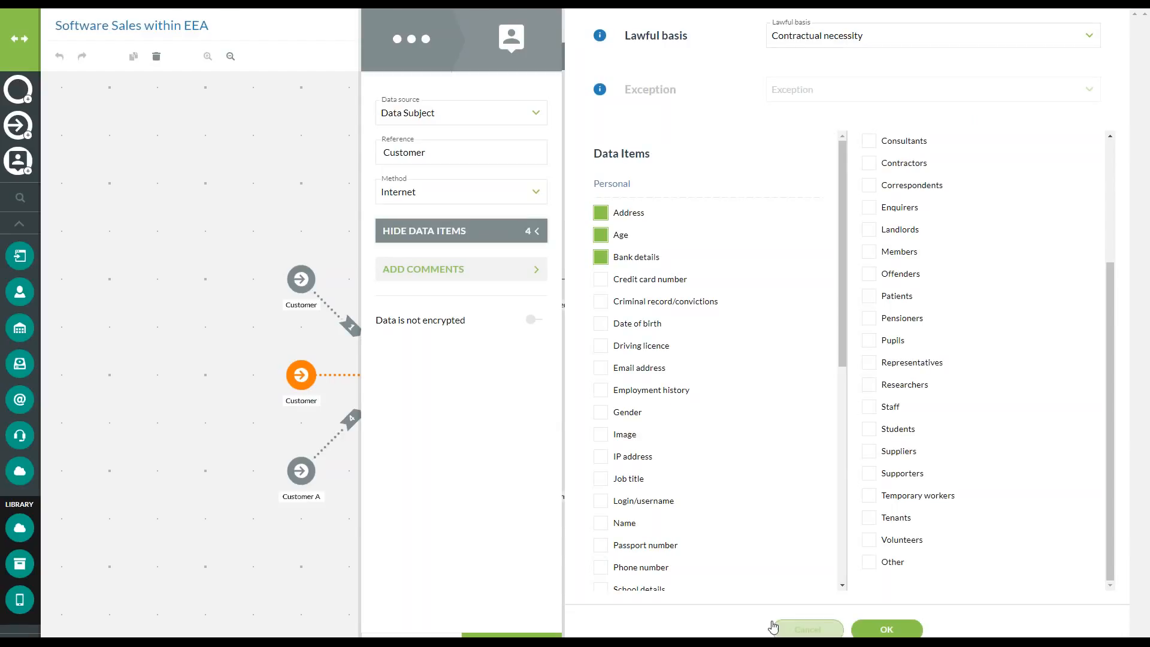
{"action": "left_click", "coordinate": [806, 636]}
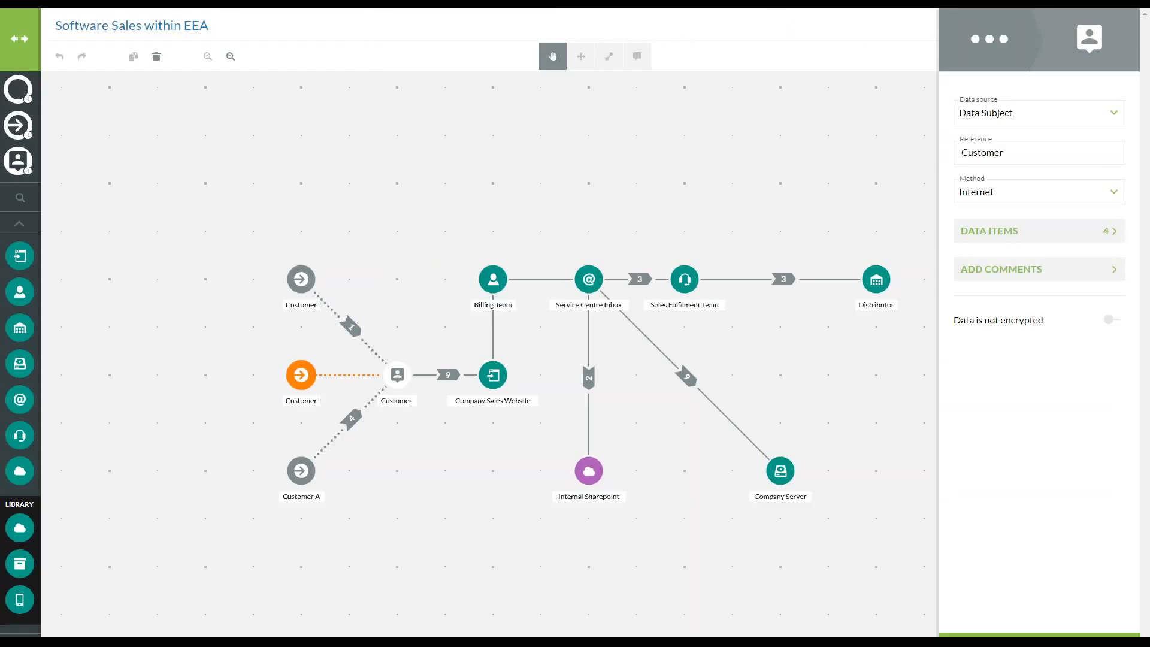
{"action": "left_click", "coordinate": [992, 636]}
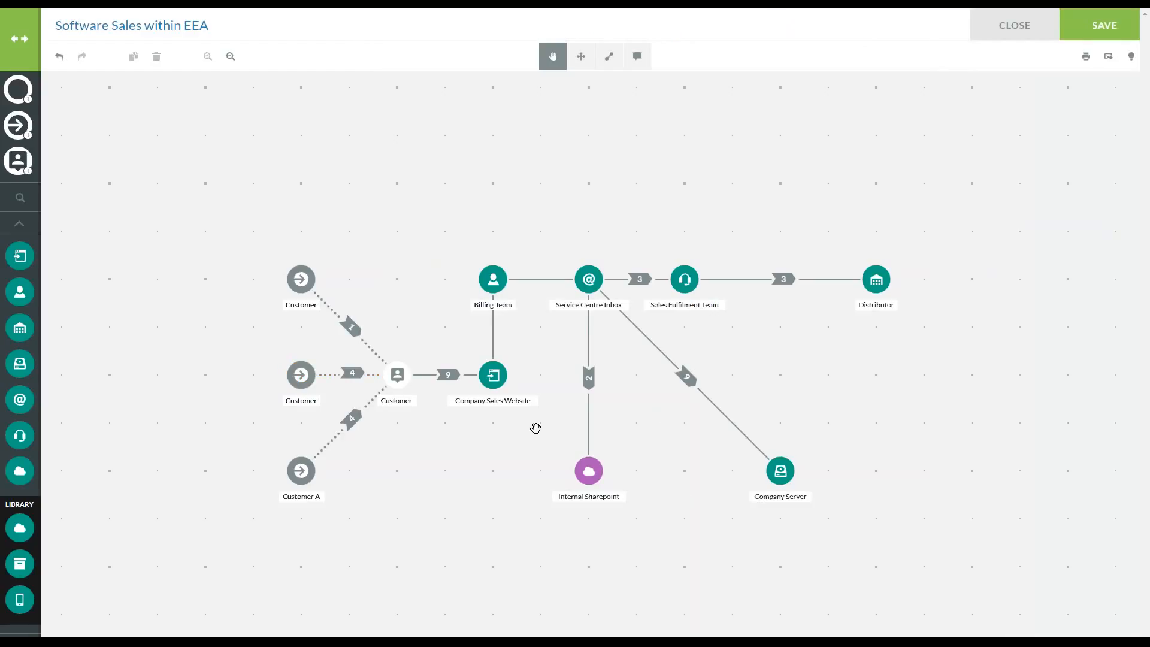
Review the data items transferred from Customer to the Company Sales Website, and close the flow's details
{"action": "left_click", "coordinate": [447, 378]}
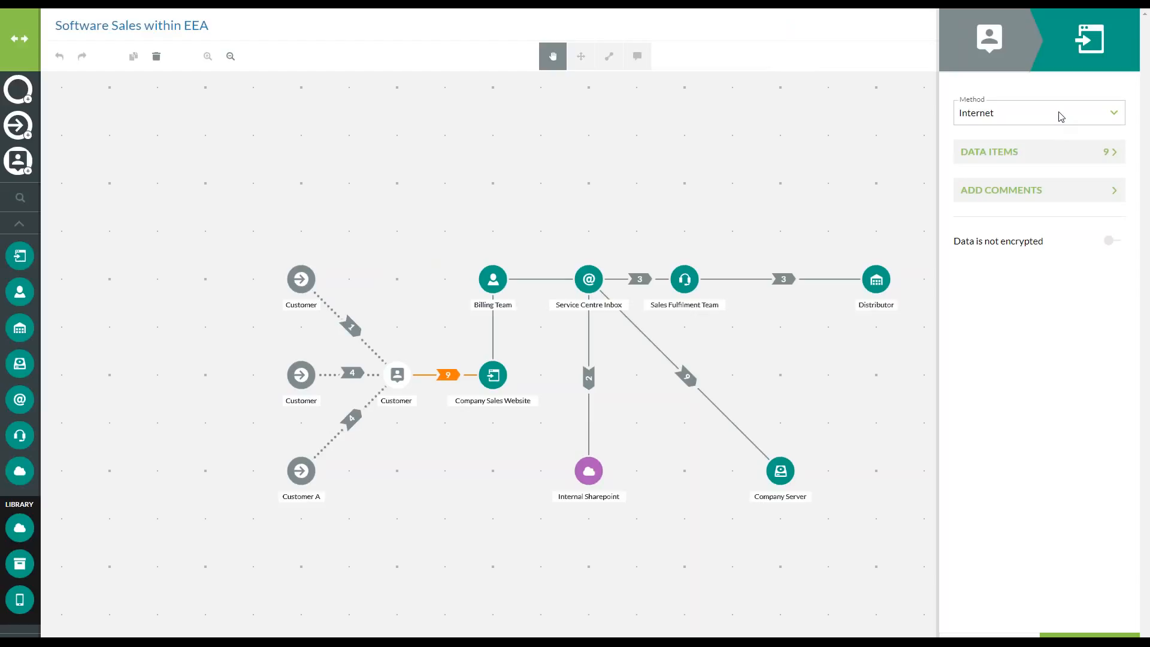
{"action": "left_click", "coordinate": [1048, 157]}
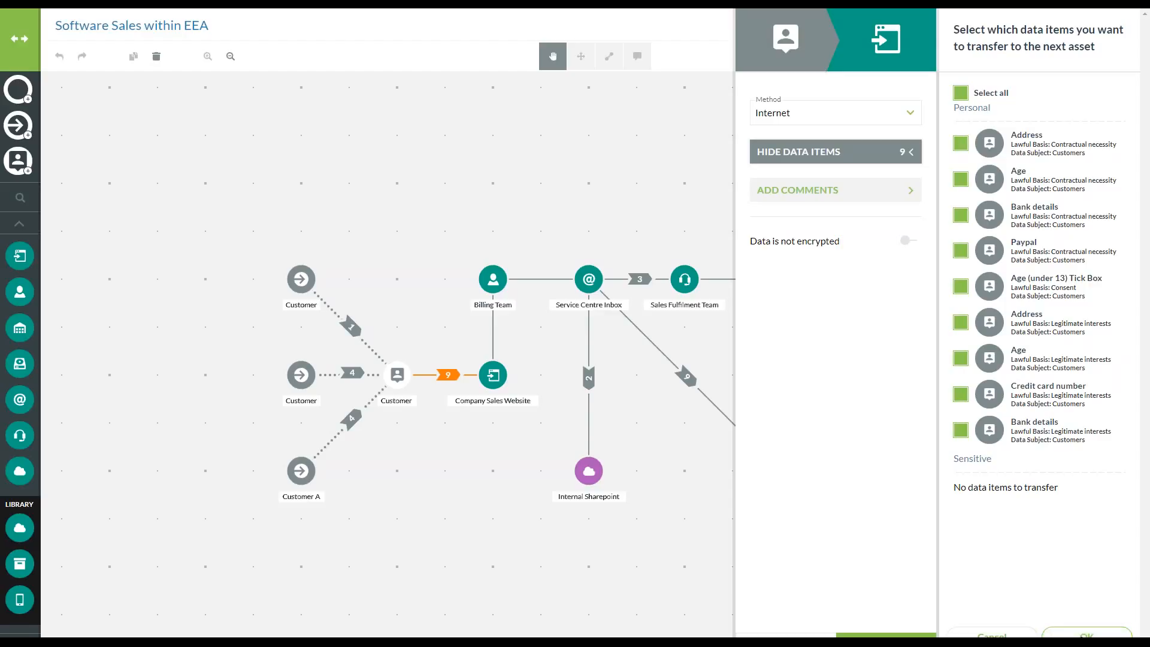
{"action": "left_click", "coordinate": [1087, 634]}
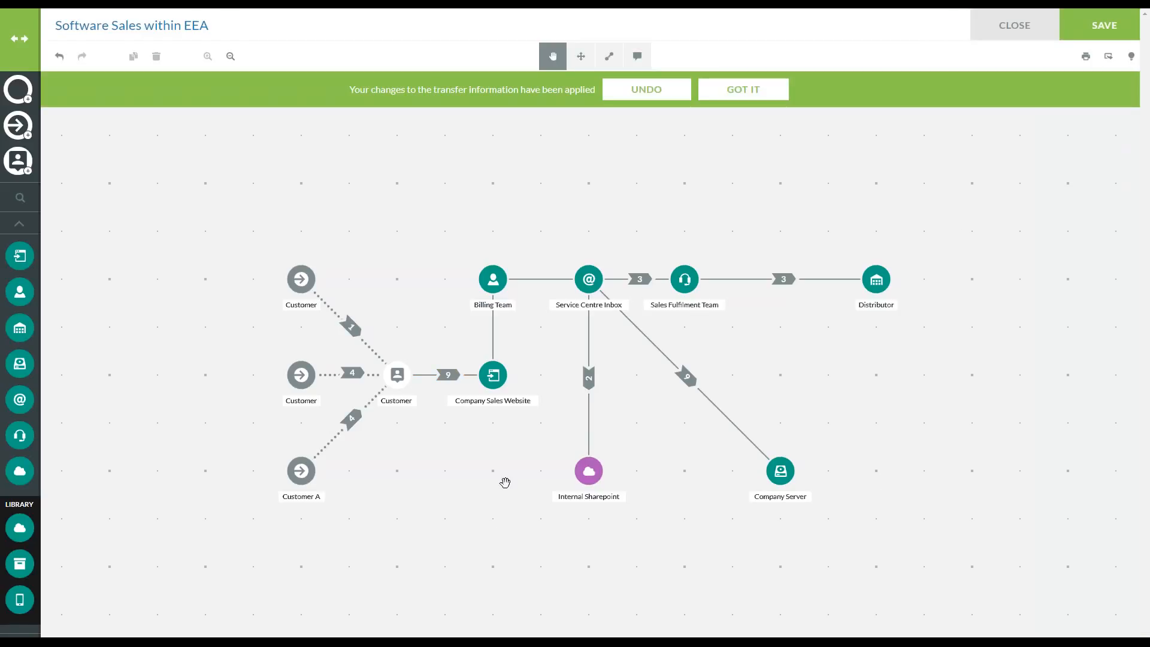
Review the transfer method options of the flow between Company Sales Website and Billing Team, and close its details
{"action": "left_click", "coordinate": [495, 331]}
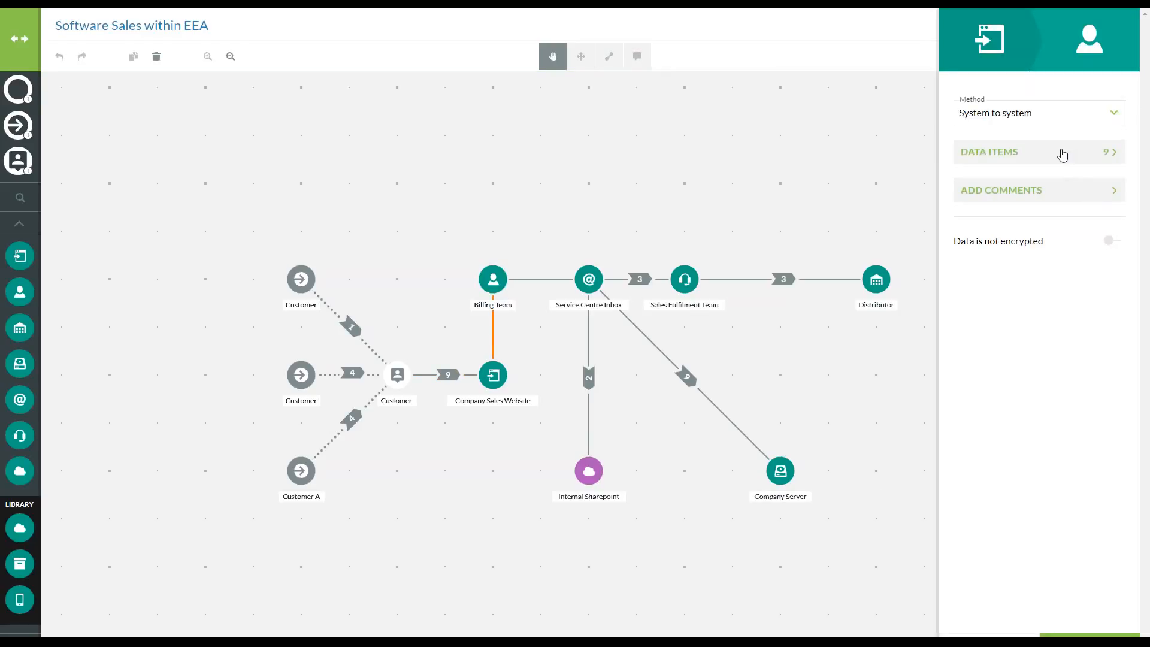
{"action": "left_click", "coordinate": [1038, 121]}
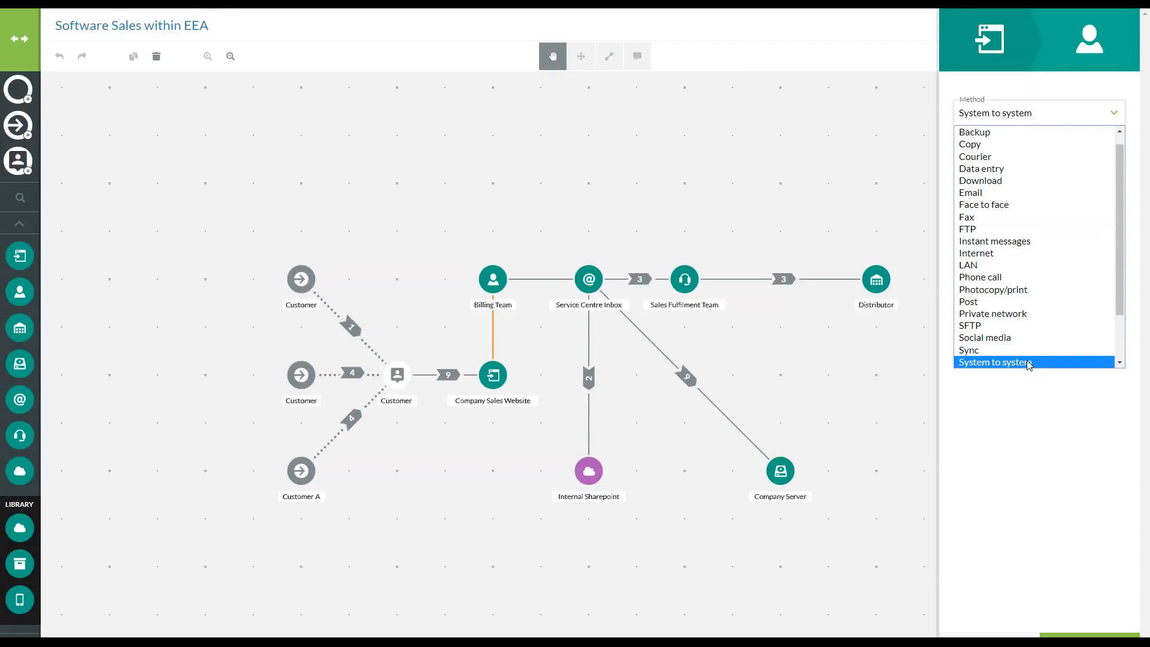
{"action": "left_click", "coordinate": [1004, 484]}
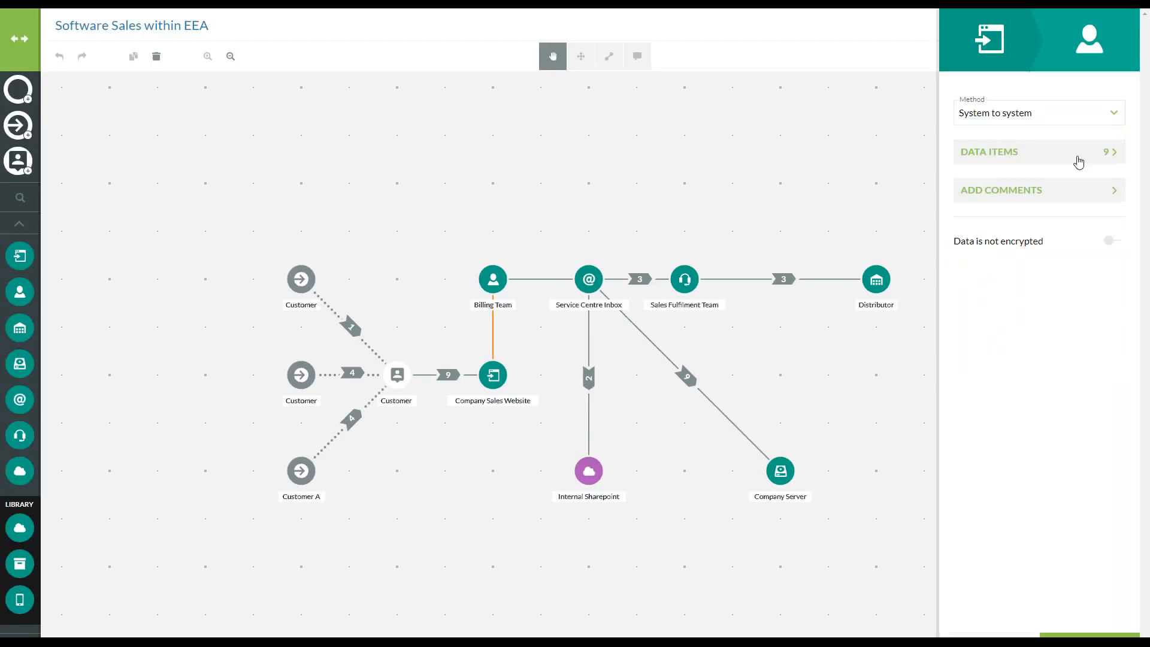
{"action": "left_click", "coordinate": [982, 632]}
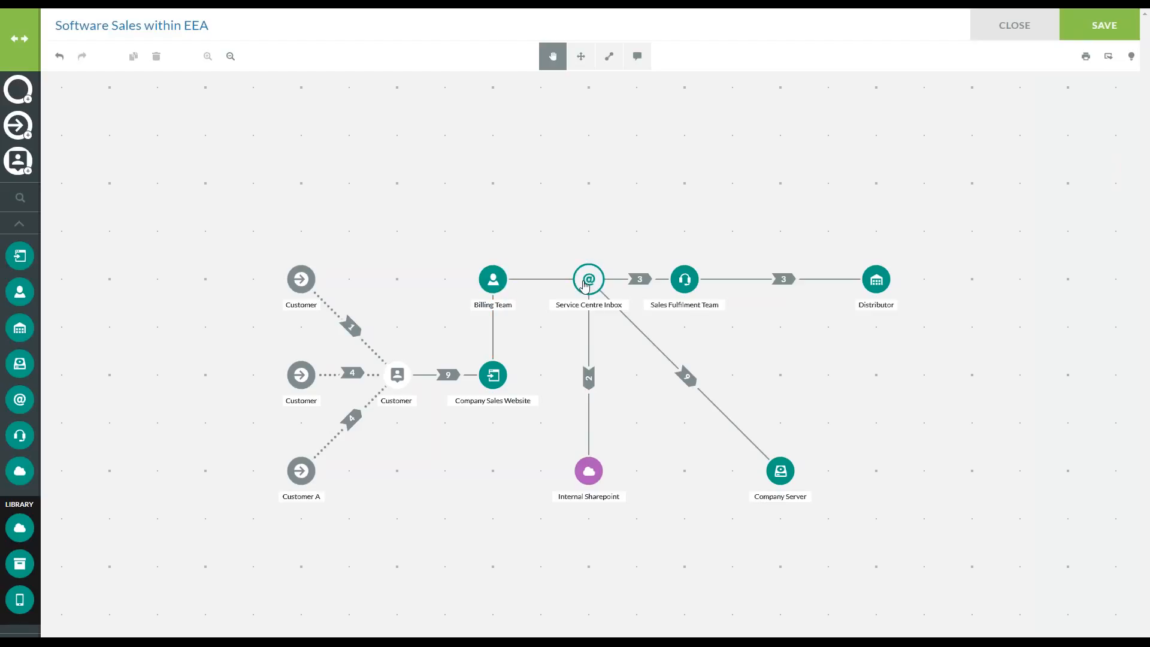
Try deselecting Paypal and Age (under 13) Tick Box in the Service Centre Inbox to Internal Sharepoint transfer, and discard the changes
{"action": "left_click", "coordinate": [590, 379]}
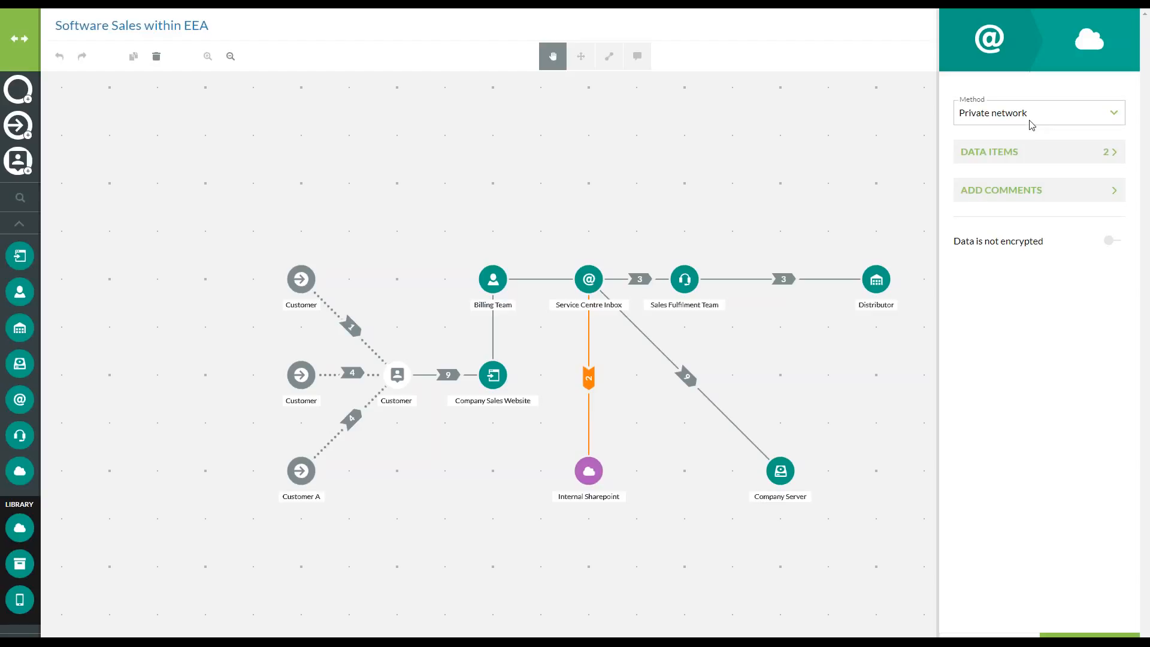
{"action": "left_click", "coordinate": [1030, 154]}
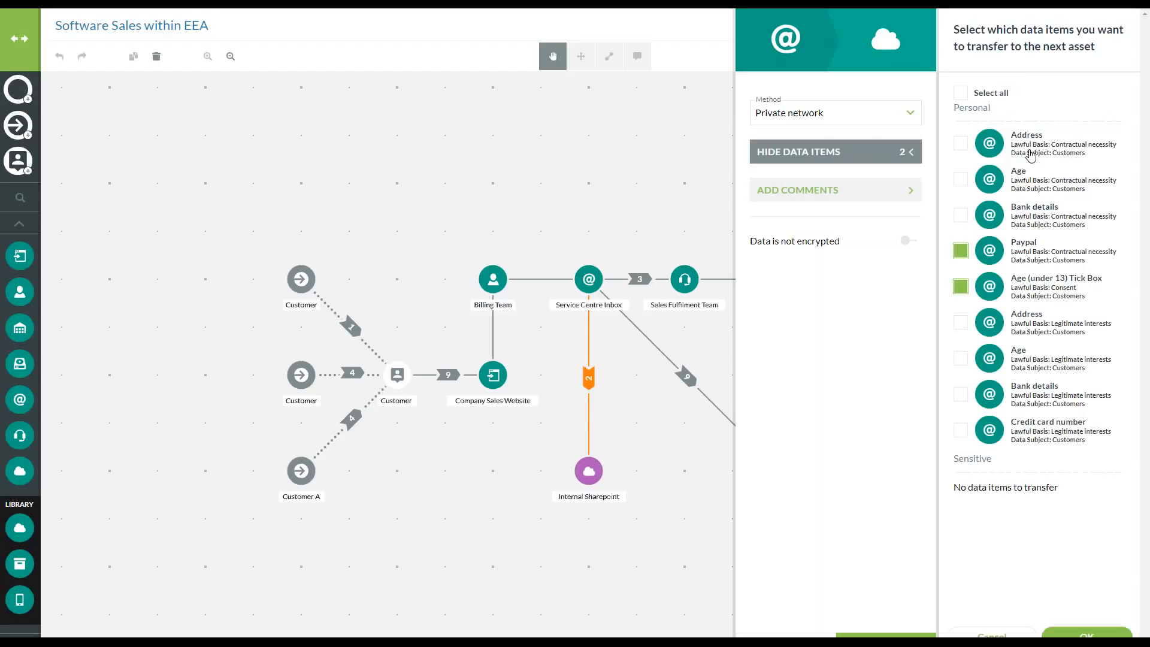
{"action": "left_click", "coordinate": [961, 252]}
{"action": "left_click", "coordinate": [961, 287]}
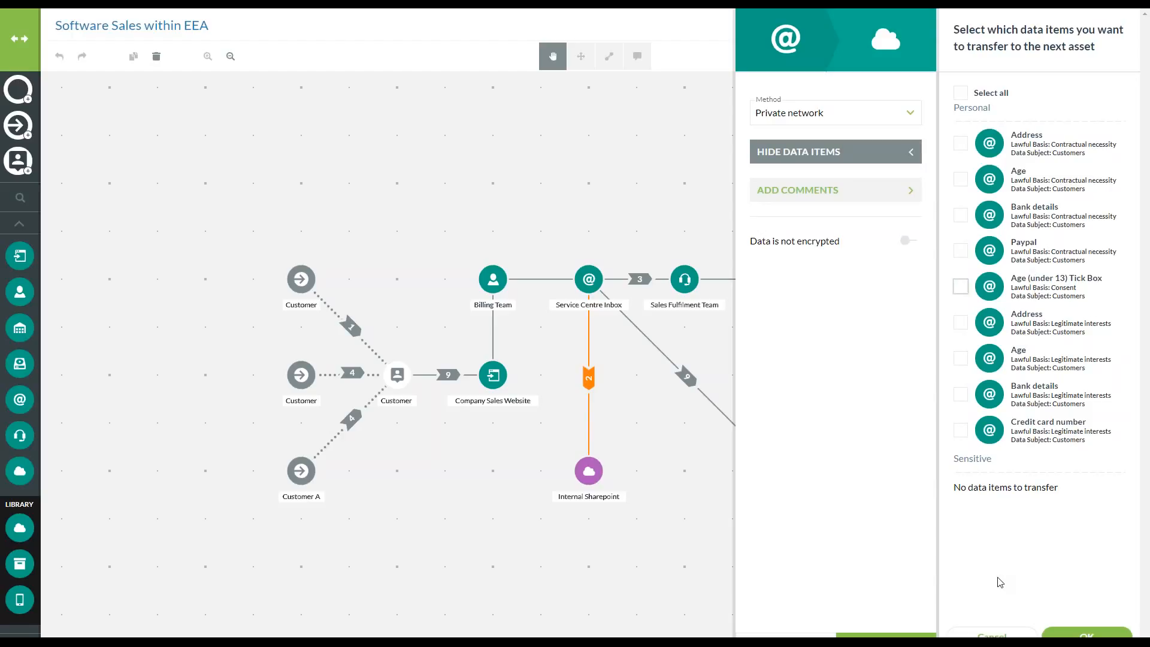
{"action": "left_click", "coordinate": [992, 634]}
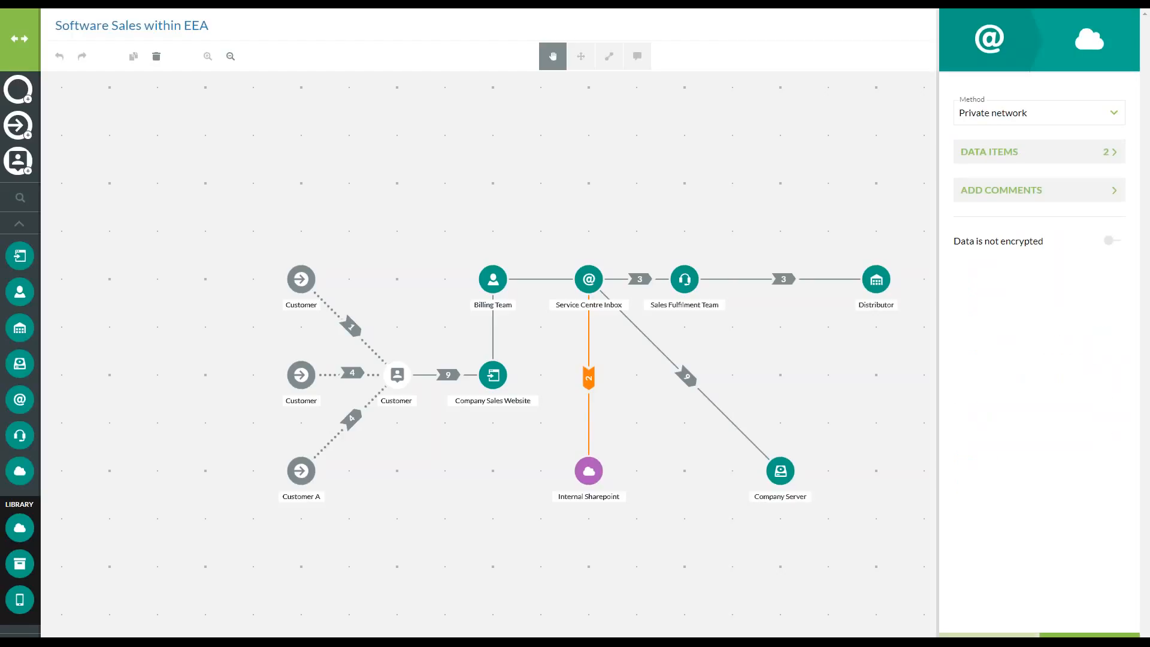
{"action": "left_click", "coordinate": [1017, 635]}
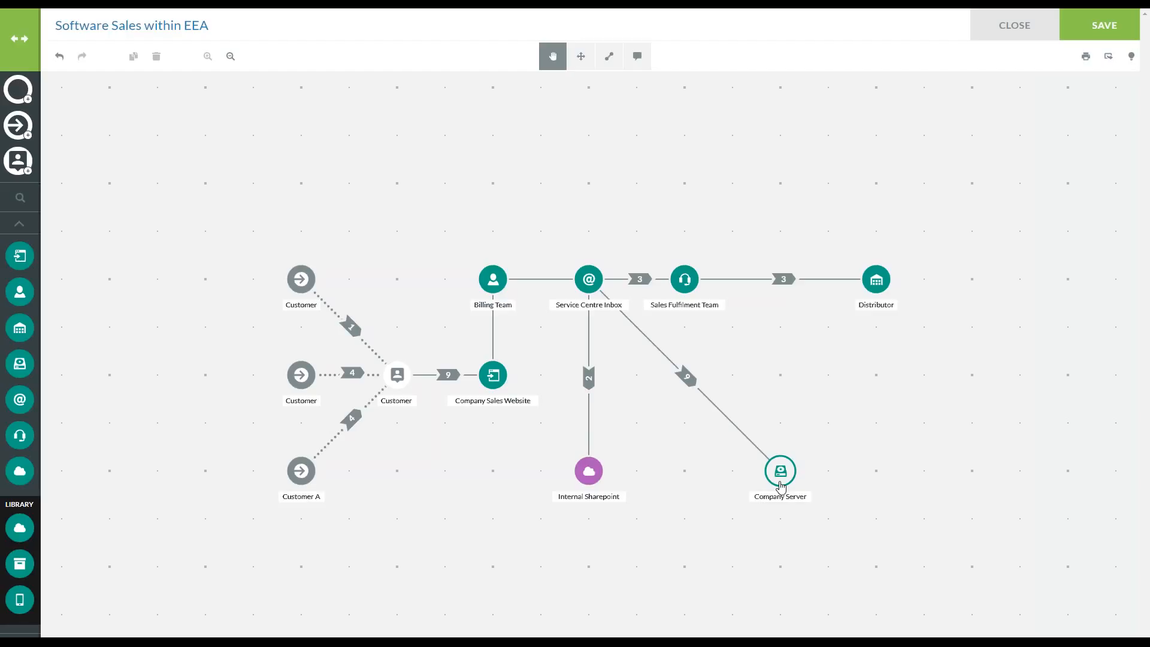
Open the Company Server asset to examine its location and encryption details, and close it
{"action": "left_click", "coordinate": [691, 382]}
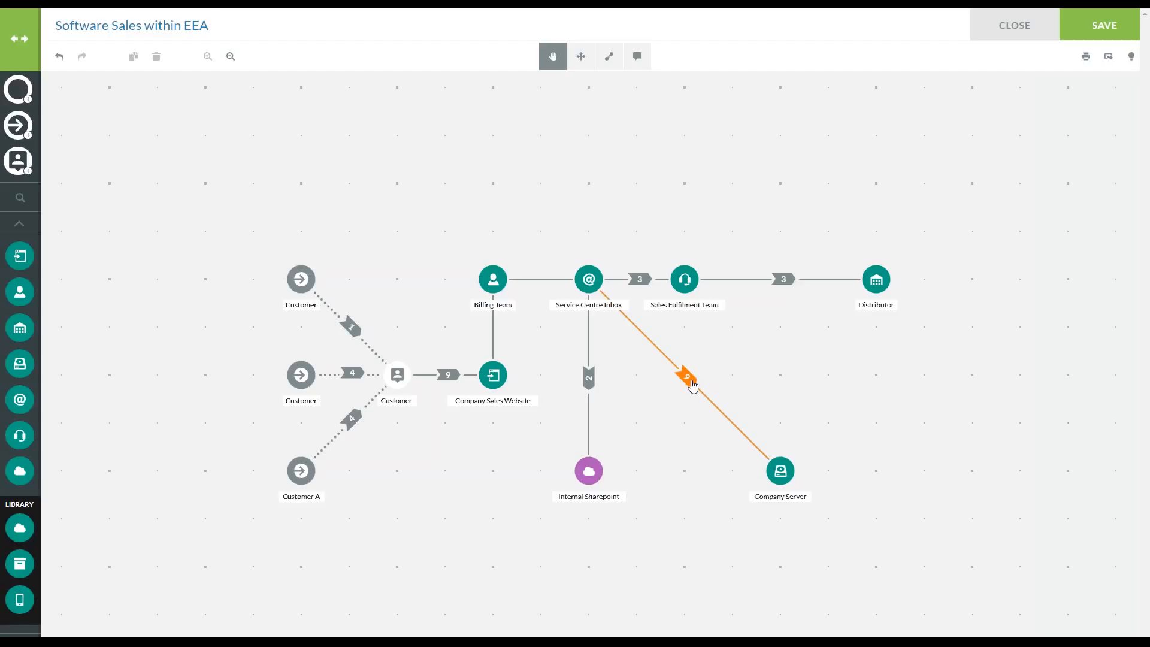
{"action": "left_click", "coordinate": [781, 471]}
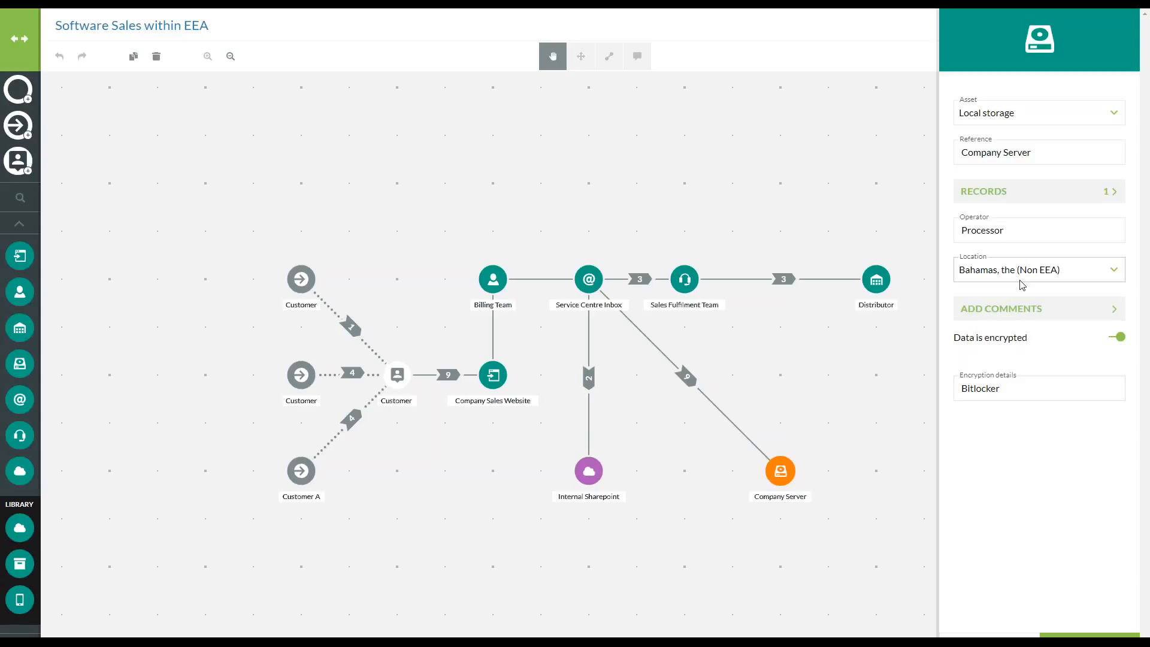
{"action": "left_click", "coordinate": [913, 405]}
On the Service Centre Inbox to Company Server flow, switch encryption on and off, and apply Unknown for the third-country transfer
{"action": "left_click", "coordinate": [695, 391]}
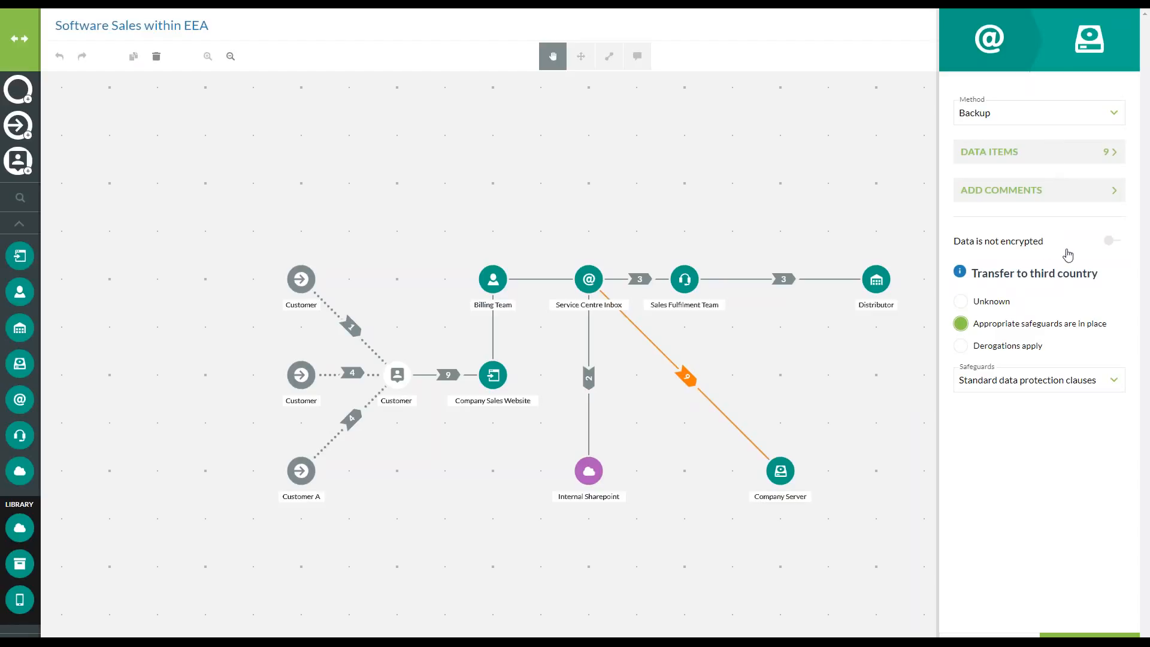
{"action": "left_click", "coordinate": [1111, 242]}
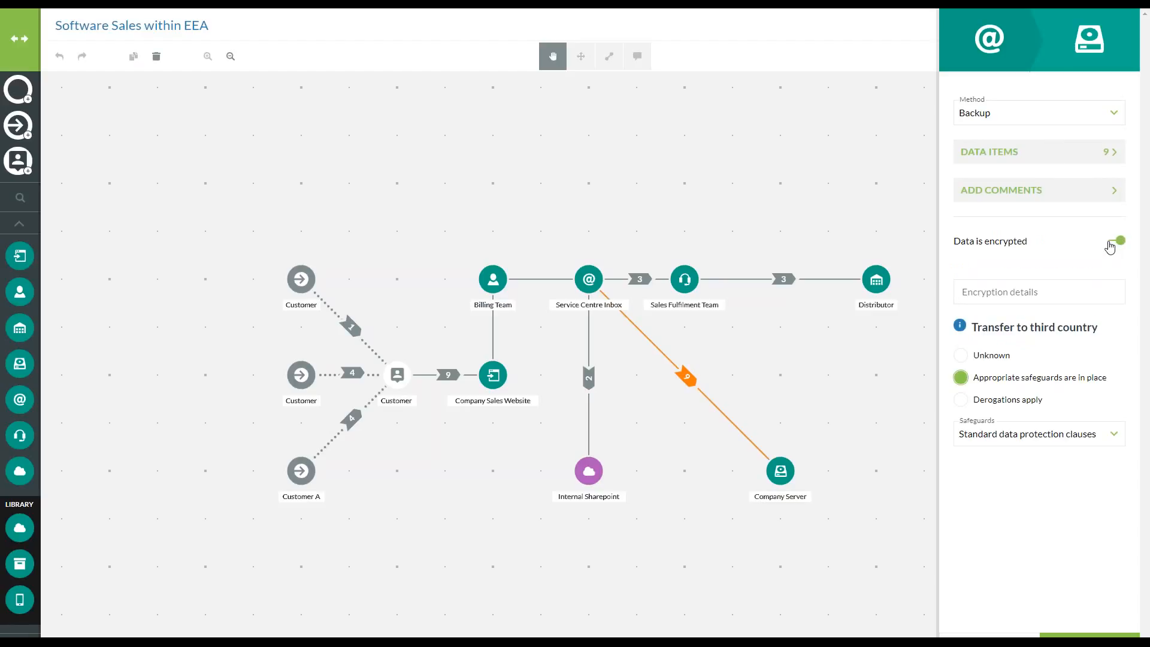
{"action": "left_click", "coordinate": [1112, 244]}
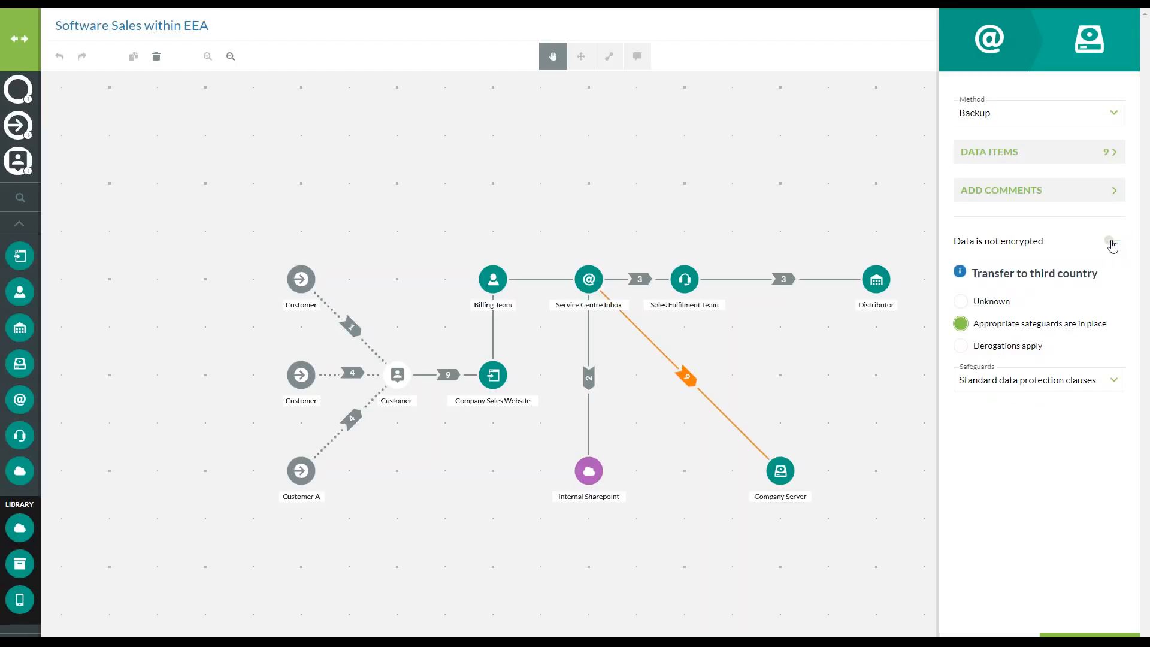
{"action": "left_click", "coordinate": [963, 302]}
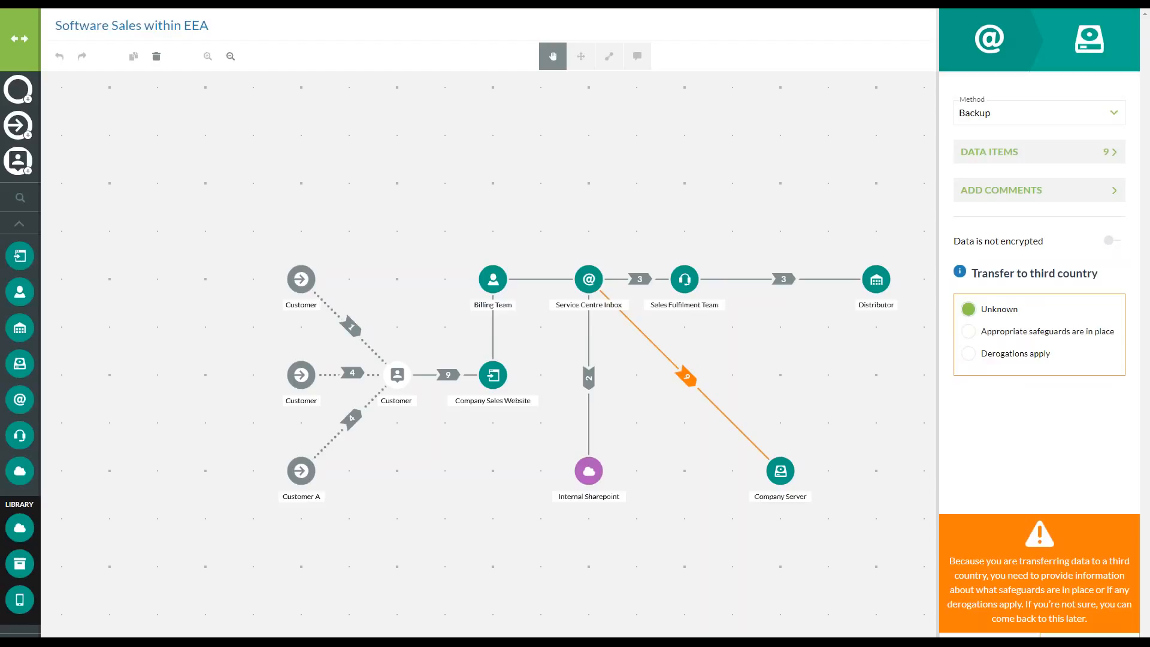
{"action": "left_click", "coordinate": [1091, 635]}
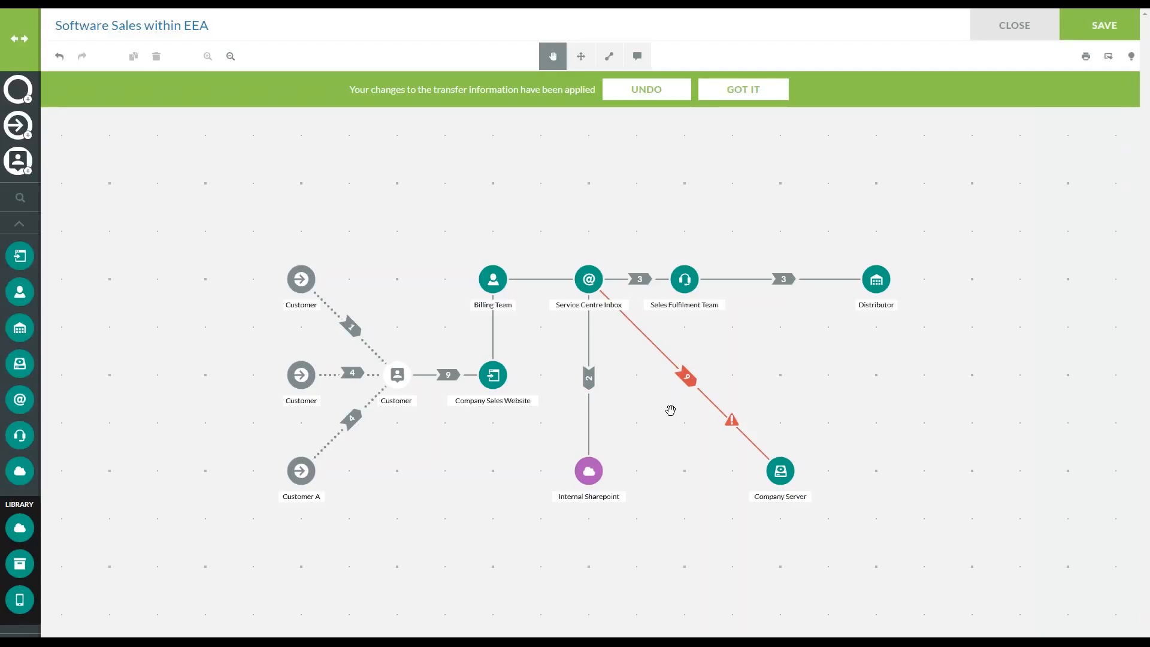
Set the Company Server flow's third-country transfer to Appropriate safeguards are in place with Standard data protection clauses, and apply it
{"action": "left_click", "coordinate": [687, 376]}
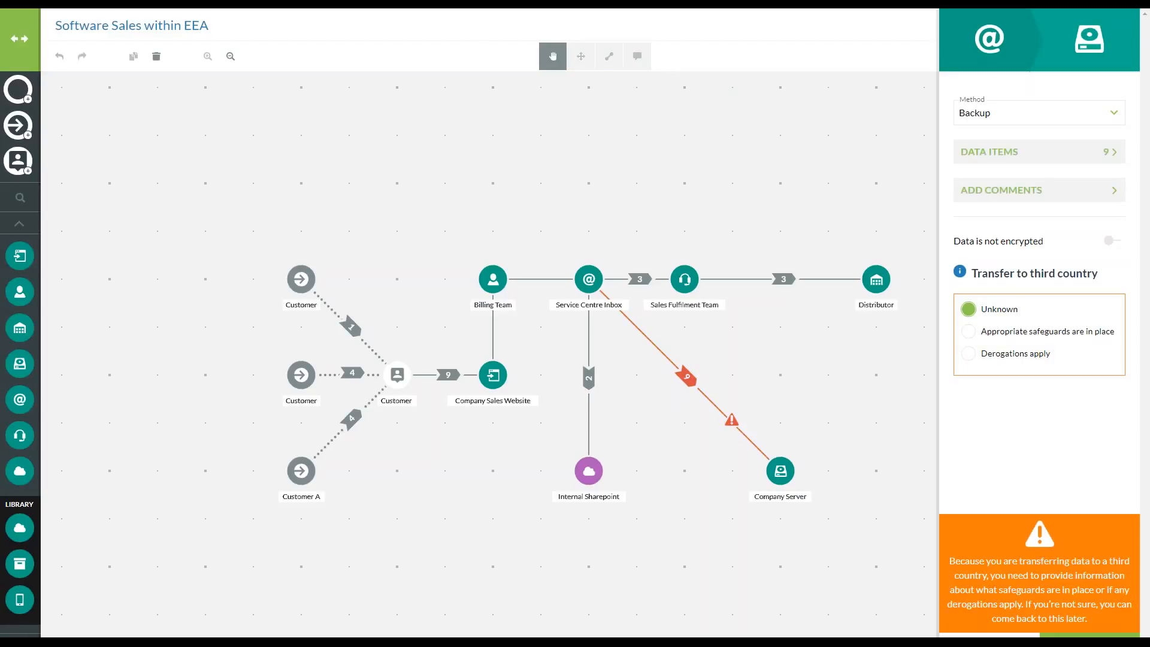
{"action": "left_click", "coordinate": [977, 333]}
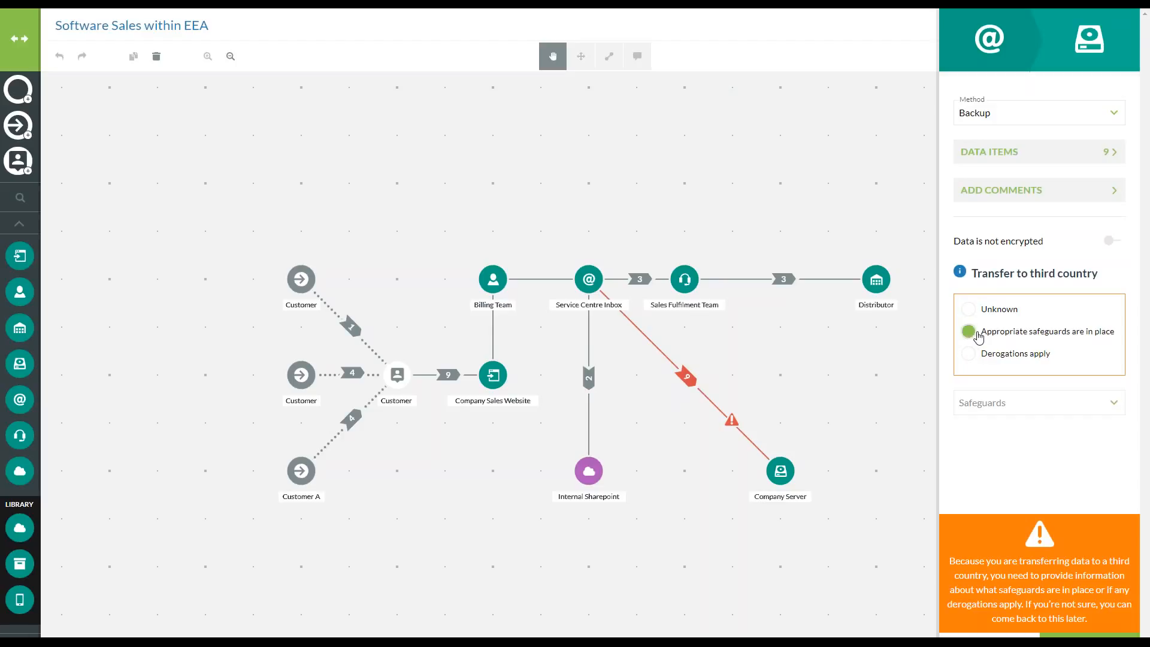
{"action": "left_click", "coordinate": [1012, 401]}
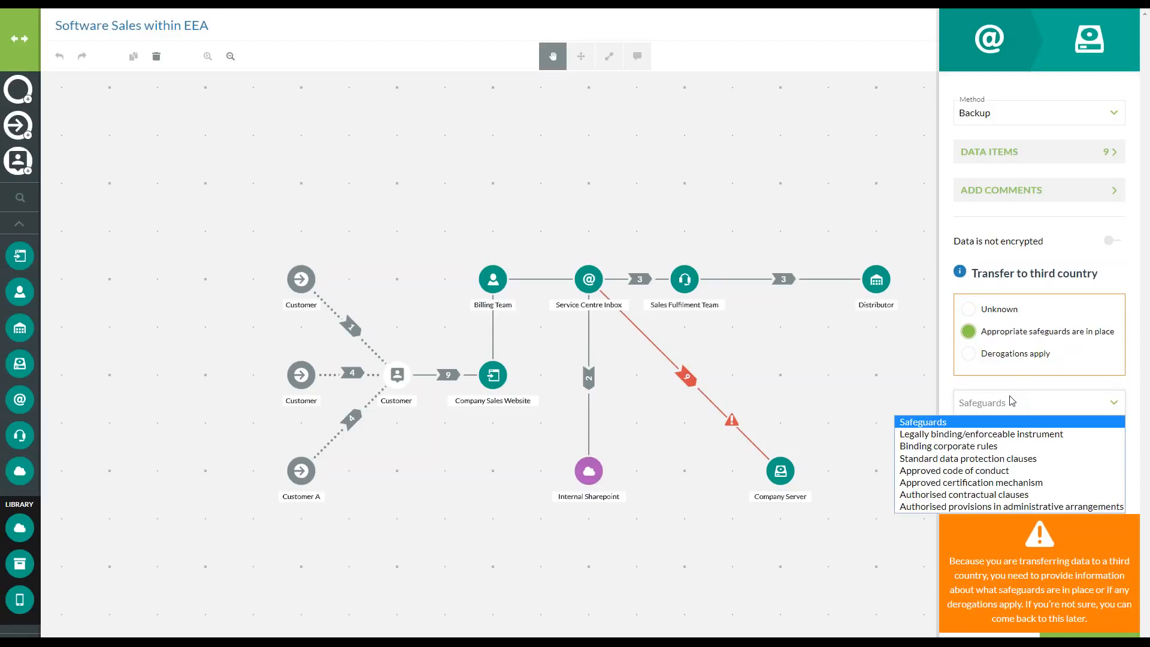
{"action": "left_click", "coordinate": [1031, 458]}
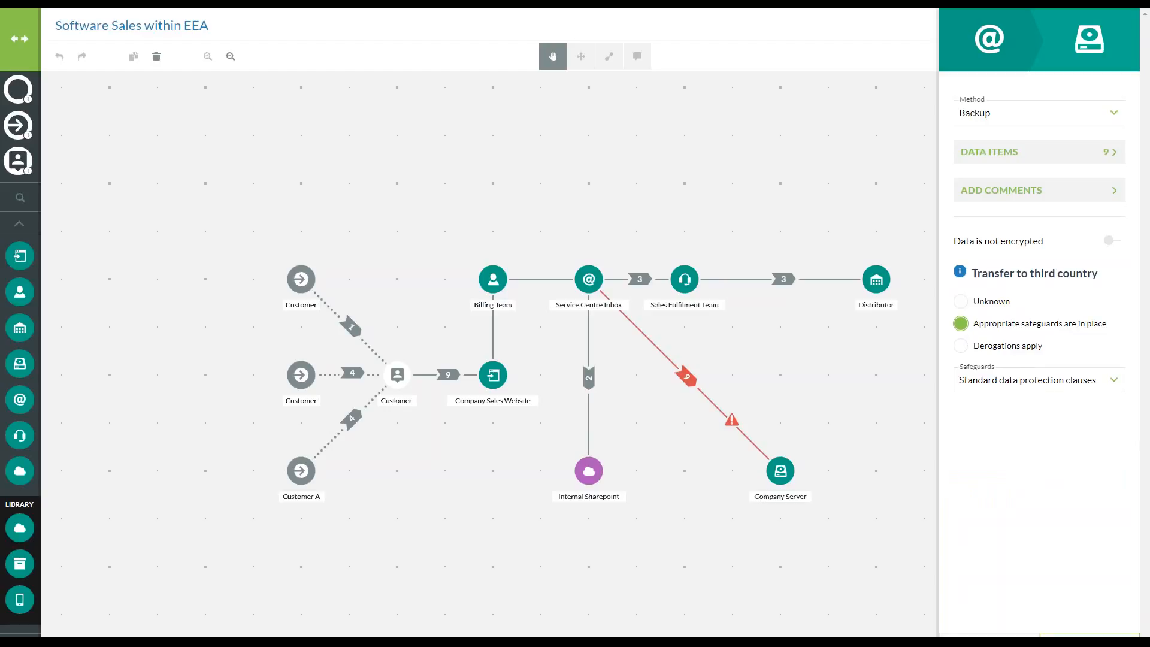
{"action": "left_click", "coordinate": [1090, 636]}
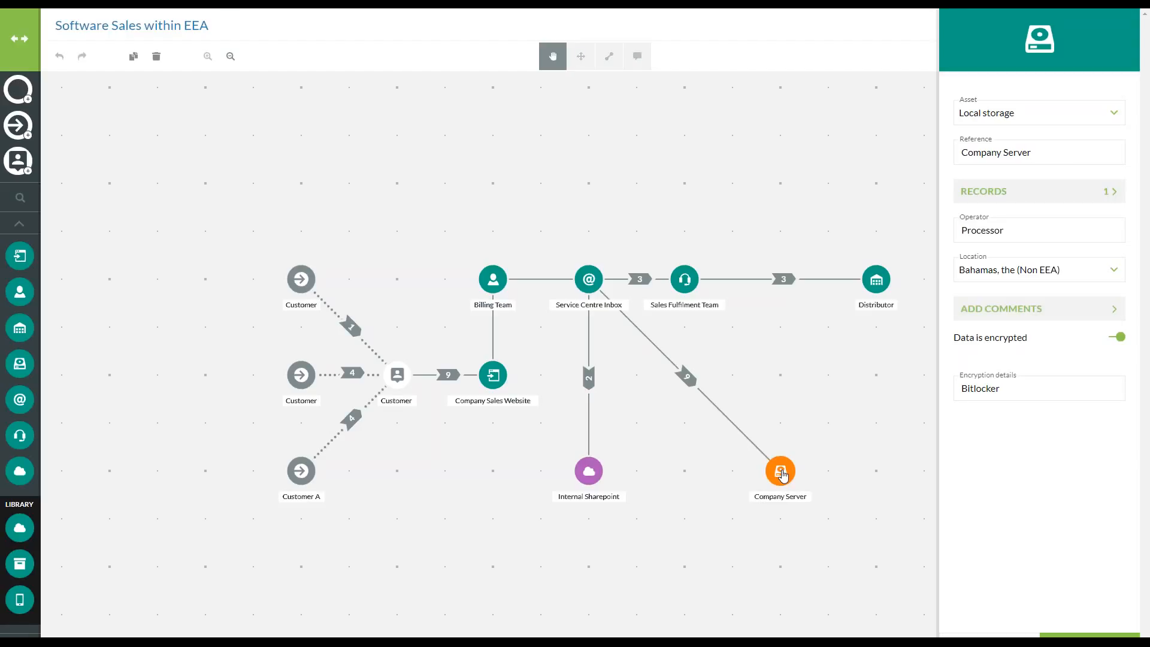
Change the Company Server asset's type to Server and its reference to Backup Location
{"action": "left_click", "coordinate": [1028, 118]}
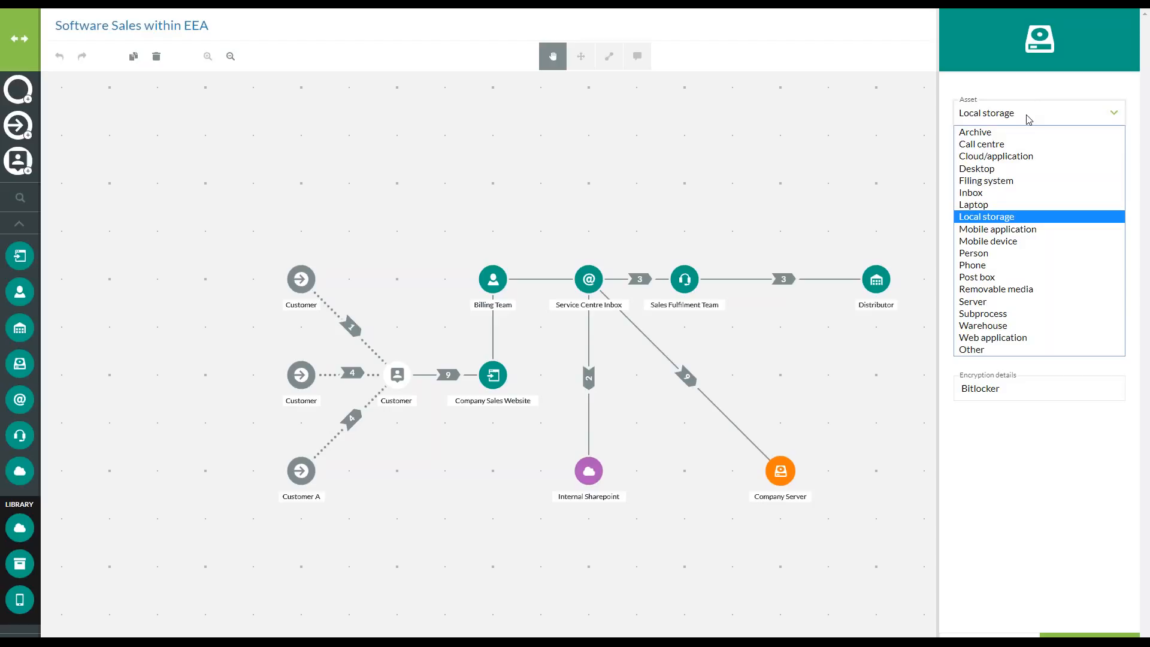
{"action": "left_click", "coordinate": [1022, 301]}
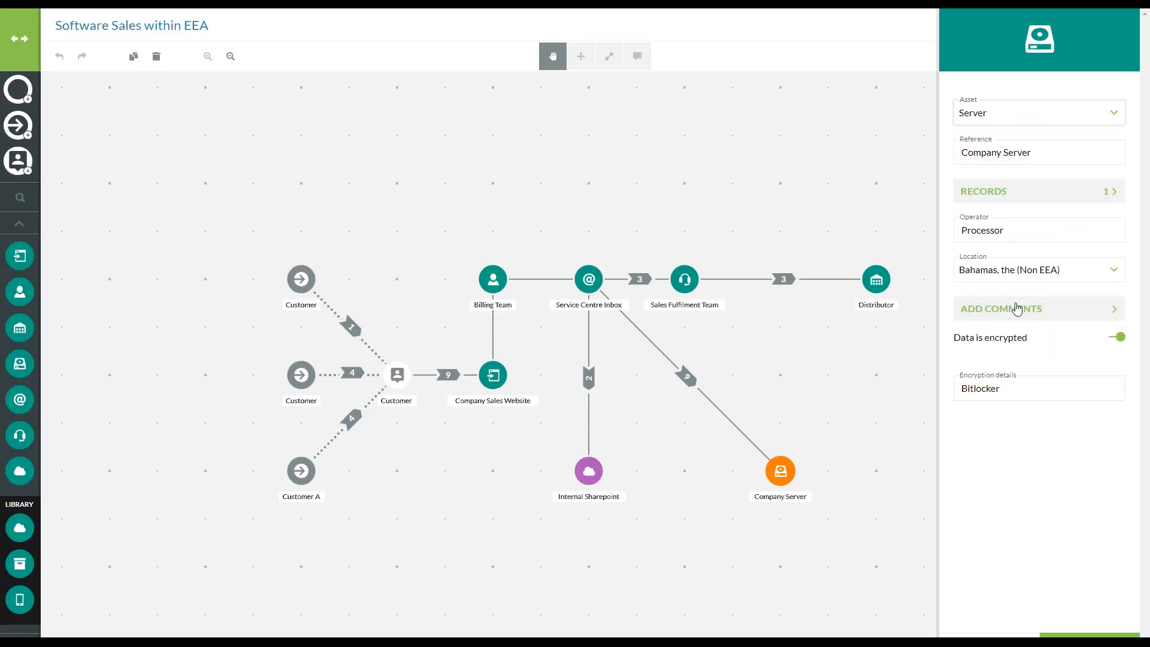
{"action": "left_click", "coordinate": [1047, 155]}
{"action": "key", "text": "Return"}
{"action": "type", "text": "Backup Loca"}
{"action": "type", "text": "taion"}
{"action": "key", "text": "BackSpace"}
{"action": "key", "text": "BackSpace"}
{"action": "key", "text": "BackSpace"}
{"action": "key", "text": "BackSpace"}
{"action": "type", "text": "ation"}
{"action": "key", "text": "BackSpace"}
{"action": "key", "text": "BackSpace"}
{"action": "key", "text": "BackSpace"}
{"action": "key", "text": "BackSpace"}
{"action": "key", "text": "BackSpace"}
{"action": "key", "text": "BackSpace"}
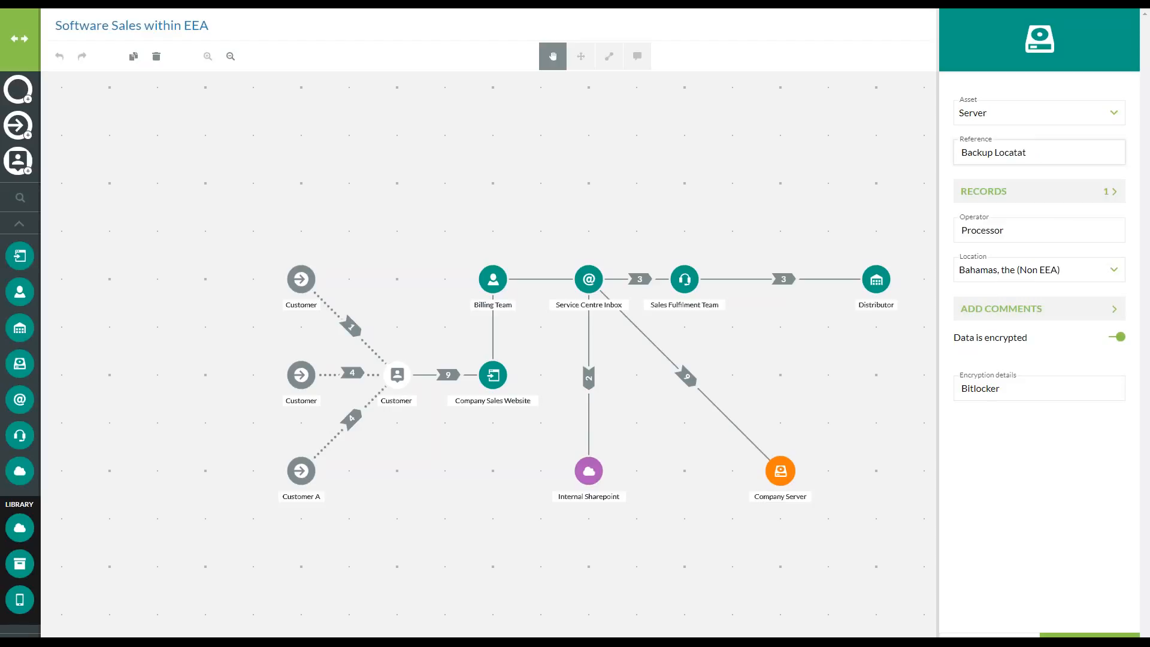
{"action": "type", "text": "tion"}
Review the available location options for the Backup Location asset without changing its location
{"action": "left_click", "coordinate": [1044, 271]}
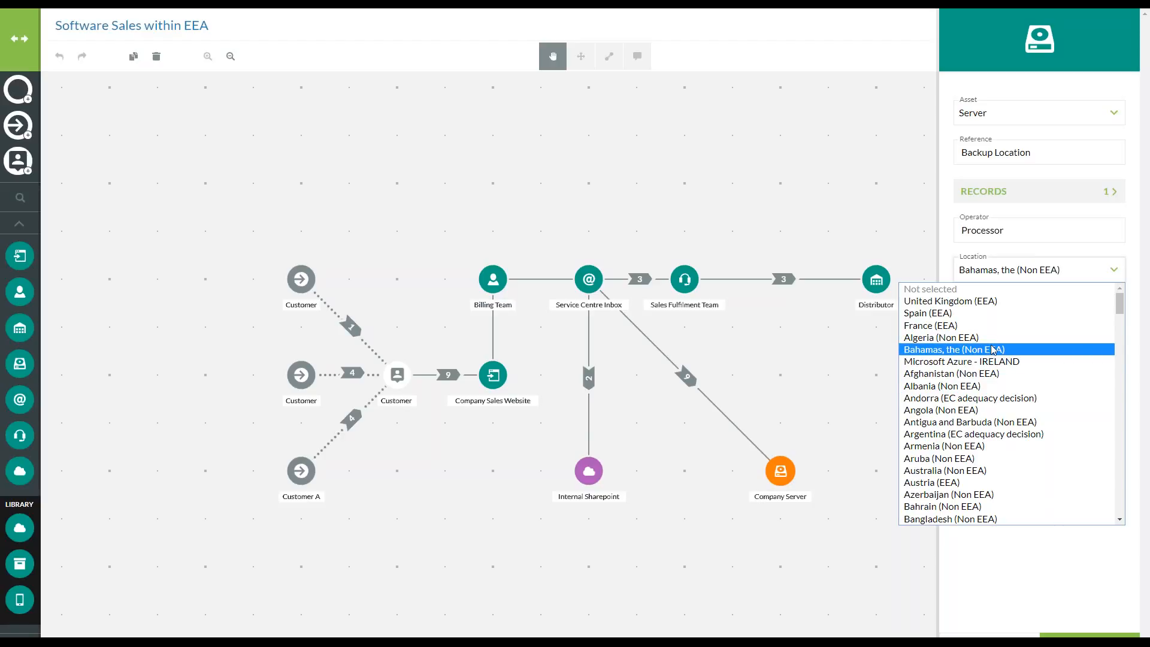
{"action": "left_click", "coordinate": [1052, 268]}
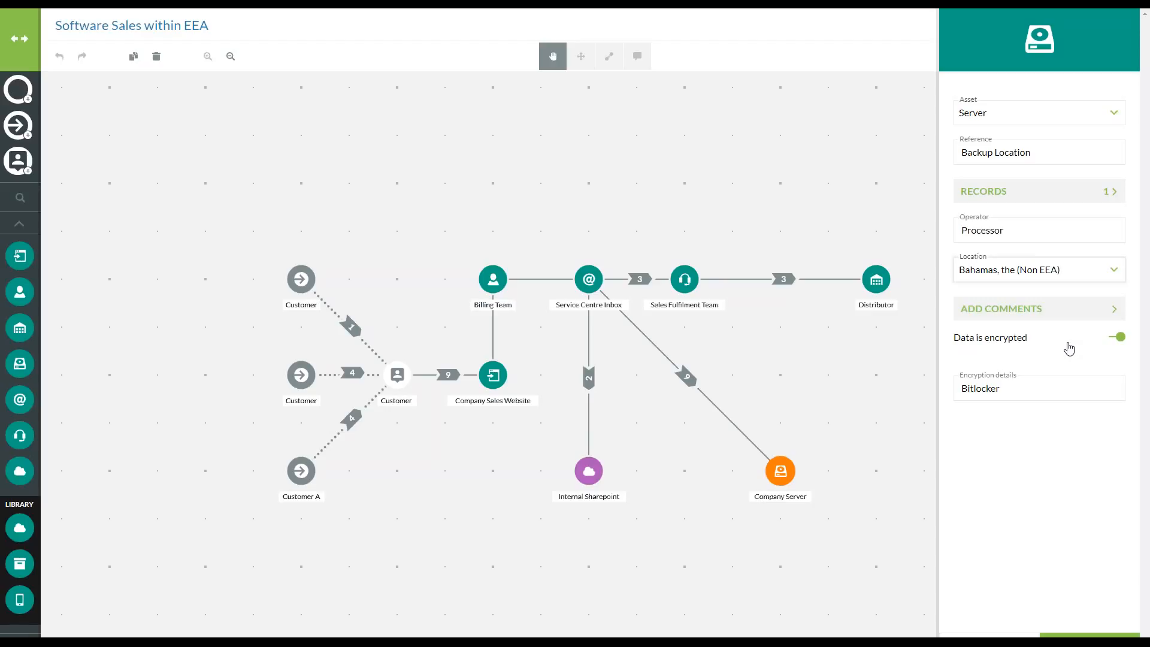
{"action": "left_click", "coordinate": [1041, 504]}
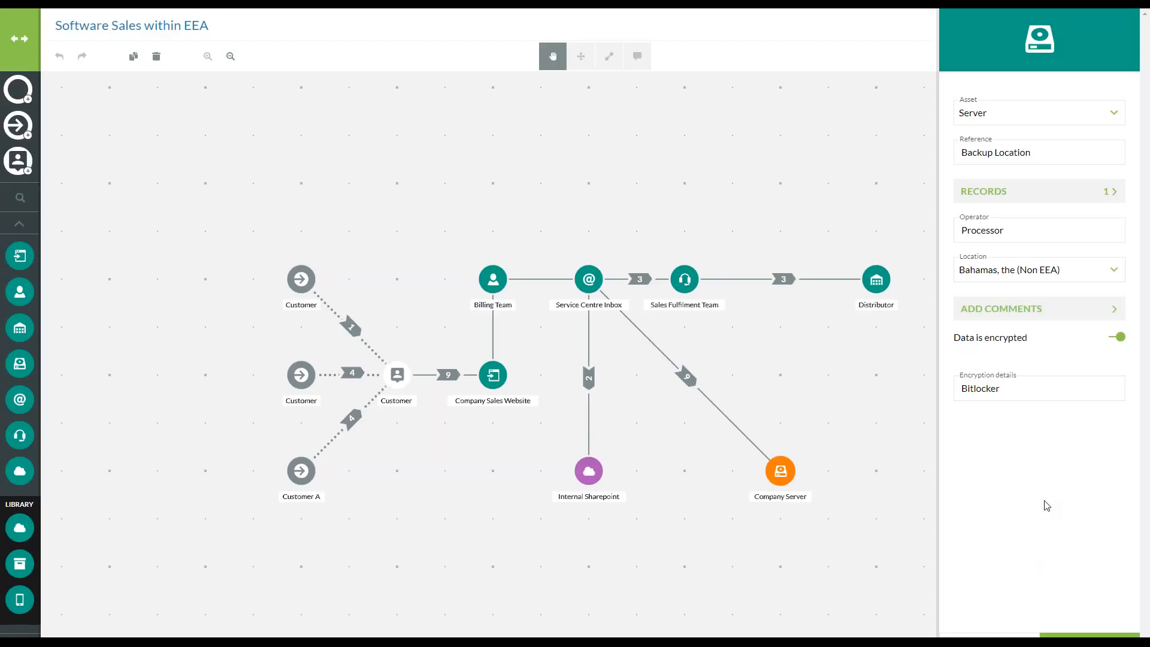
Open the asset's Online Sales Transactions record for editing and examine its name, classification and format options
{"action": "left_click", "coordinate": [1064, 200]}
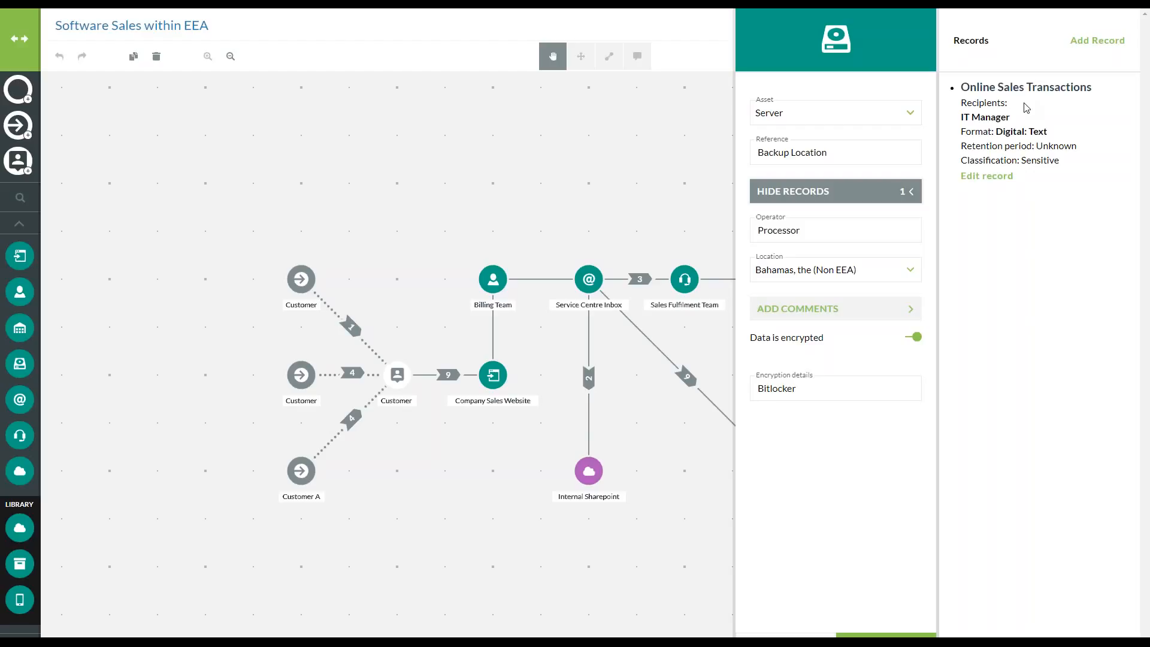
{"action": "left_click", "coordinate": [1008, 179]}
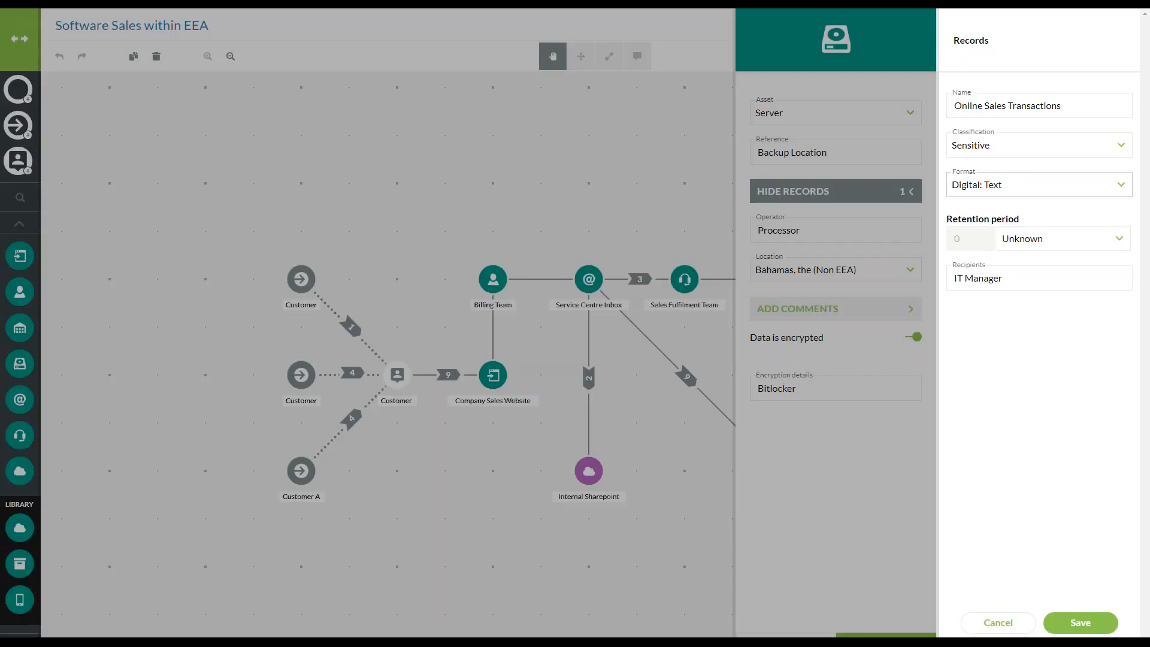
{"action": "left_click", "coordinate": [1067, 106]}
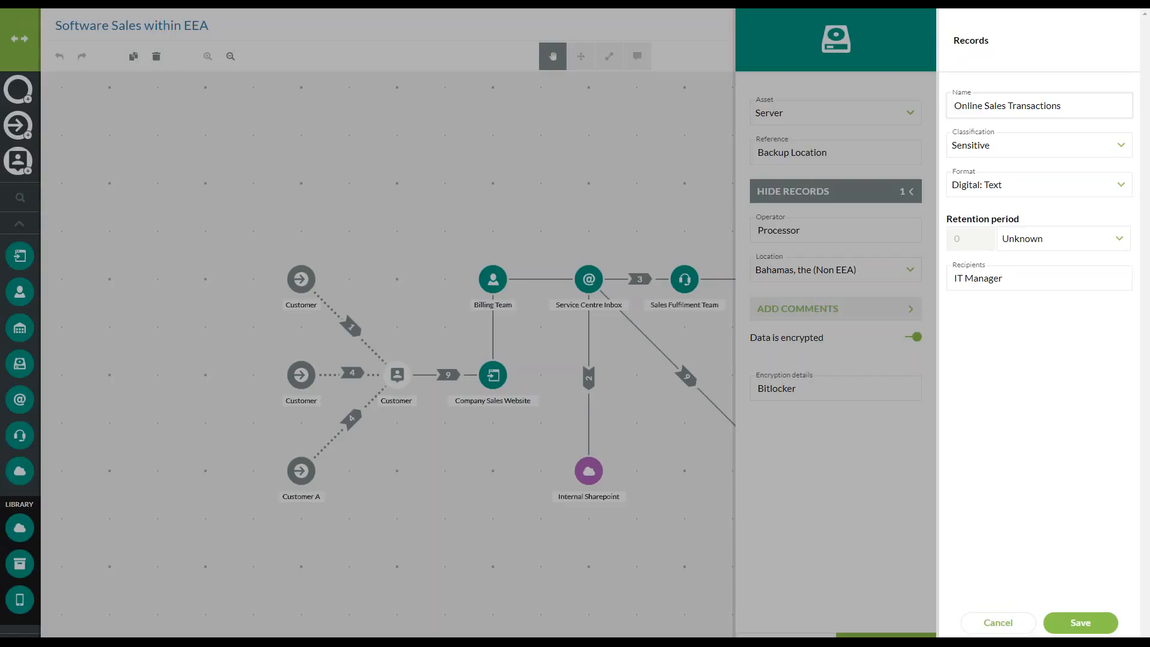
{"action": "left_click", "coordinate": [1024, 149]}
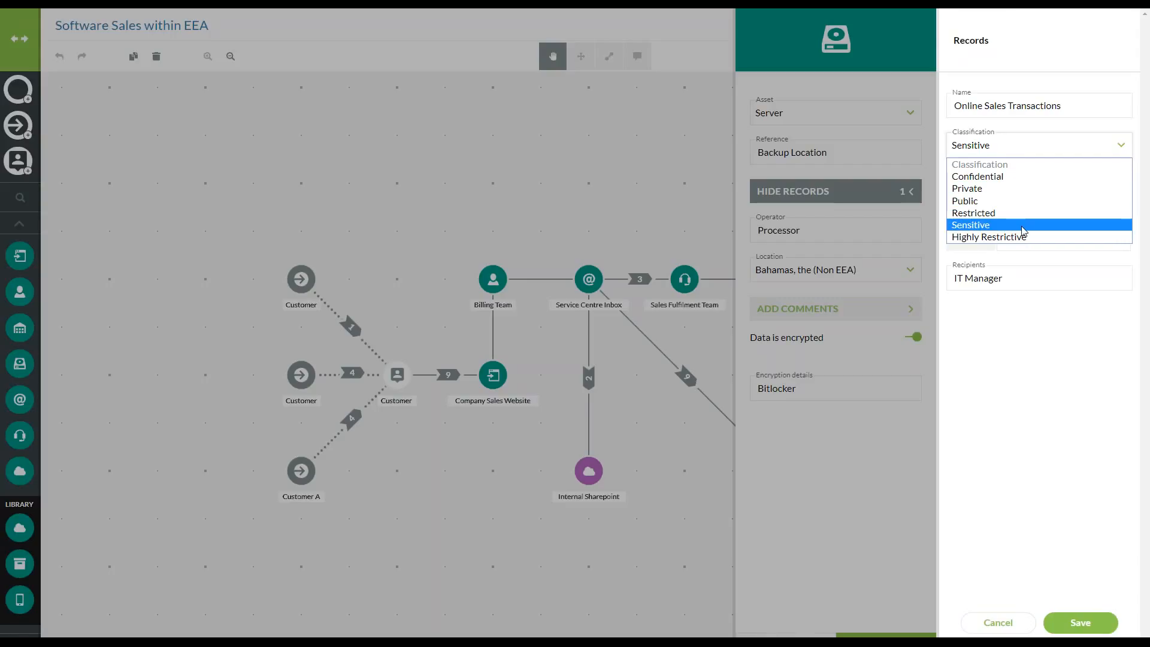
{"action": "left_click", "coordinate": [1041, 151]}
{"action": "left_click", "coordinate": [1043, 189]}
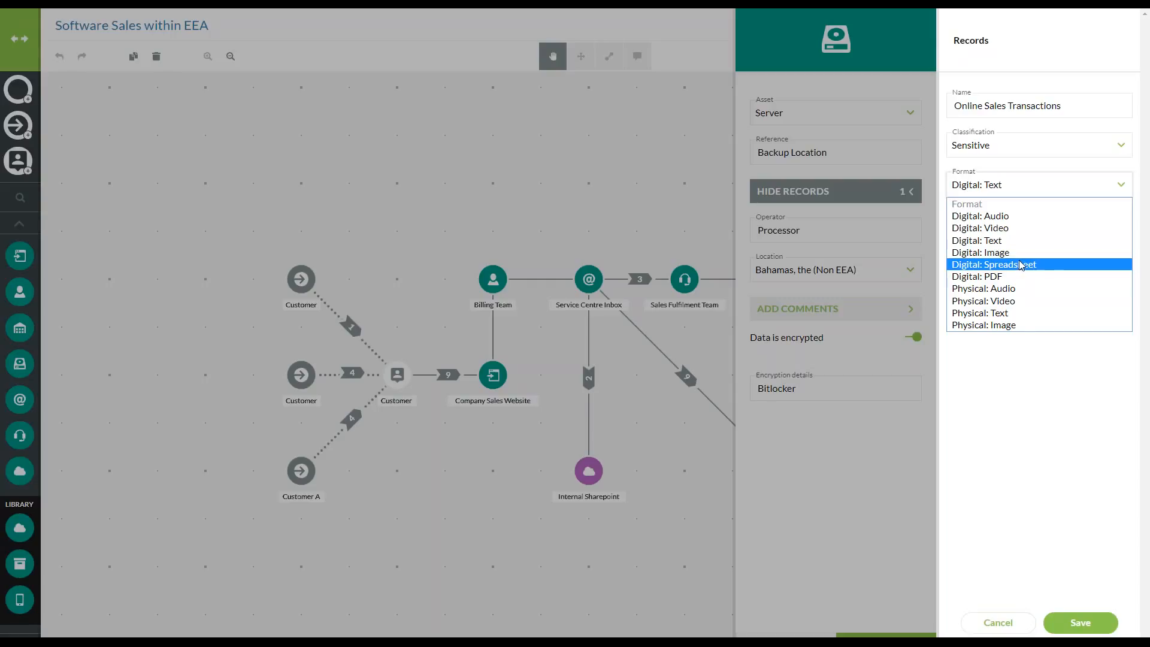
{"action": "left_click", "coordinate": [1045, 189]}
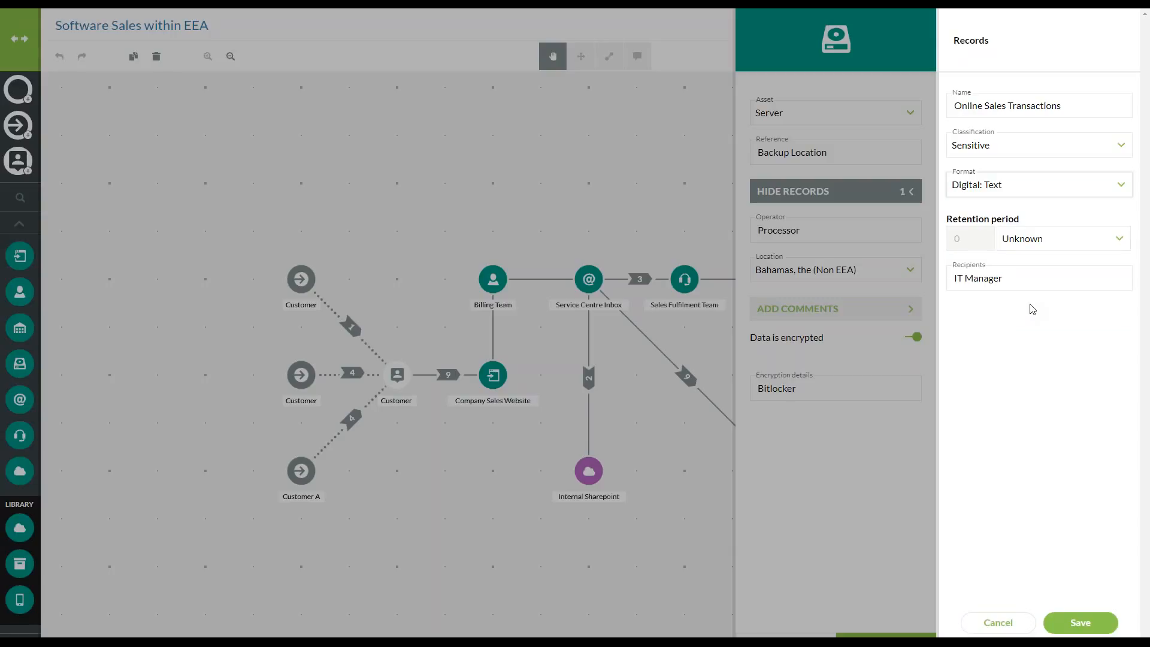
Try Weeks as the record's retention period unit, and set it back to Unknown
{"action": "left_click", "coordinate": [1048, 243]}
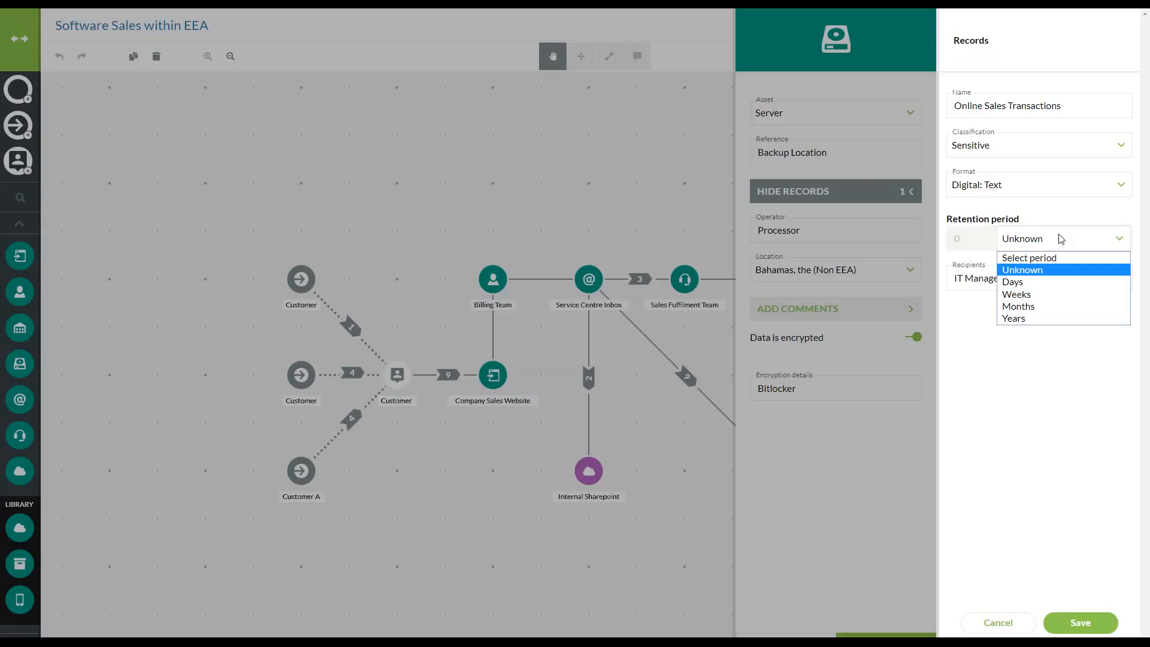
{"action": "left_click", "coordinate": [1035, 295]}
{"action": "left_click", "coordinate": [973, 239]}
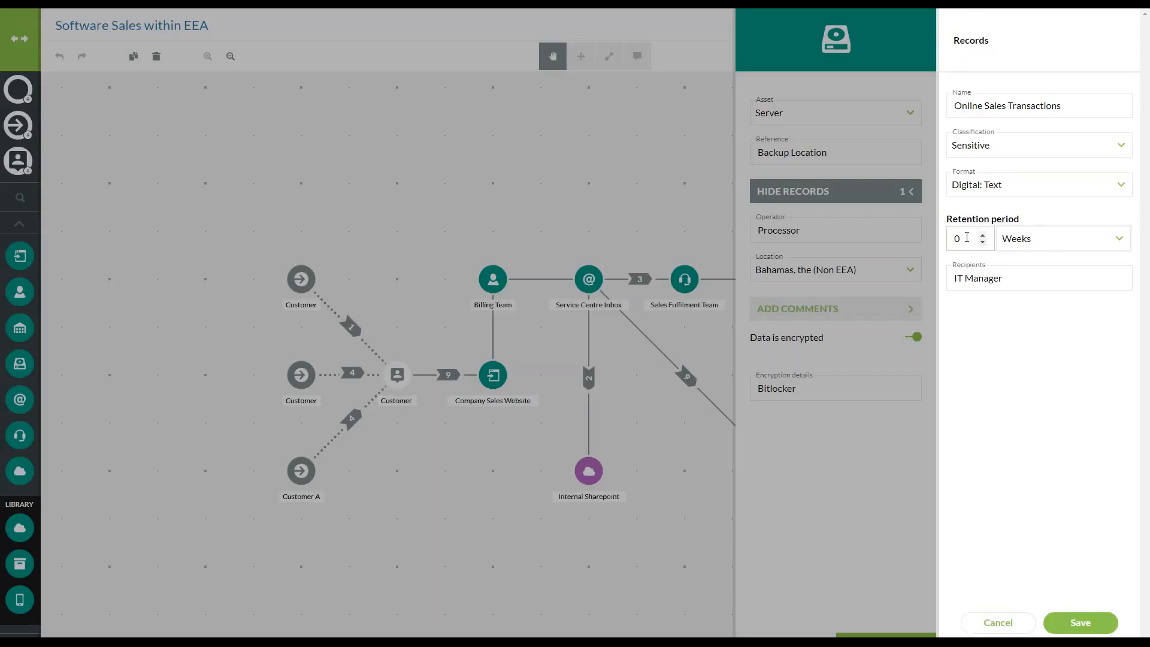
{"action": "left_click", "coordinate": [1073, 244]}
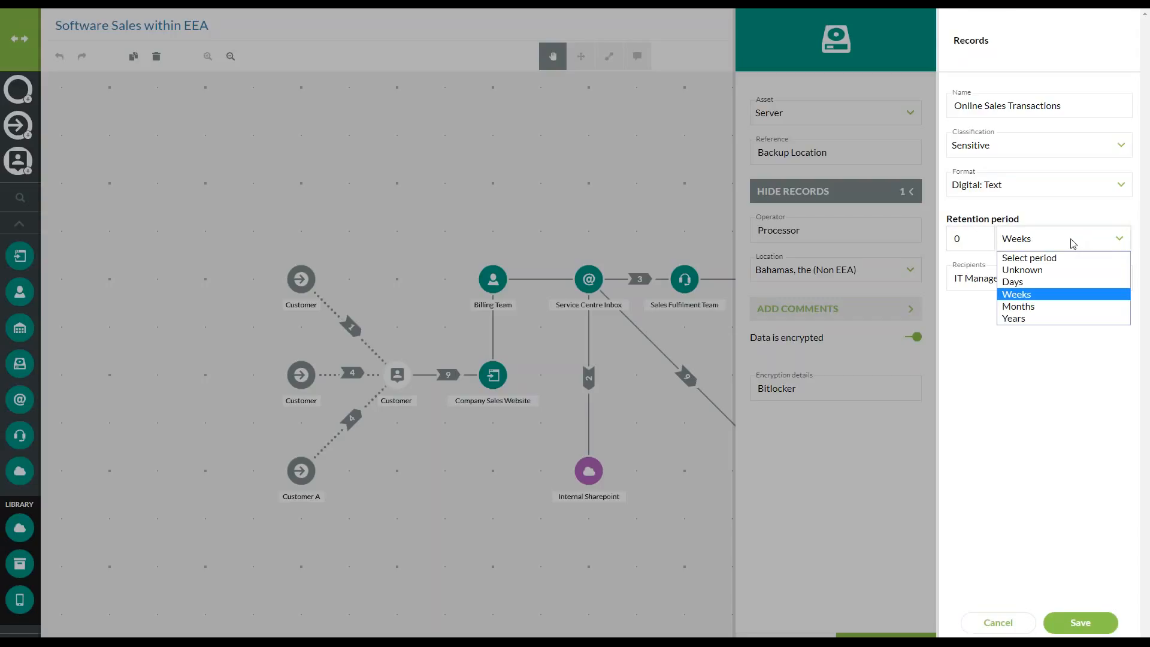
{"action": "left_click", "coordinate": [1042, 270]}
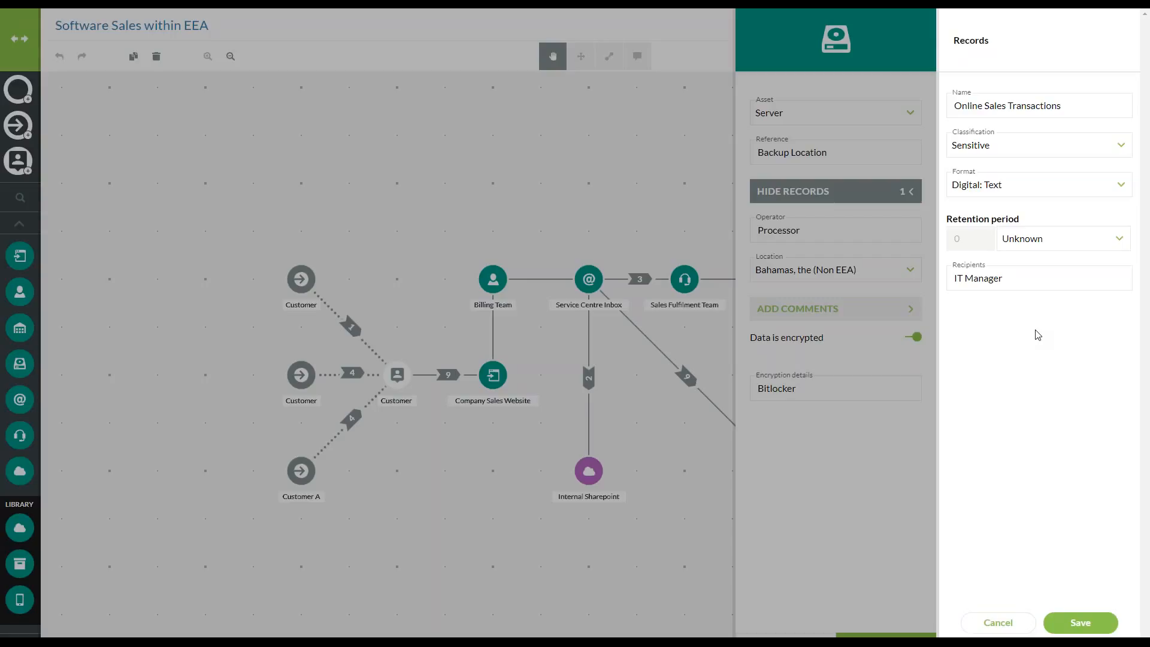
Save the Online Sales Transactions record and apply the changes to the Backup Location asset
{"action": "left_click", "coordinate": [1049, 279]}
{"action": "left_click", "coordinate": [1079, 623]}
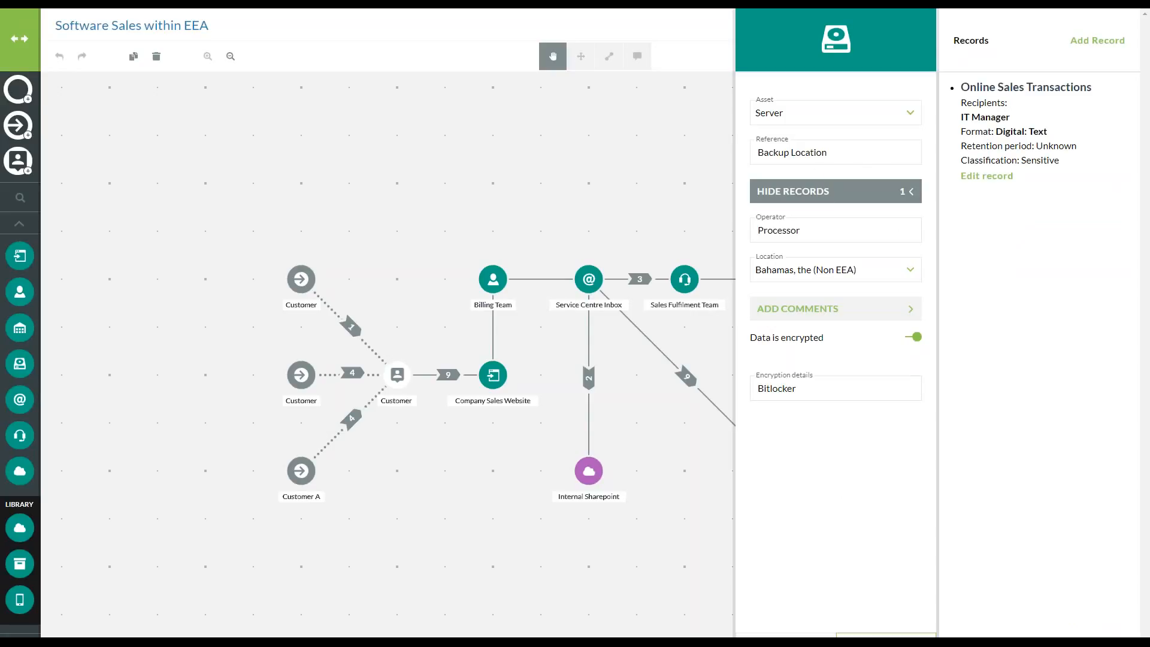
{"action": "left_click", "coordinate": [887, 635]}
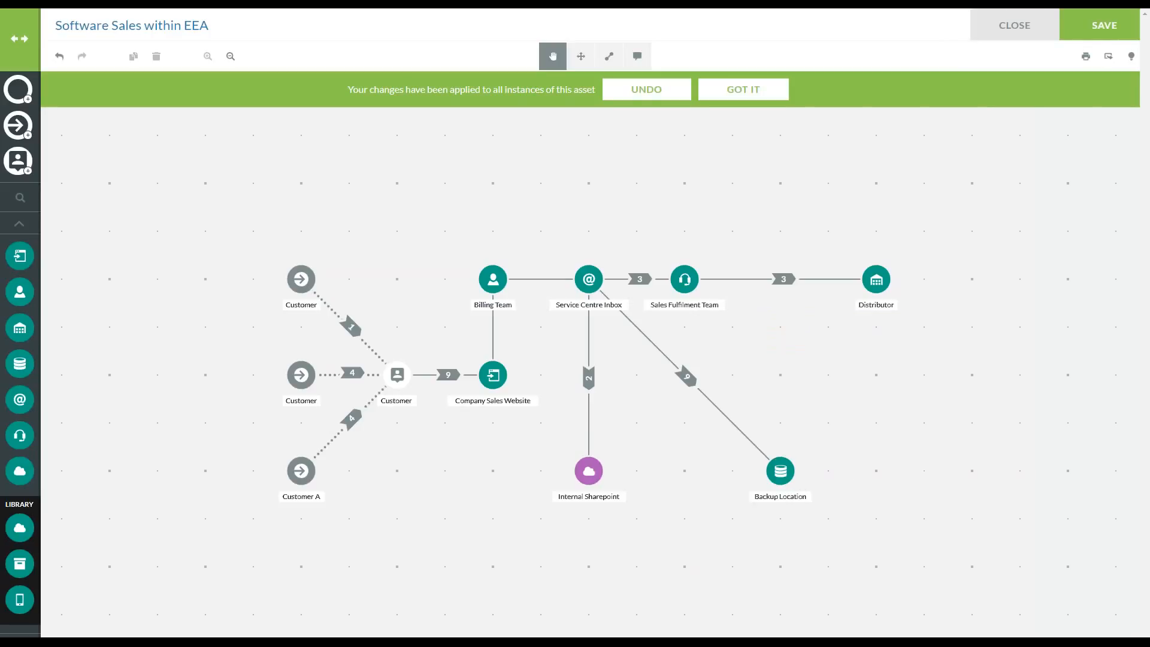
Expand the asset library to check the Backup Location entry, and collapse it again
{"action": "left_click", "coordinate": [21, 40]}
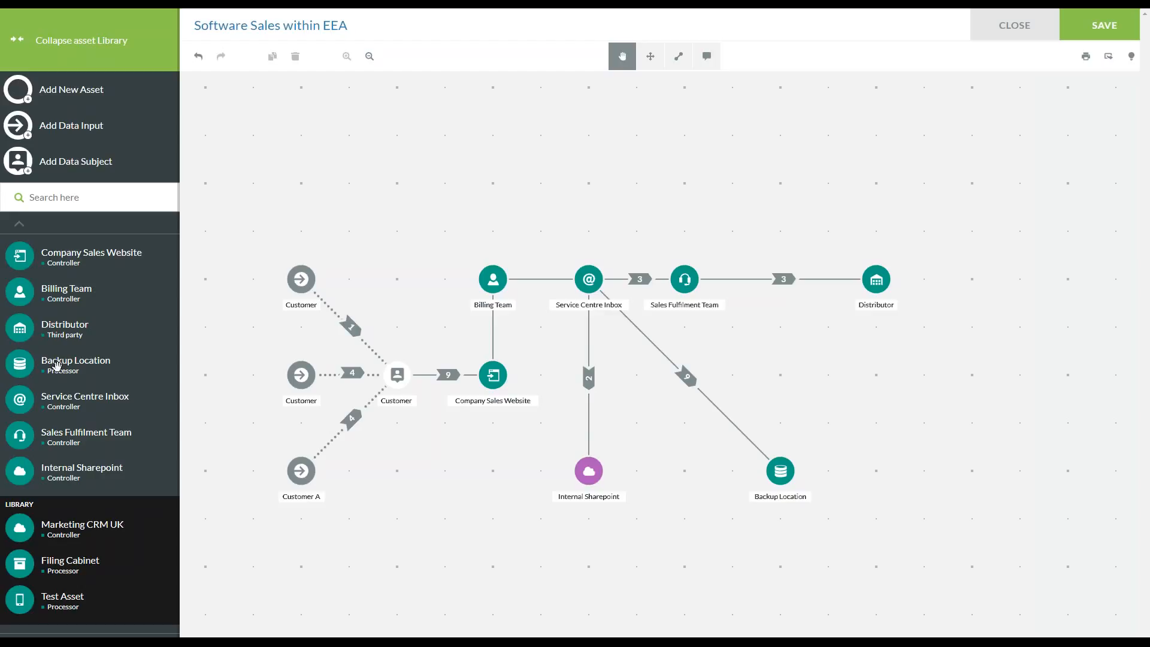
{"action": "left_click", "coordinate": [103, 40]}
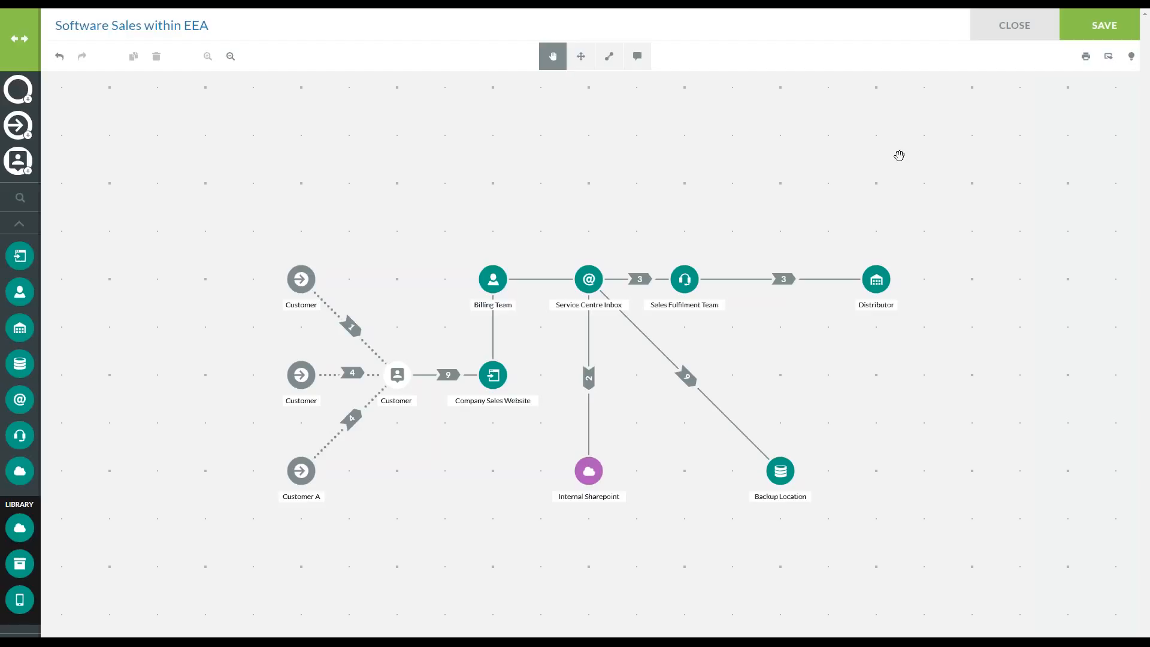
Open the print preview of the data flow map and examine the report's processor, controller and representative contact details
{"action": "left_click", "coordinate": [1086, 60]}
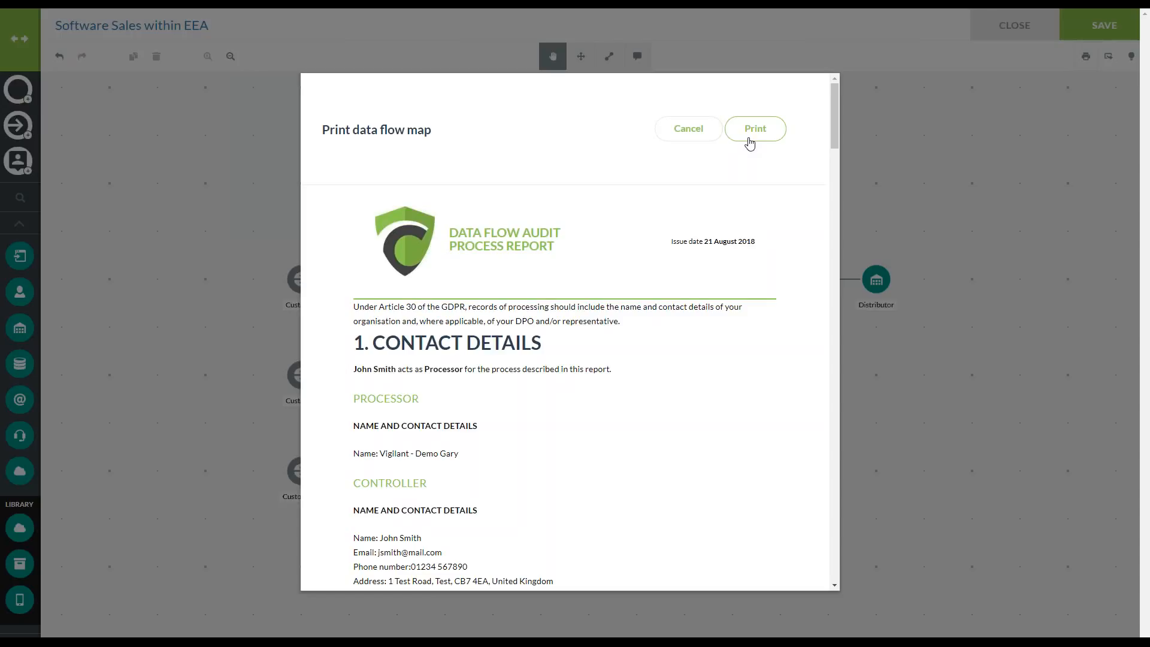
{"action": "scroll", "coordinate": [605, 296], "scroll_direction": "down", "scroll_amount": 2}
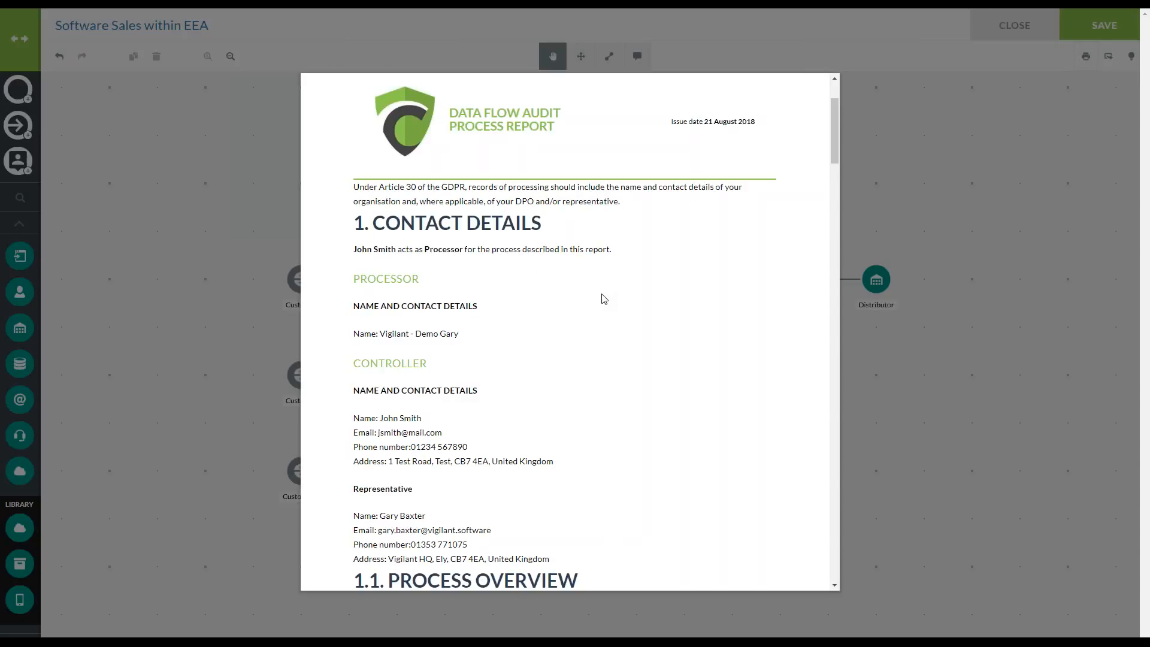
{"action": "scroll", "coordinate": [602, 297], "scroll_direction": "down", "scroll_amount": 1}
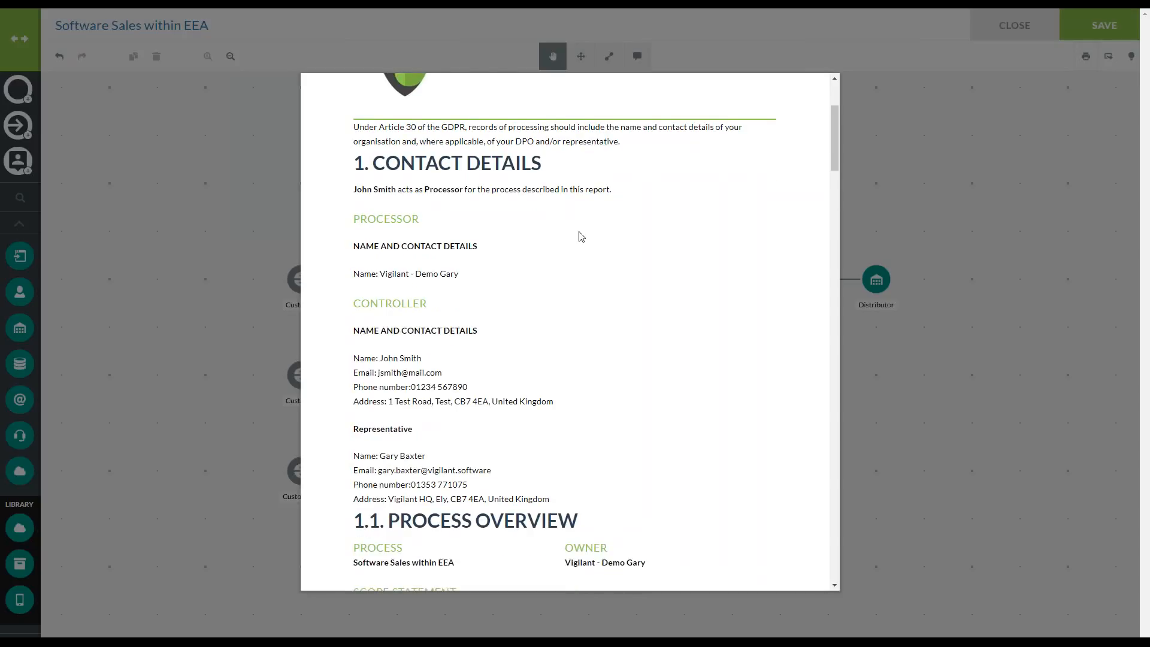
{"action": "scroll", "coordinate": [410, 127], "scroll_direction": "up", "scroll_amount": 1}
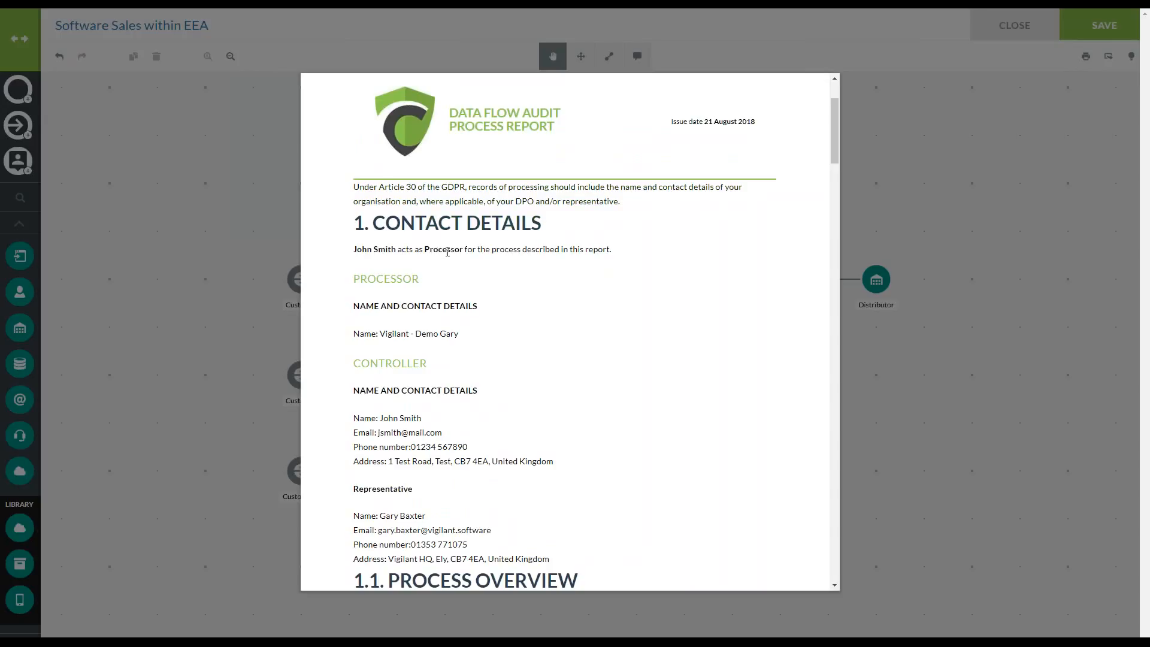
{"action": "left_click_drag", "start_coordinate": [475, 254], "coordinate": [584, 253]}
{"action": "left_click", "coordinate": [639, 258]}
{"action": "scroll", "coordinate": [606, 262], "scroll_direction": "down", "scroll_amount": 1}
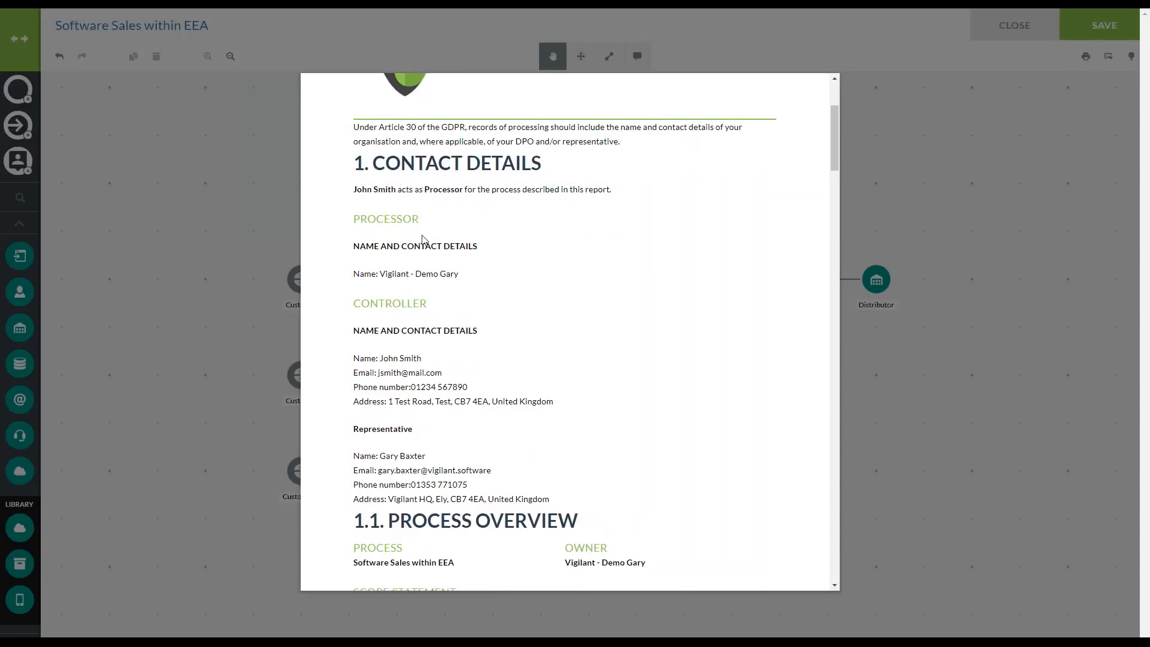
{"action": "left_click_drag", "start_coordinate": [442, 248], "coordinate": [495, 247]}
{"action": "left_click", "coordinate": [494, 247]}
{"action": "left_click_drag", "start_coordinate": [416, 273], "coordinate": [494, 272]}
{"action": "left_click", "coordinate": [493, 273]}
{"action": "scroll", "coordinate": [486, 291], "scroll_direction": "down", "scroll_amount": 2}
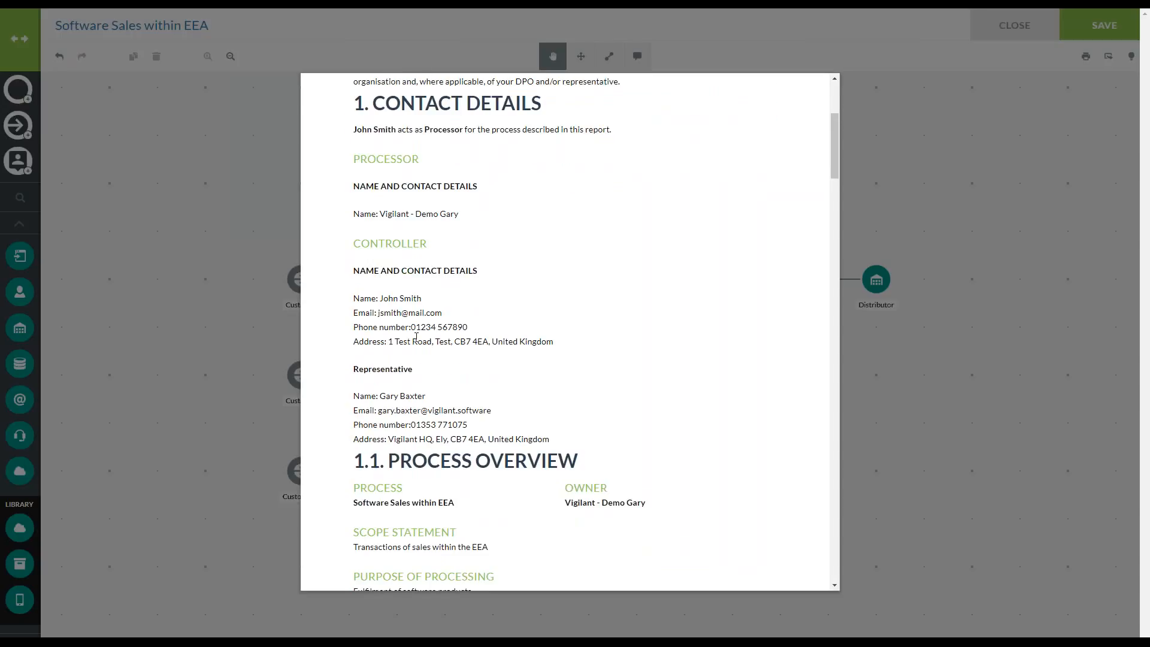
{"action": "left_click_drag", "start_coordinate": [380, 243], "coordinate": [489, 241]}
{"action": "left_click", "coordinate": [489, 242]}
{"action": "left_click_drag", "start_coordinate": [405, 333], "coordinate": [511, 368]}
Read the report's Process Overview, including its summary of lawful bases and transfers outside the EEA
{"action": "scroll", "coordinate": [676, 323], "scroll_direction": "down", "scroll_amount": 5}
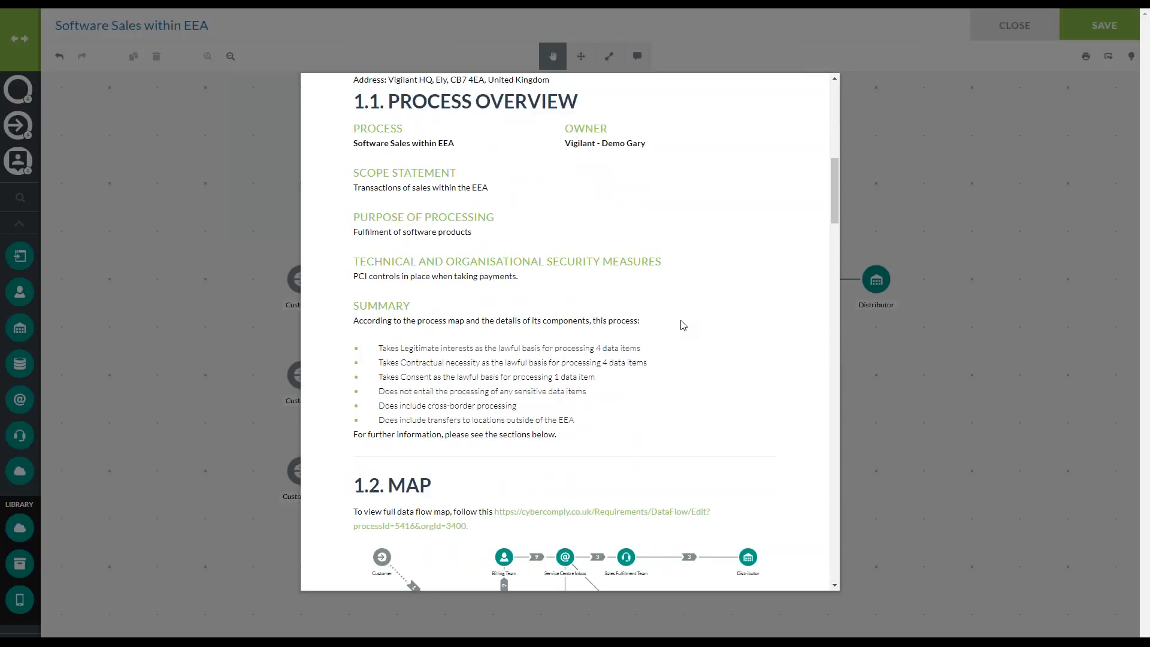
{"action": "scroll", "coordinate": [680, 303], "scroll_direction": "down", "scroll_amount": 2}
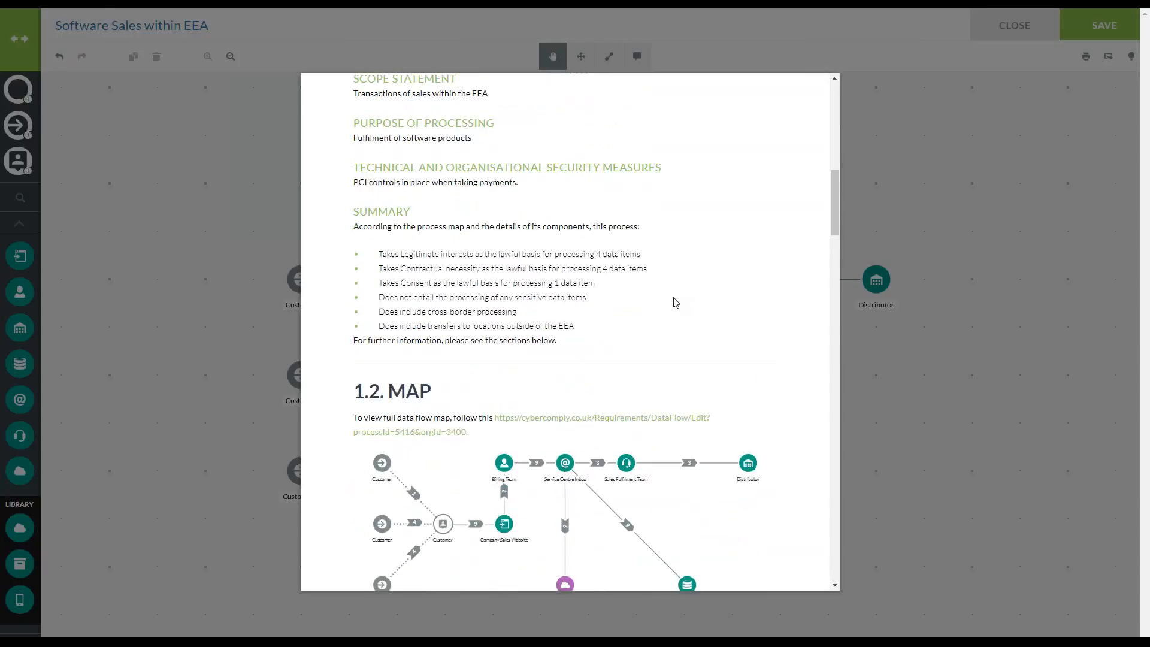
{"action": "scroll", "coordinate": [671, 277], "scroll_direction": "up", "scroll_amount": 1}
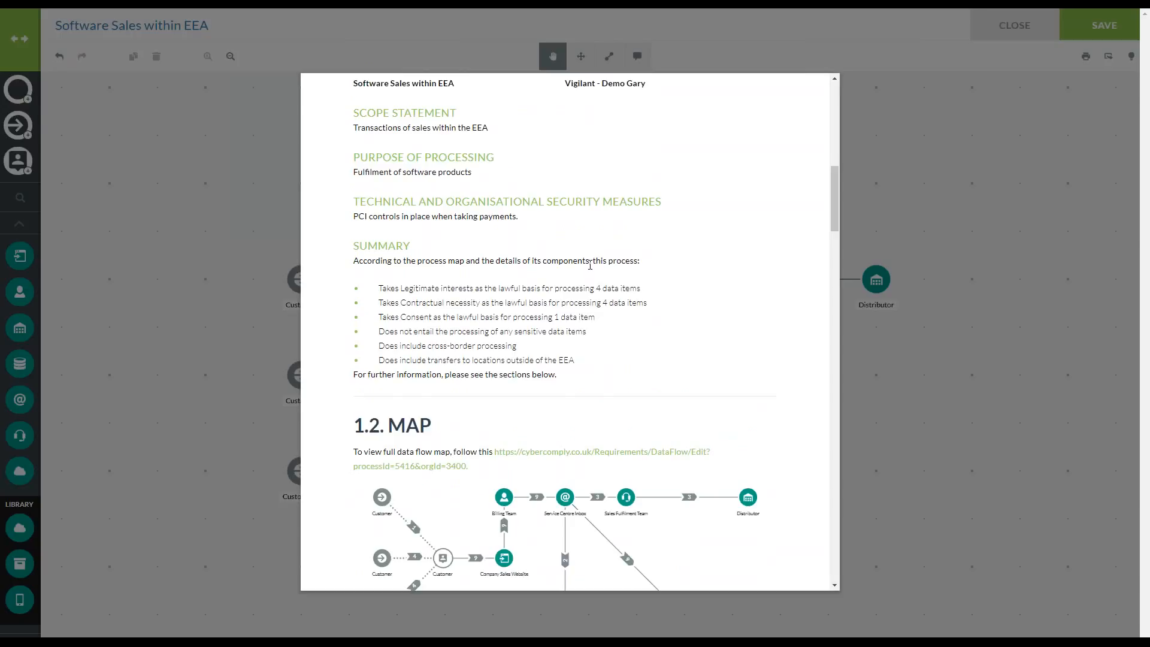
{"action": "left_click_drag", "start_coordinate": [384, 288], "coordinate": [581, 288]}
{"action": "left_click", "coordinate": [597, 288]}
{"action": "left_click_drag", "start_coordinate": [462, 361], "coordinate": [592, 361]}
{"action": "left_click", "coordinate": [591, 361]}
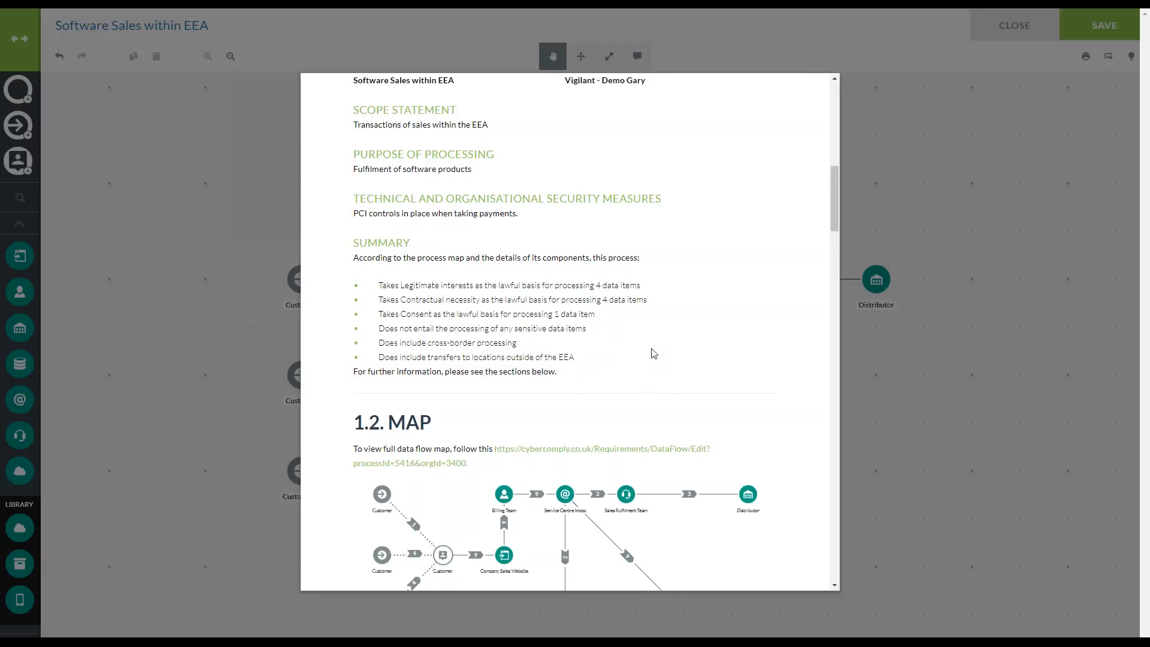
Examine the report's Map, Personal Data Inventory, Data Subjects and Asset Register sections
{"action": "scroll", "coordinate": [647, 359], "scroll_direction": "down", "scroll_amount": 4}
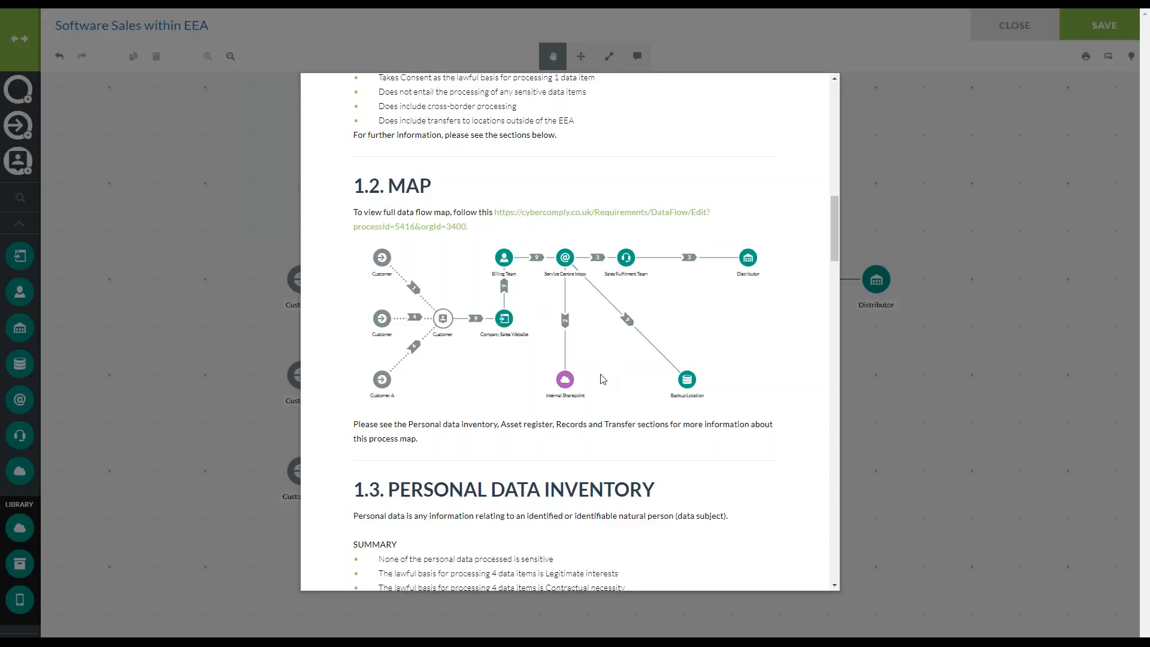
{"action": "scroll", "coordinate": [624, 396], "scroll_direction": "down", "scroll_amount": 6}
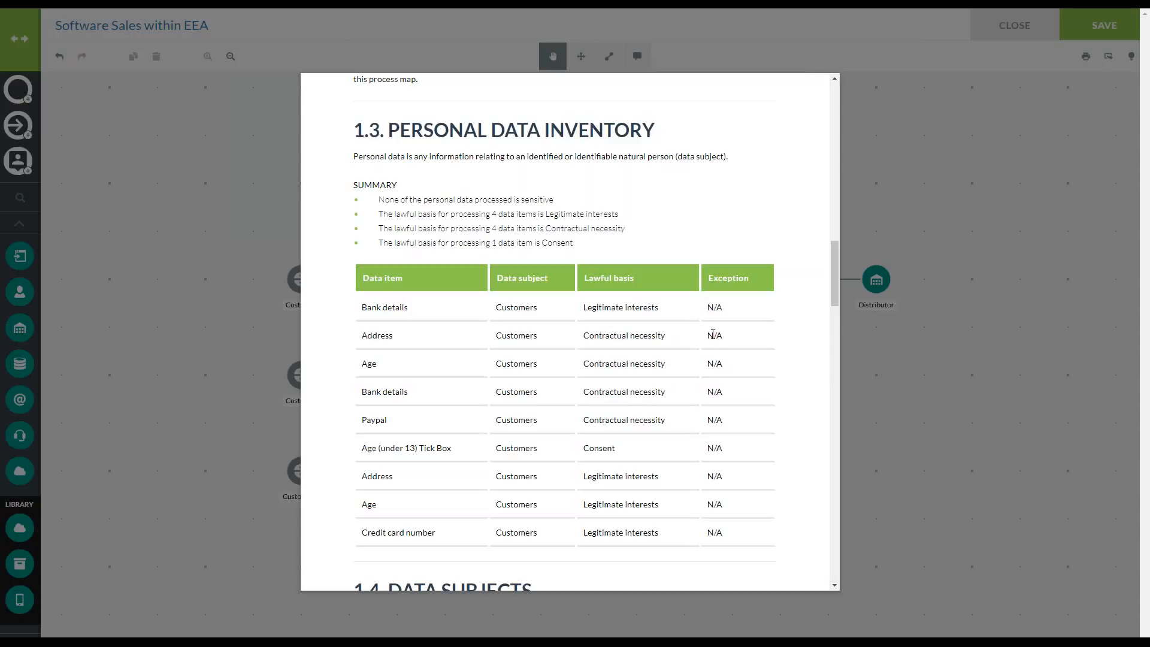
{"action": "scroll", "coordinate": [652, 363], "scroll_direction": "down", "scroll_amount": 5}
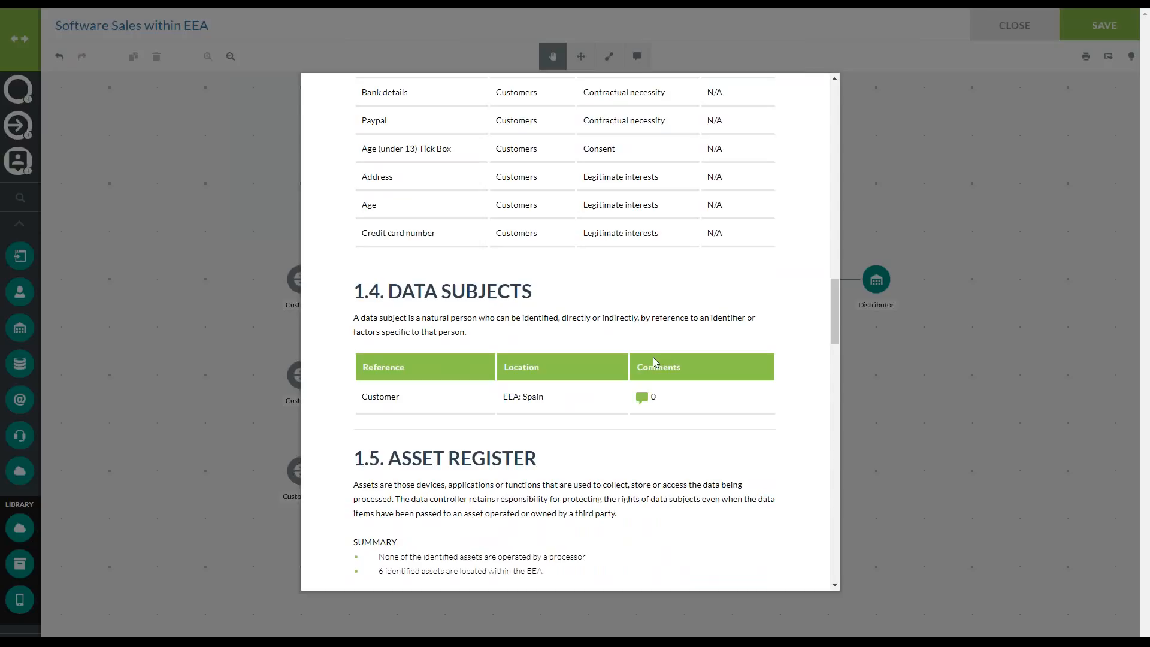
{"action": "scroll", "coordinate": [653, 357], "scroll_direction": "down", "scroll_amount": 4}
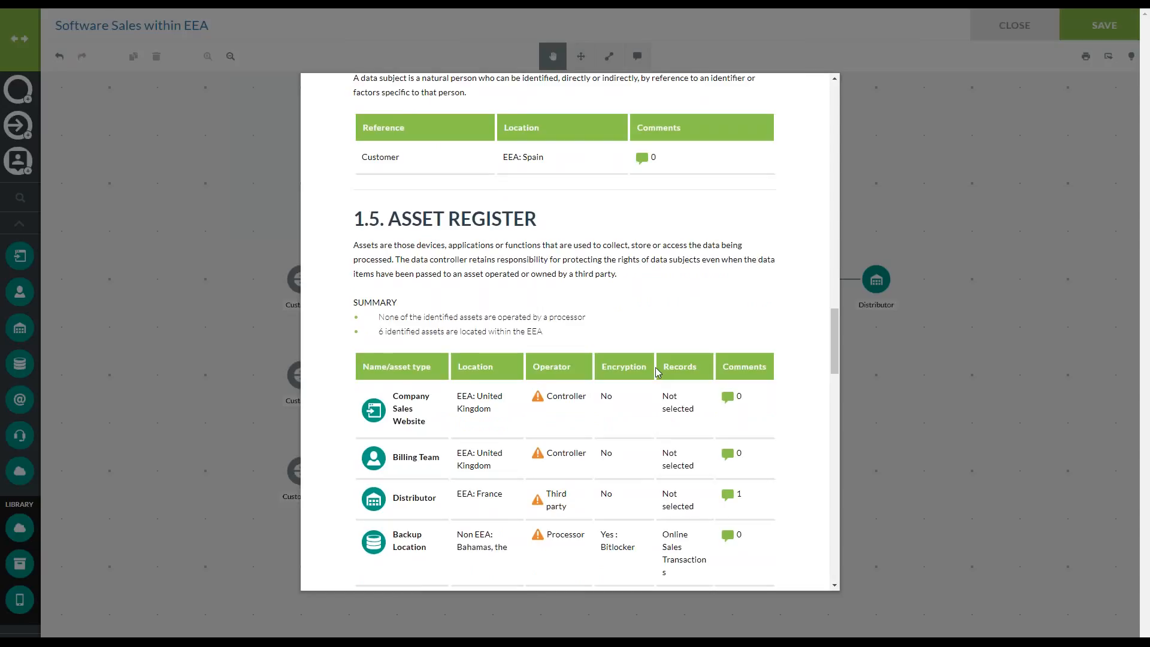
{"action": "scroll", "coordinate": [655, 376], "scroll_direction": "down", "scroll_amount": 3}
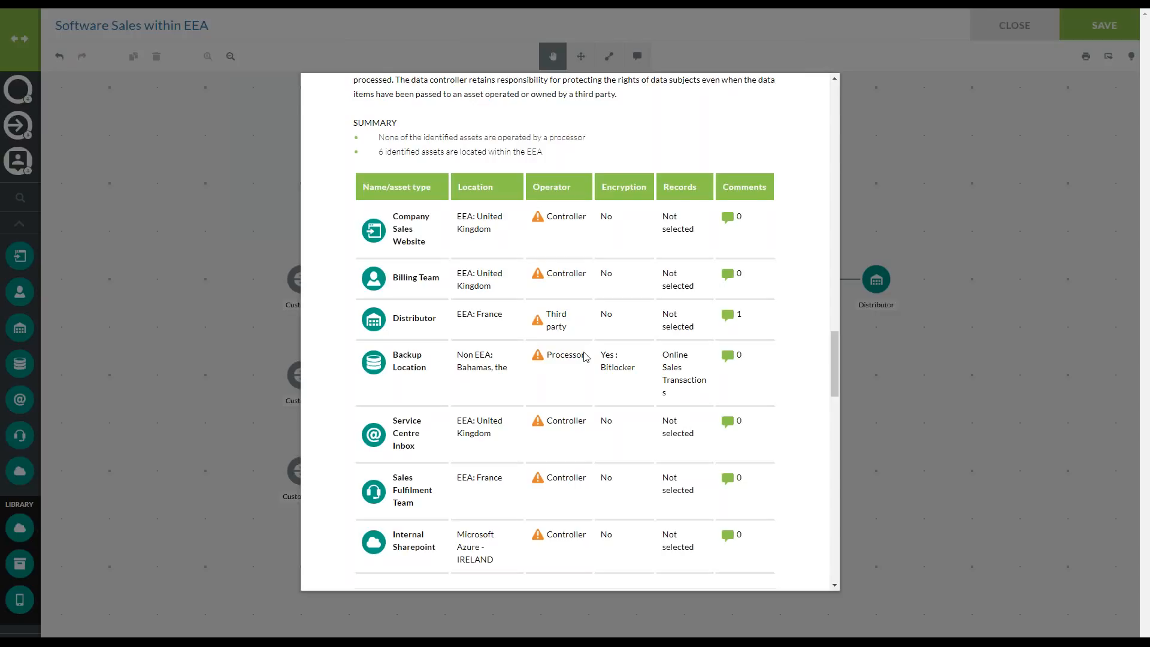
Read the report's Records section, including its summary and each record's classification, format, retention period and recipients
{"action": "scroll", "coordinate": [678, 318], "scroll_direction": "down", "scroll_amount": 6}
{"action": "scroll", "coordinate": [677, 324], "scroll_direction": "down", "scroll_amount": 1}
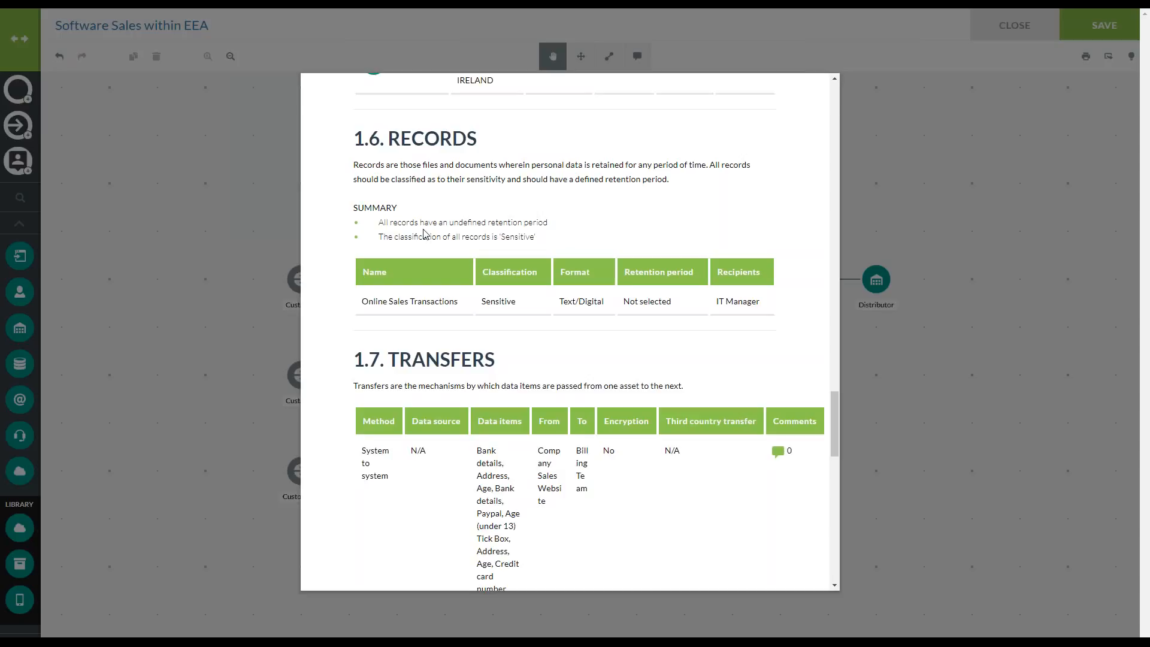
{"action": "left_click_drag", "start_coordinate": [412, 234], "coordinate": [564, 240]}
{"action": "left_click", "coordinate": [565, 240]}
{"action": "scroll", "coordinate": [665, 310], "scroll_direction": "down", "scroll_amount": 3}
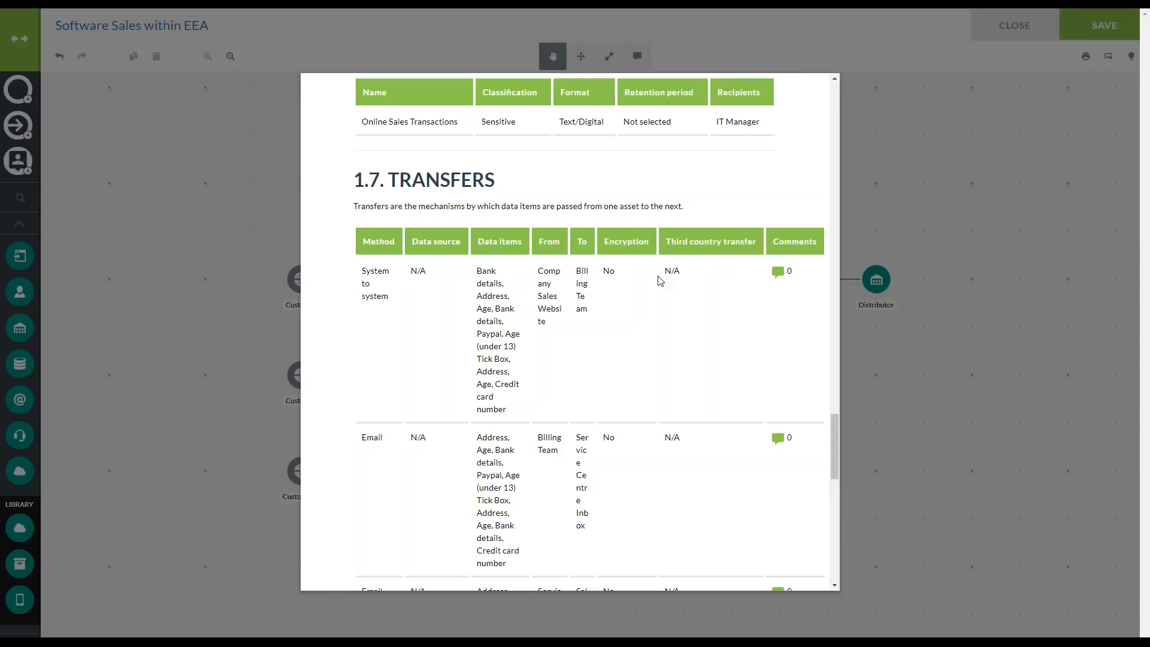
Examine the report's Transfers table for the method, data source and data items of each transfer between assets
{"action": "scroll", "coordinate": [660, 280], "scroll_direction": "down", "scroll_amount": 1}
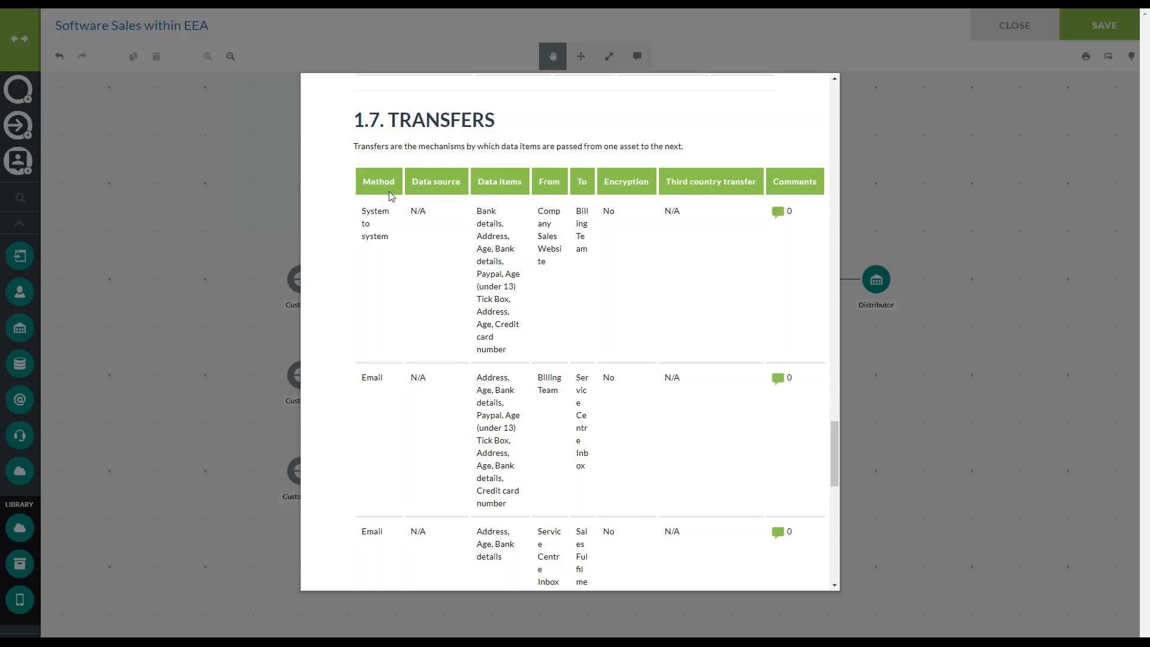
{"action": "scroll", "coordinate": [439, 257], "scroll_direction": "down", "scroll_amount": 10}
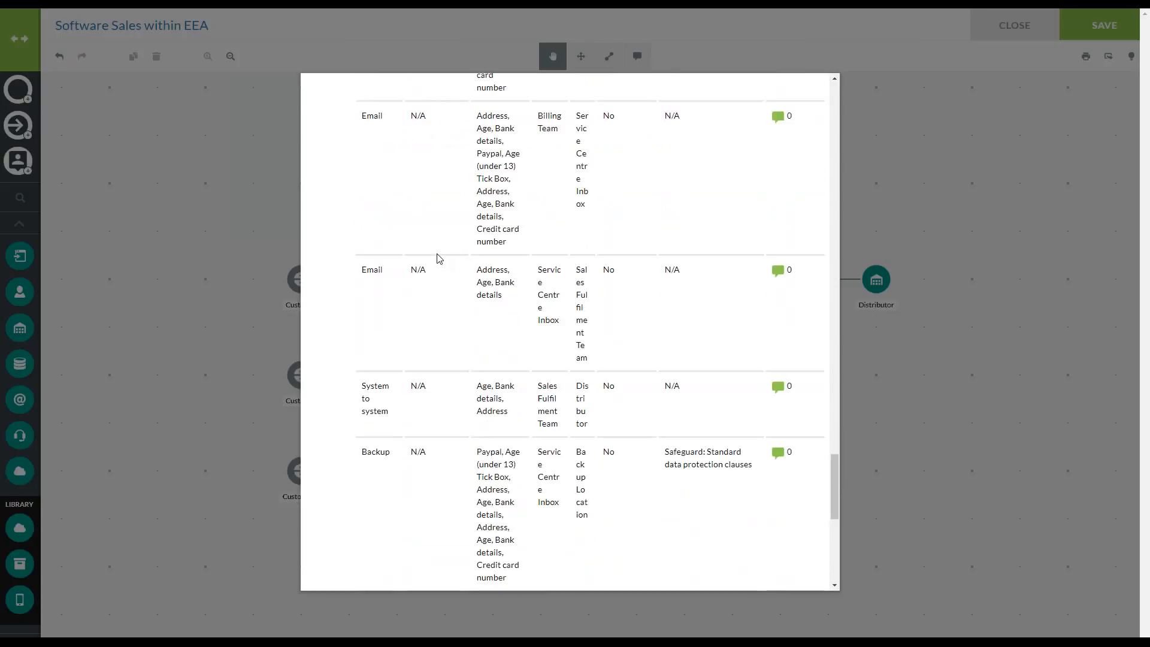
{"action": "left_click_drag", "start_coordinate": [416, 314], "coordinate": [460, 316]}
{"action": "left_click", "coordinate": [459, 316]}
{"action": "scroll", "coordinate": [469, 338], "scroll_direction": "up", "scroll_amount": 1}
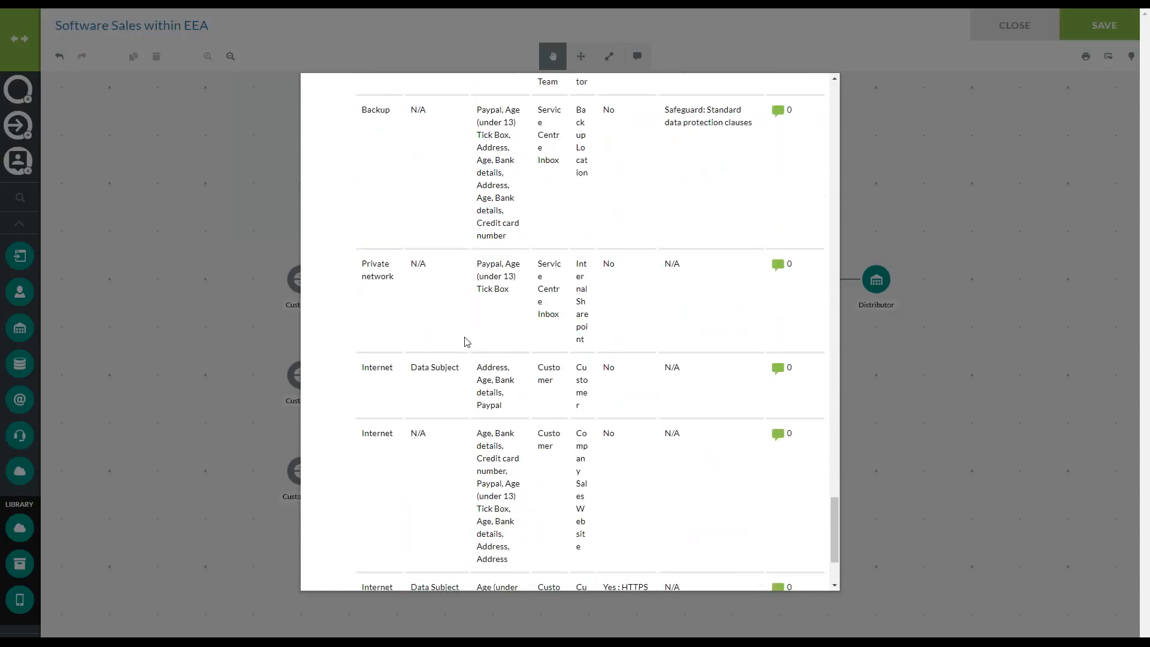
Check the third country transfer safeguards and comments in the Transfers table, and close the print preview without printing
{"action": "scroll", "coordinate": [471, 341], "scroll_direction": "up", "scroll_amount": 15}
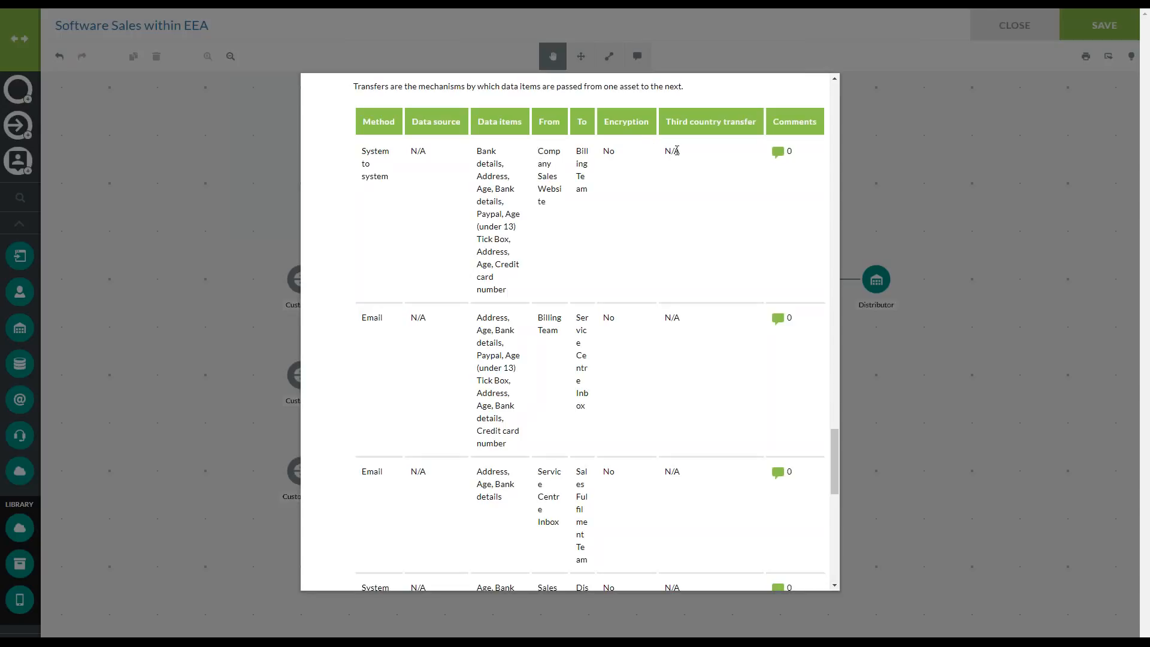
{"action": "scroll", "coordinate": [679, 165], "scroll_direction": "down", "scroll_amount": 6}
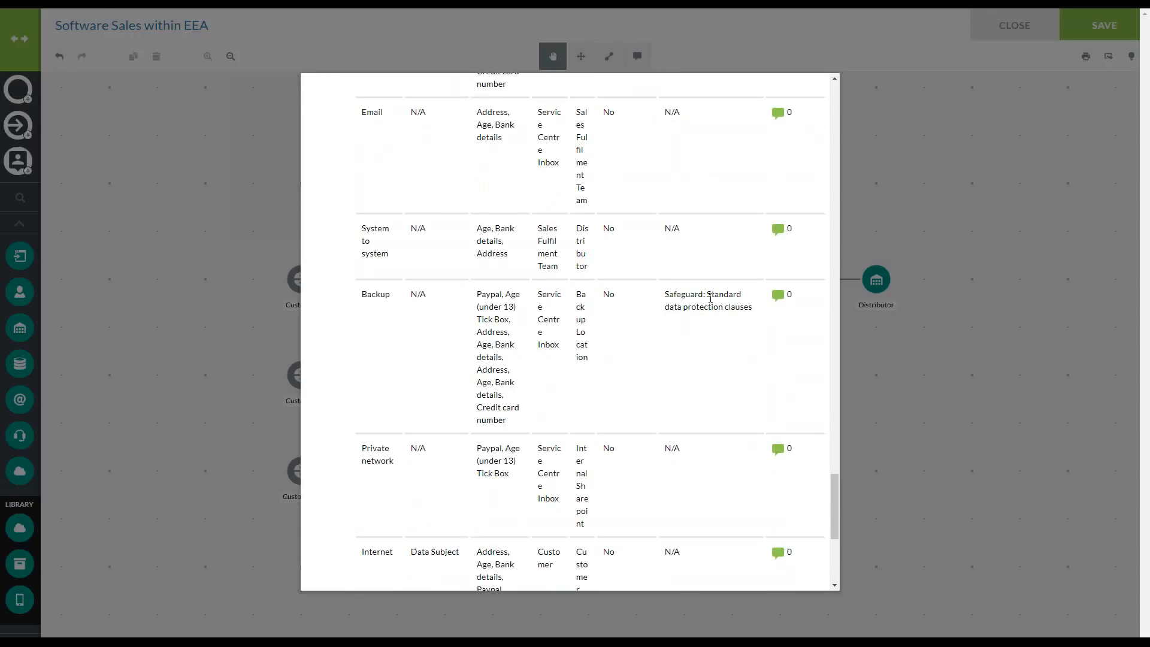
{"action": "scroll", "coordinate": [694, 324], "scroll_direction": "up", "scroll_amount": 6}
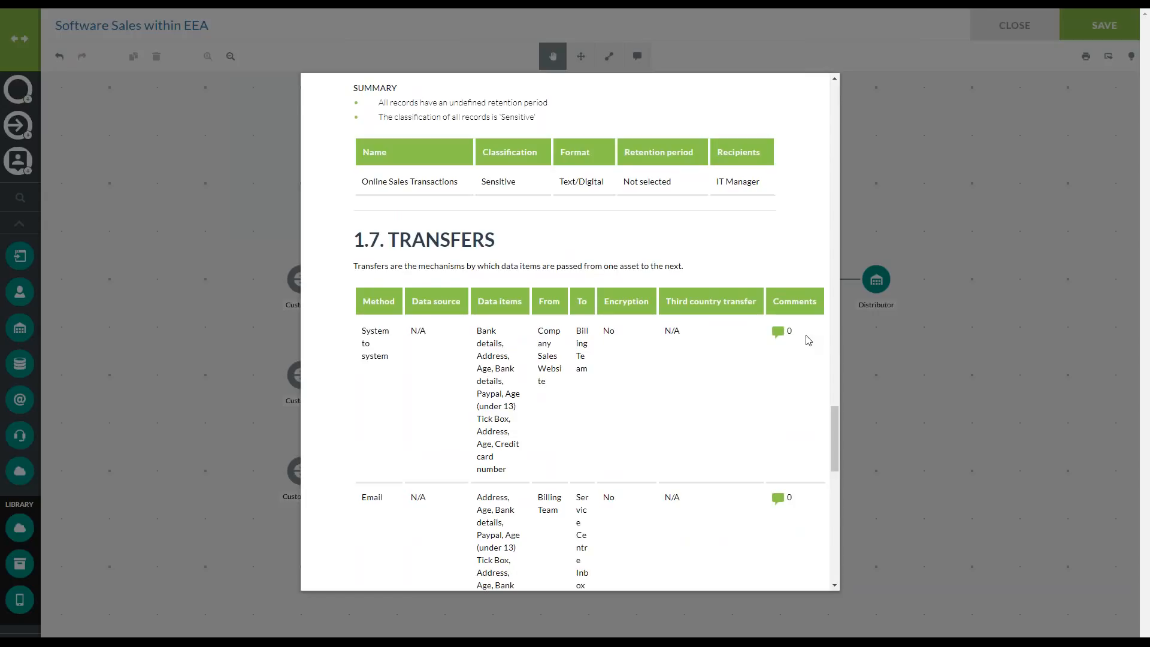
{"action": "scroll", "coordinate": [799, 340], "scroll_direction": "down", "scroll_amount": 1}
{"action": "scroll", "coordinate": [800, 341], "scroll_direction": "down", "scroll_amount": 10}
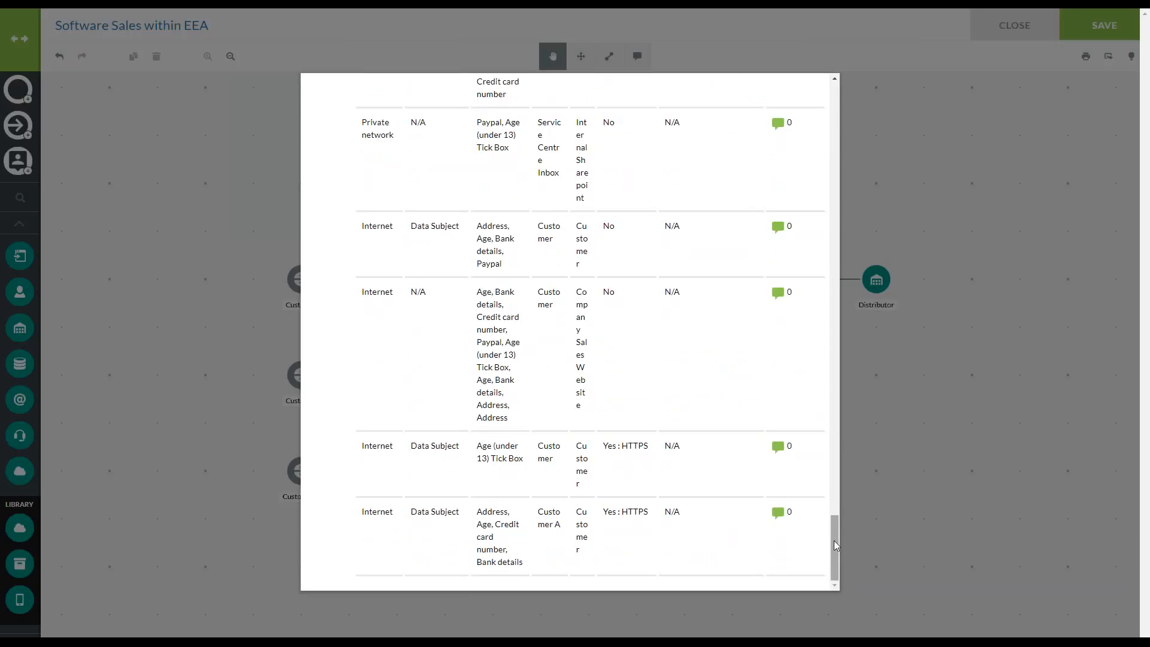
{"action": "scroll", "coordinate": [834, 416], "scroll_direction": "up", "scroll_amount": 20}
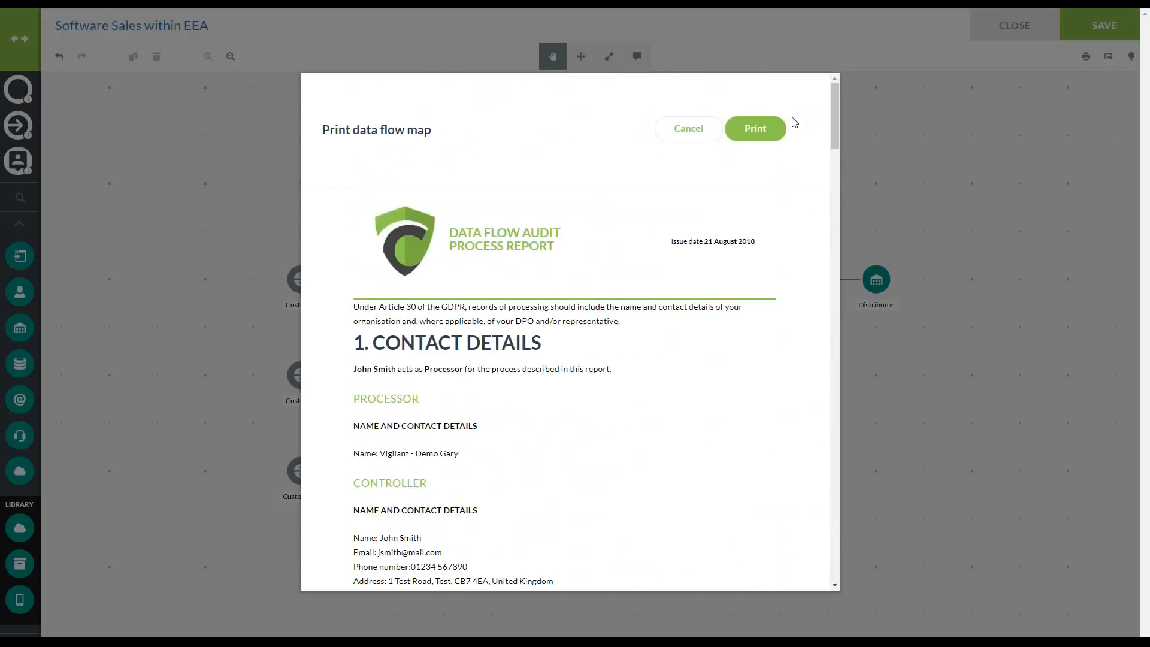
{"action": "left_click", "coordinate": [707, 137]}
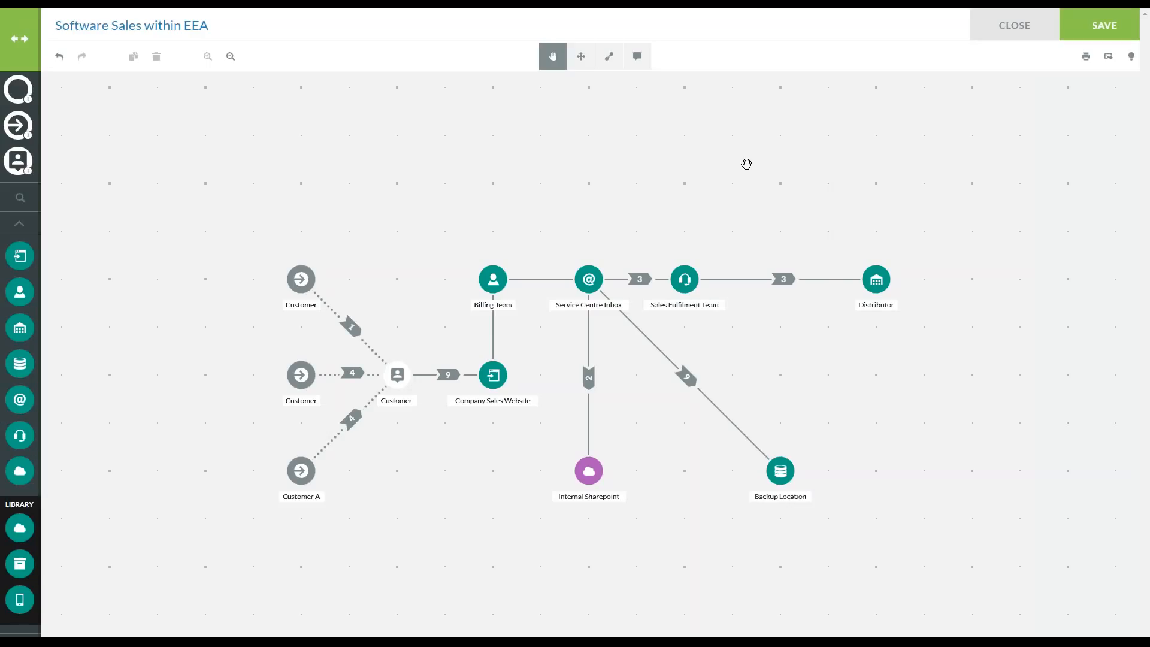